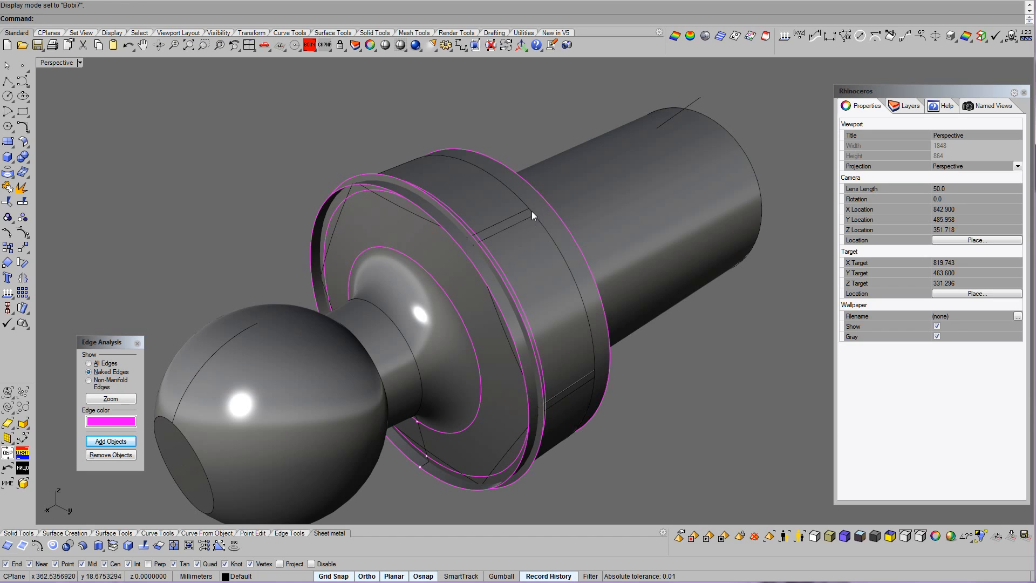
Split the planar disc inside the collar using the hexagon's side faces as cutting objects.
click(22, 201)
click(312, 49)
key(Return)
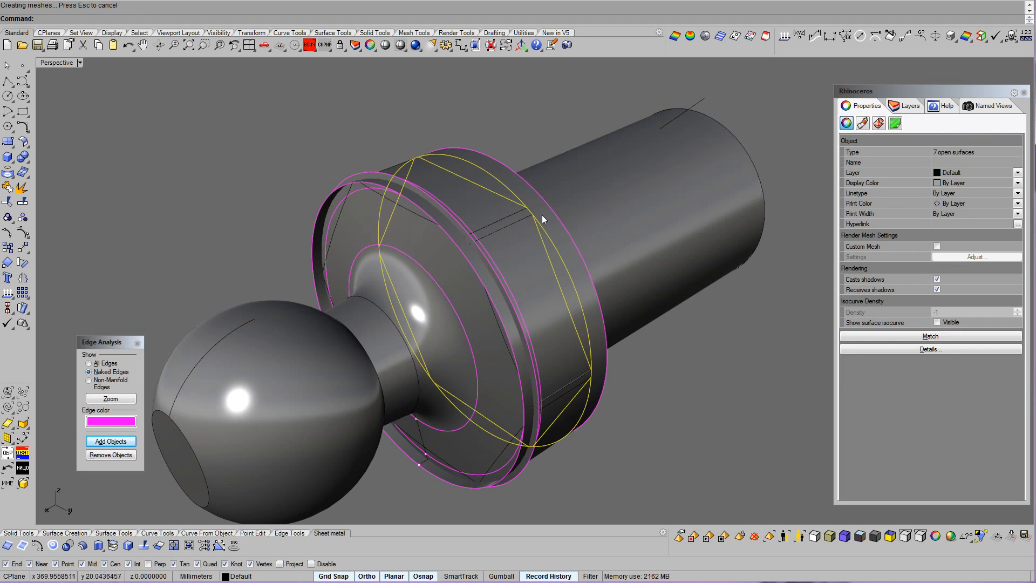
Switch the viewport to Ghosted display and delete the hexagonal centre piece of the split disc.
click(505, 203)
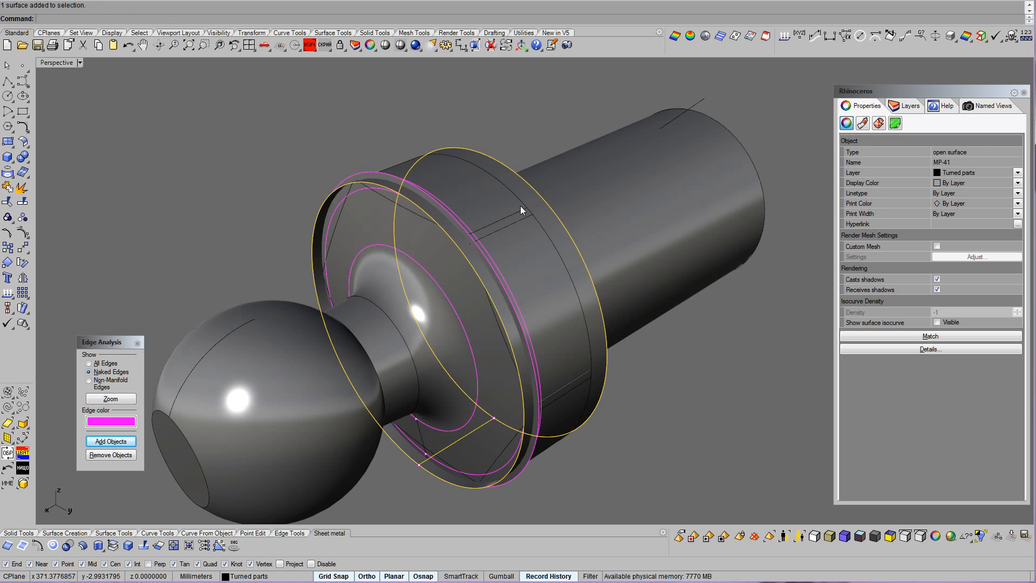
key(ctrl+alt+g)
click(514, 201)
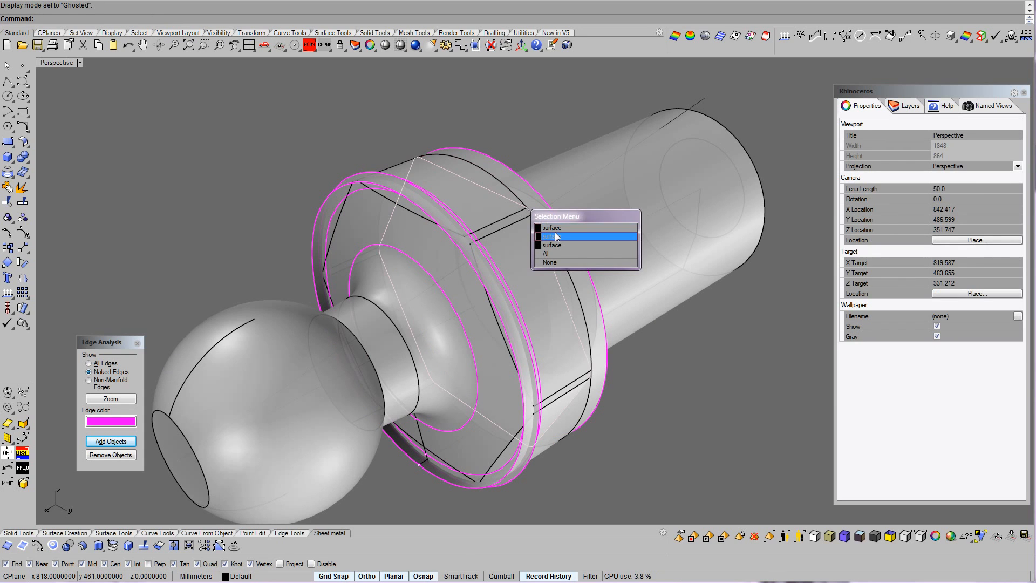
click(554, 232)
key(Delete)
scroll(555, 232, down, 2)
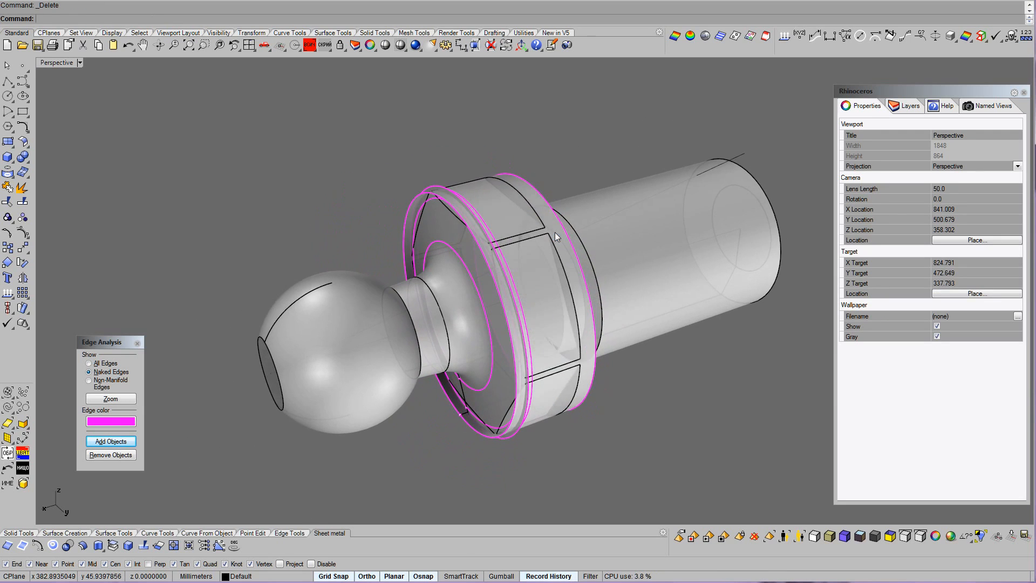
Hide the collar's outer cylindrical surface to expose the hexagon faces.
right_drag(639, 387, 604, 232)
click(582, 175)
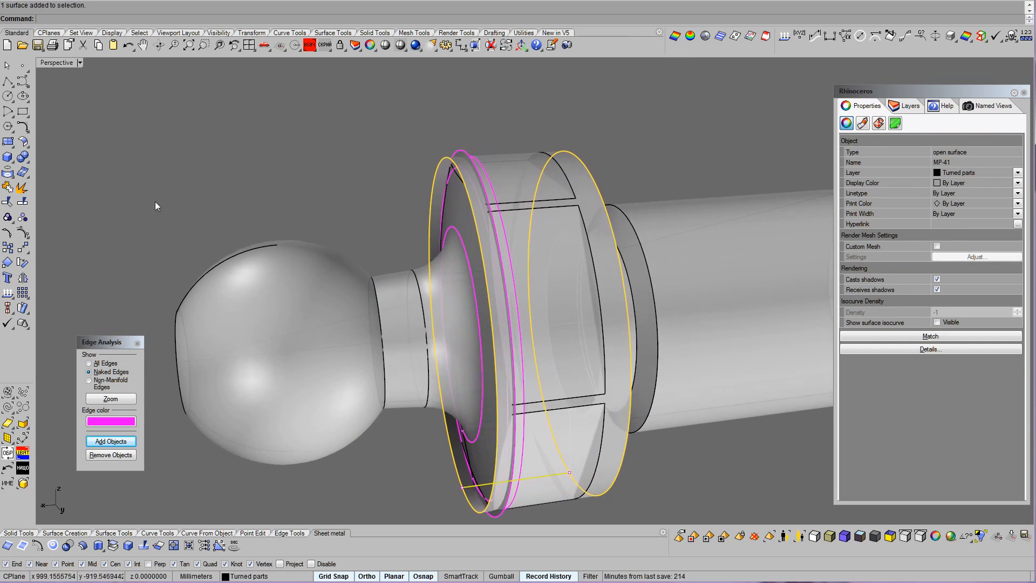
click(324, 45)
right_drag(388, 140, 485, 219)
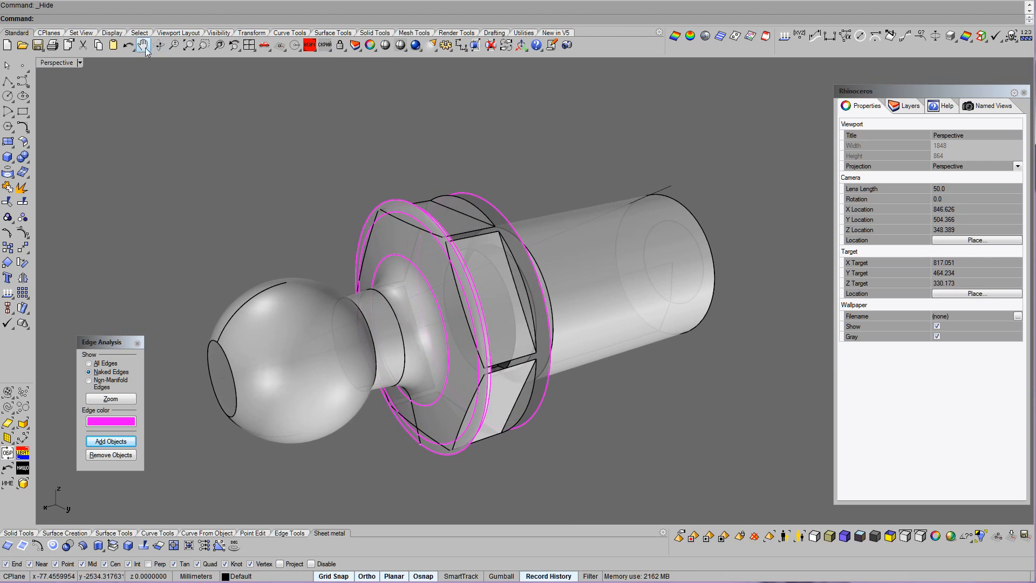
Split the collar's outer cylindrical surface with the other collar surfaces and delete the pieces lying outside the hexagon sides.
scroll(540, 243, up, 5)
click(471, 237)
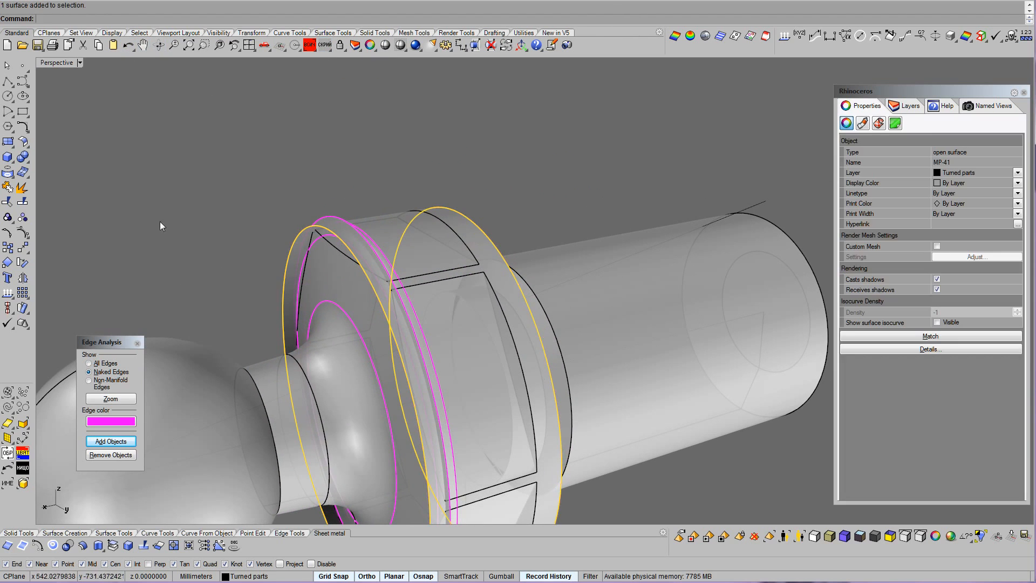
click(7, 424)
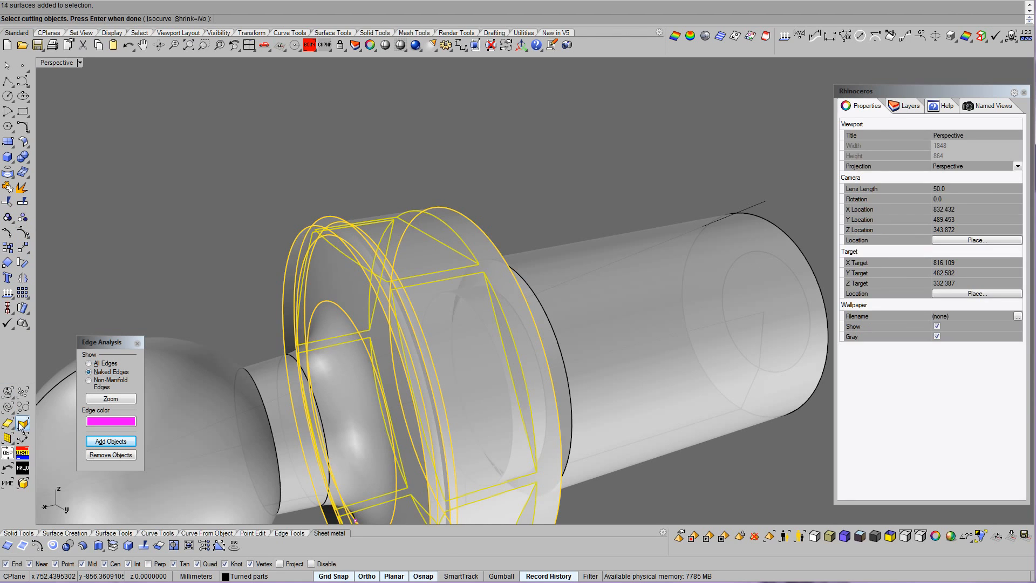
click(21, 424)
right_click(539, 214)
scroll(545, 216, down, 3)
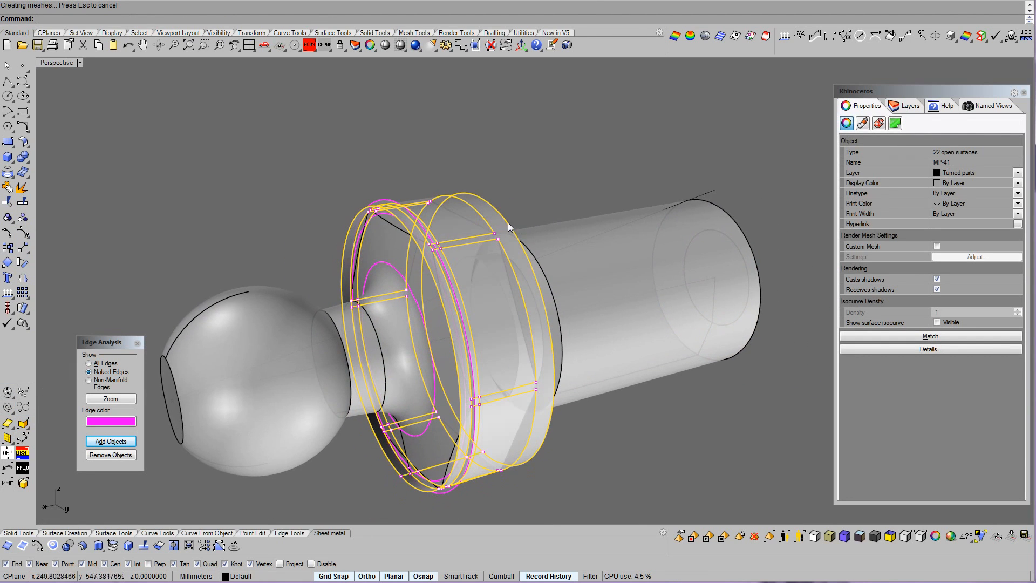
key(Delete)
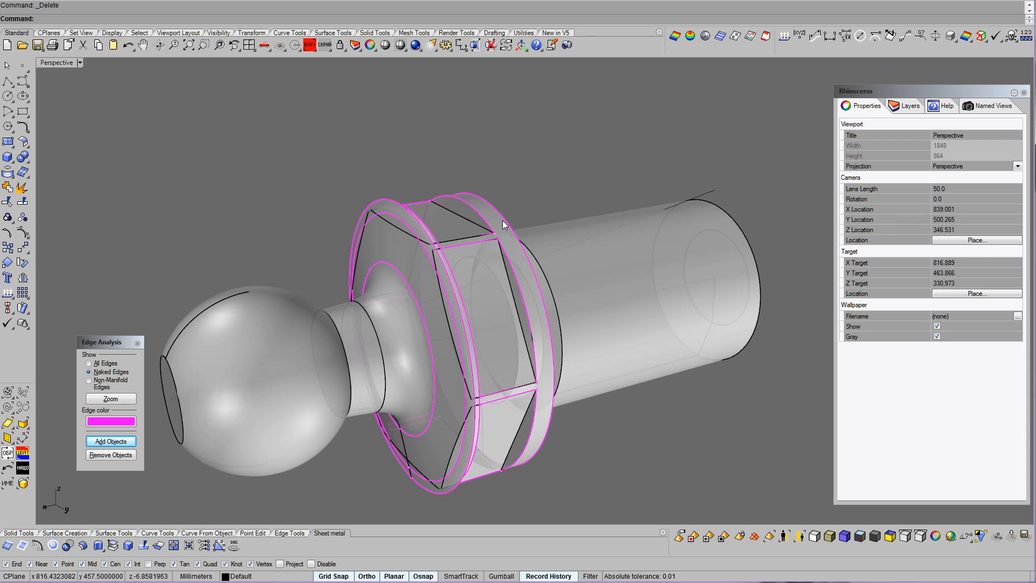
Check the trimmed collar in a shaded preview from a different angle.
key(F4)
right_drag(503, 220, 671, 274)
key(F5)
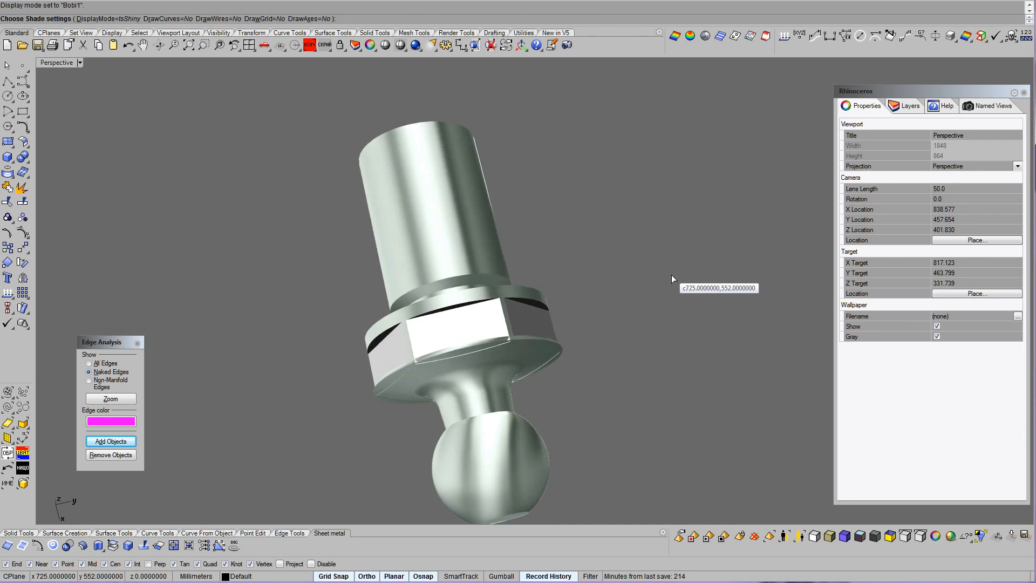
key(Escape)
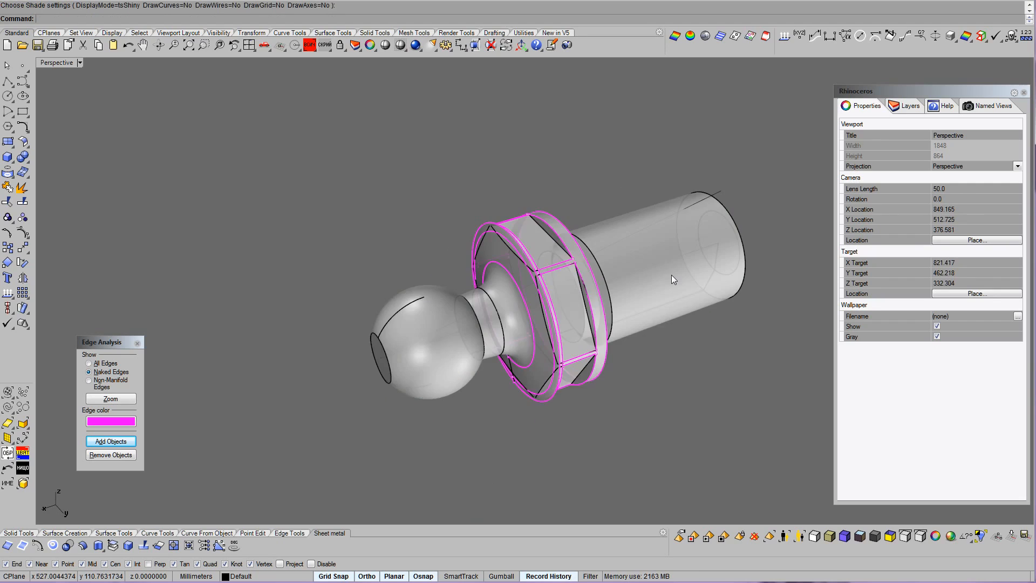
Close the floating Rhinoceros properties panel that covers part of the viewport.
scroll(666, 275, up, 5)
right_drag(589, 277, 625, 279)
scroll(625, 280, up, 3)
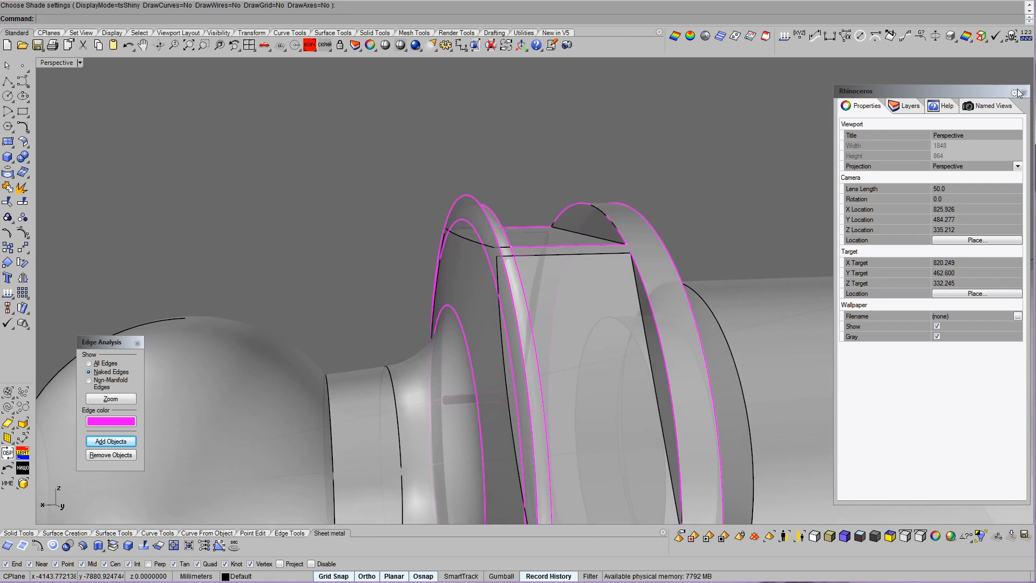
click(1019, 92)
Try to split the upper hexagon side face with the surface at the collar's front rim.
scroll(678, 236, up, 3)
right_drag(678, 235, 507, 174)
click(529, 218)
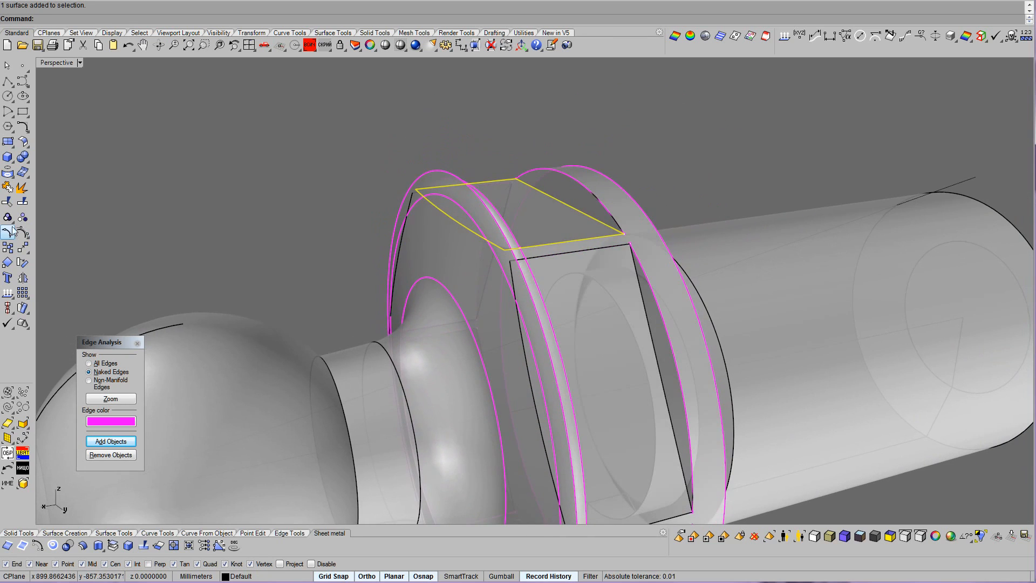
scroll(440, 195, up, 2)
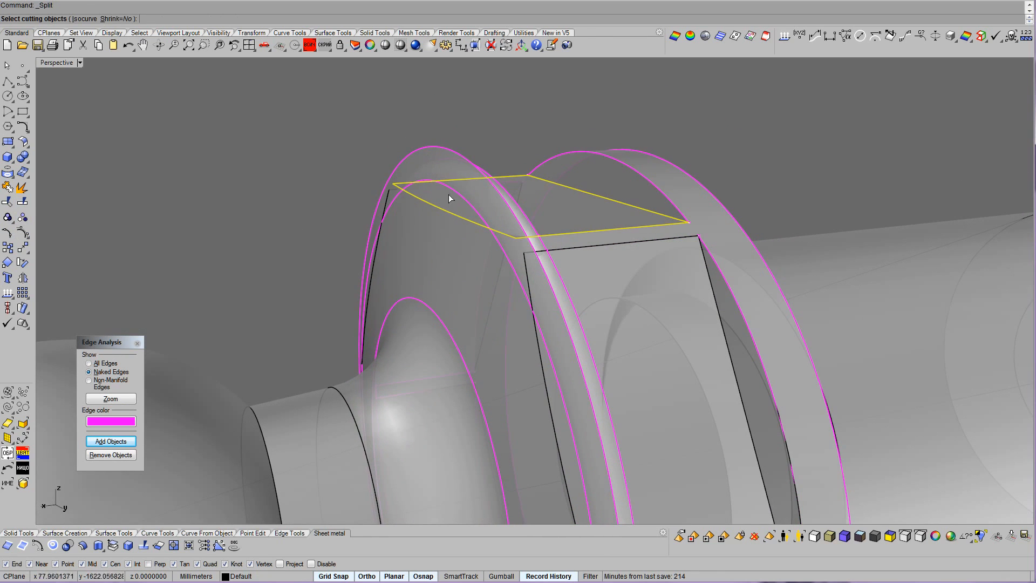
click(506, 251)
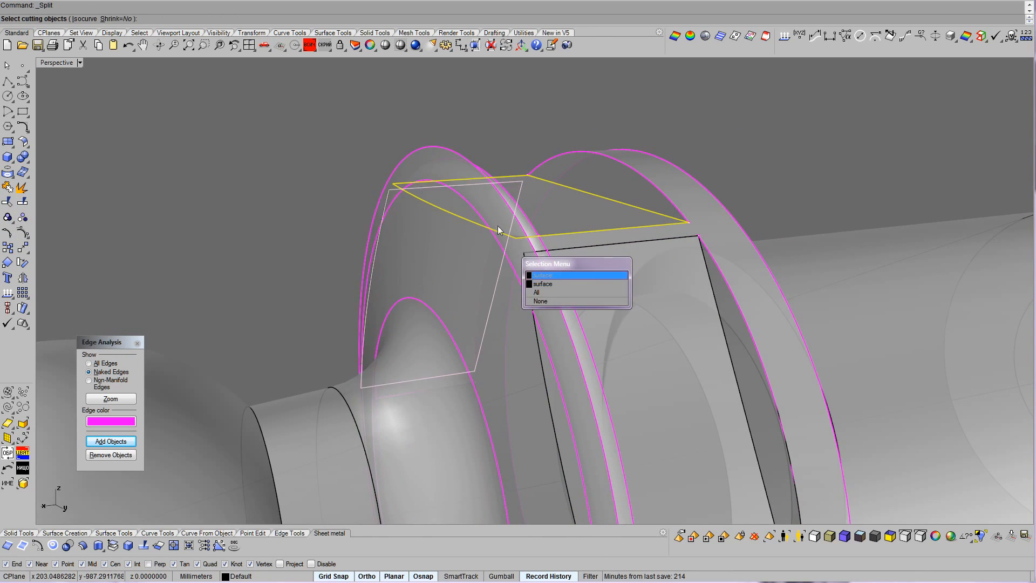
click(441, 143)
click(442, 144)
key(Return)
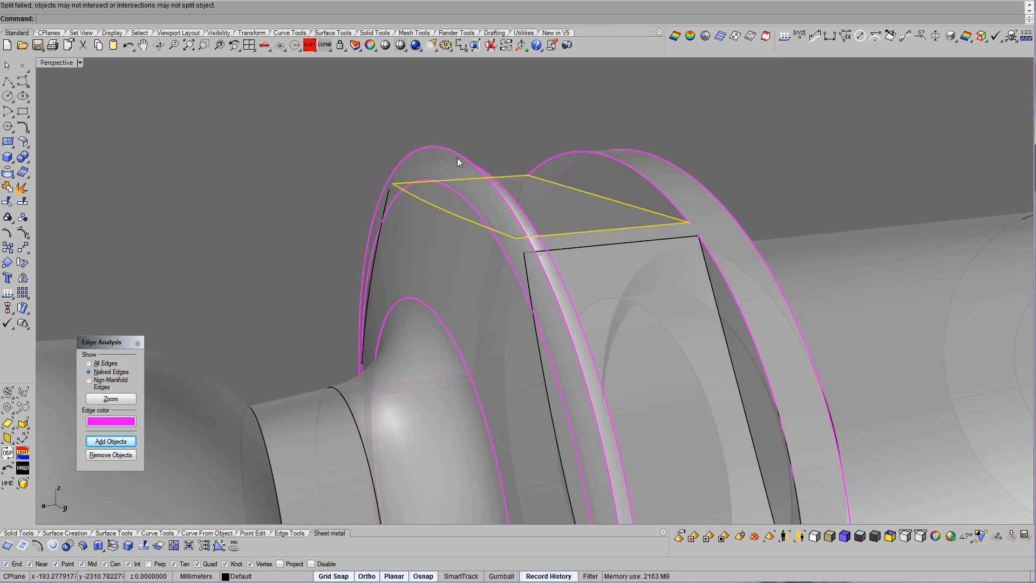
Split the upper hexagon side face with the collar's rounded rim surface and delete the surplus piece beyond it.
scroll(583, 218, up, 4)
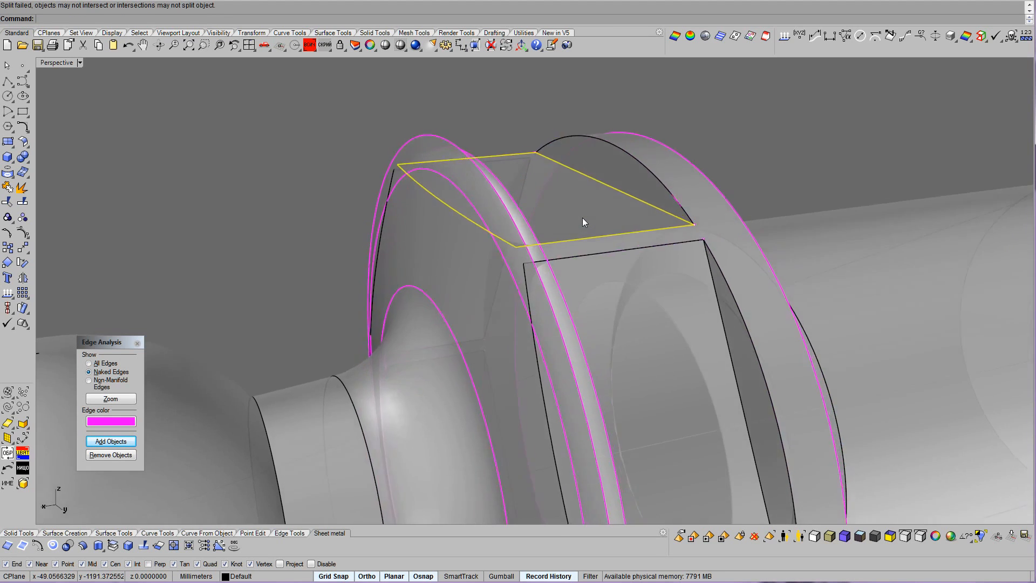
click(441, 108)
key(Return)
ctrl+click(553, 196)
key(Delete)
Split the remaining hexagon side faces and corner strips with the rounded rim surface and delete the surplus corner pieces.
scroll(552, 193, down, 6)
mouse_move(562, 231)
right_down()
mouse_move(575, 247)
mouse_move(574, 237)
right_up()
drag(582, 140, 565, 440)
right_drag(568, 443, 372, 322)
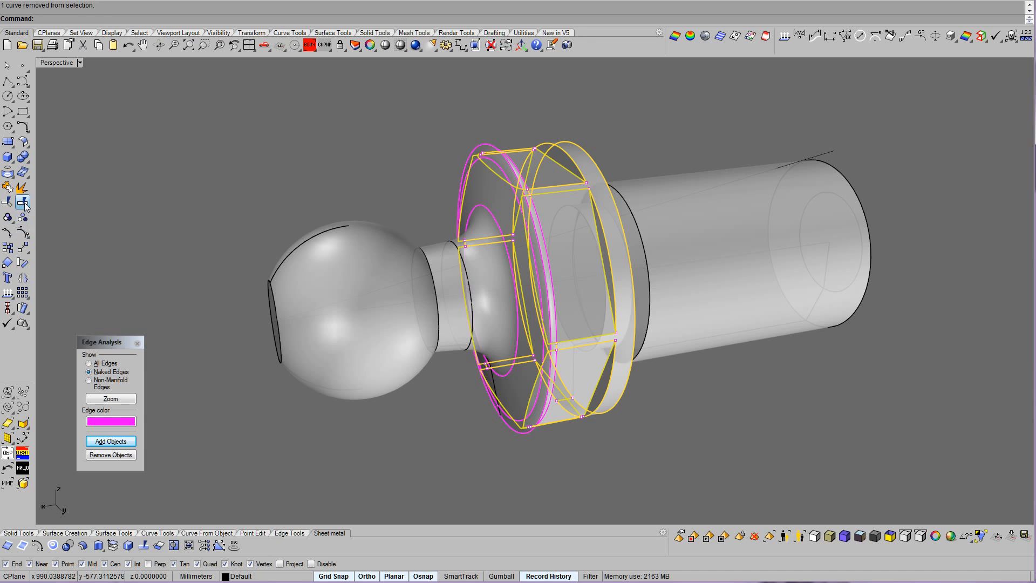
click(23, 202)
scroll(529, 203, up, 10)
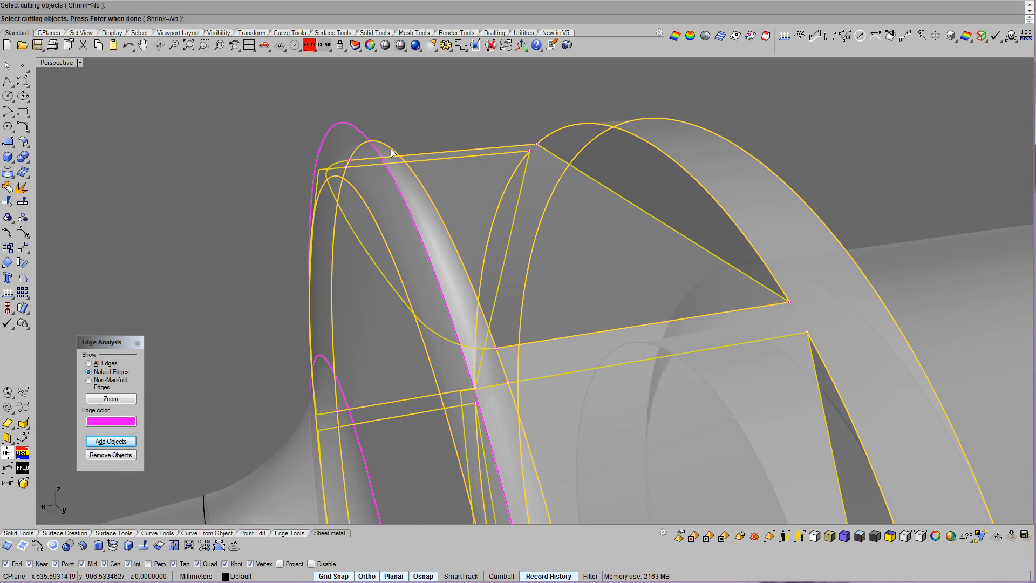
scroll(624, 237, down, 10)
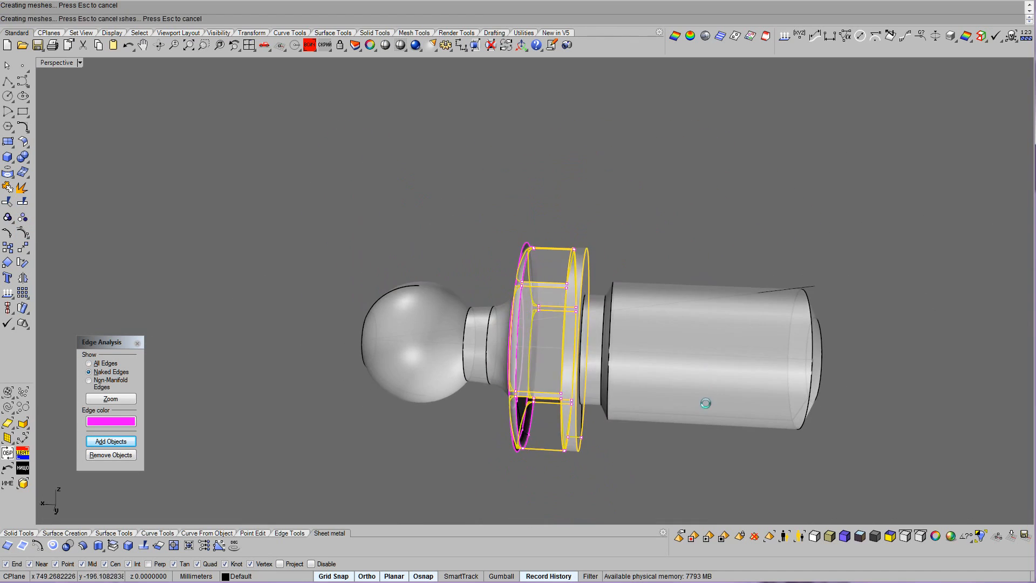
ctrl+drag(529, 189, 547, 181)
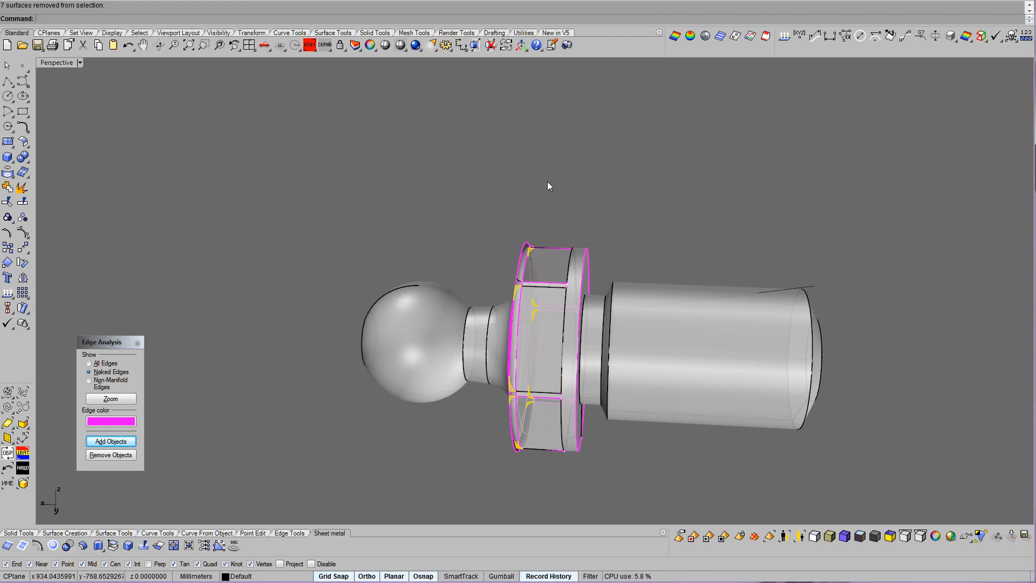
right_drag(547, 182, 548, 181)
key(Delete)
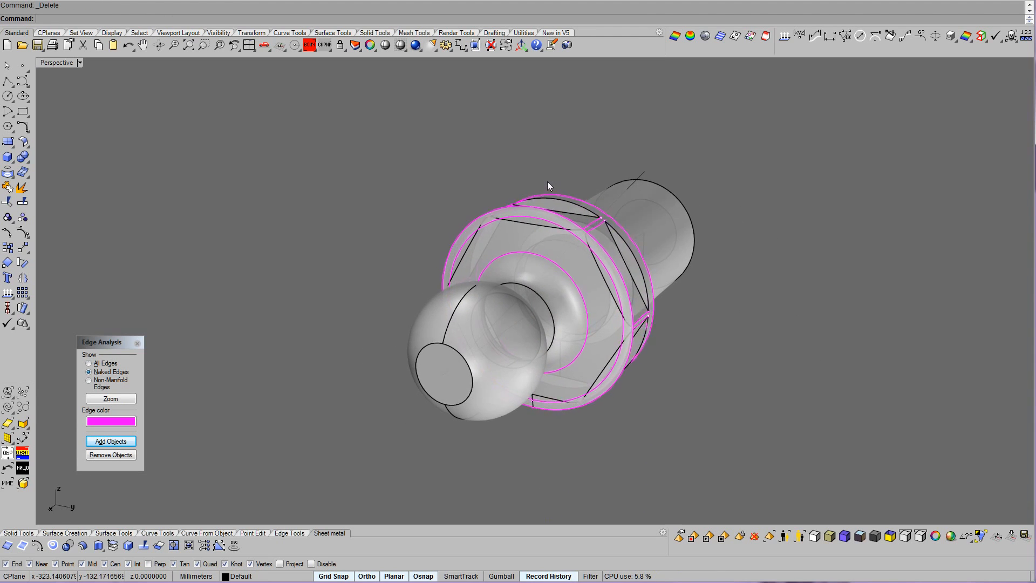
In the Bobi7 display mode, split the collar's front face with the surrounding surfaces and delete its pieces outside the hexagon.
click(861, 535)
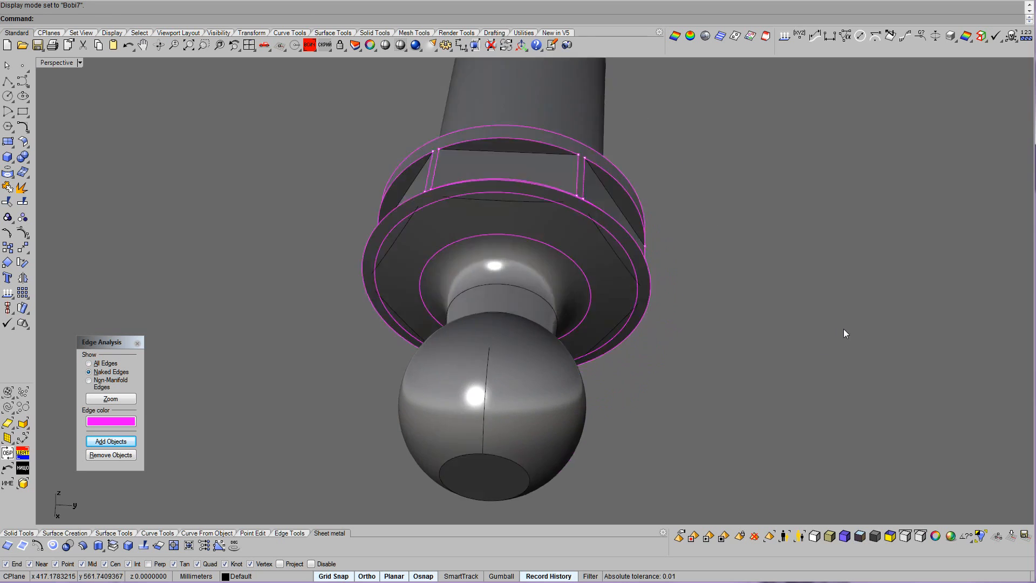
right_drag(843, 328, 843, 328)
scroll(692, 285, up, 4)
click(442, 105)
right_drag(442, 105, 393, 207)
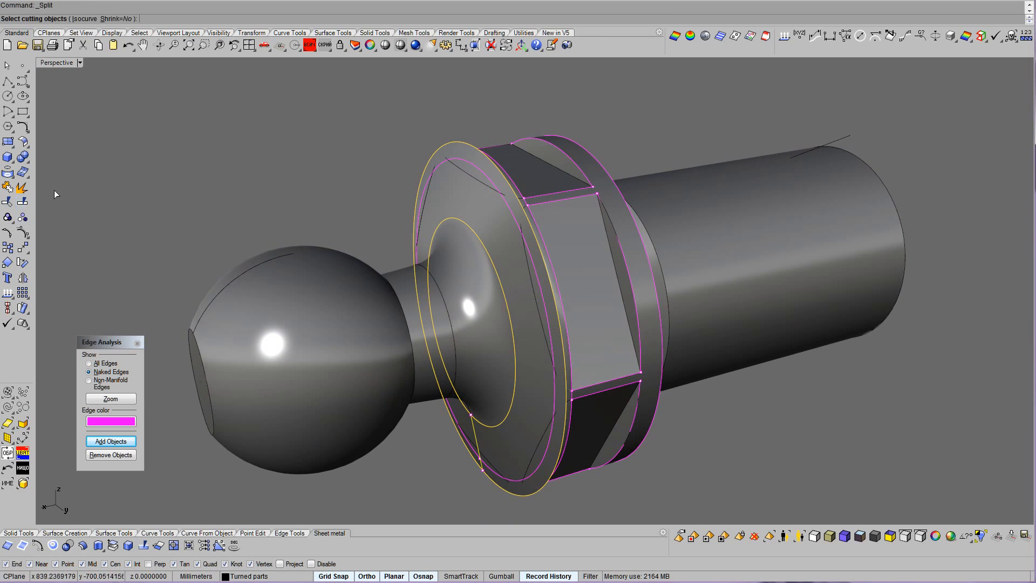
click(309, 46)
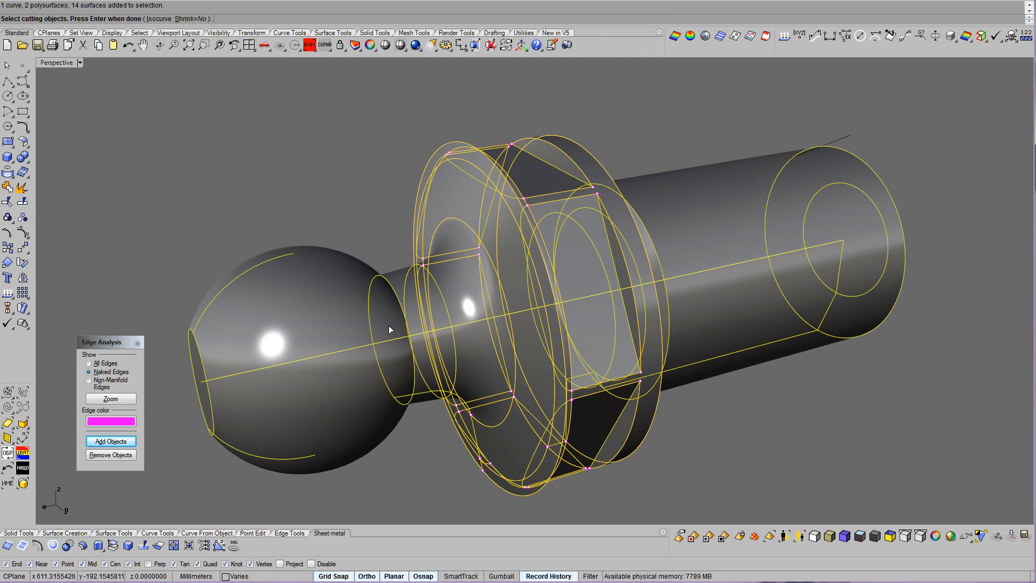
ctrl+click(355, 347)
ctrl+click(355, 347)
right_click(352, 193)
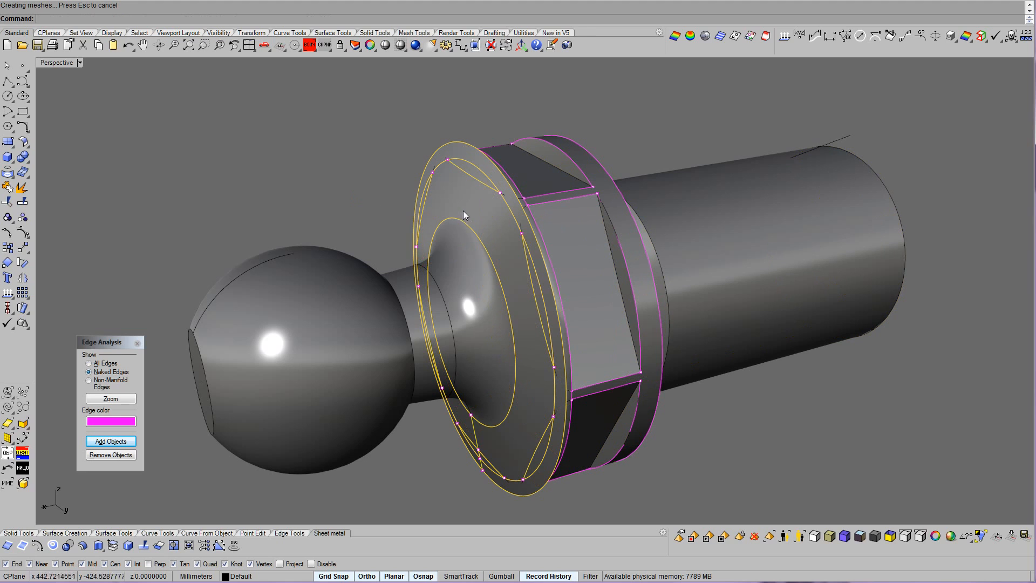
key(Delete)
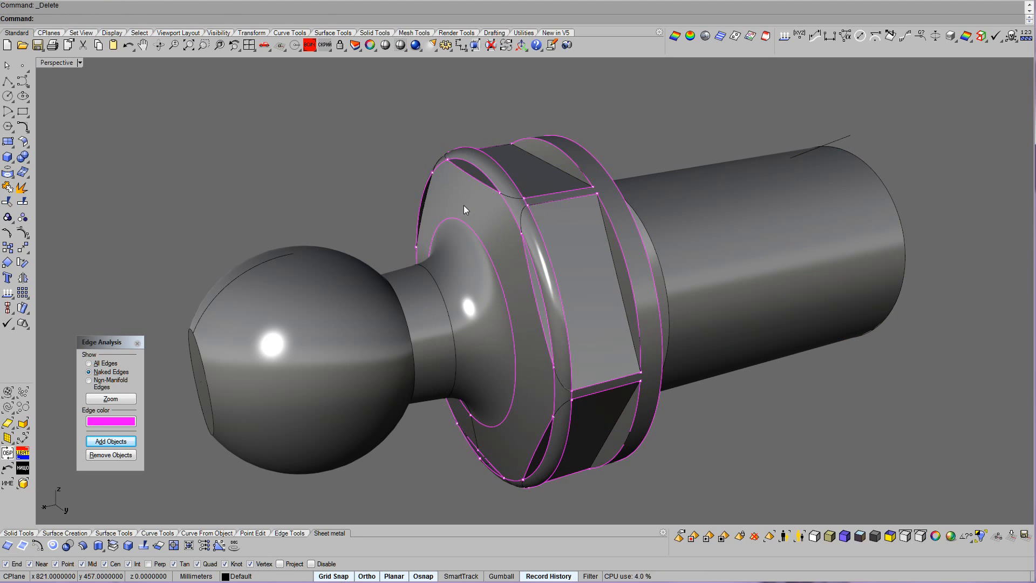
Switch to the Bobi1 display mode and close the Edge Analysis display of naked edges.
key(F5)
key(Escape)
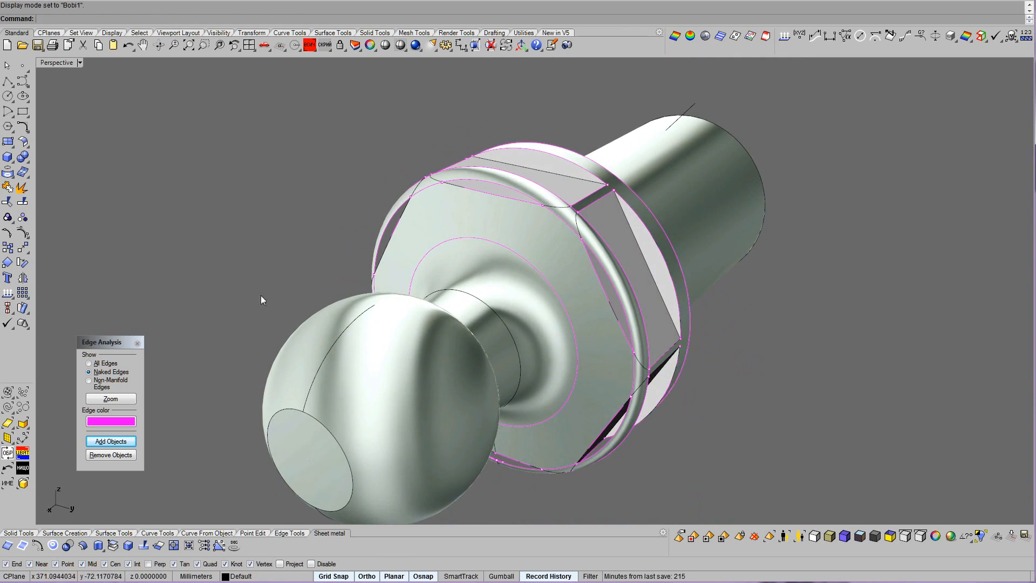
click(136, 345)
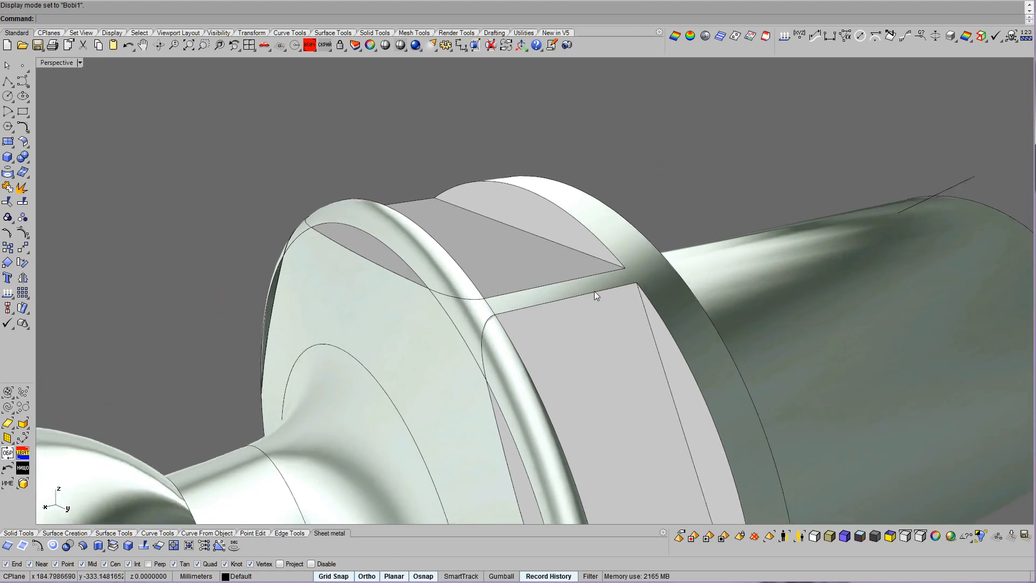
Split the rounded rim surface with all other surfaces and delete its segments that project beyond the hexagon side faces.
click(464, 318)
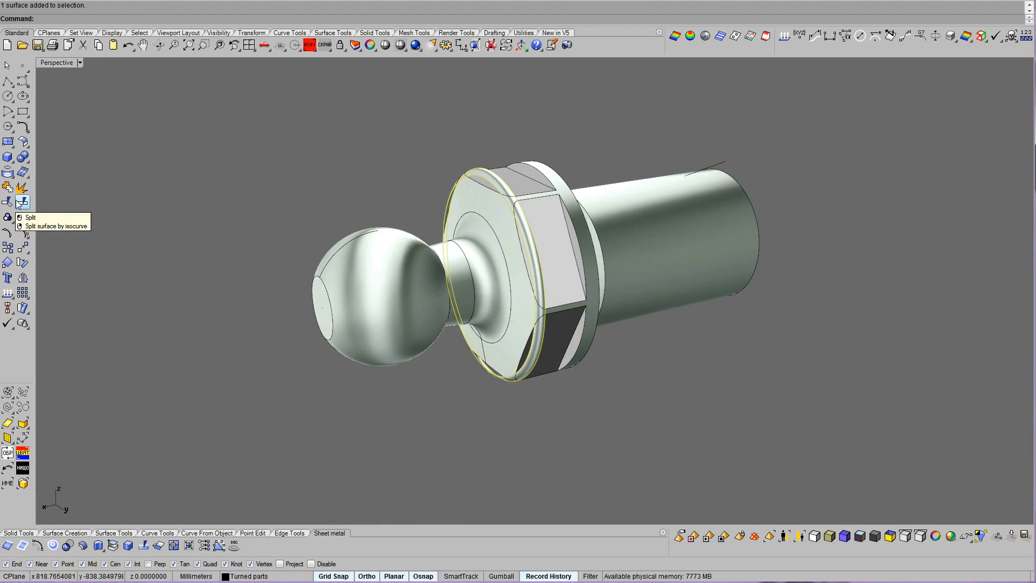
click(22, 423)
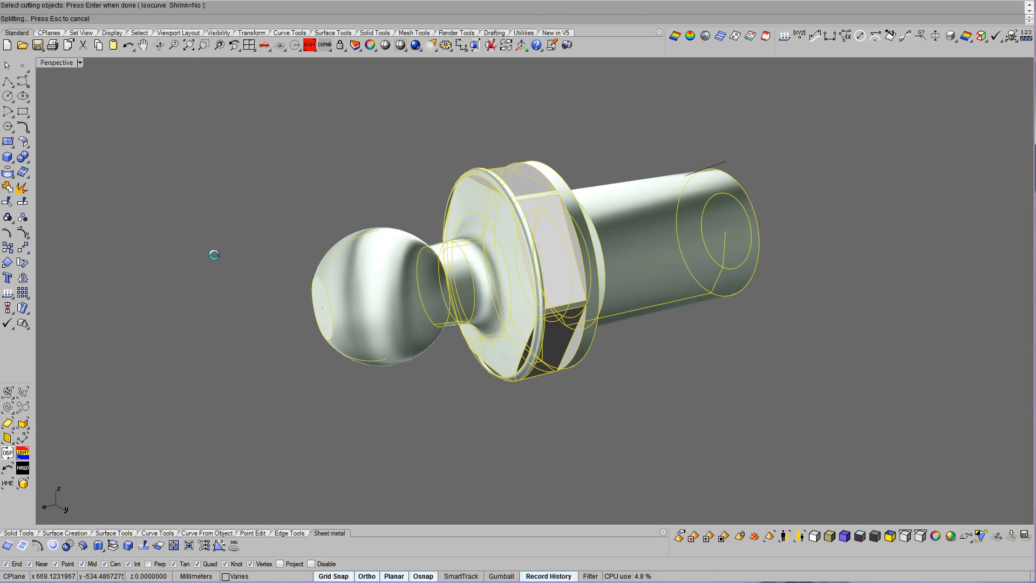
click(586, 367)
key(Delete)
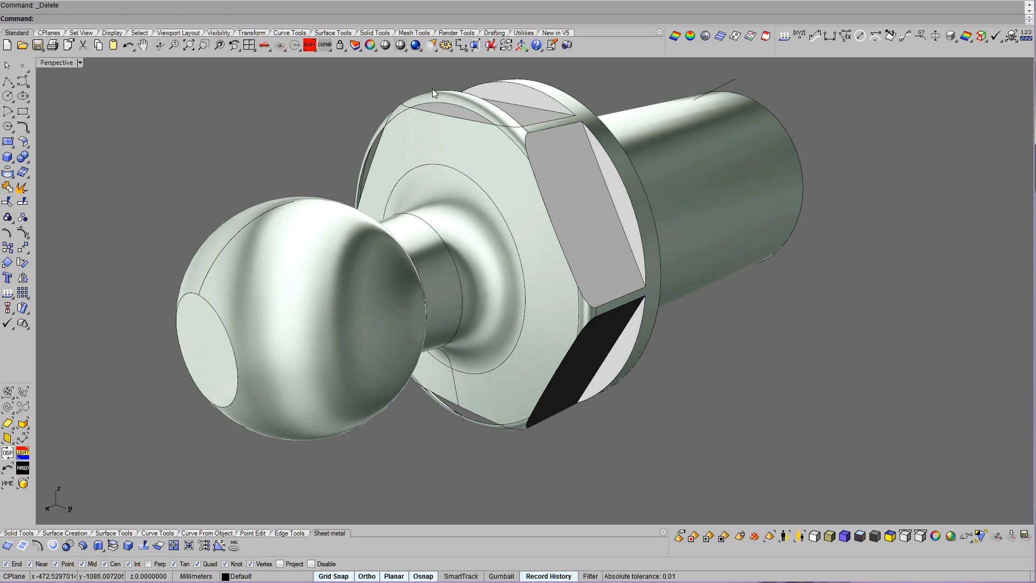
click(432, 88)
key(Delete)
click(462, 417)
click(459, 416)
key(Delete)
Inspect the hexagonal collar and ball head from several angles in a shaded preview.
right_drag(412, 286, 537, 254)
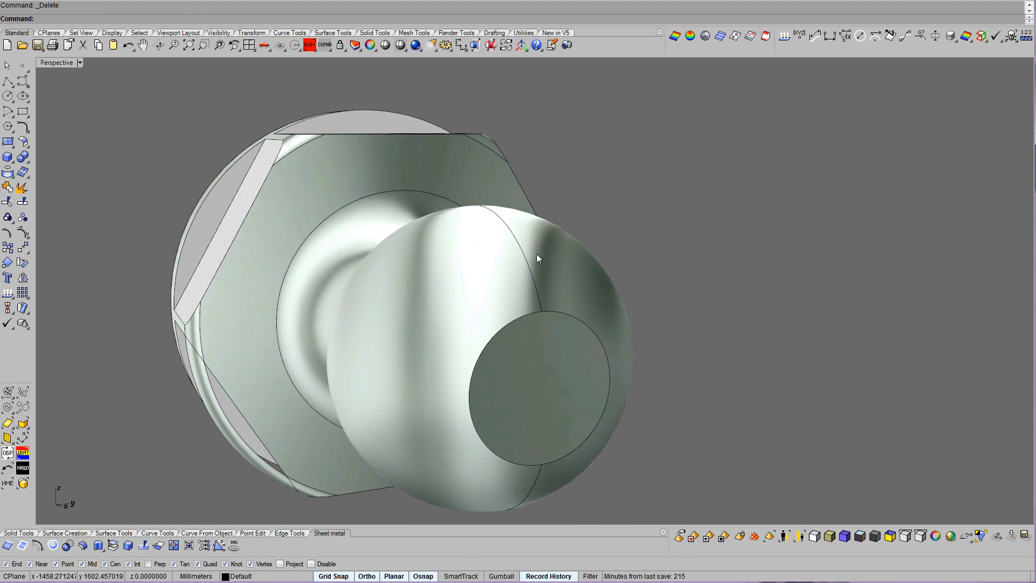
right_click(758, 299)
right_drag(758, 299, 758, 299)
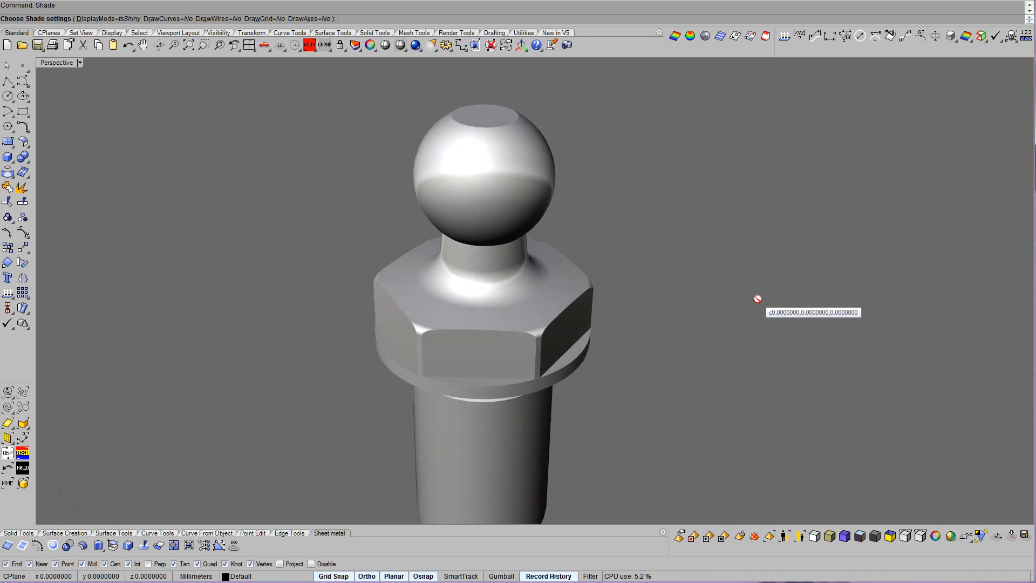
Join the ball, neck, hexagonal collar, flange and shank surfaces of the ball stud into one polysurface.
right_click(758, 299)
right_drag(757, 299, 371, 237)
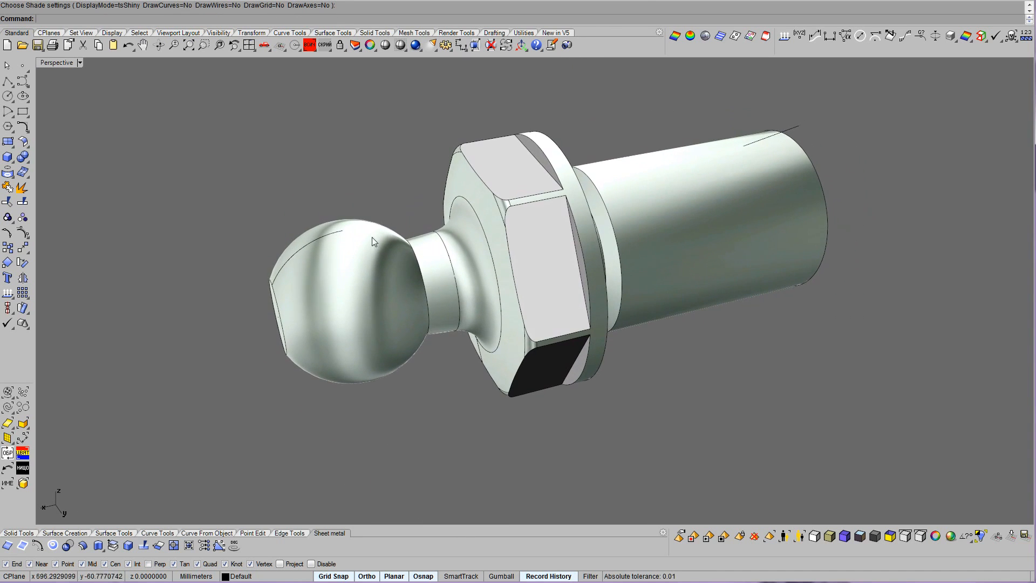
click(329, 295)
scroll(481, 309, up, 3)
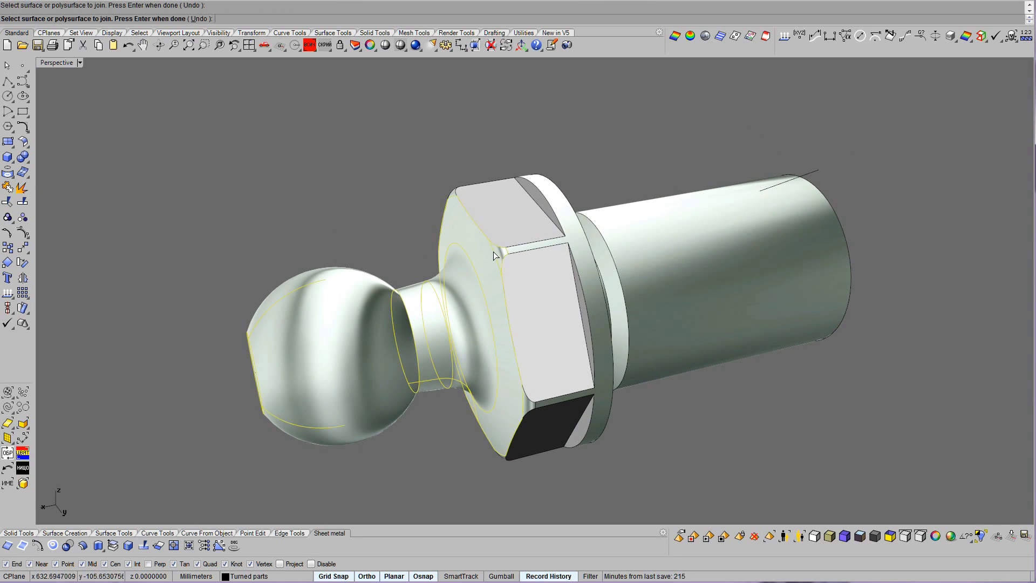
scroll(497, 256, up, 5)
scroll(480, 270, down, 5)
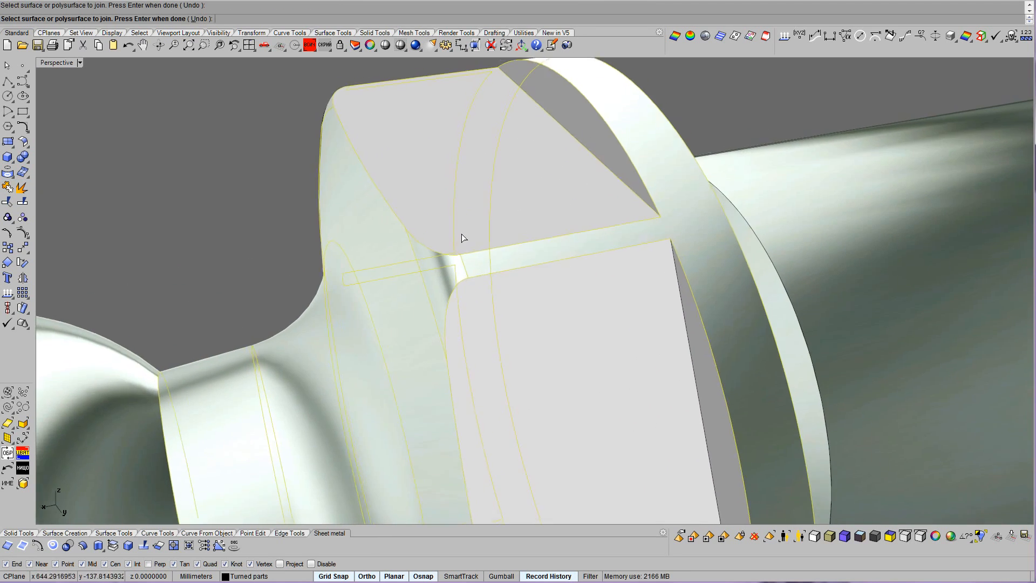
right_drag(544, 236, 514, 317)
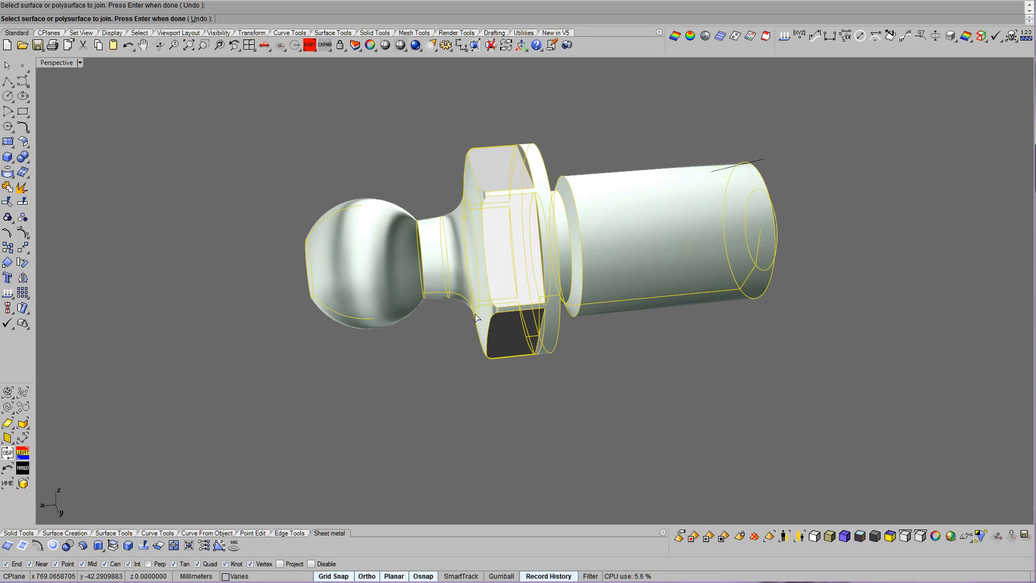
right_click(558, 338)
Show the naked edges of the joined ball stud and change the viewport to the dark grey display mode.
right_drag(558, 340, 733, 423)
click(983, 35)
click(598, 212)
right_click(598, 213)
click(843, 536)
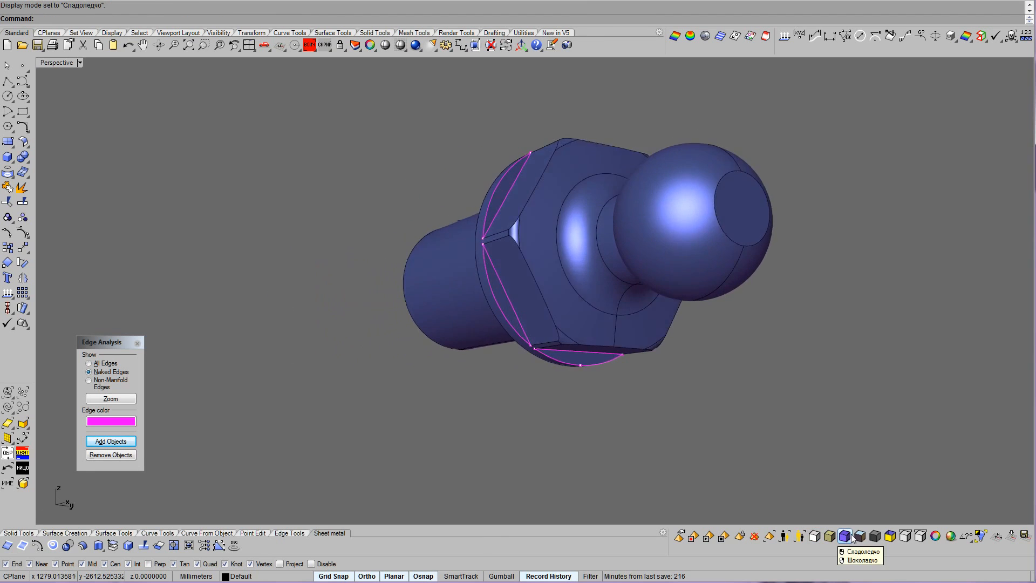
click(860, 537)
click(876, 538)
Join the open flange face behind the hexagon with the rest of the ball stud.
right_drag(836, 463, 659, 291)
click(7, 187)
right_drag(250, 300, 614, 312)
click(604, 294)
right_drag(558, 366, 430, 304)
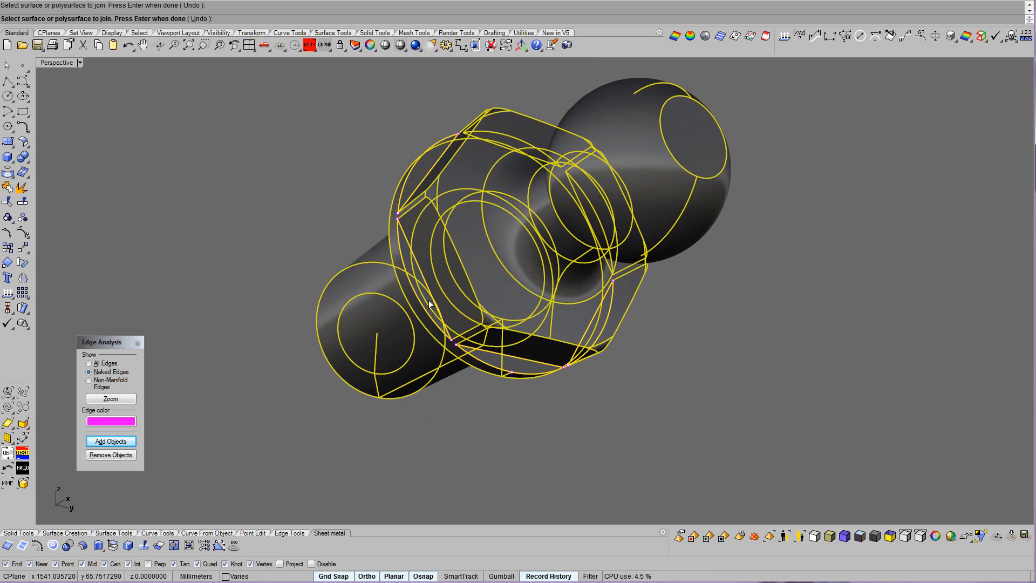
right_click(405, 197)
Delete the axis line running lengthwise through the ball stud, keeping the stud itself out of the selection.
right_drag(407, 209, 319, 54)
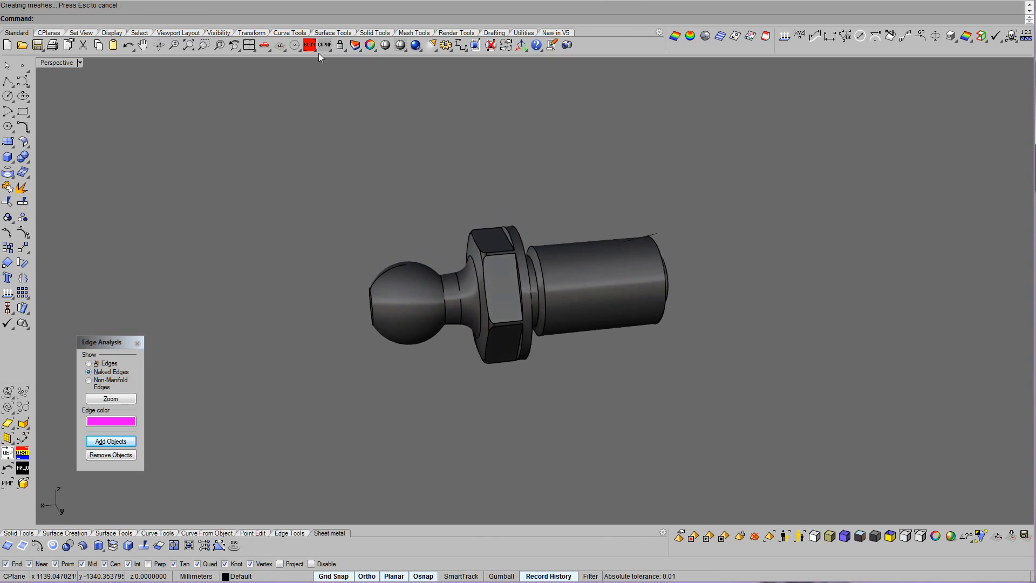
click(310, 46)
right_drag(373, 216, 775, 365)
click(579, 394)
click(634, 370)
click(663, 392)
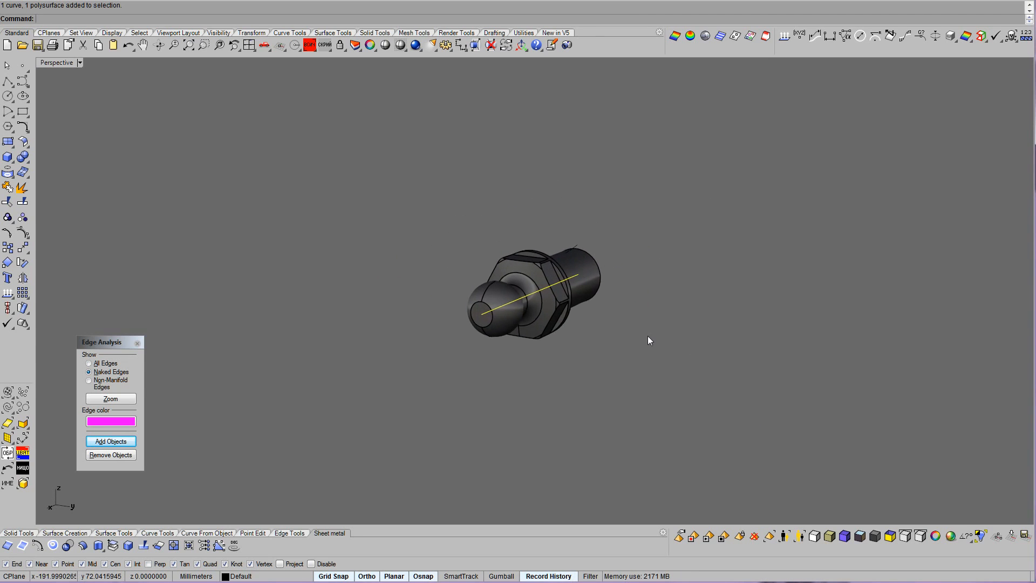
key(Delete)
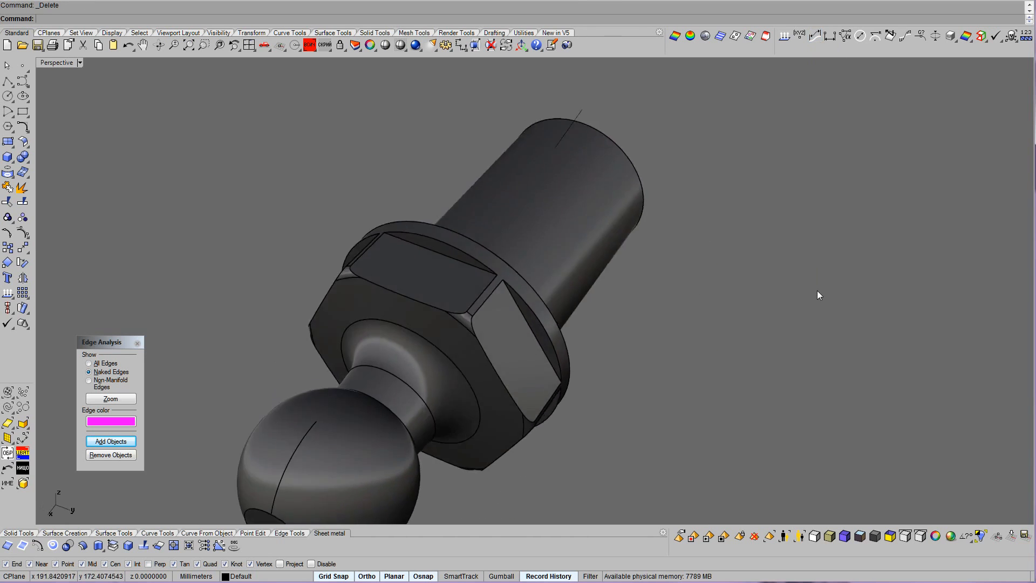
Measure the distance between the upper and lower rear corners of the hexagonal collar.
key(F4)
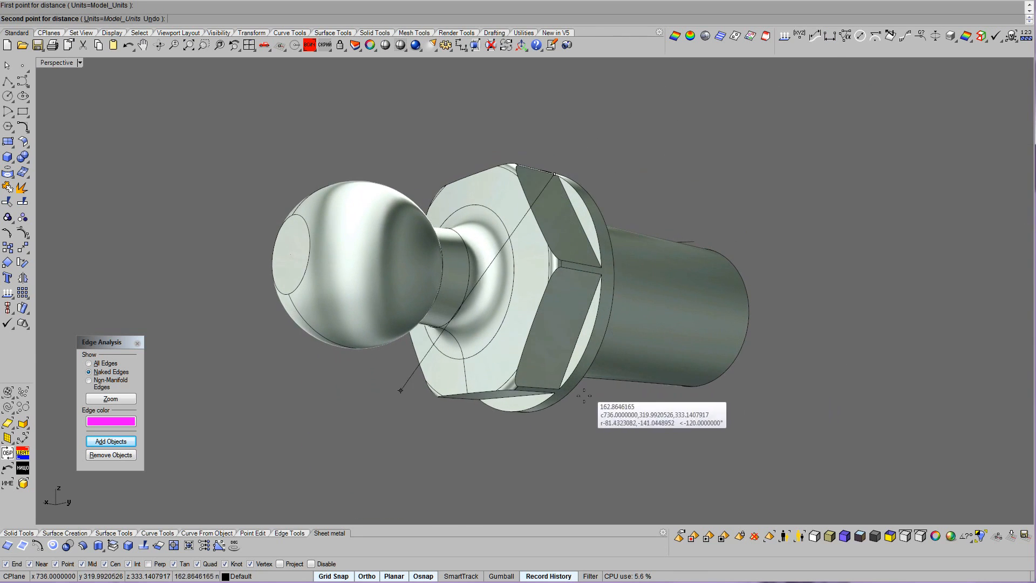
click(555, 392)
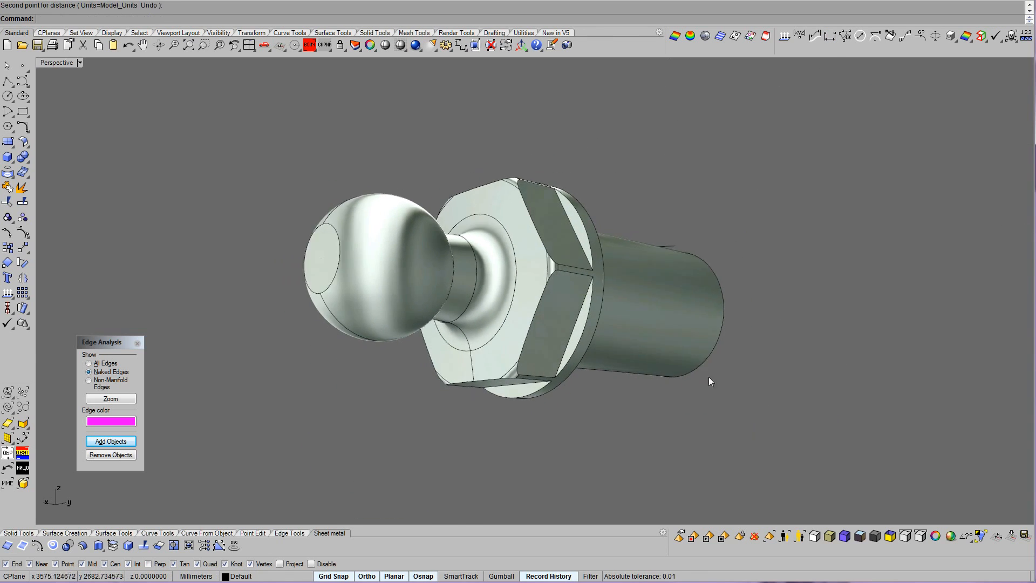
Set the ortho angle to 90 degrees and rotate the ball stud 10 degrees in 3D about its ball end to match the slanted reference line.
click(432, 339)
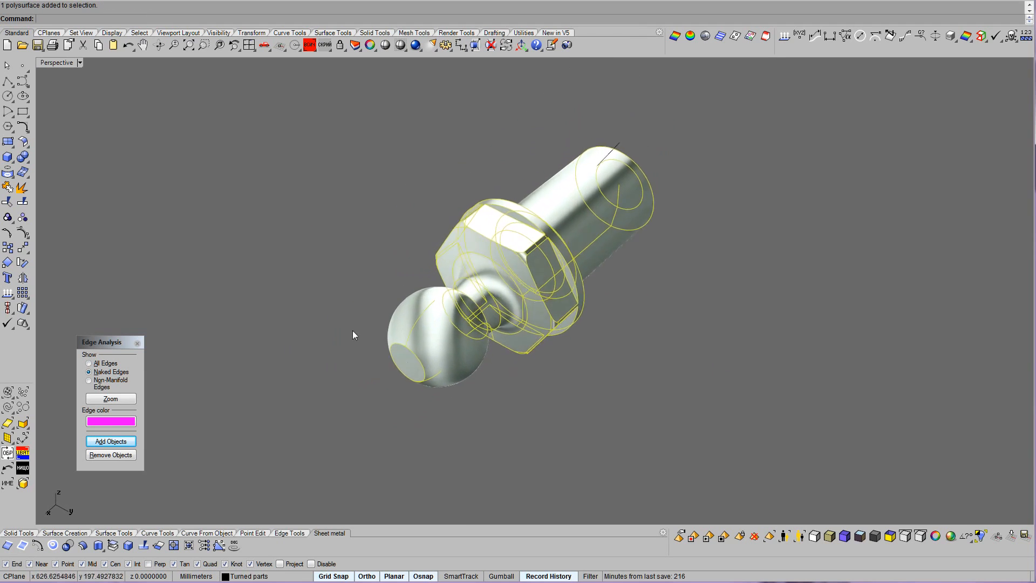
right_click(23, 263)
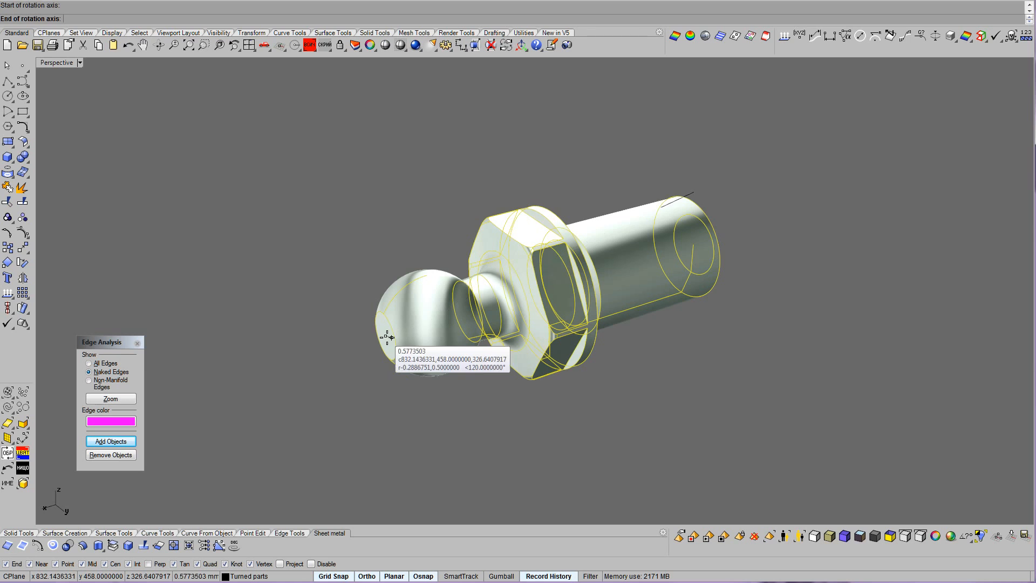
right_drag(475, 452, 593, 419)
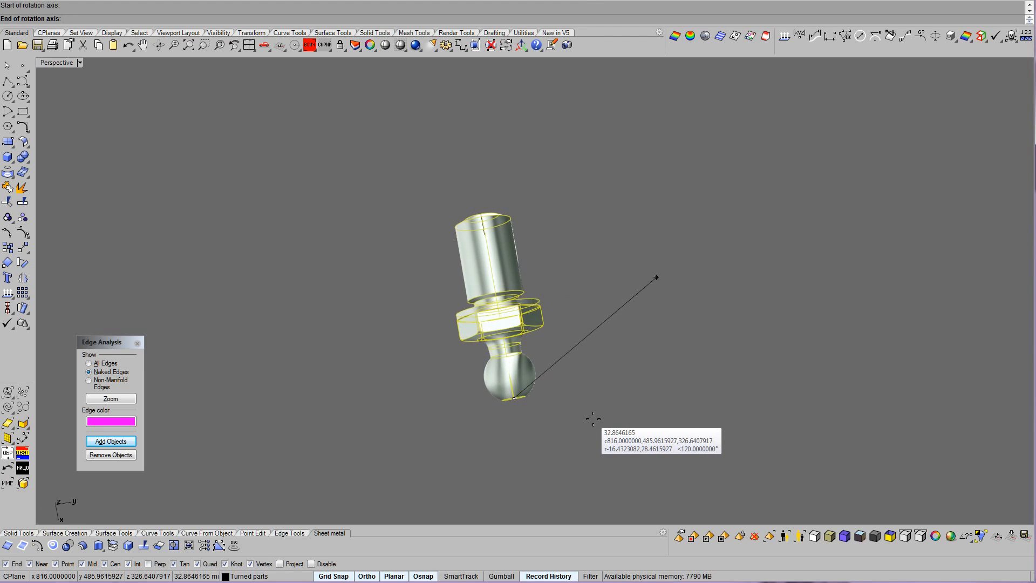
key(Escape)
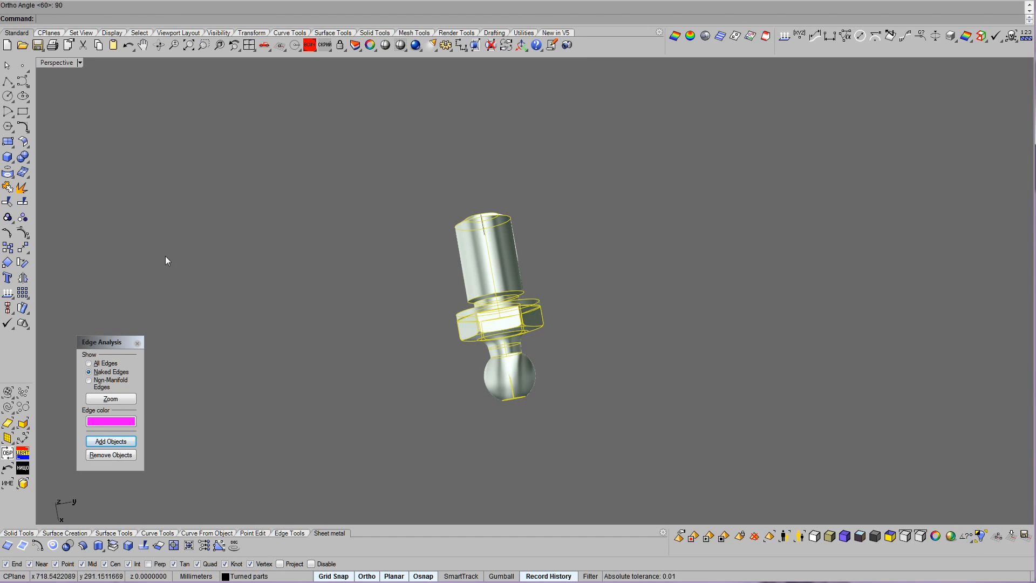
click(24, 261)
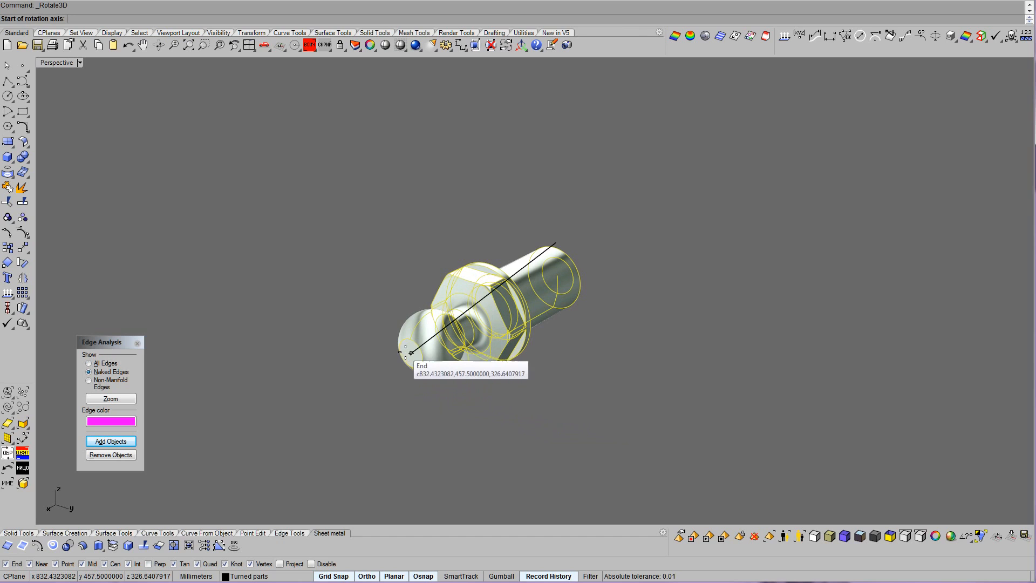
click(628, 438)
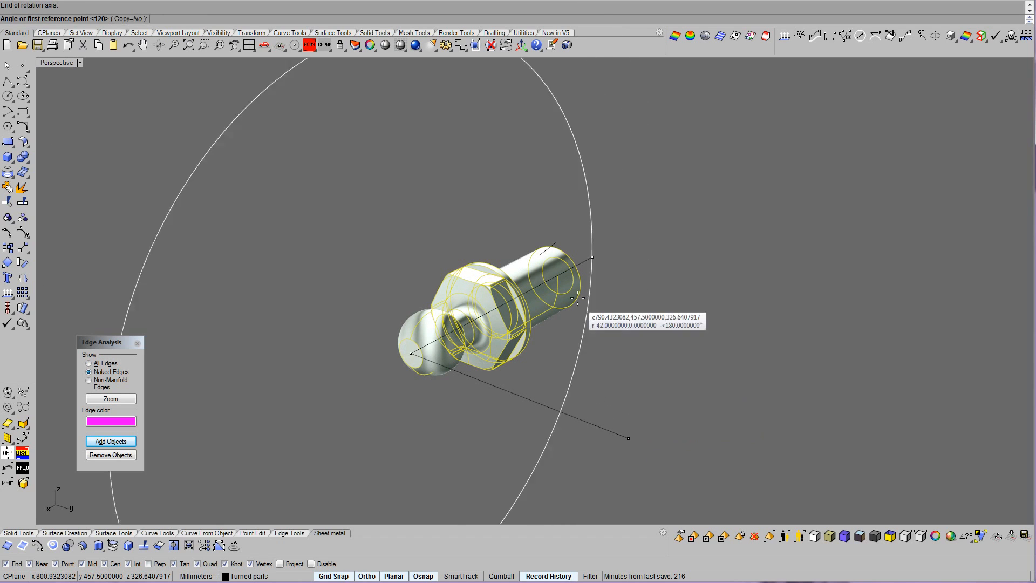
click(558, 276)
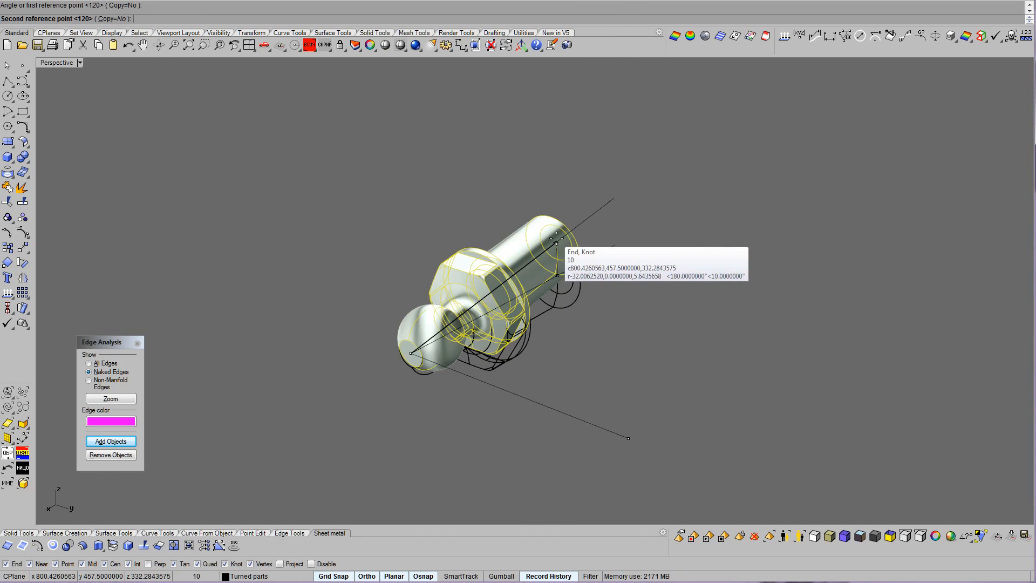
click(711, 390)
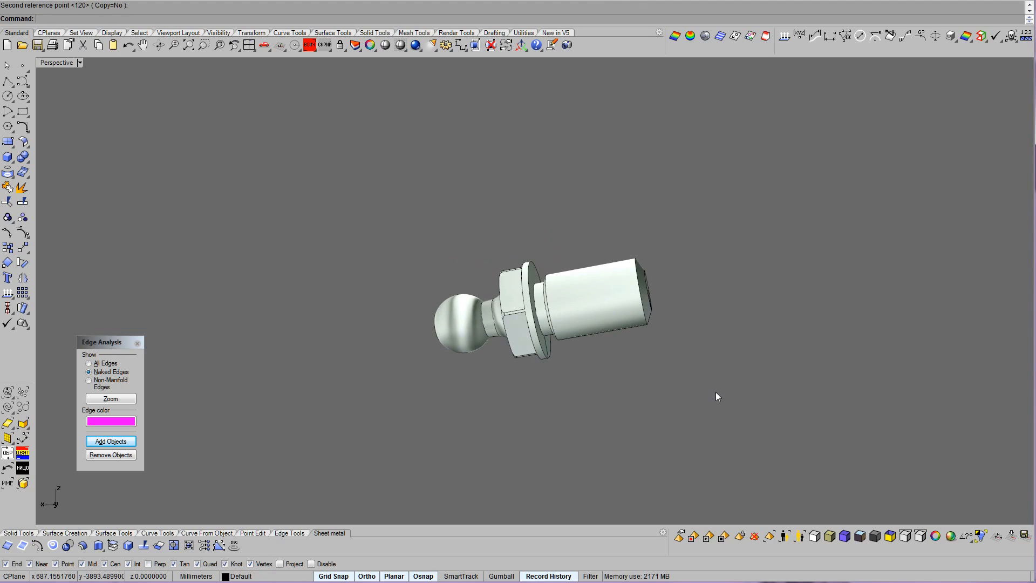
Check the rotated ball stud in a shaded preview and close the Edge Analysis display of naked edges.
key(ctrl+alt+s)
key(F4)
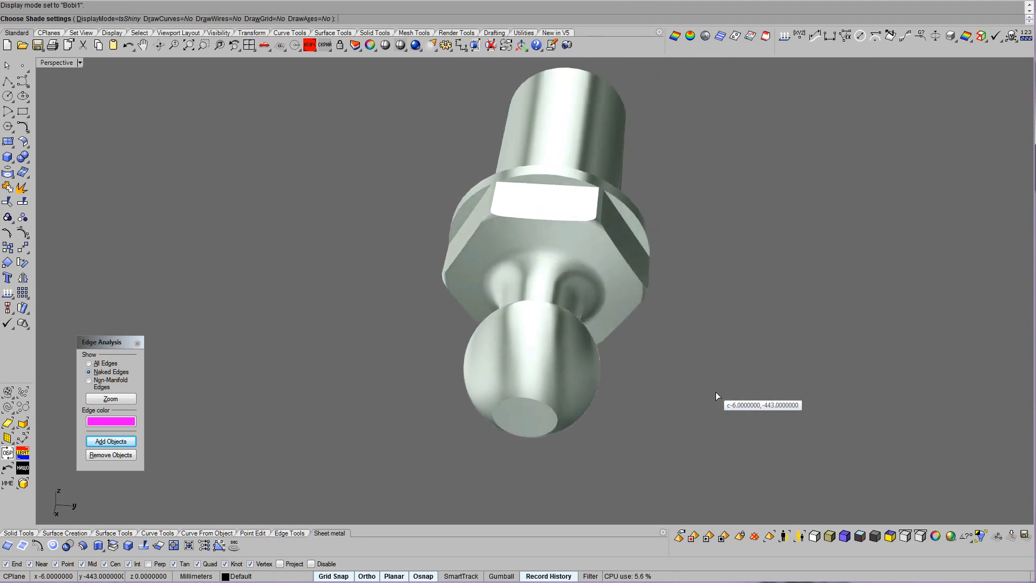
key(Escape)
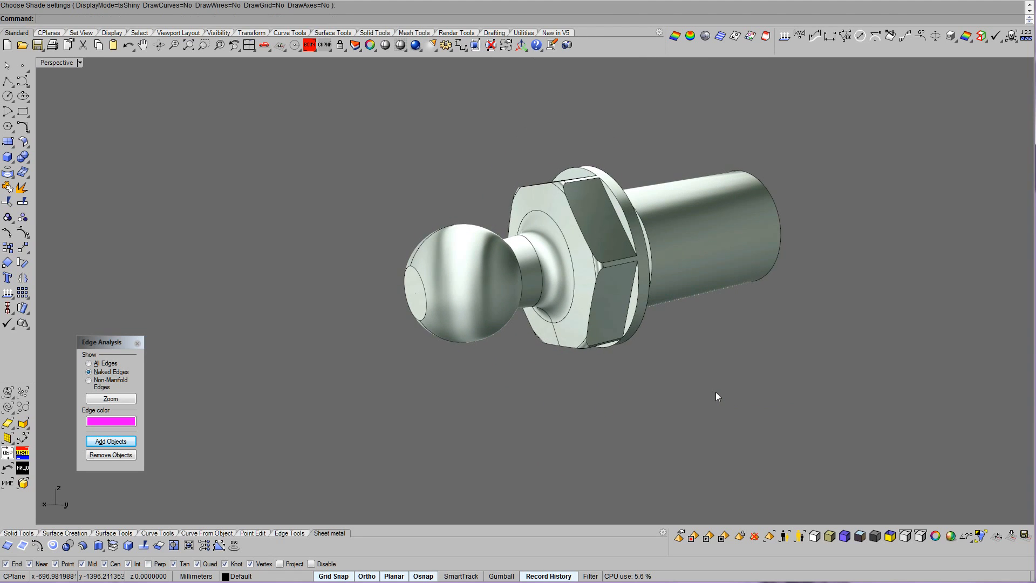
click(137, 344)
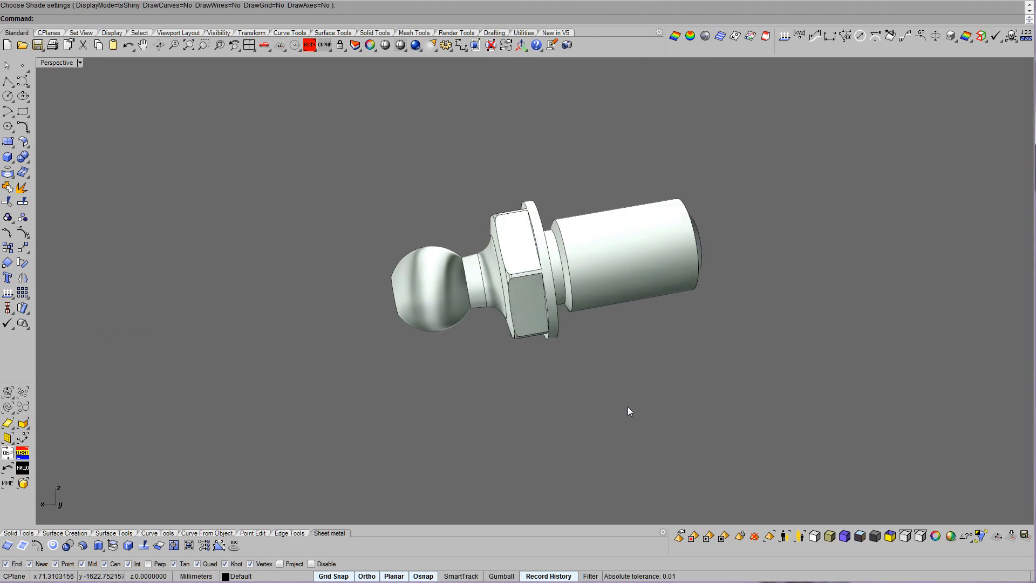
drag(273, 132, 823, 448)
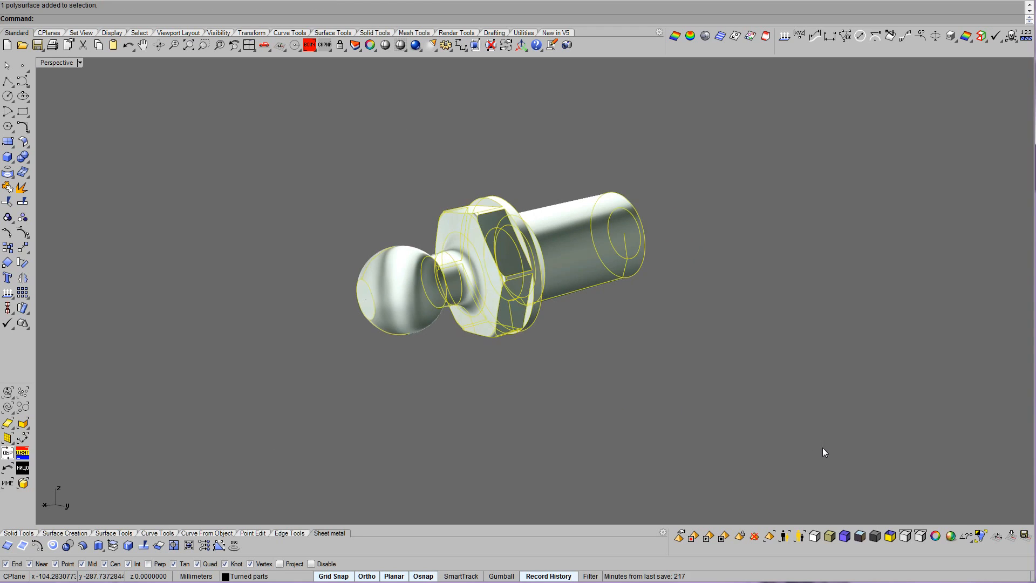
key(Escape)
scroll(591, 339, up, 2)
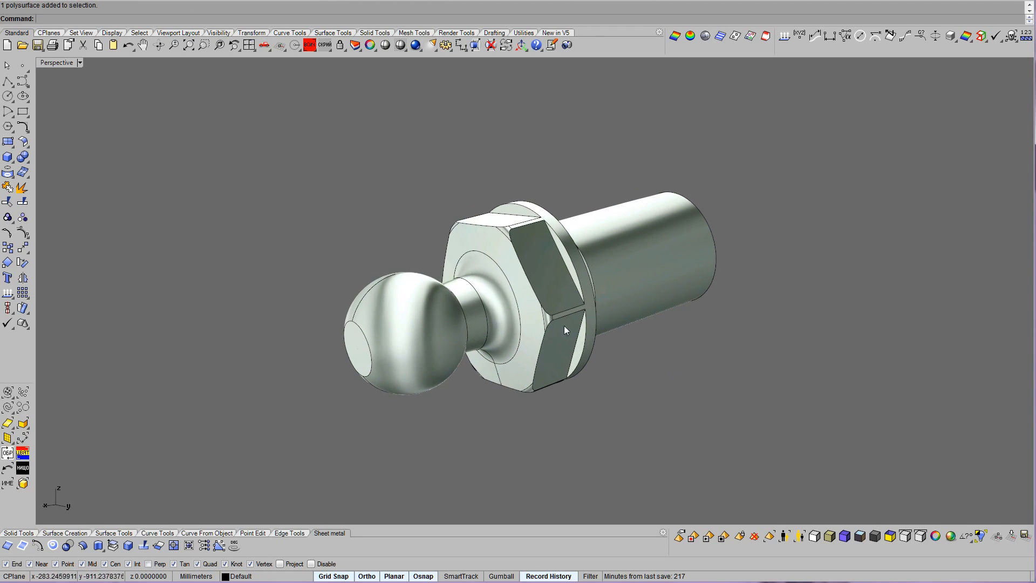
Bring back the full assembly, isolate the ball stud with the round flanged part behind it, and preview them shaded.
middle_click(543, 317)
click(564, 333)
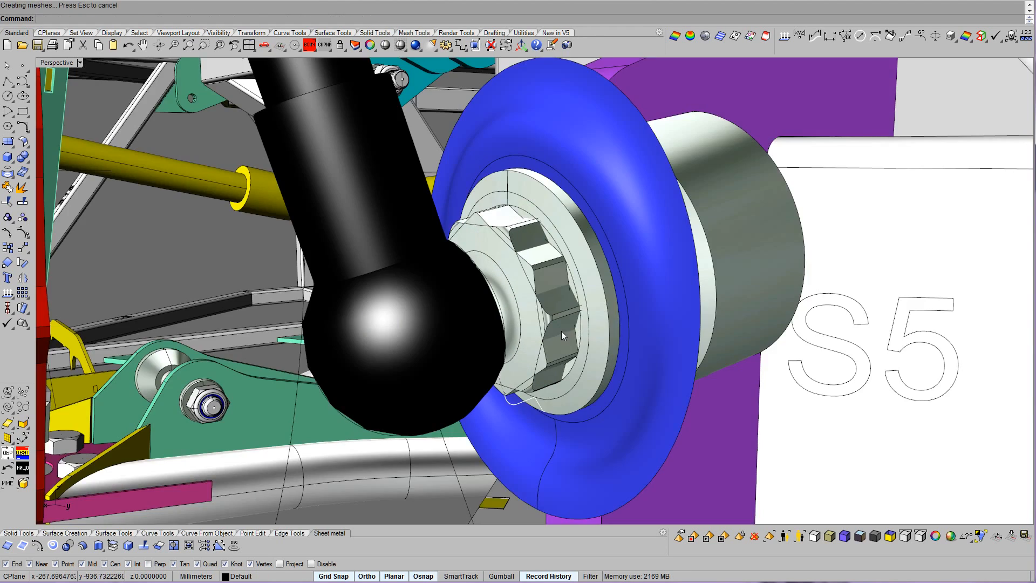
click(492, 212)
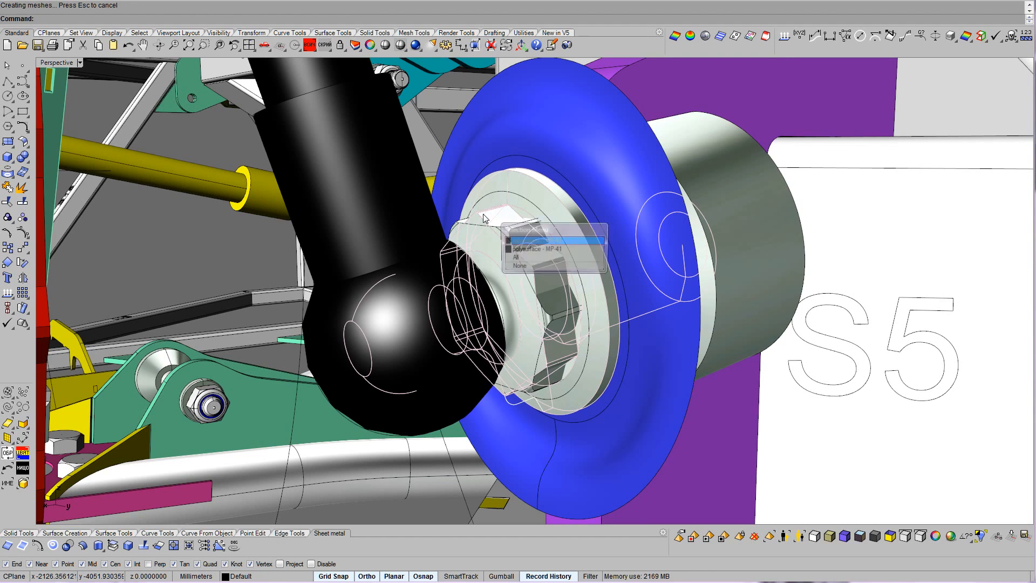
click(523, 250)
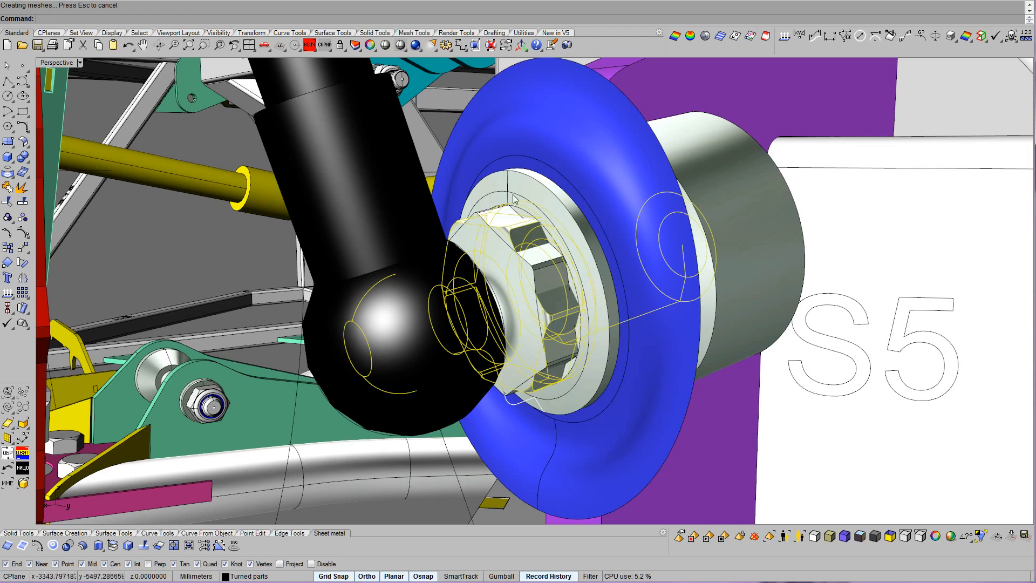
shift+click(518, 175)
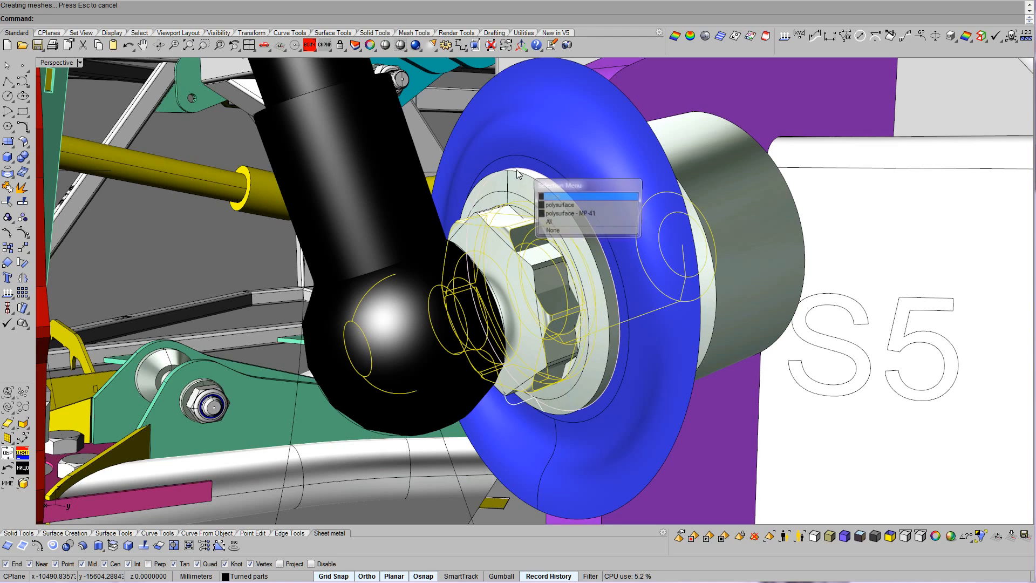
click(558, 212)
middle_click(558, 213)
click(578, 229)
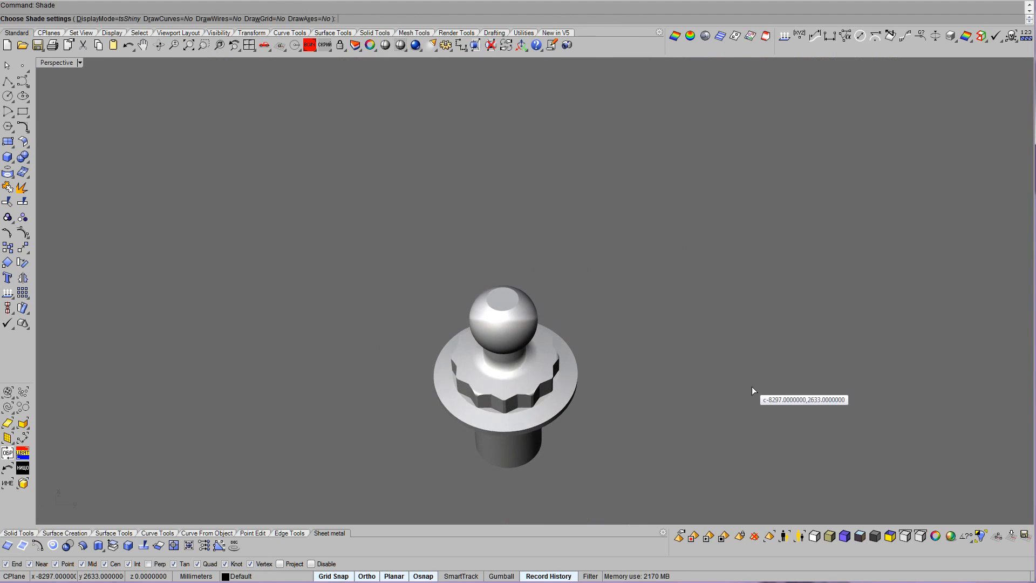
key(Escape)
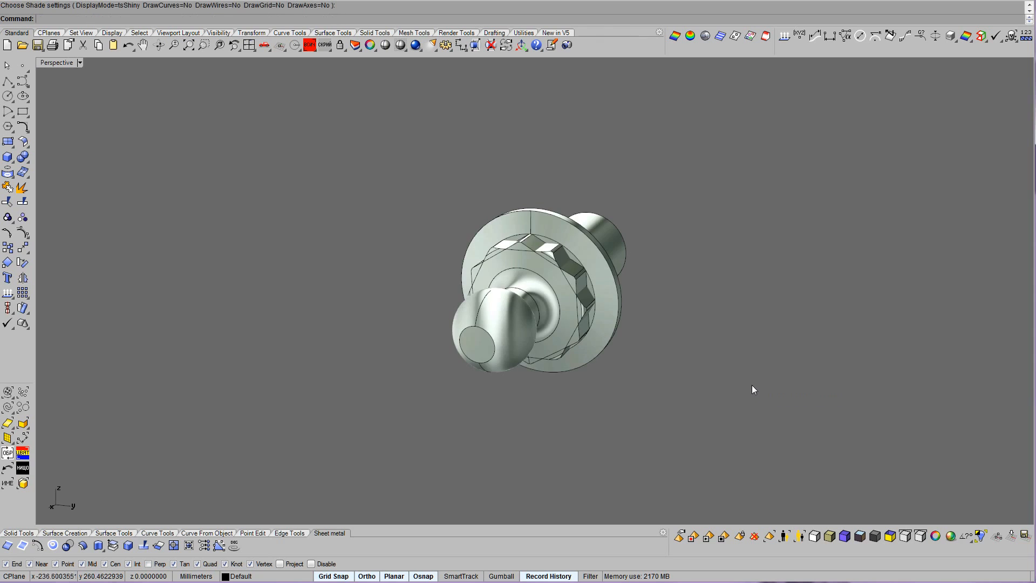
Select the reshaped ball stud on its own, leaving the round flange disc out of the selection.
click(545, 275)
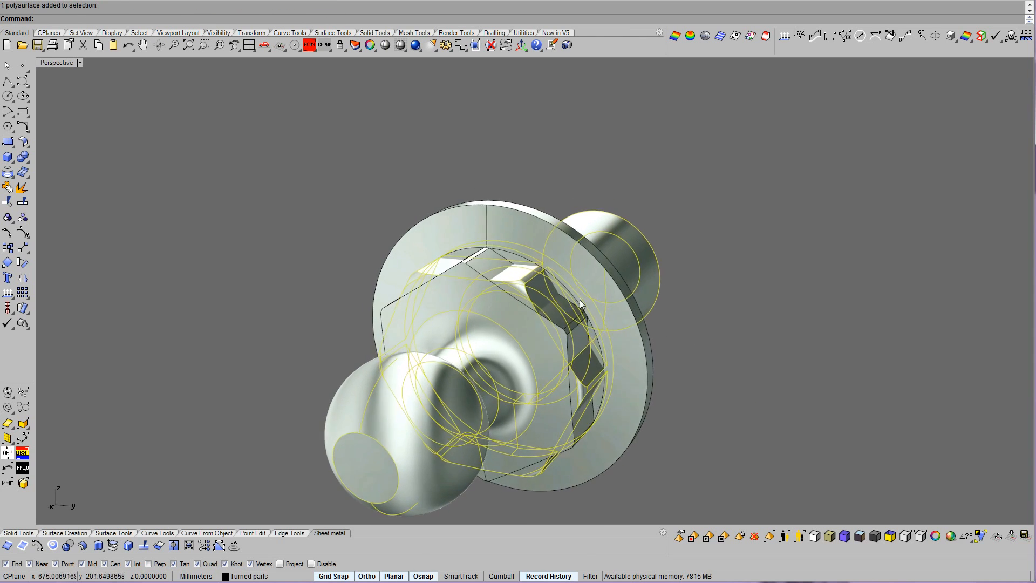
shift+click(517, 230)
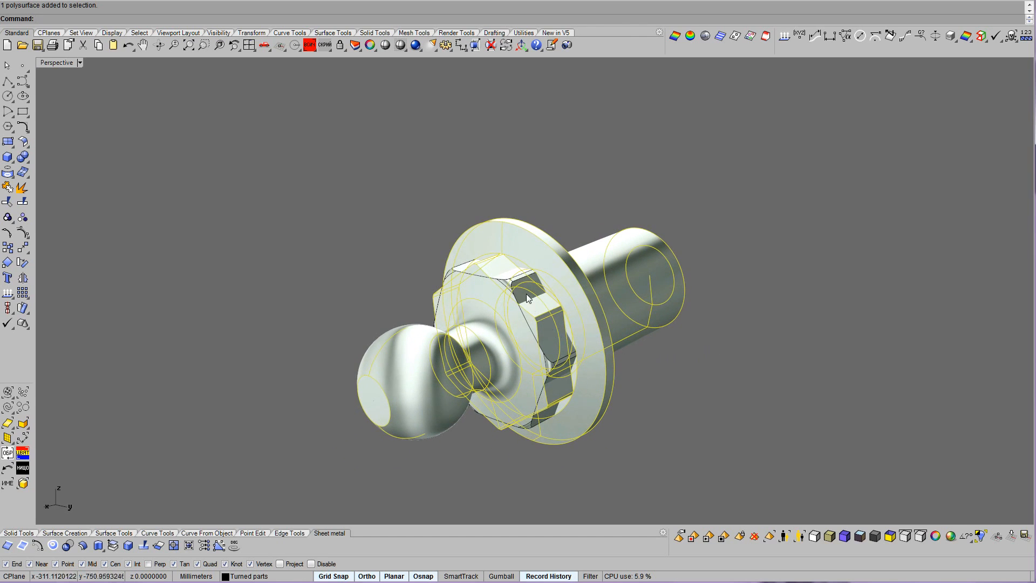
ctrl+click(513, 283)
middle_click(510, 294)
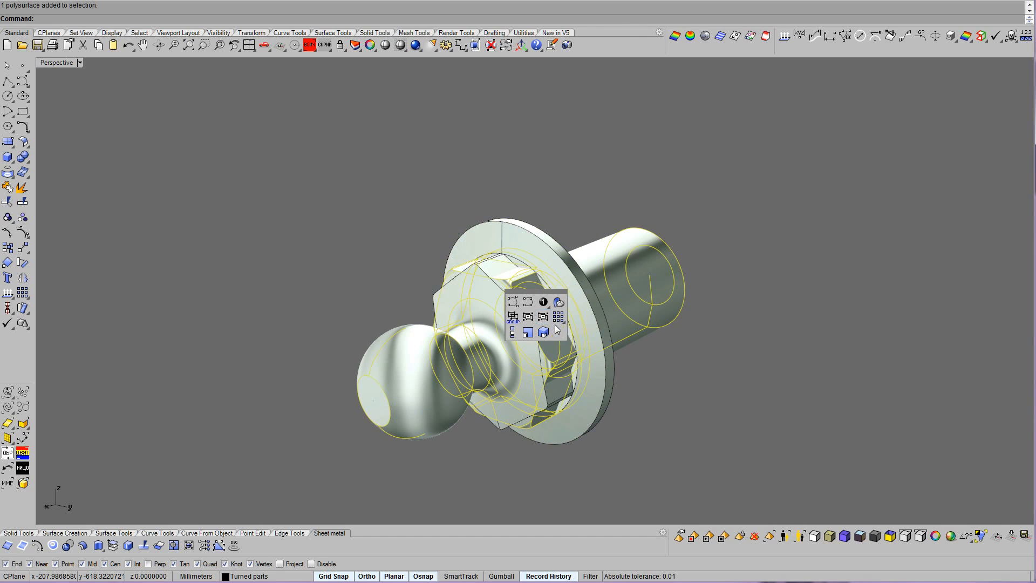
click(558, 332)
click(453, 272)
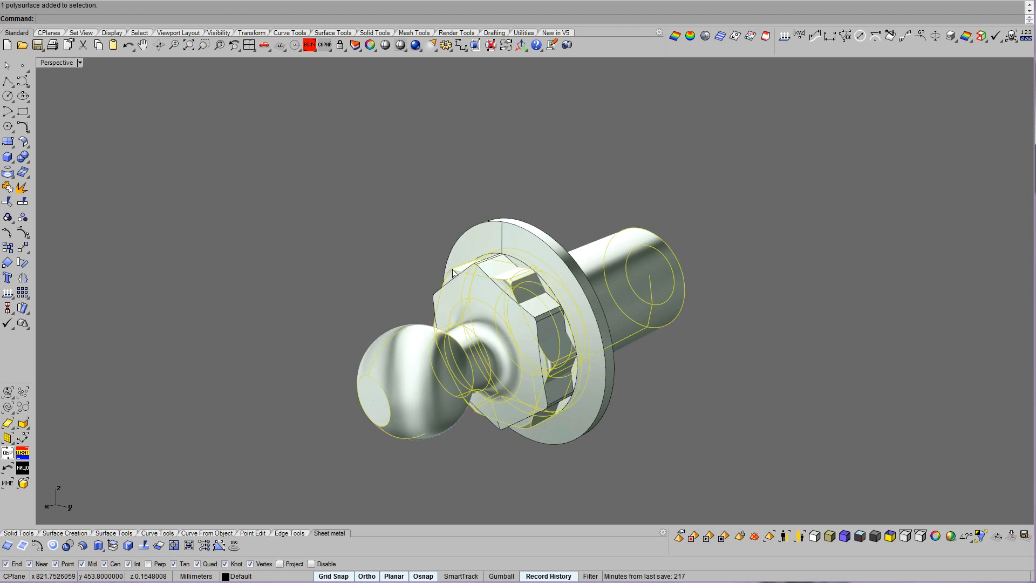
Isolate the old hexagonal part and the round flange disc, and paste the reshaped ball stud in place with them.
click(165, 212)
click(499, 263)
shift+click(503, 229)
middle_click(503, 229)
click(525, 243)
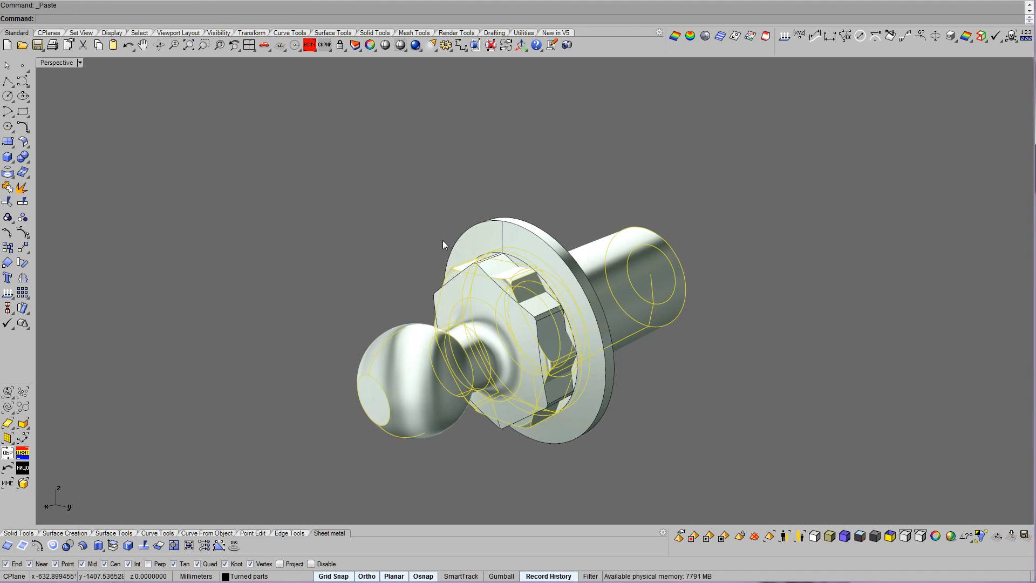
Isolate the ball stud with the chamfered hexagonal collar, and extract and delete its ball and neck surfaces.
middle_click(497, 271)
click(518, 284)
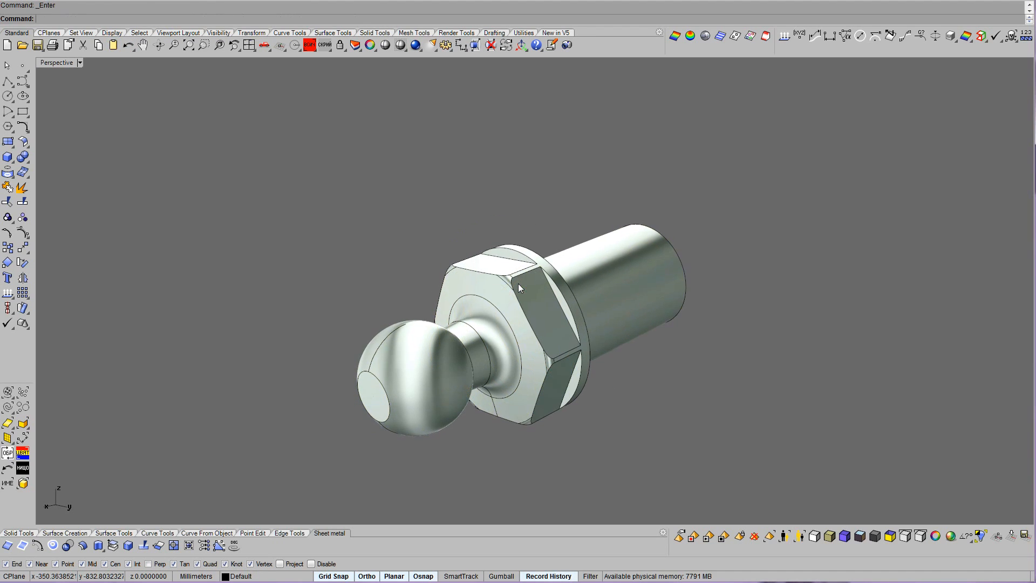
click(112, 545)
scroll(548, 403, up, 5)
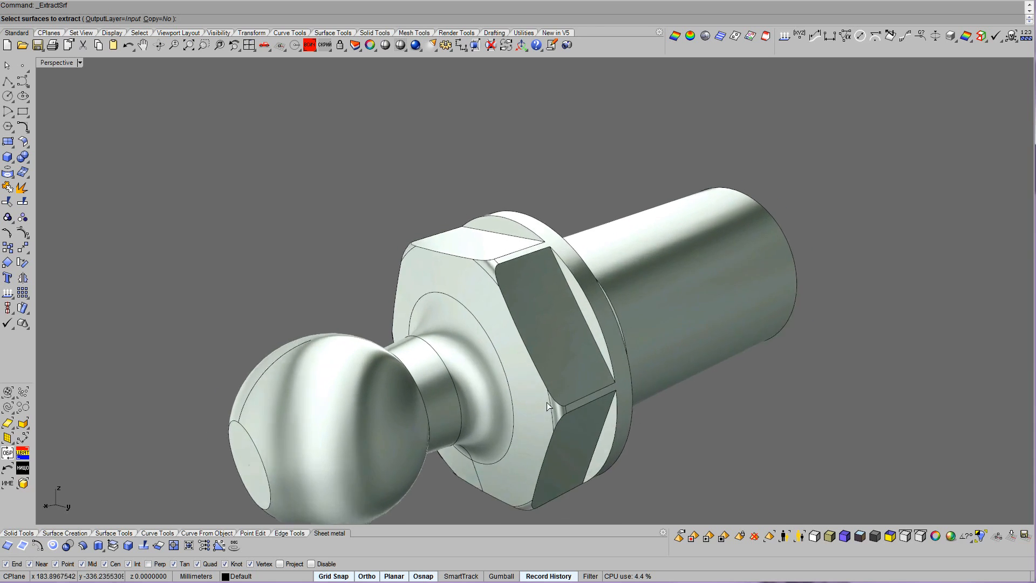
click(464, 342)
scroll(467, 344, down, 5)
key(Return)
key(Delete)
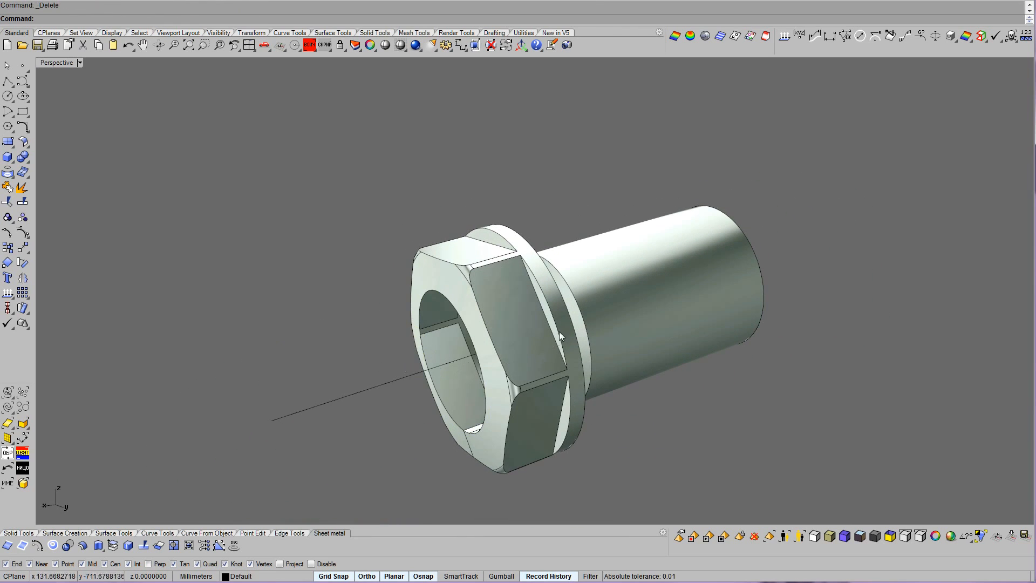
Extract and delete the collar's rear annular face, and delete the shank so only the hexagonal collar remains.
right_click(569, 332)
right_drag(674, 350, 568, 275)
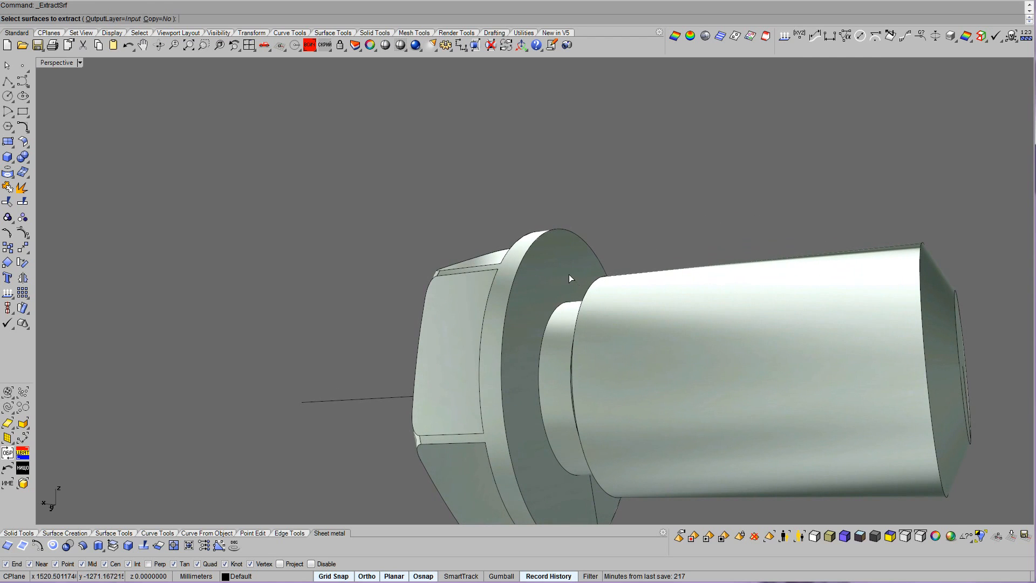
click(568, 275)
key(Return)
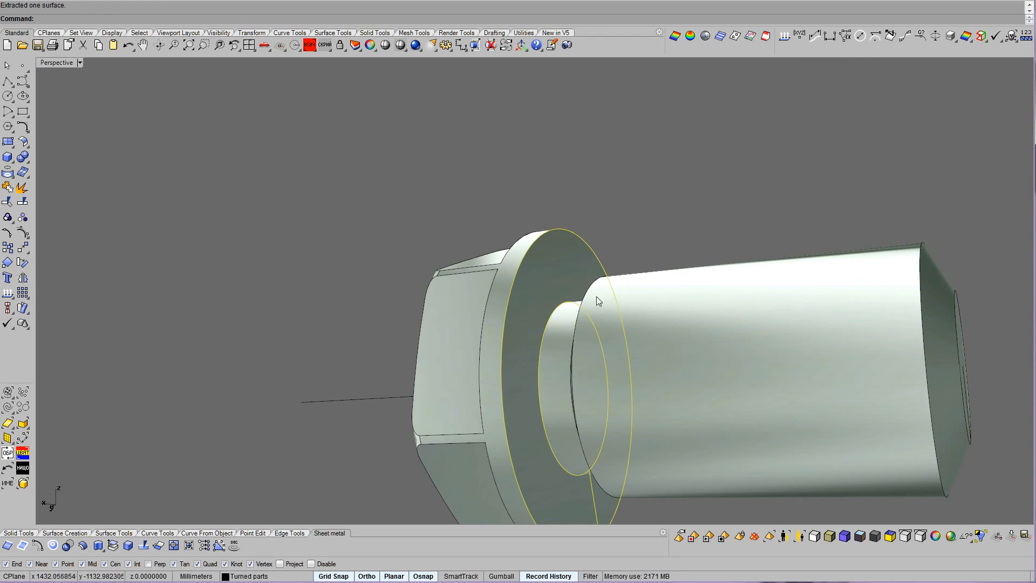
key(Delete)
click(678, 323)
key(Delete)
Bring back the full assembly and isolate the trimmed hexagonal collar together with the flanged ball stud.
scroll(688, 364, down, 8)
right_drag(690, 365, 510, 291)
click(510, 291)
click(637, 354)
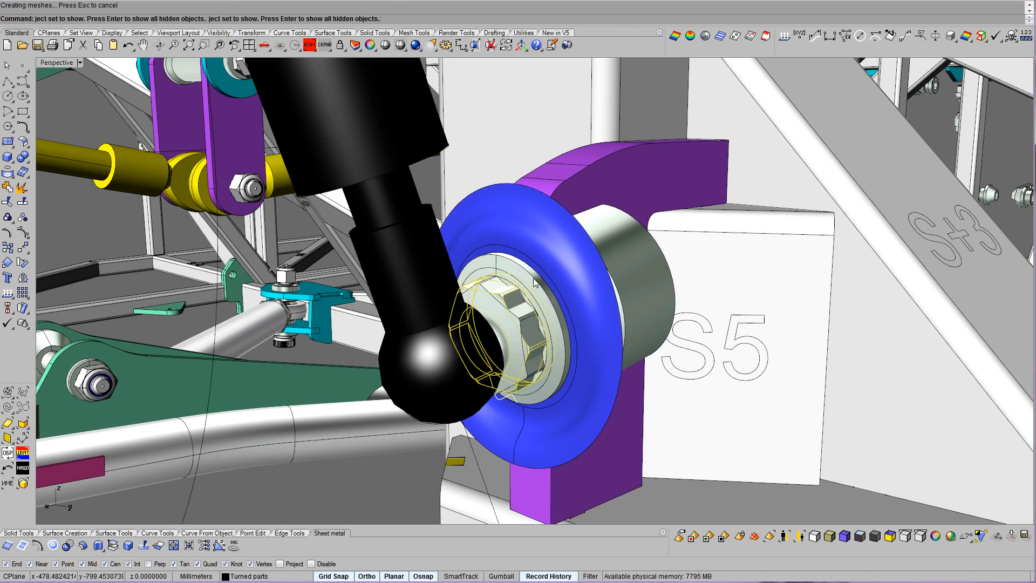
shift+click(527, 274)
click(559, 299)
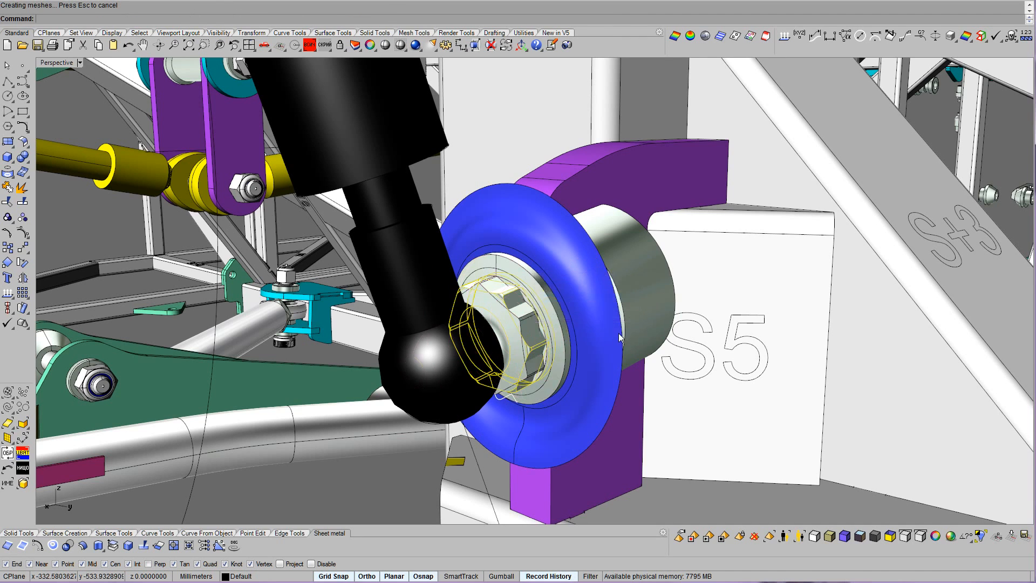
scroll(588, 317, up, 5)
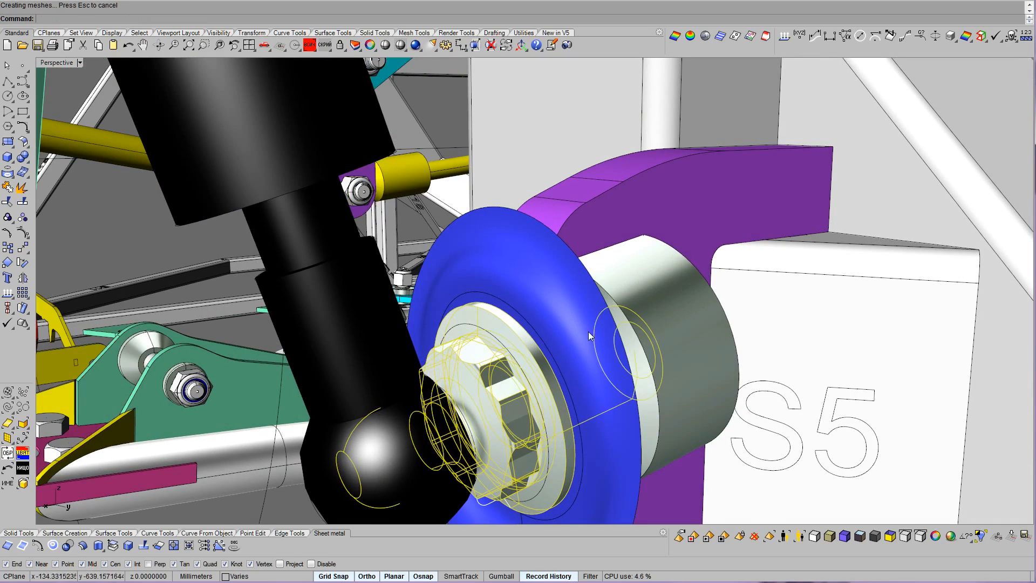
middle_click(589, 330)
click(612, 345)
right_drag(615, 343, 637, 335)
Cut the trimmed chamfered hexagonal collar to the clipboard, leaving the flanged ball stud in place.
click(520, 229)
right_drag(520, 229, 575, 303)
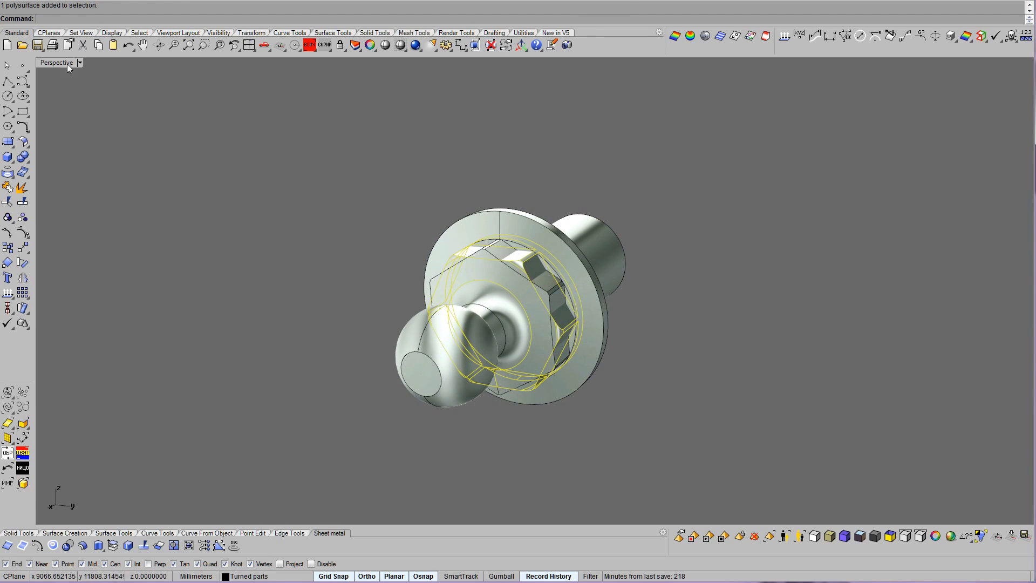
click(86, 46)
right_drag(558, 338, 600, 342)
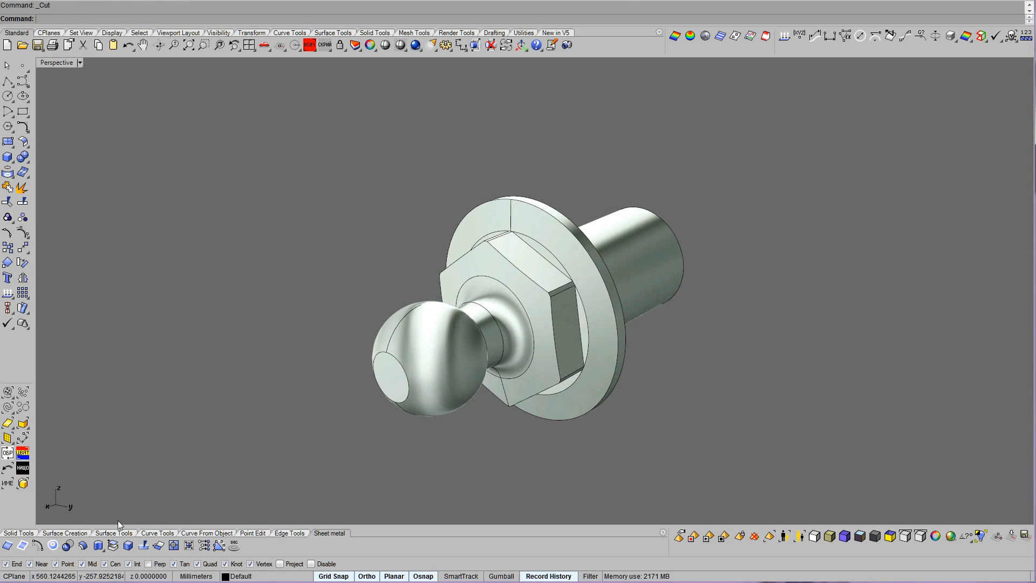
Extract the old hexagon's front face from the flanged stud, and separate and delete the hexagon's side faces.
scroll(513, 281, up, 3)
click(513, 281)
key(Return)
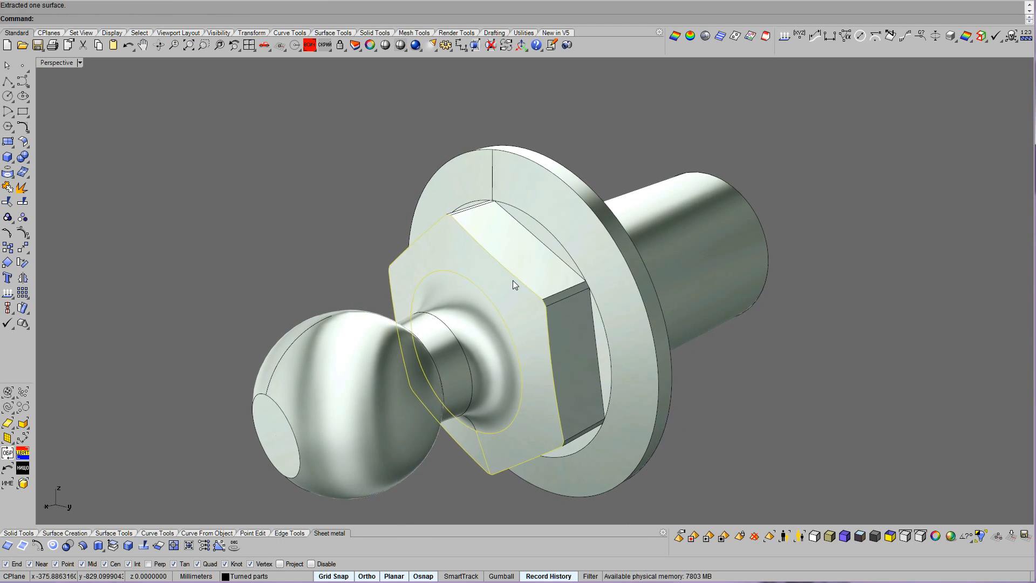
click(501, 327)
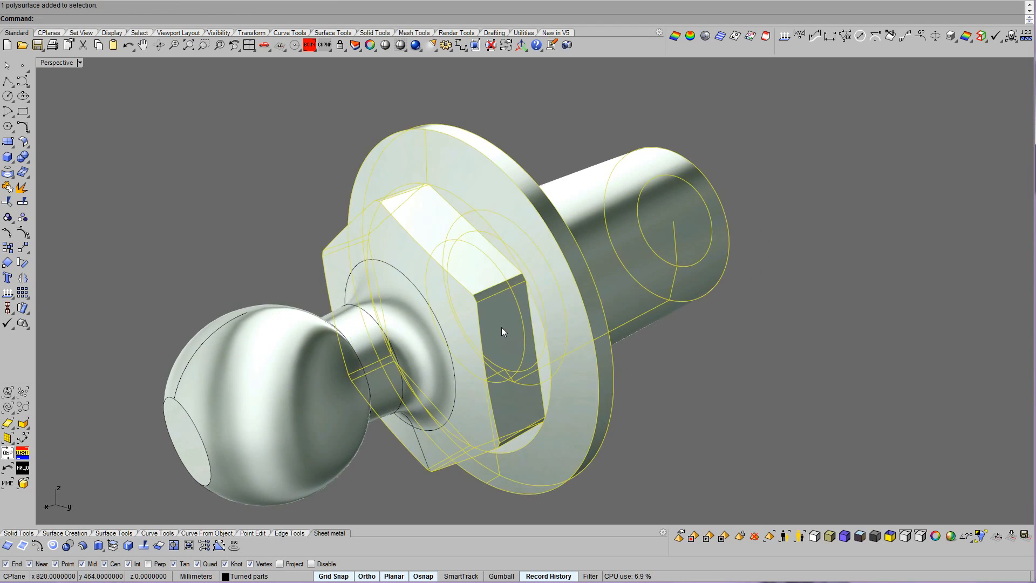
click(112, 545)
right_drag(490, 400, 515, 218)
right_click(517, 218)
click(487, 281)
scroll(488, 281, down, 4)
right_drag(488, 282, 493, 284)
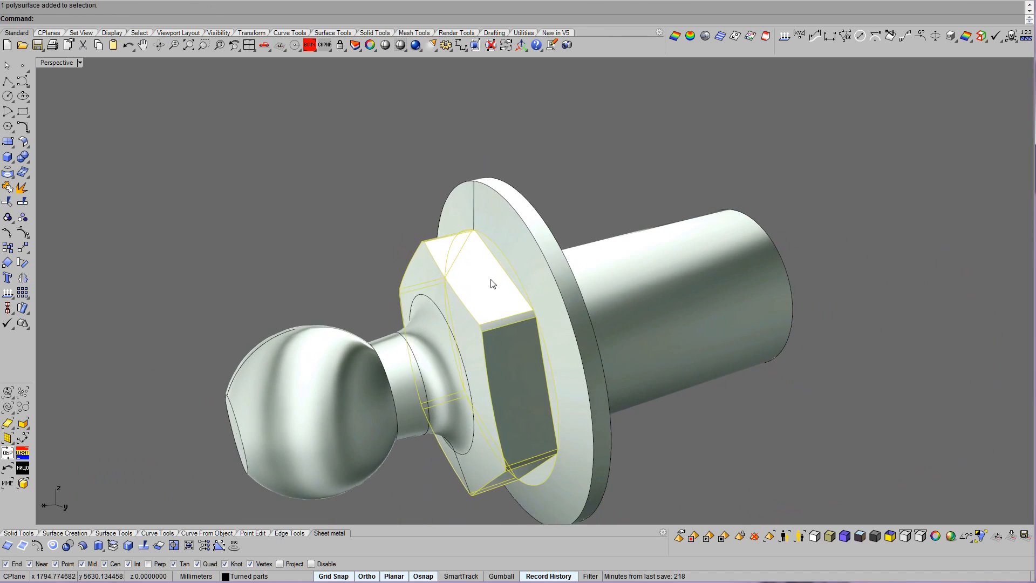
key(Delete)
scroll(492, 282, down, 3)
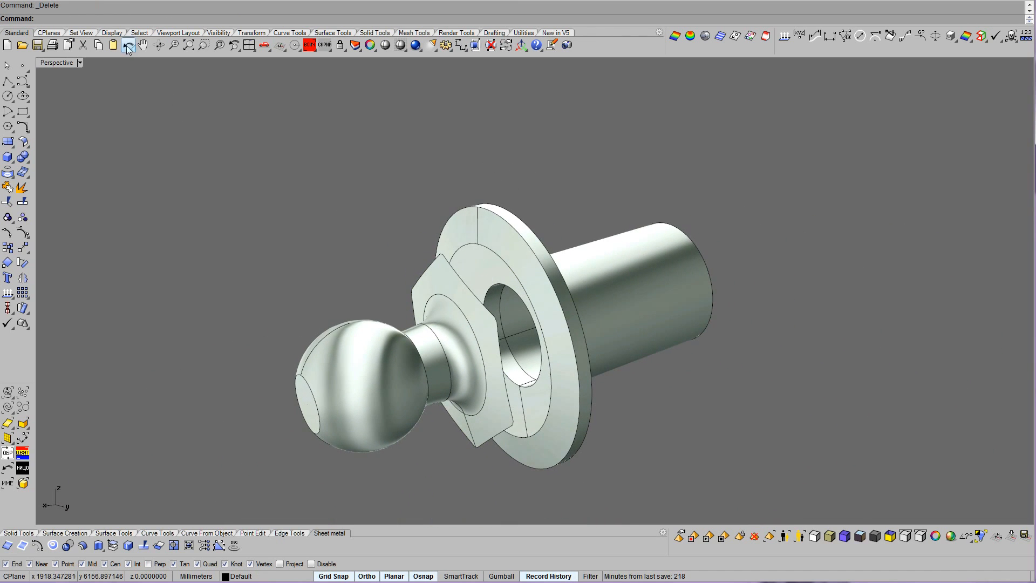
Paste the chamfered hexagonal collar into the flanged stud and delete the old hexagon's leftover front face.
click(113, 46)
scroll(474, 302, up, 3)
mouse_move(475, 301)
right_down()
mouse_move(534, 328)
mouse_move(460, 287)
right_up()
drag(460, 288, 618, 357)
key(Escape)
key(Escape)
right_drag(617, 356, 423, 327)
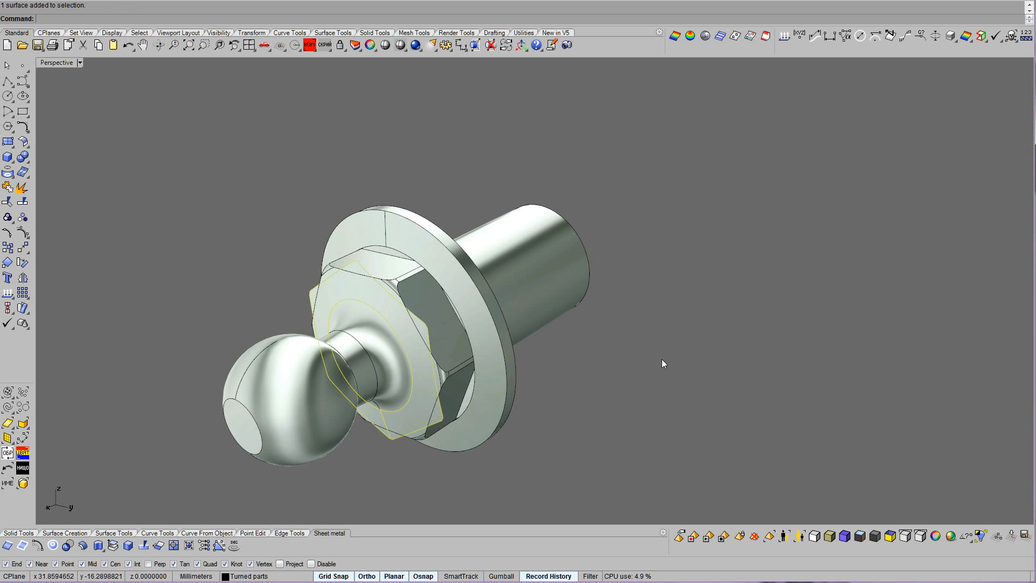
key(Delete)
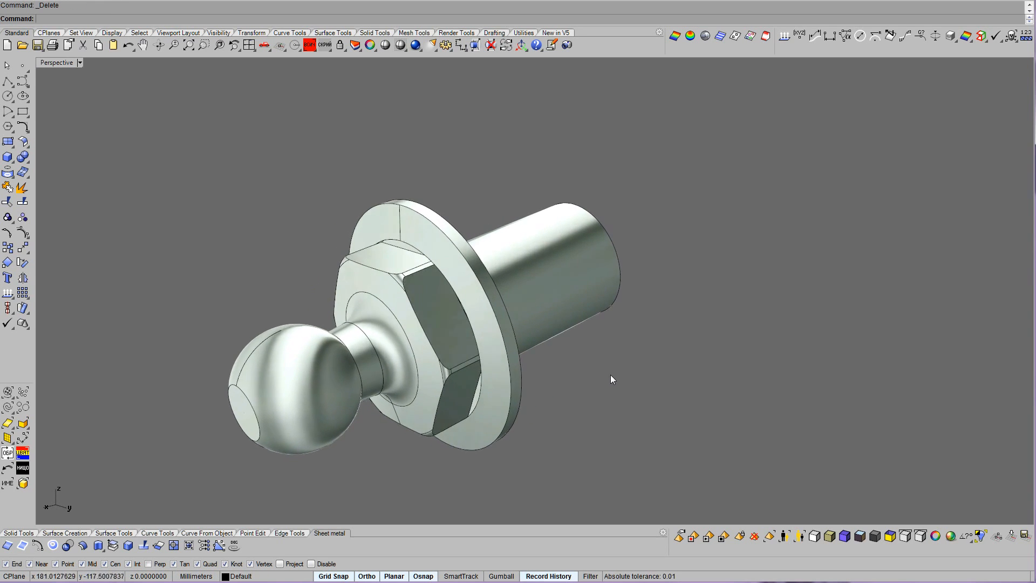
Examine the back of the flange disc and how the pasted hexagonal collar sits in it.
right_drag(617, 373, 616, 374)
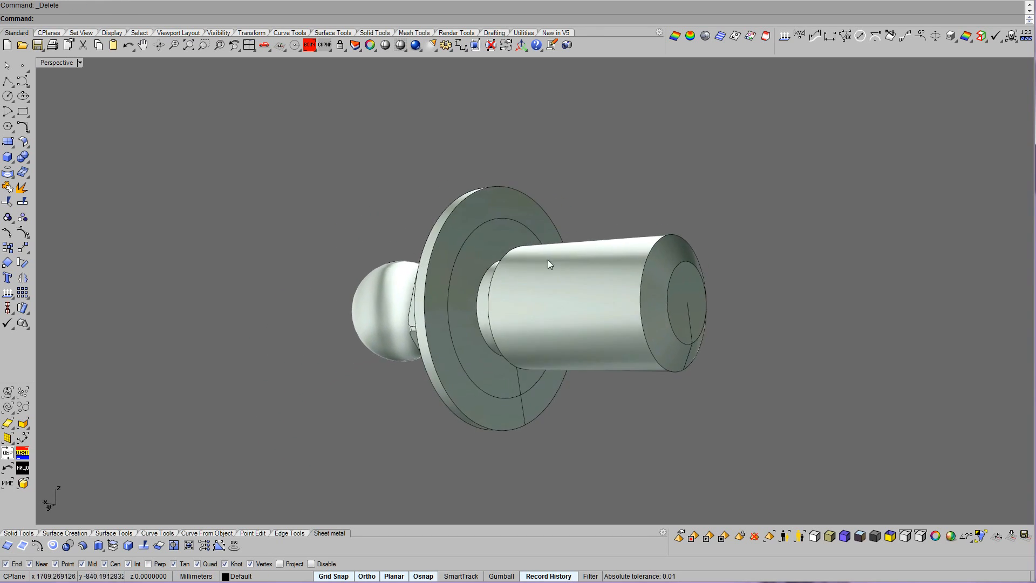
click(513, 221)
right_drag(543, 258, 542, 284)
click(488, 224)
click(528, 260)
right_drag(659, 406, 662, 435)
scroll(661, 435, up, 3)
click(615, 382)
right_drag(613, 381, 493, 338)
click(482, 340)
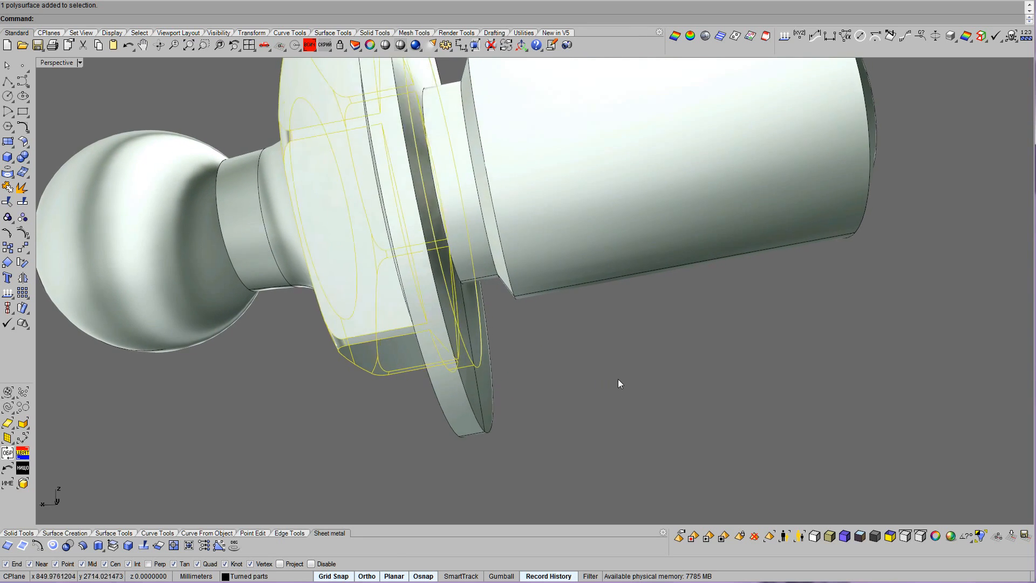
click(615, 378)
scroll(614, 378, down, 2)
right_drag(614, 377, 639, 377)
Move the hexagonal collar aside, clear of the ball stud and flange disc.
click(471, 274)
right_drag(471, 274, 525, 356)
drag(461, 296, 716, 337)
click(799, 346)
right_drag(799, 346, 800, 350)
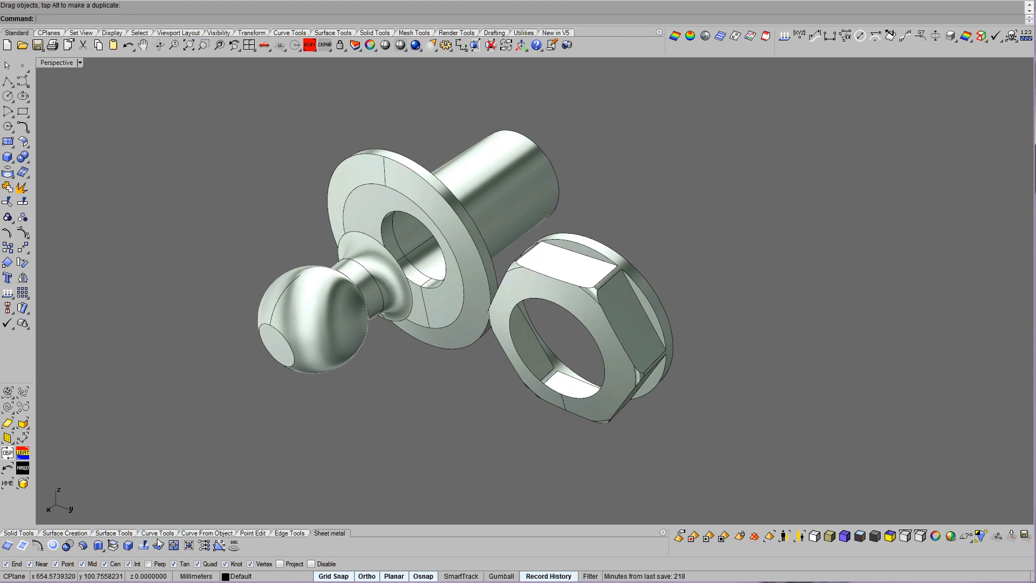
Extract the crescent-shaped faces between the collar's hexagon flats and its round rim, and delete them.
click(113, 546)
scroll(703, 361, up, 10)
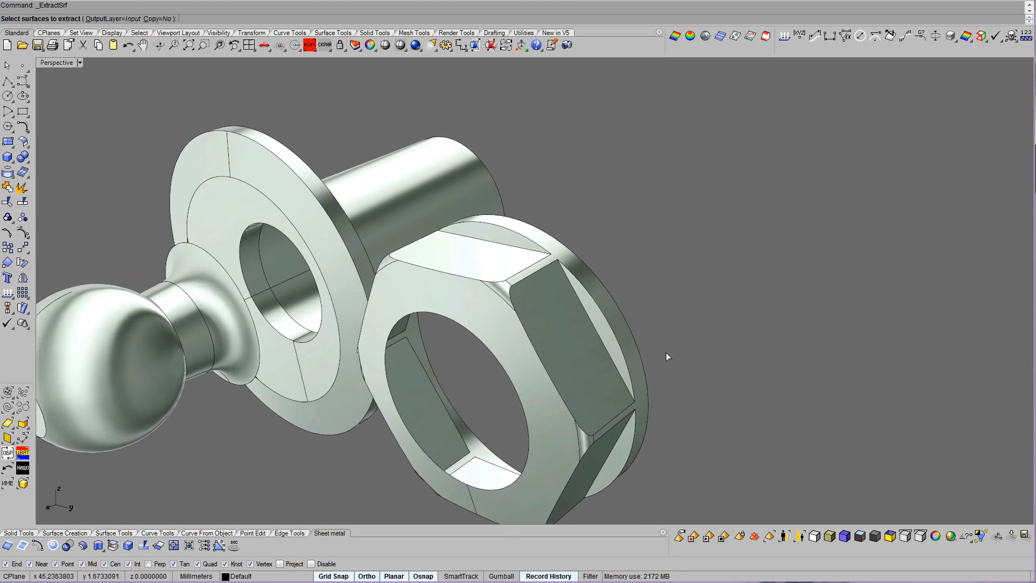
right_drag(625, 343, 382, 319)
click(526, 221)
click(338, 344)
right_drag(338, 344, 538, 323)
click(397, 371)
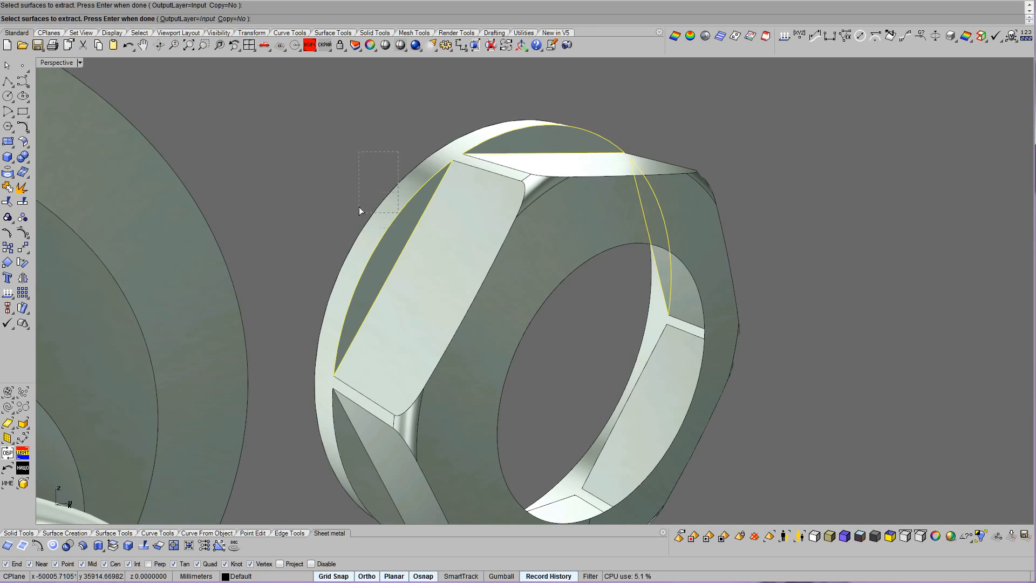
right_drag(369, 168, 553, 323)
key(Return)
key(Delete)
scroll(552, 323, down, 5)
Move the trimmed hexagonal collar back onto the stud, against the flange disc.
scroll(552, 323, up, 5)
drag(647, 337, 454, 350)
key(Escape)
right_drag(455, 349, 421, 437)
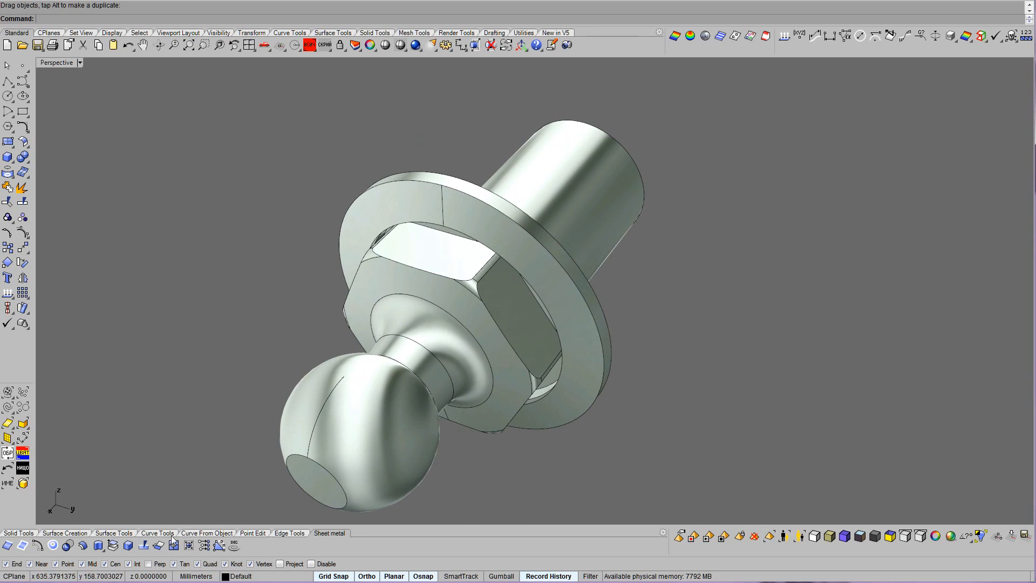
Extract the front ring face of the flange disc as a separate surface.
click(111, 546)
scroll(622, 372, up, 5)
click(564, 303)
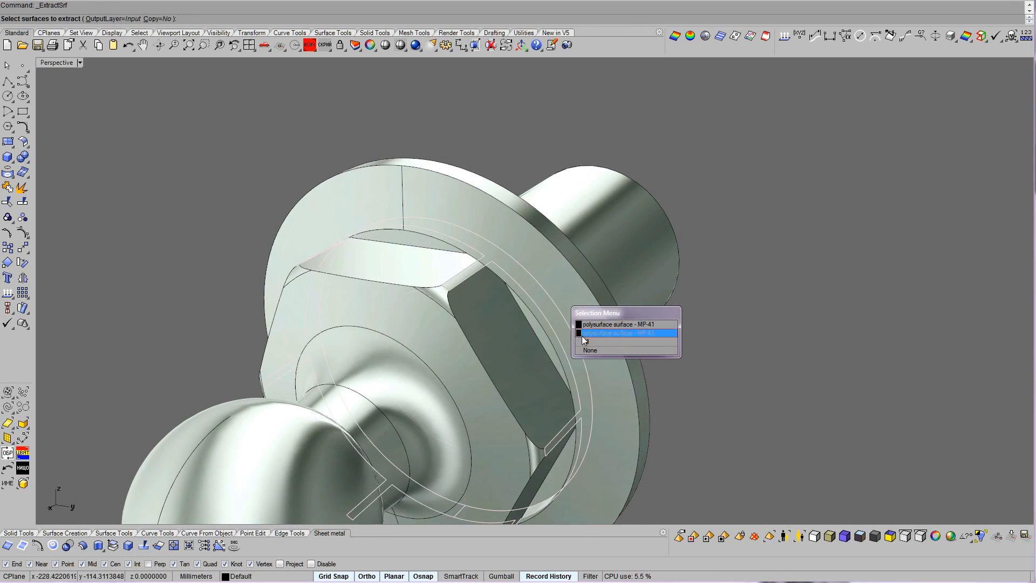
click(586, 352)
right_drag(599, 323, 475, 275)
click(454, 213)
scroll(629, 327, down, 3)
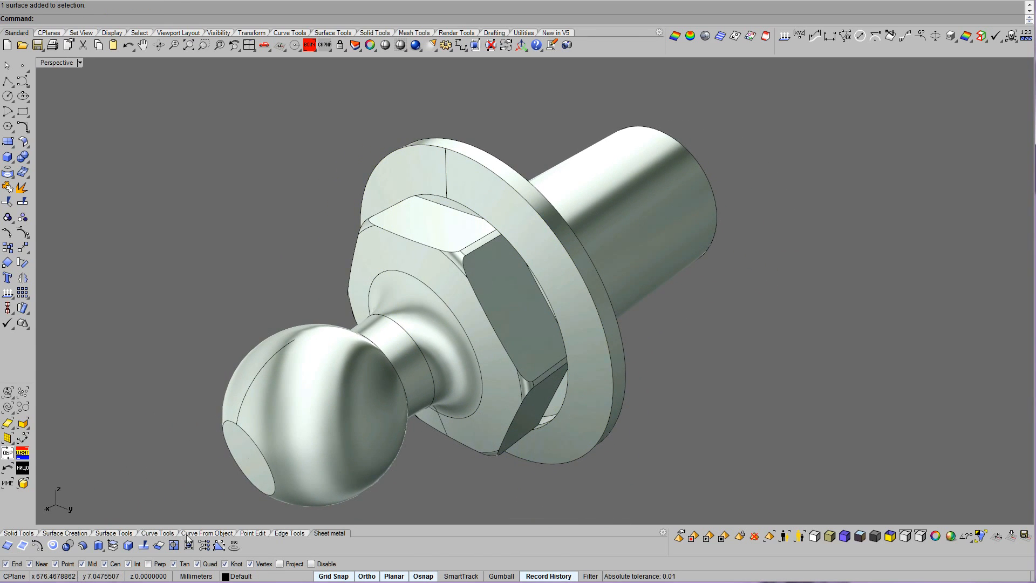
Check the stud, collar and flange ring in the shaded and edge-highlighting display modes from several angles.
click(863, 537)
right_drag(796, 403, 909, 401)
click(875, 537)
mouse_move(782, 348)
right_down()
mouse_move(669, 348)
mouse_move(786, 348)
right_up()
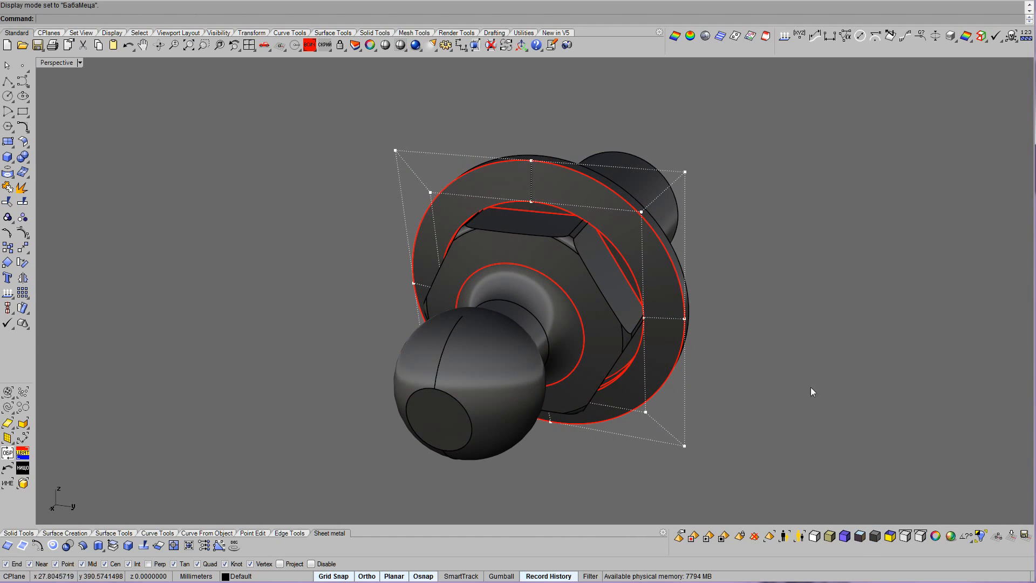
click(864, 533)
right_drag(850, 363, 853, 363)
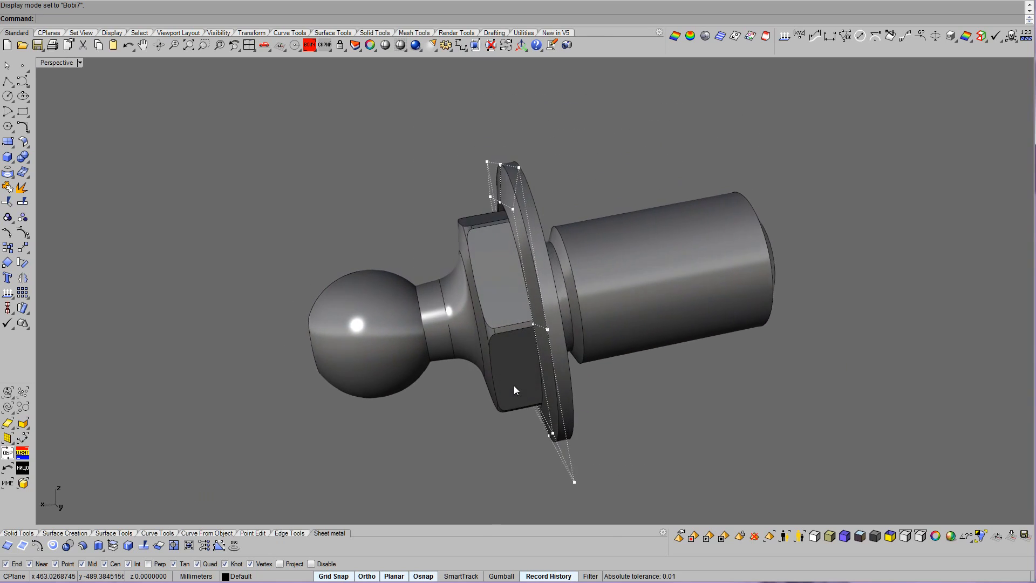
Measure the diameter of the flange ring's inner edge.
click(860, 37)
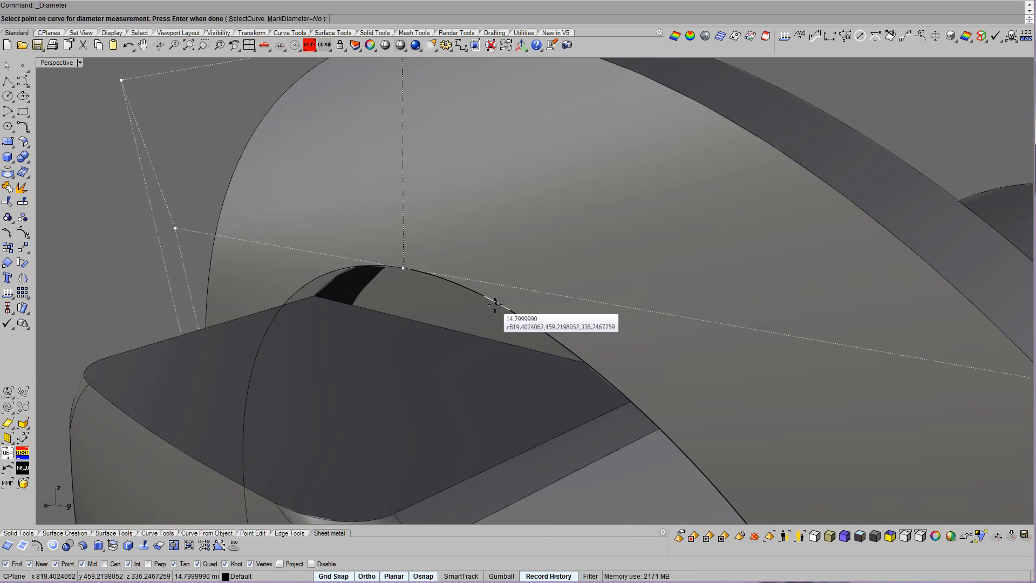
key(Escape)
scroll(589, 326, down, 6)
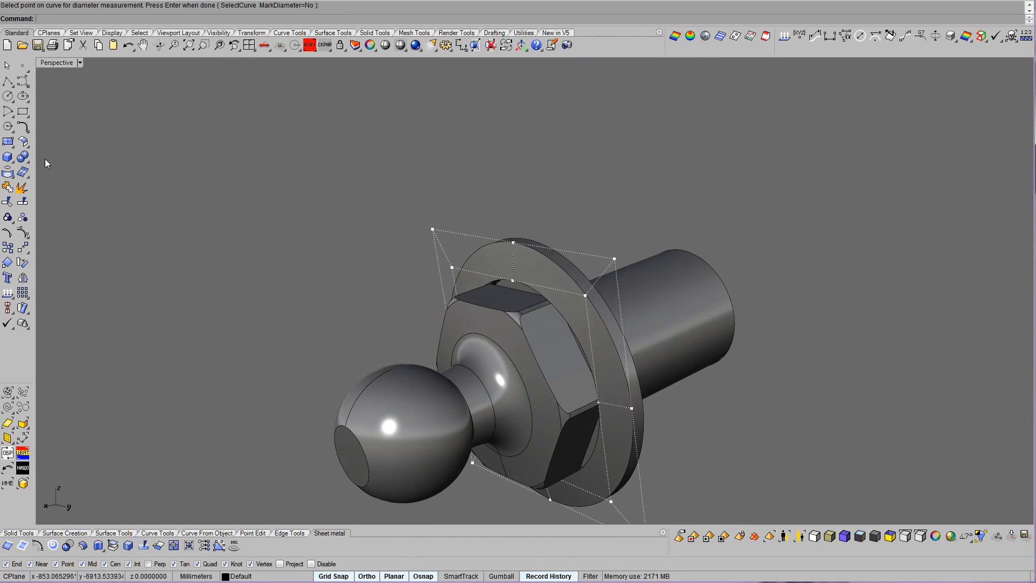
Draw a line from the top of the flange disc's front outer edge to the centre of the ball's flat end, and turn off the control points.
click(7, 83)
scroll(486, 303, up, 5)
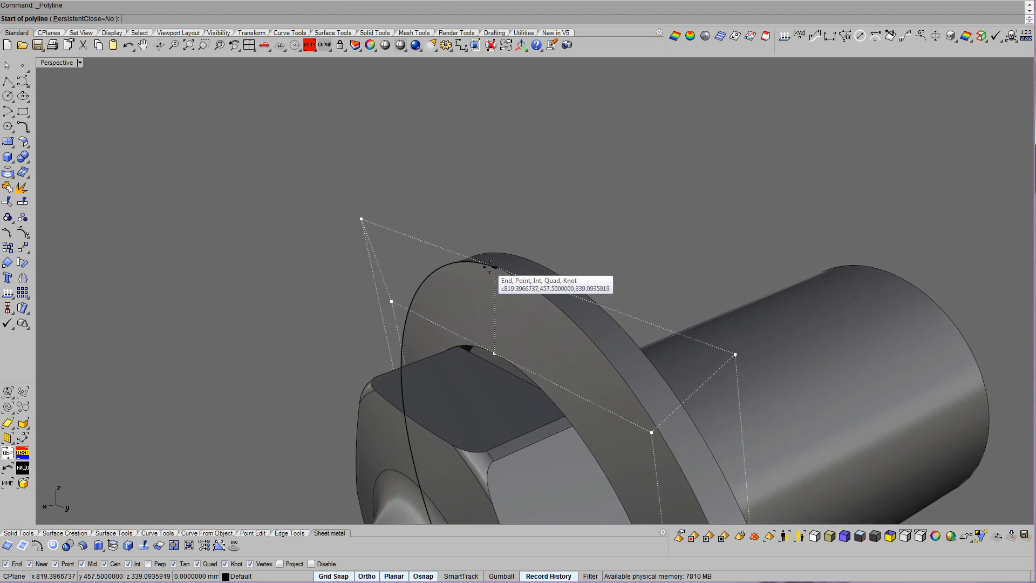
click(495, 266)
scroll(495, 270, down, 5)
right_drag(597, 386, 691, 386)
scroll(487, 379, up, 3)
click(438, 374)
scroll(581, 348, down, 3)
key(Return)
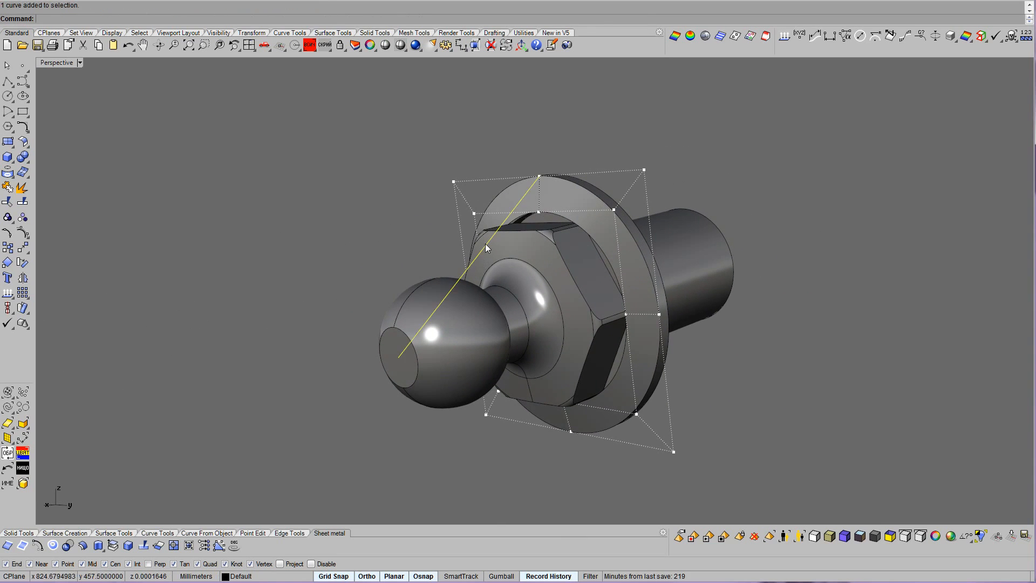
right_drag(384, 270, 378, 274)
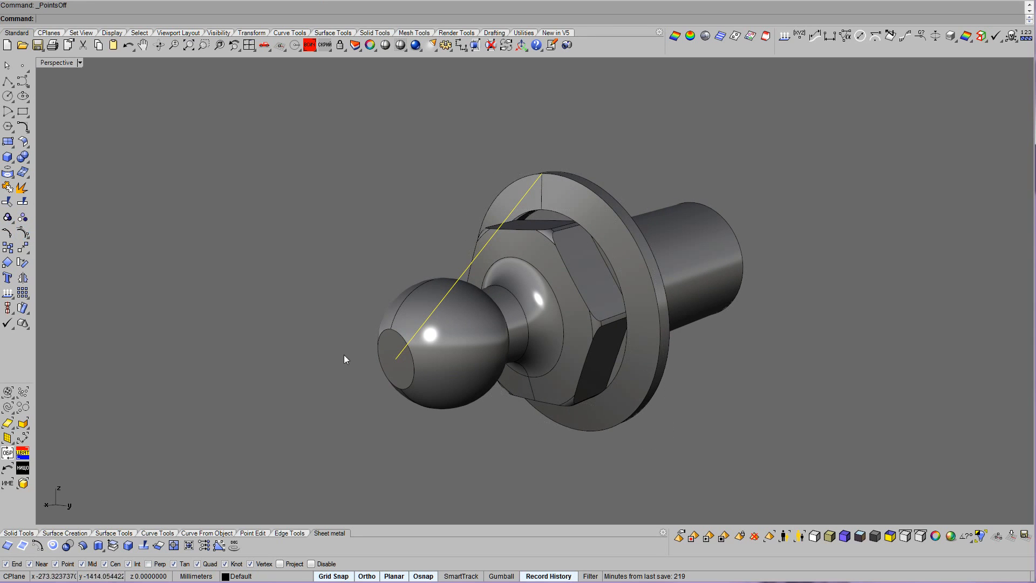
Scale the position of the line's ball-side end point along the stud's axis to the level of the flange disc's front edge.
drag(295, 333, 484, 414)
right_drag(484, 414, 477, 414)
middle_click(476, 409)
click(452, 426)
right_drag(729, 367, 700, 379)
click(679, 270)
click(325, 395)
right_drag(583, 468, 598, 462)
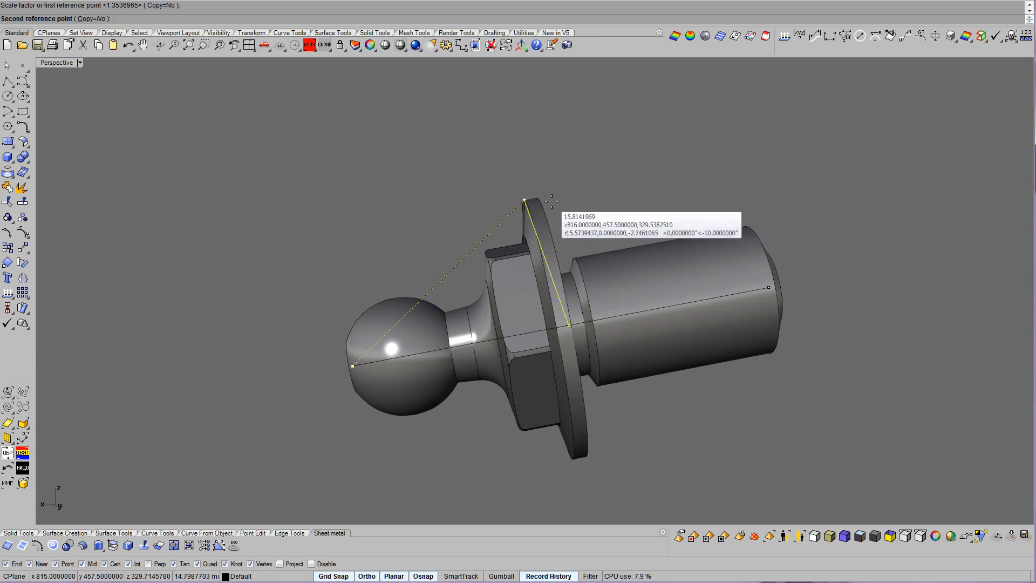
click(523, 200)
right_drag(506, 266, 248, 327)
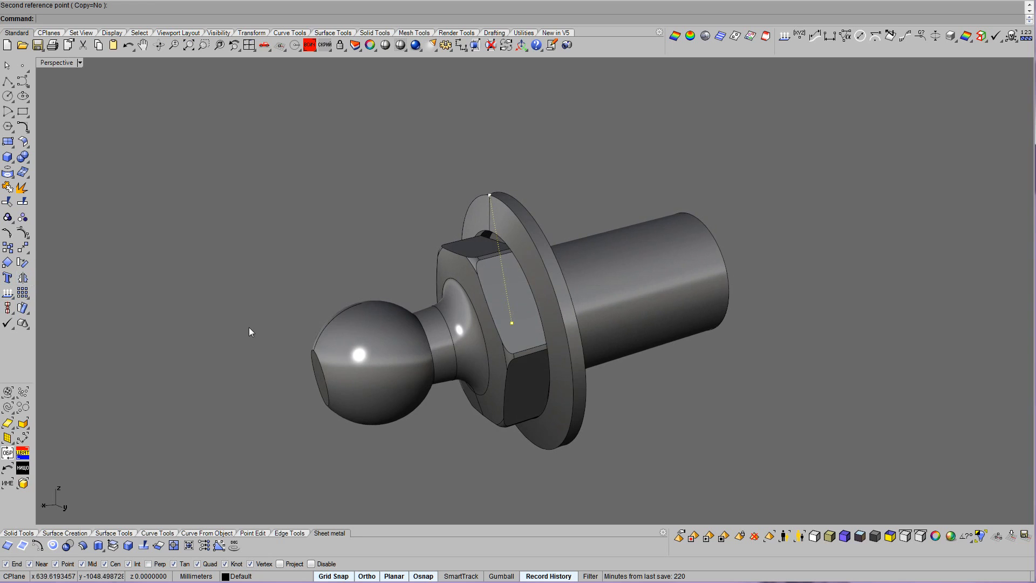
Move the line's axis-side end point 2 mm along the stud's axis towards the ball.
key(ctrl+alt+g)
right_drag(527, 351, 532, 373)
scroll(532, 372, up, 2)
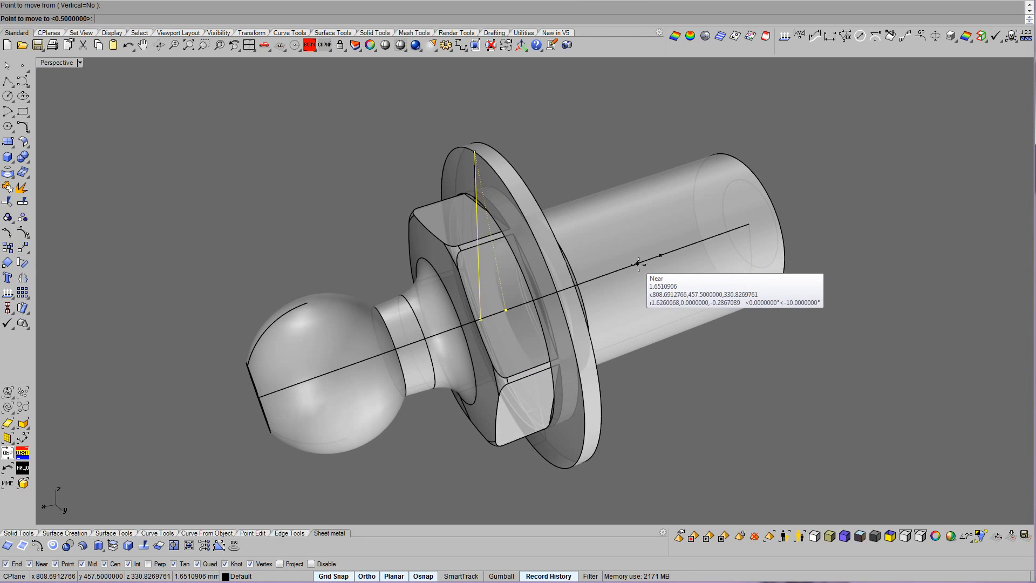
key(ctrl+alt+s)
mouse_move(639, 261)
right_down()
mouse_move(664, 308)
mouse_move(699, 302)
right_up()
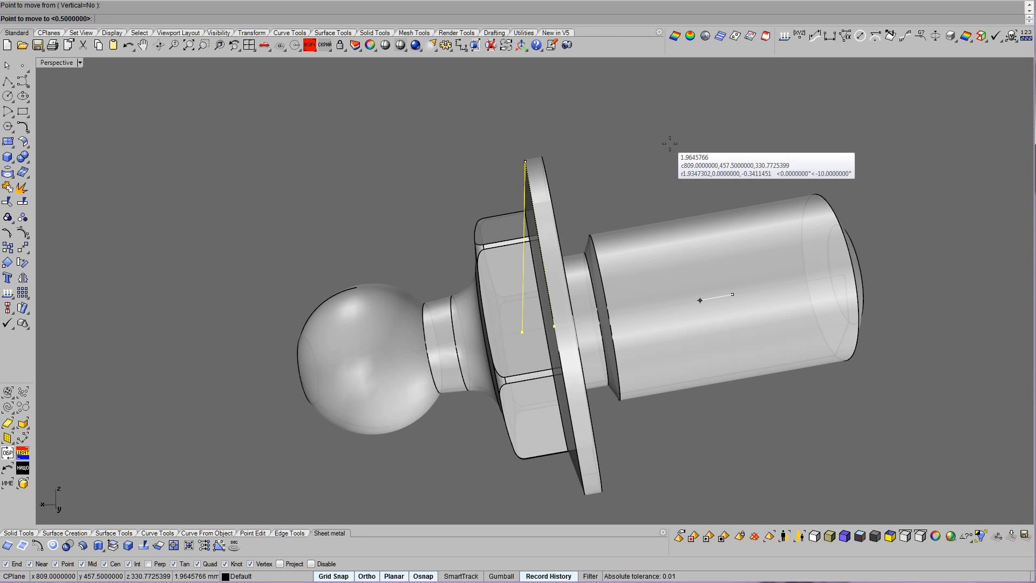
text(2)
key(Return)
scroll(668, 148, up, 10)
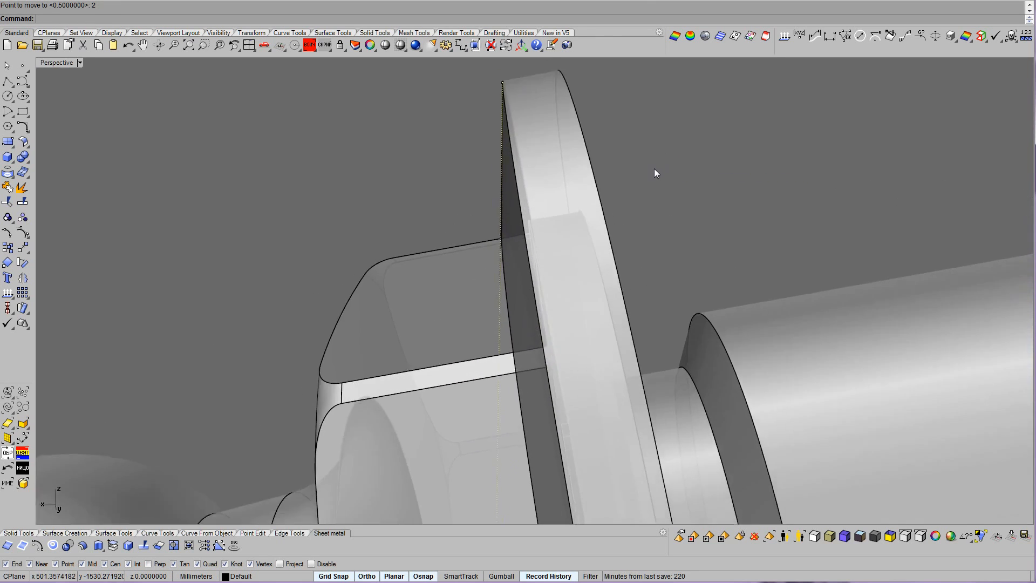
scroll(654, 169, down, 10)
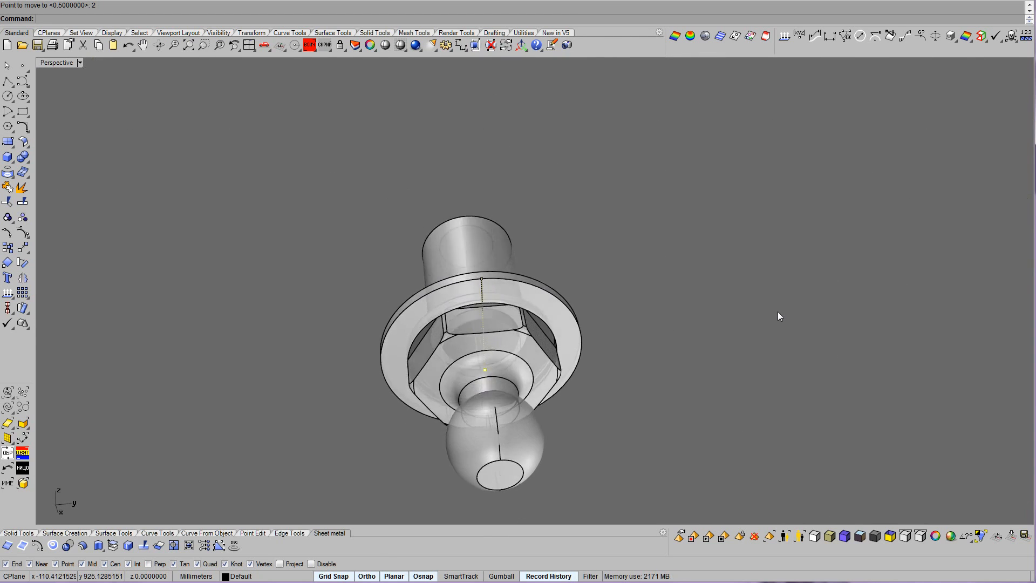
Measure the distance along the hexagonal collar's corner edge between its front end and the flange disc.
mouse_move(778, 312)
right_down()
mouse_move(785, 318)
mouse_move(782, 303)
right_up()
click(834, 33)
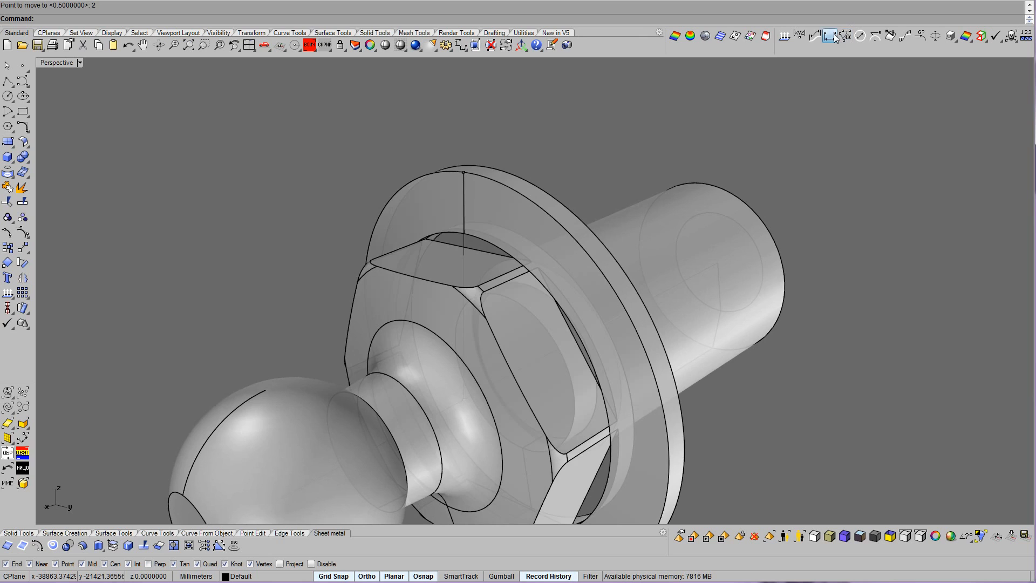
scroll(482, 294, up, 4)
click(456, 304)
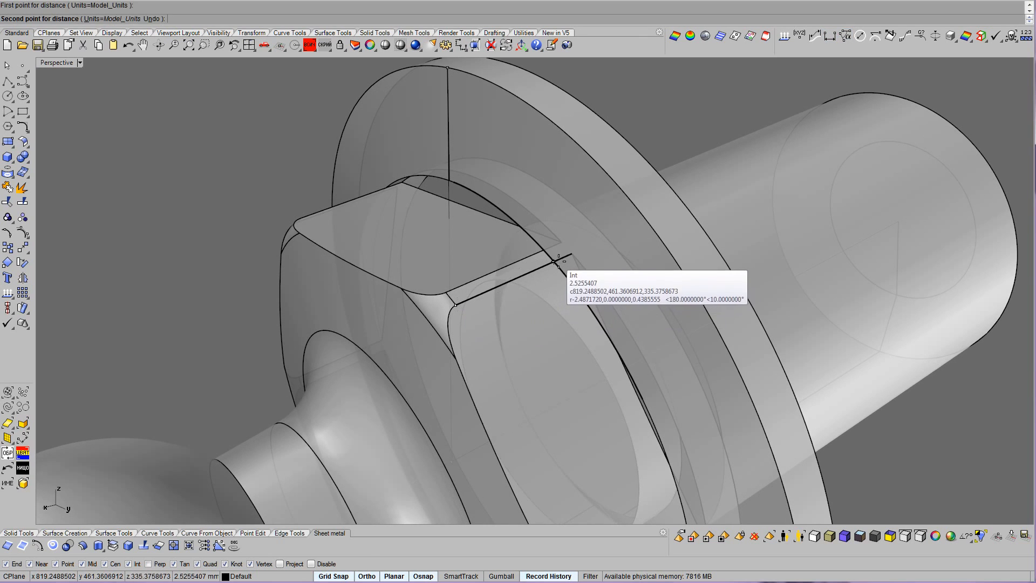
right_drag(554, 261, 538, 287)
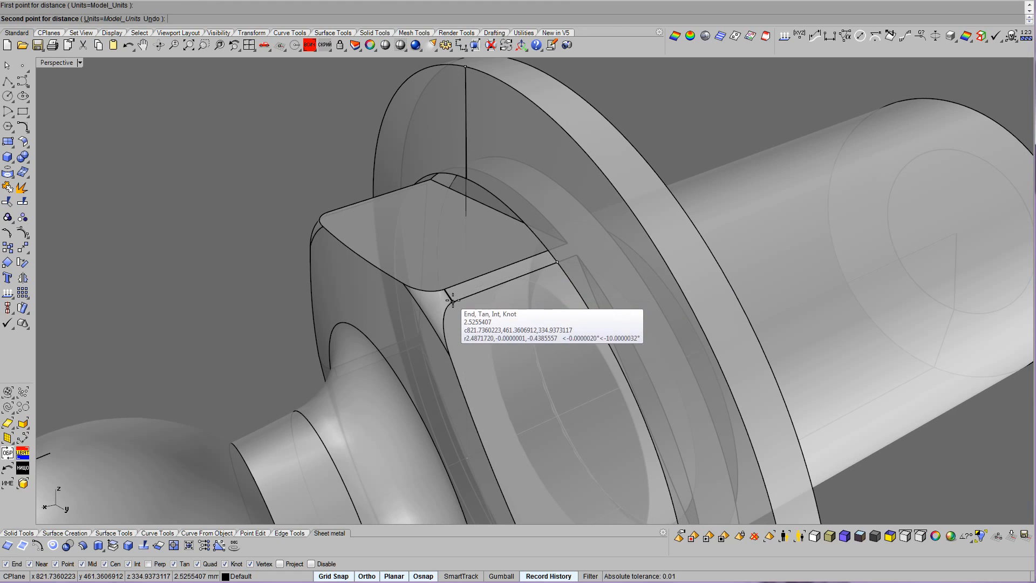
click(450, 355)
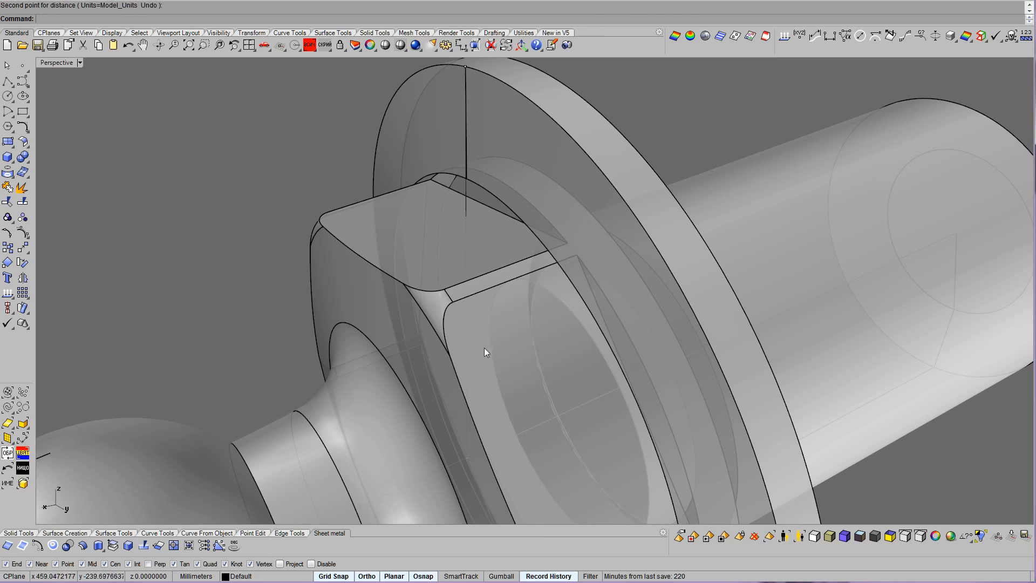
Delete the flange disc's front ring face and turn off the line's control points.
right_drag(628, 323, 509, 197)
click(501, 160)
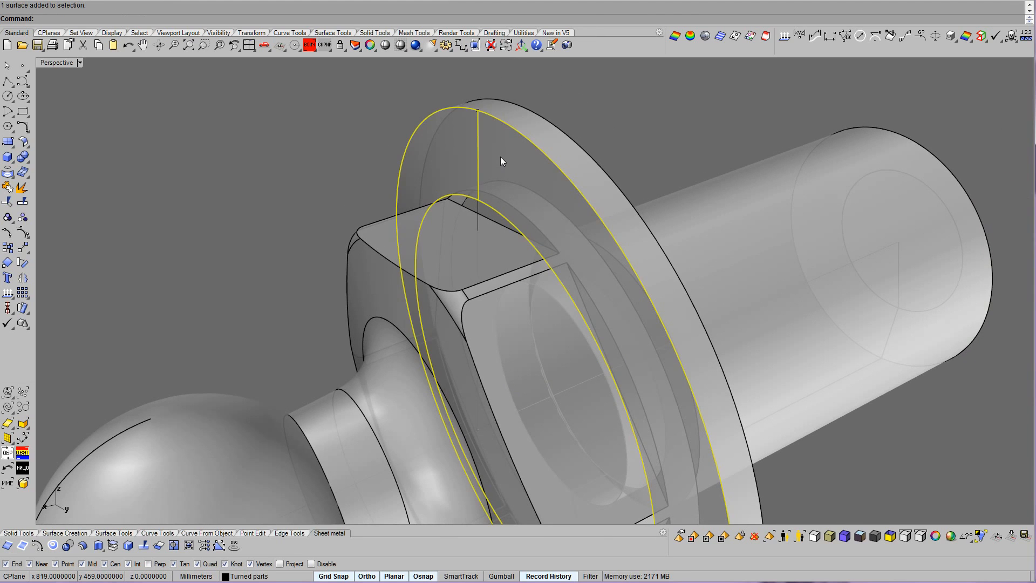
scroll(500, 157, down, 5)
click(507, 137)
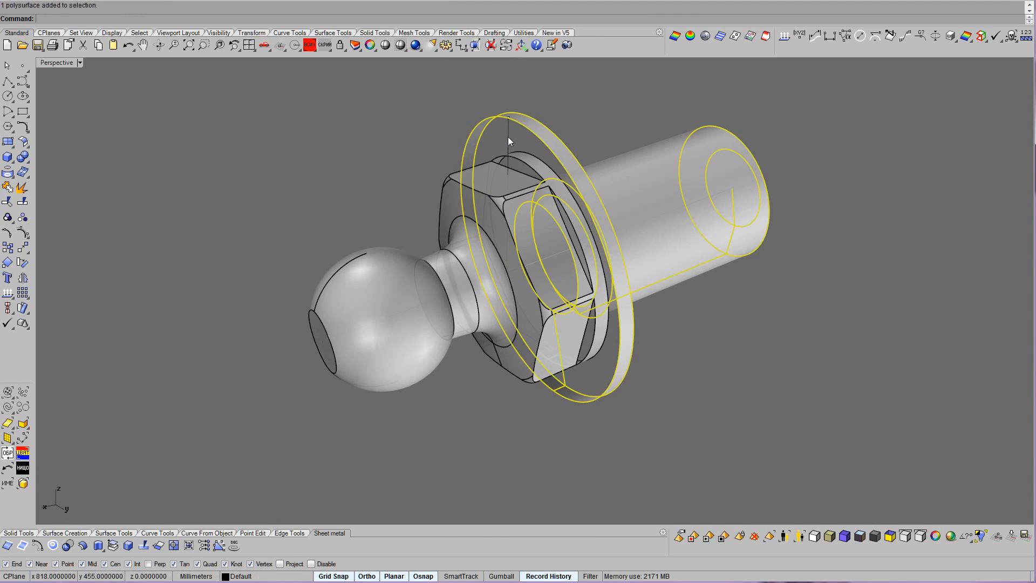
right_click(20, 234)
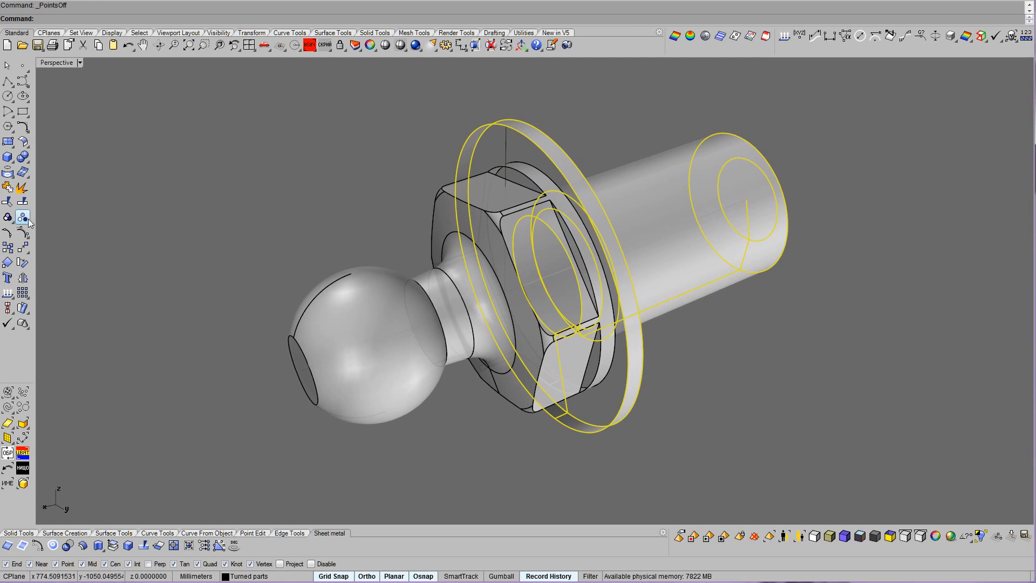
key(Escape)
Revolve the slanted line a full turn about the stud's axis to form the new flange front face.
click(501, 135)
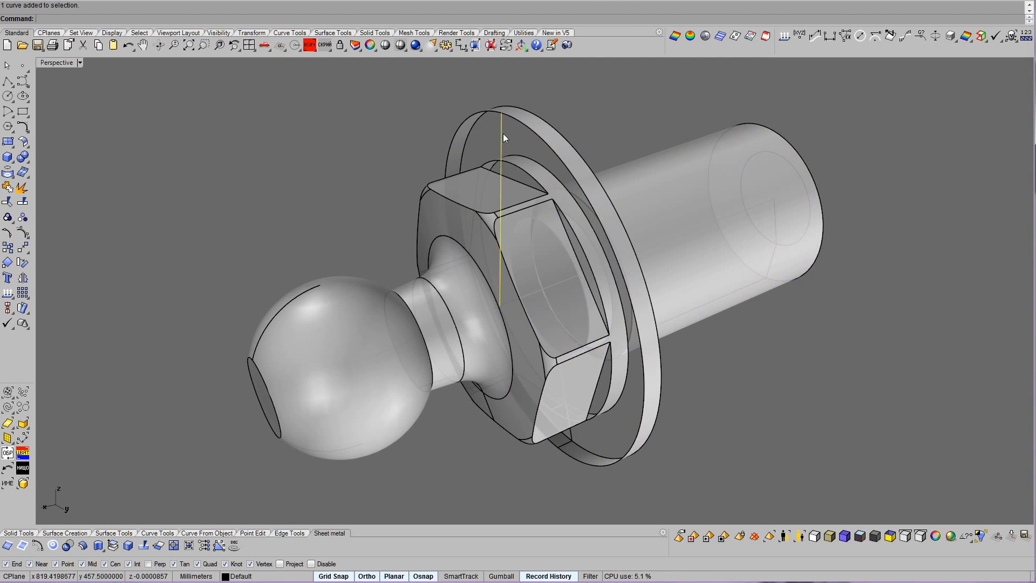
scroll(503, 134, up, 2)
scroll(535, 226, down, 2)
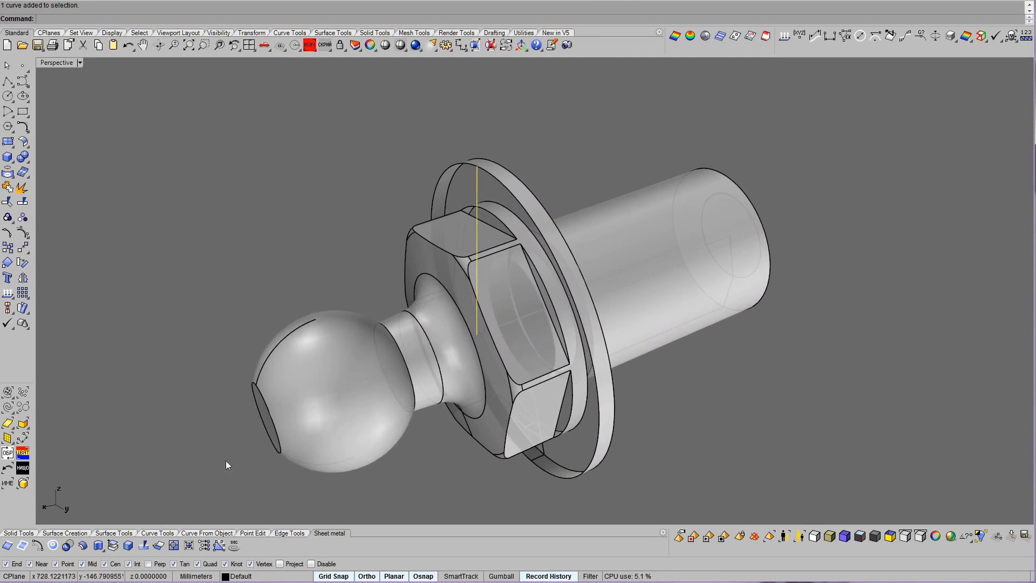
click(65, 533)
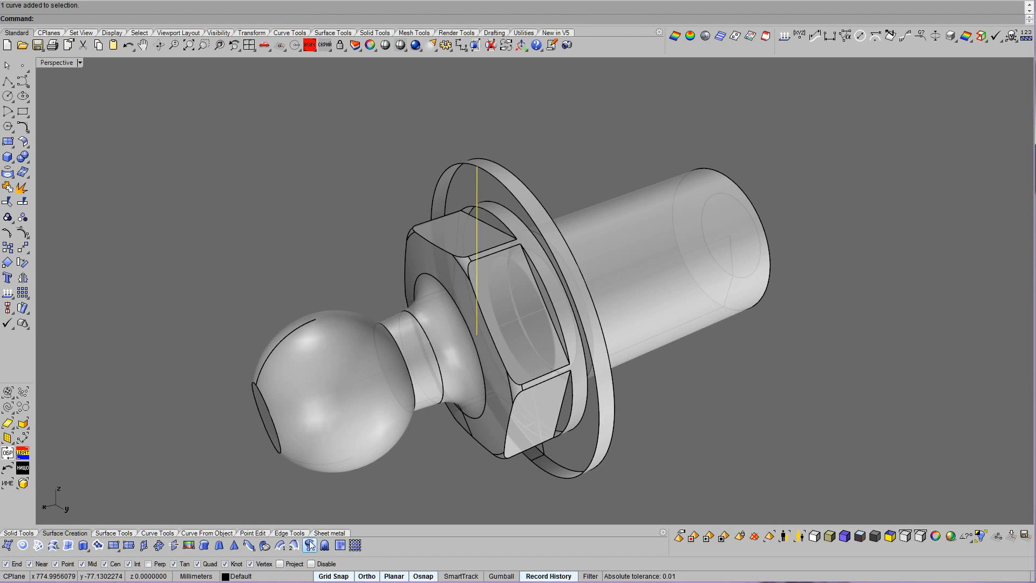
click(325, 416)
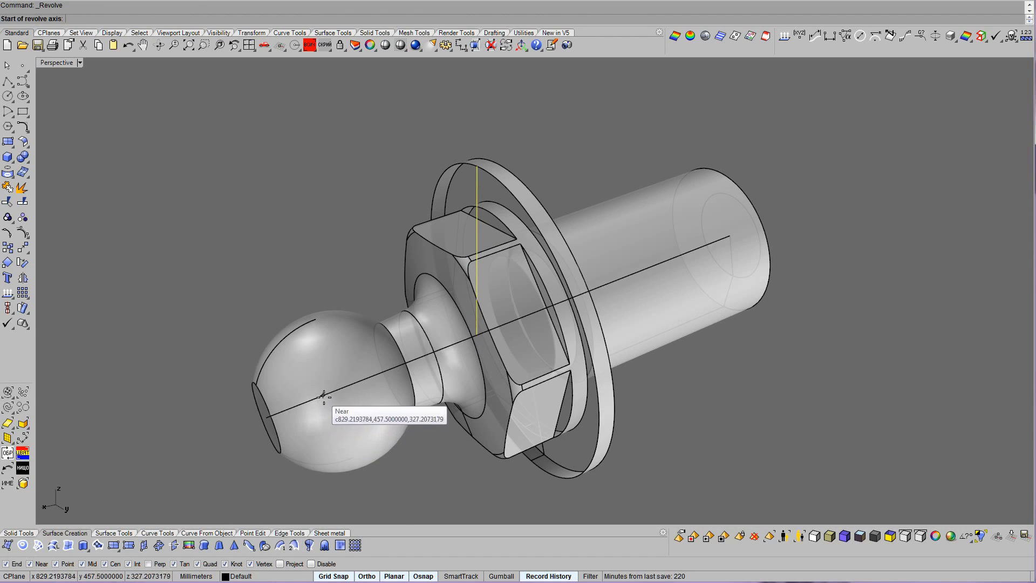
click(300, 405)
key(Return)
key(Return)
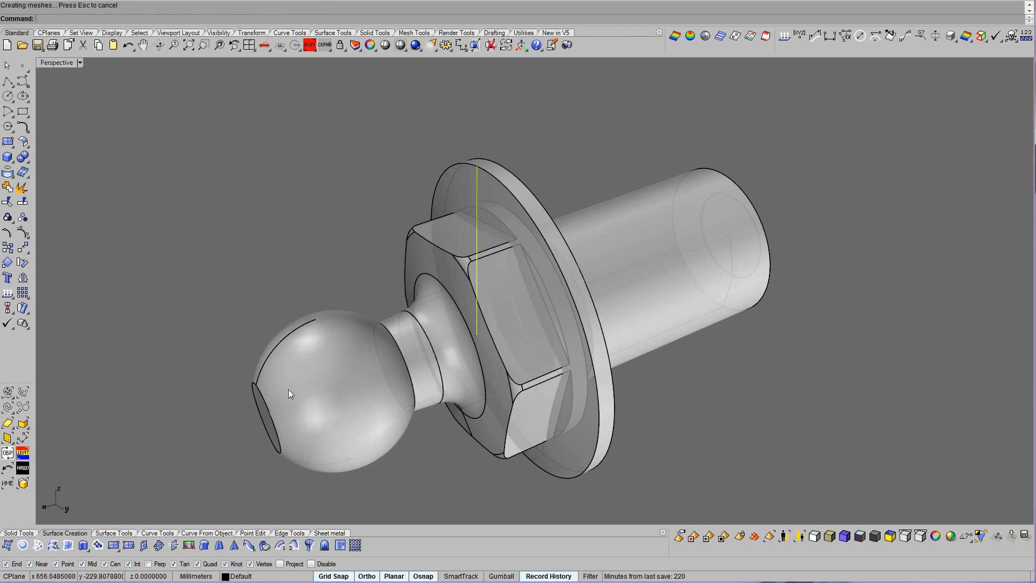
Split the revolved flange face with the hexagonal collar and delete the piece inside the collar.
right_drag(245, 313, 250, 316)
click(487, 200)
right_drag(530, 341, 533, 335)
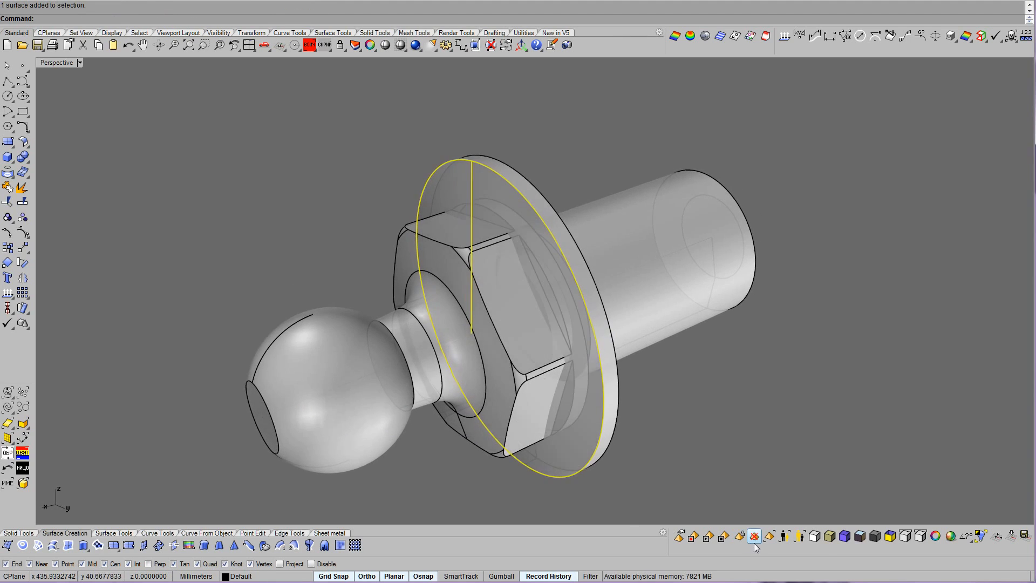
click(455, 239)
key(Return)
ctrl+click(489, 199)
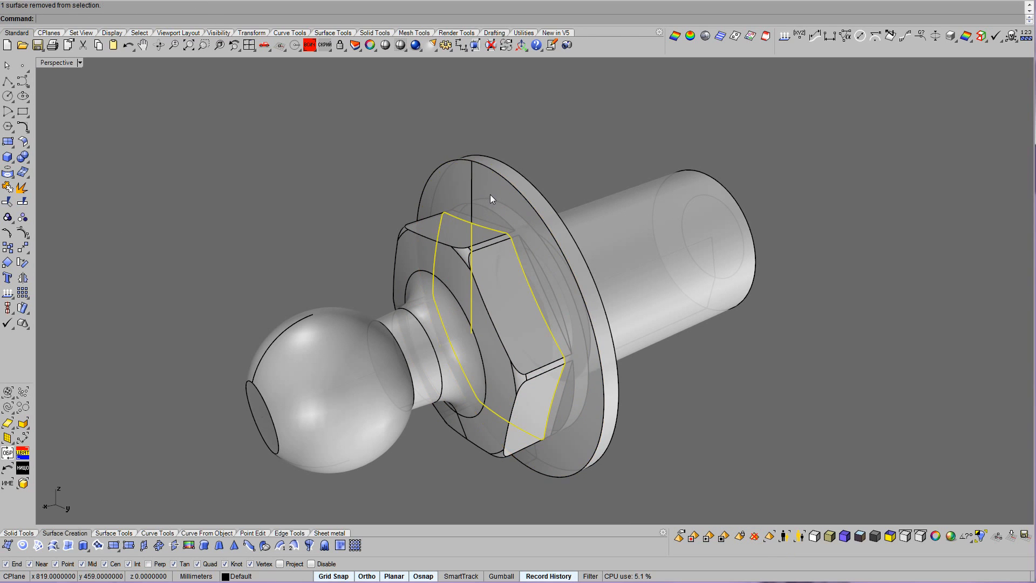
key(Delete)
Undo the deletion of the inner piece and the split of the revolved flange face.
click(491, 190)
scroll(491, 190, down, 9)
mouse_move(491, 190)
right_down()
mouse_move(728, 291)
mouse_move(482, 205)
right_up()
scroll(482, 204, up, 2)
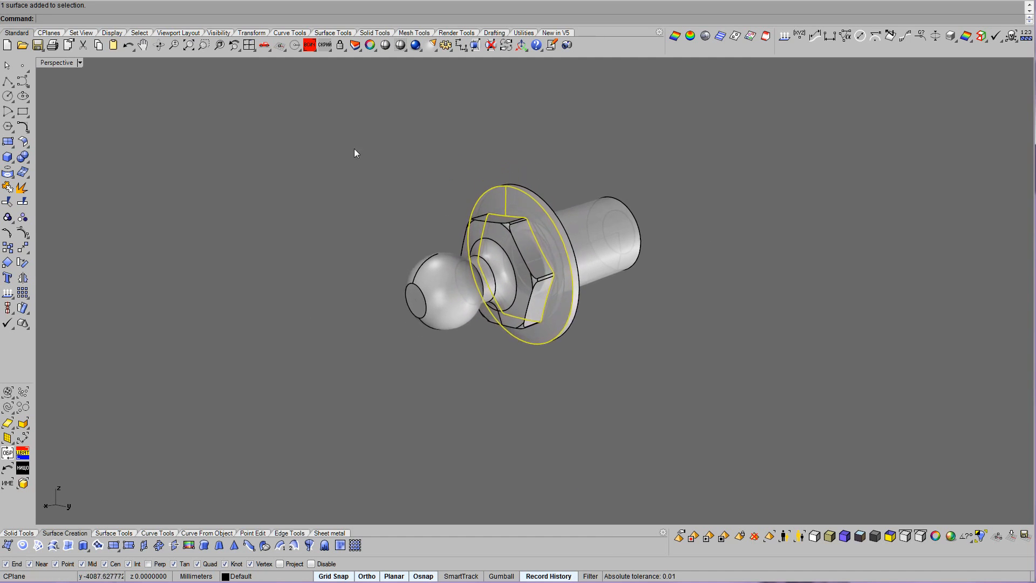
click(128, 47)
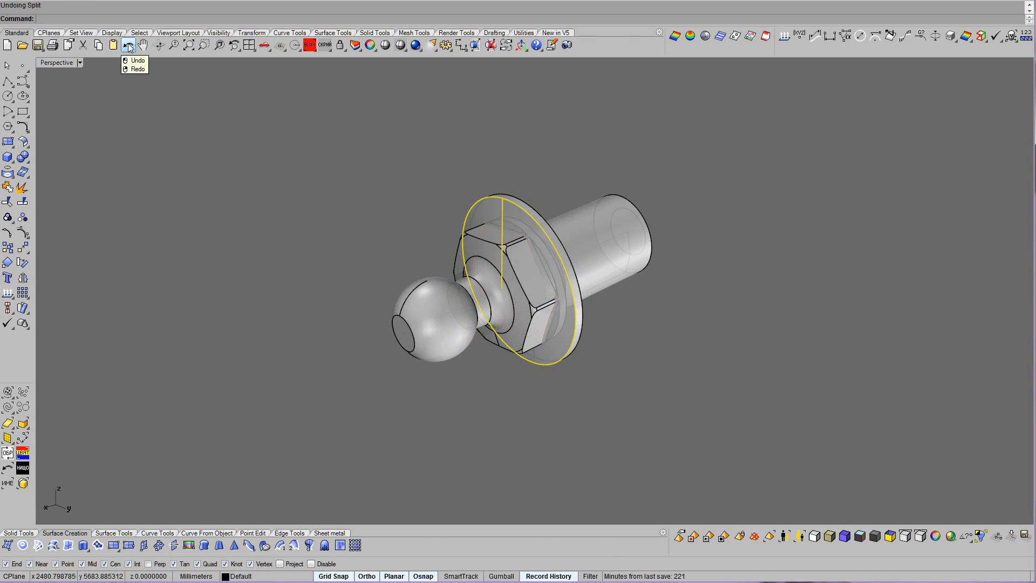
Rotate the revolved flange face half a turn about the stud's axis so its seam lies on the underside.
scroll(420, 203, up, 2)
right_click(23, 263)
click(357, 392)
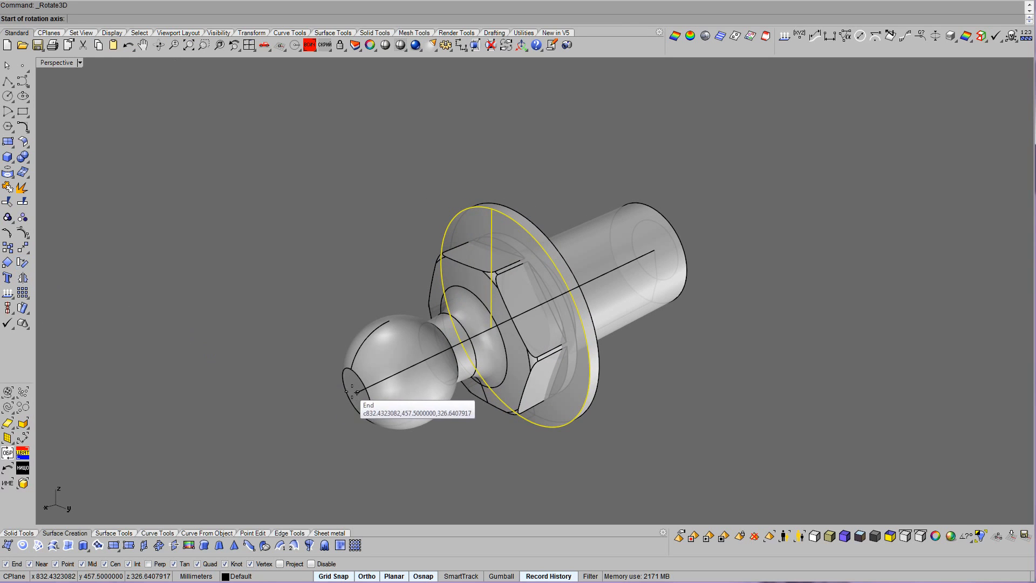
click(654, 251)
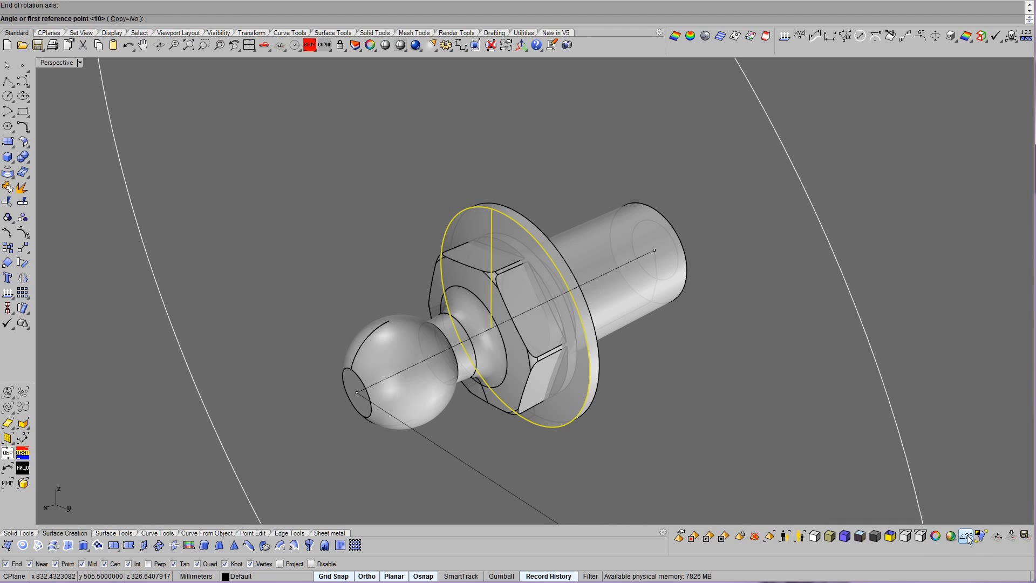
click(998, 522)
scroll(659, 348, down, 5)
right_drag(659, 348, 664, 314)
click(664, 314)
click(94, 288)
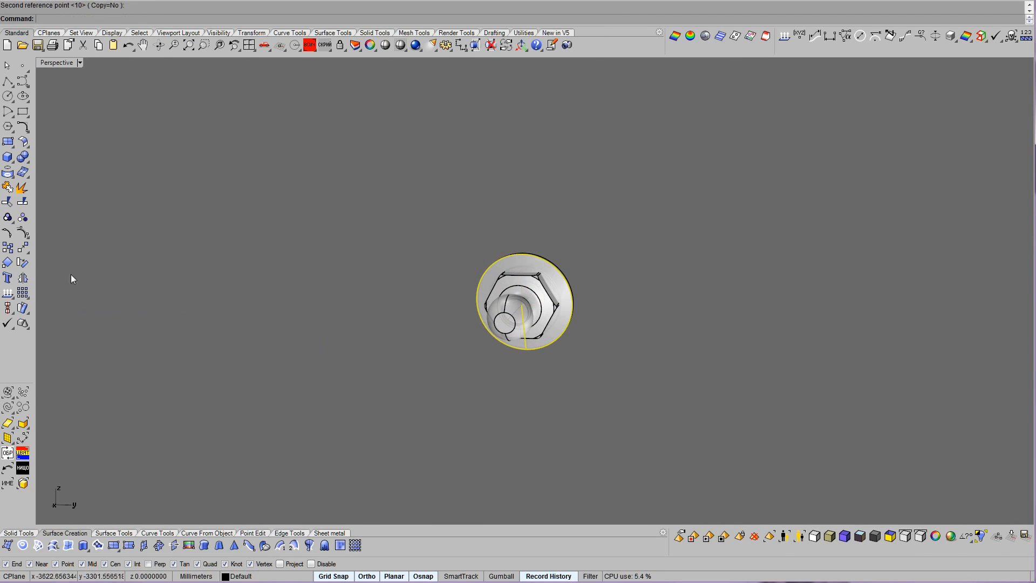
Split the rotated flange face with the hexagonal collar and delete the part within the collar's outline.
right_drag(306, 193, 612, 399)
scroll(597, 404, up, 4)
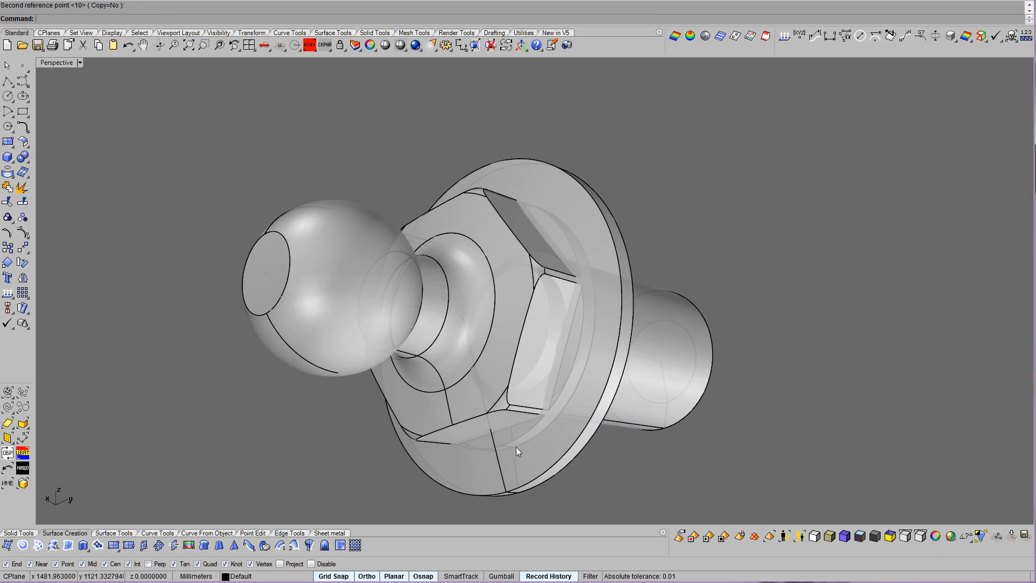
ctrl+shift+click(538, 452)
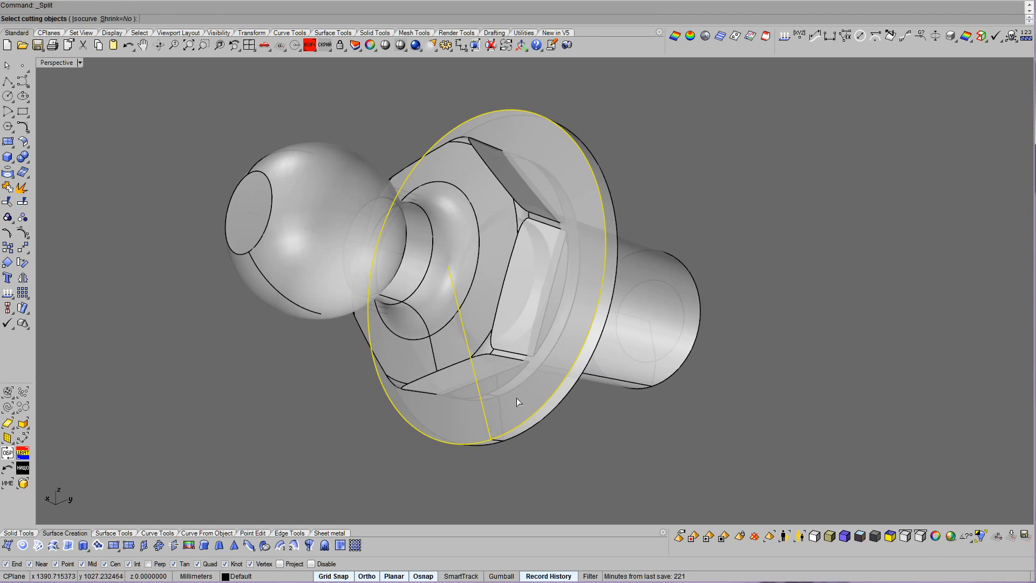
click(478, 378)
key(Return)
key(Delete)
Split the hexagonal collar with the flange's front face and delete the rear part of the collar behind that face.
right_drag(524, 404, 500, 267)
click(499, 231)
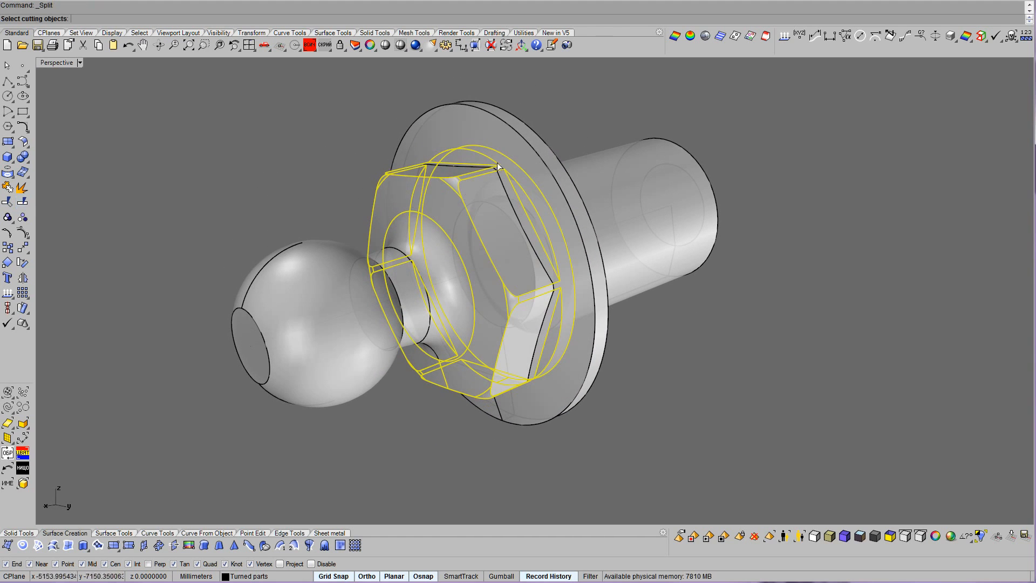
click(489, 140)
key(Return)
ctrl+click(479, 229)
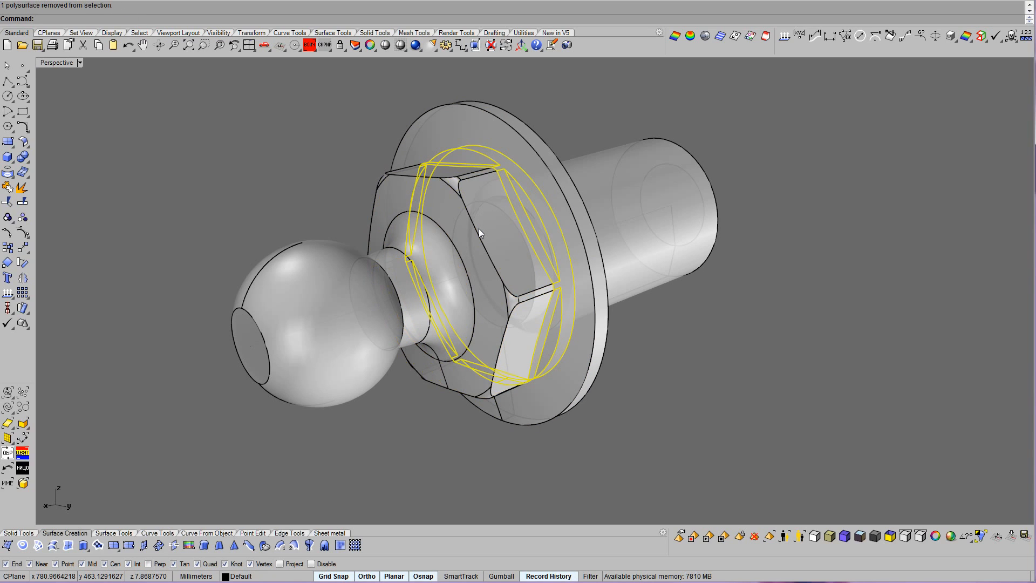
key(Delete)
Switch to the Bobi1 display mode and join the ball and neck, hexagonal collar, flange face and shank into one polysurface.
key(ctrl+alt+s)
scroll(731, 386, down, 5)
right_drag(731, 386, 717, 377)
key(Escape)
scroll(717, 374, up, 3)
key(ctrl+alt+s)
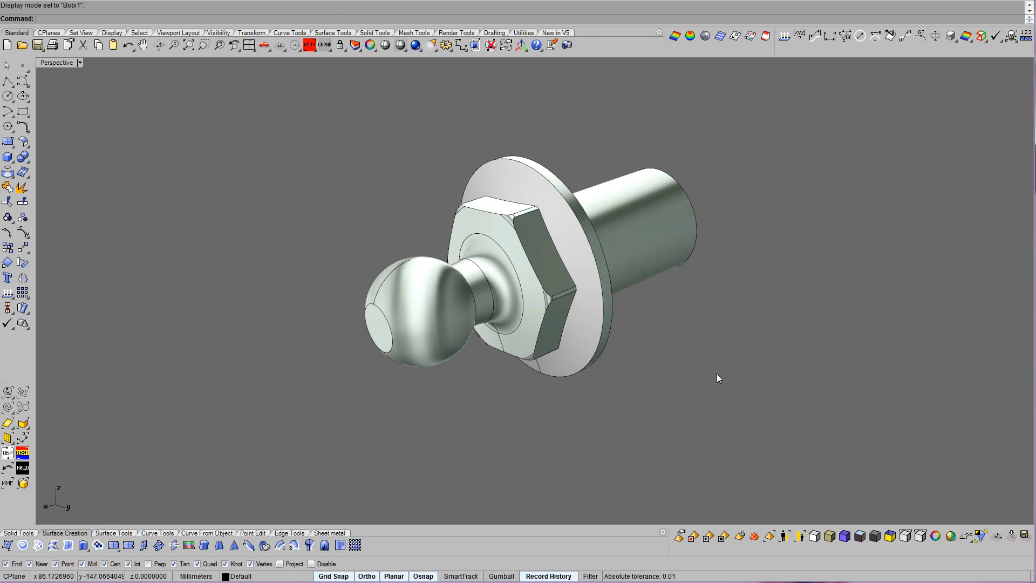
scroll(717, 373, up, 3)
click(376, 341)
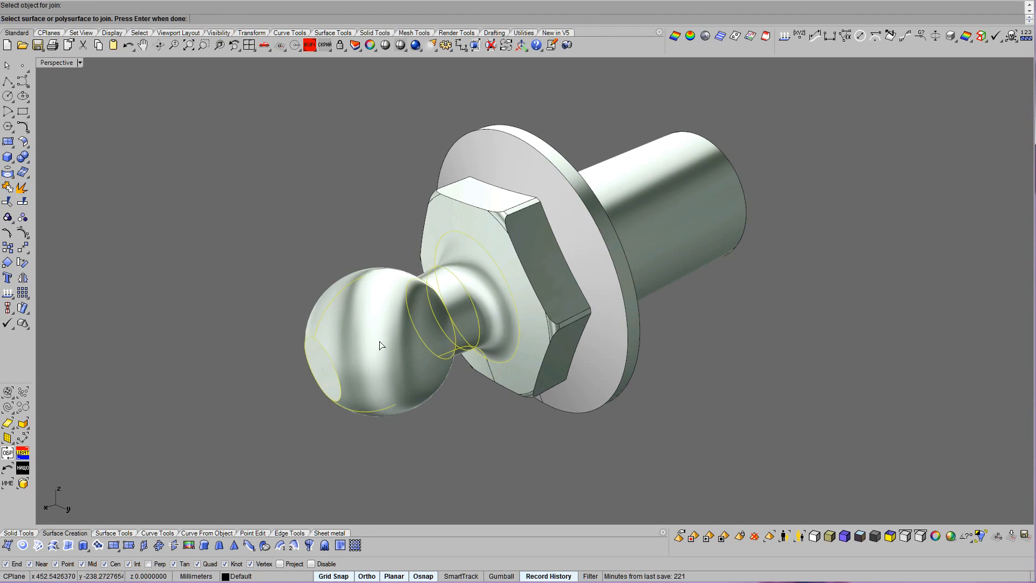
scroll(377, 342, up, 2)
right_drag(527, 173, 517, 147)
key(Return)
Bring back the surrounding assembly parts around the joined ball stud.
right_drag(603, 261, 628, 327)
scroll(628, 327, down, 9)
scroll(629, 327, up, 3)
click(310, 45)
click(328, 178)
right_drag(635, 373, 636, 376)
scroll(636, 372, up, 2)
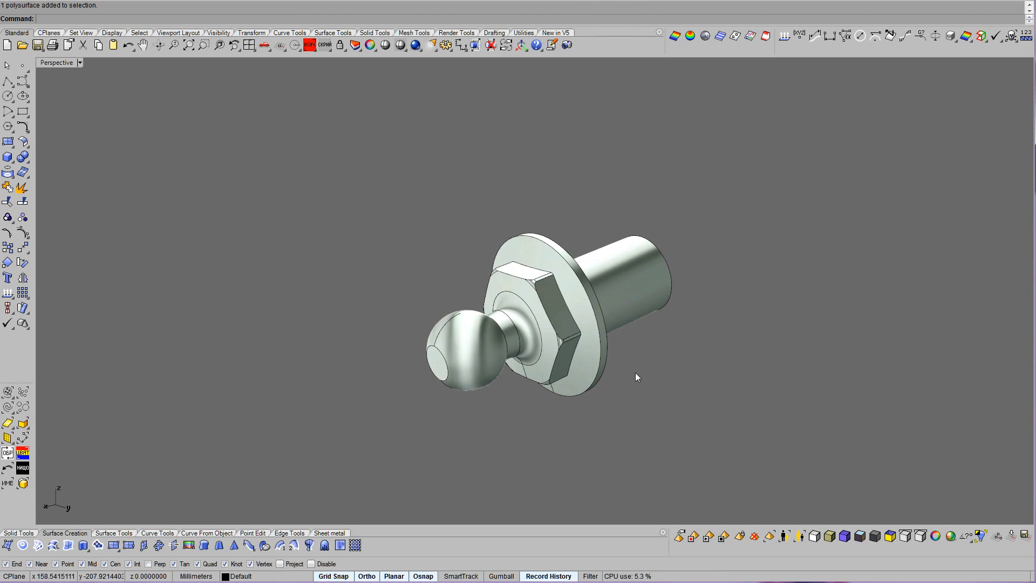
click(614, 348)
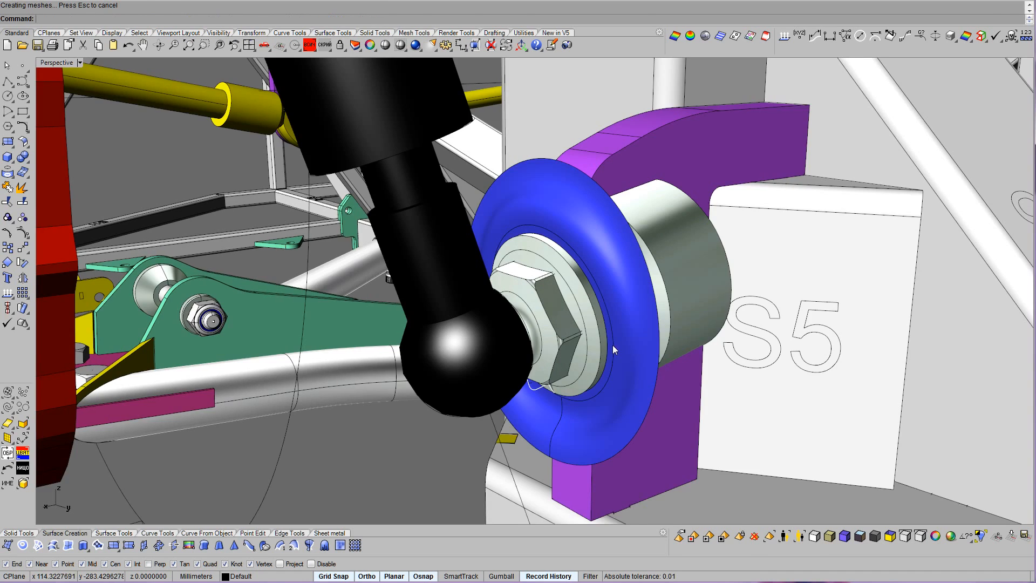
Isolate the two overlapping MP-41 ball studs from the surrounding assembly.
click(538, 263)
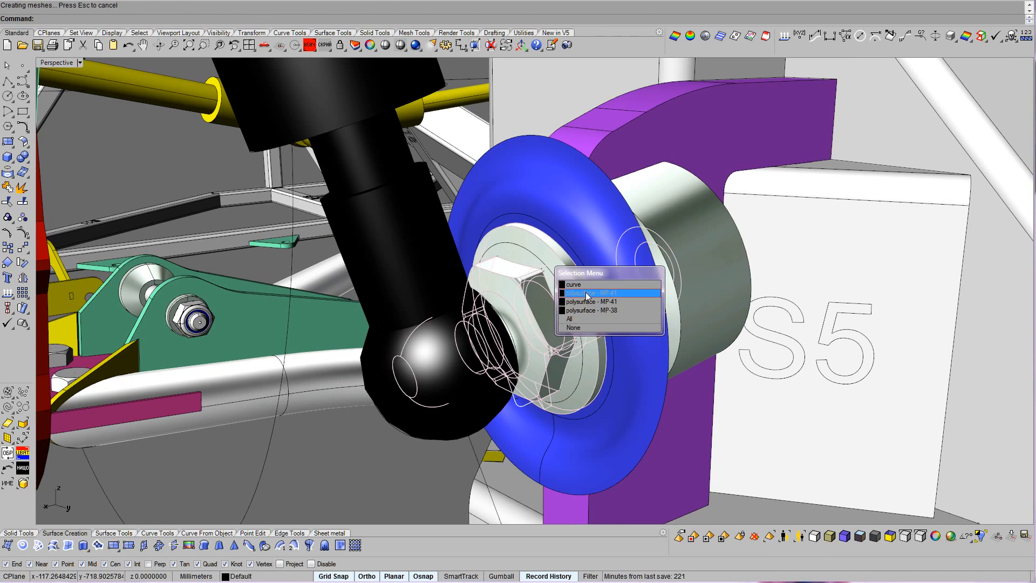
click(580, 284)
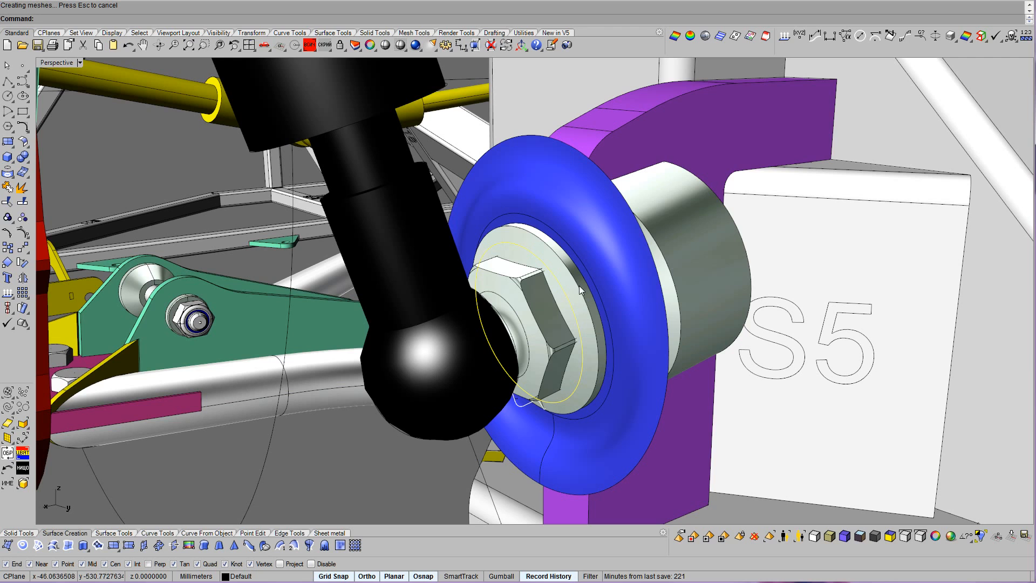
right_drag(680, 322, 681, 323)
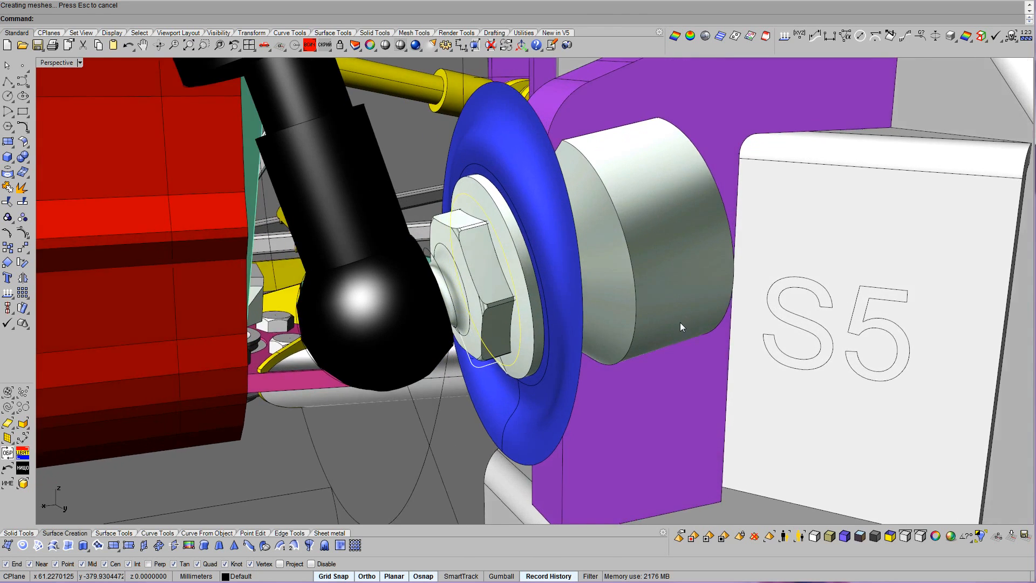
scroll(680, 323, up, 3)
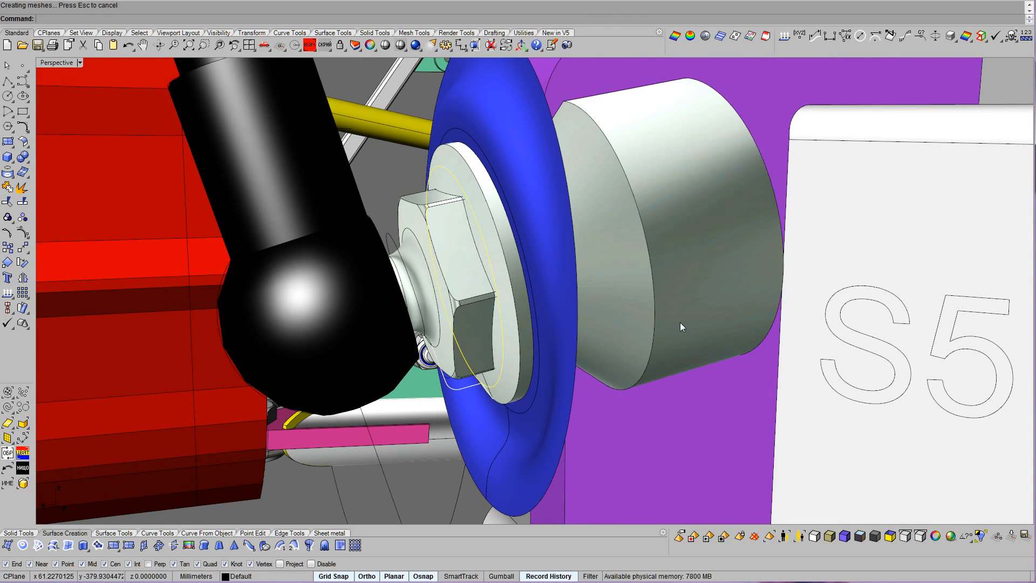
right_drag(680, 322, 484, 367)
click(495, 372)
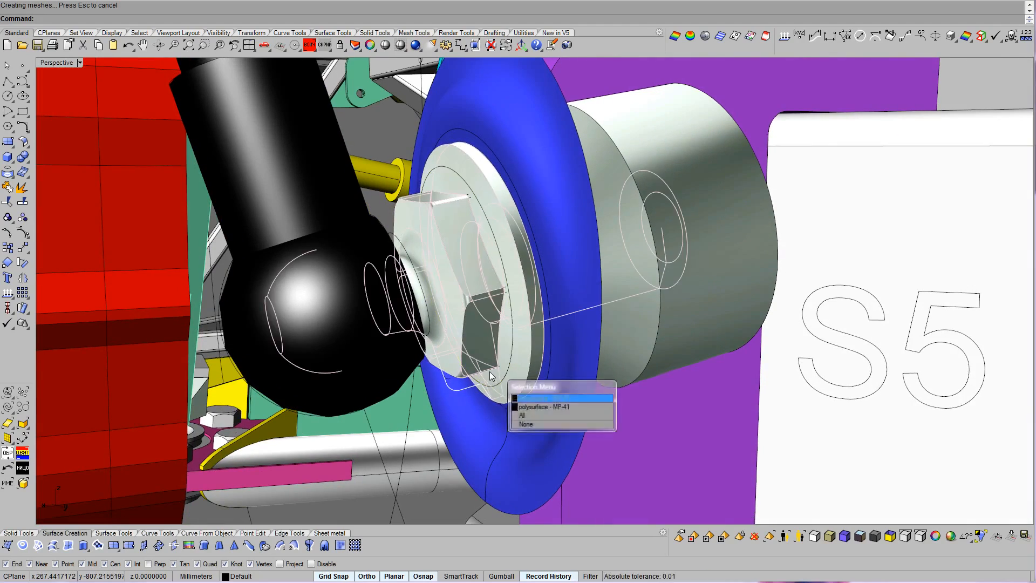
click(526, 414)
middle_click(551, 330)
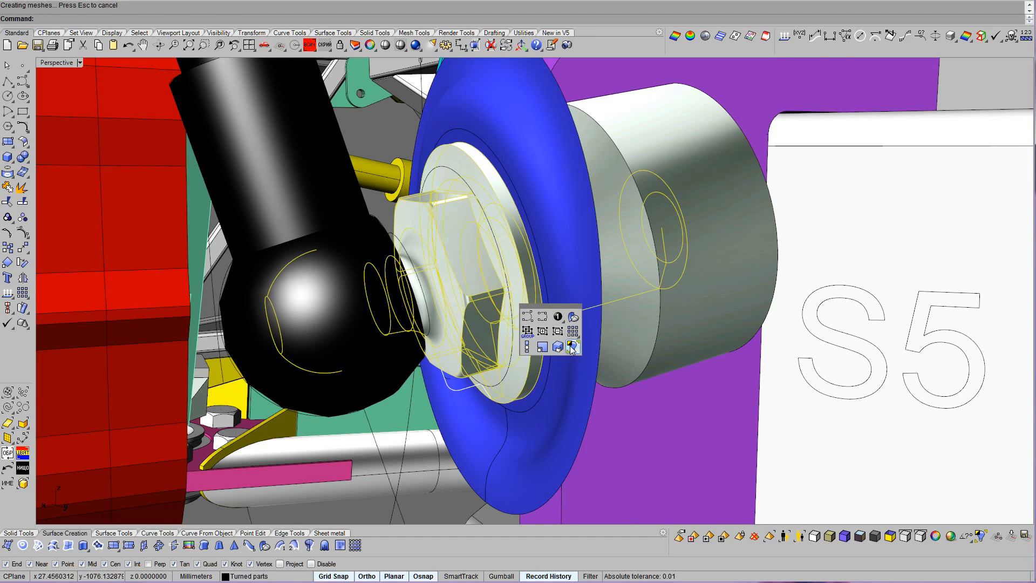
click(553, 330)
right_drag(617, 372, 630, 410)
Move the wide-flange ball stud sideways beside the narrow-flange one.
click(509, 347)
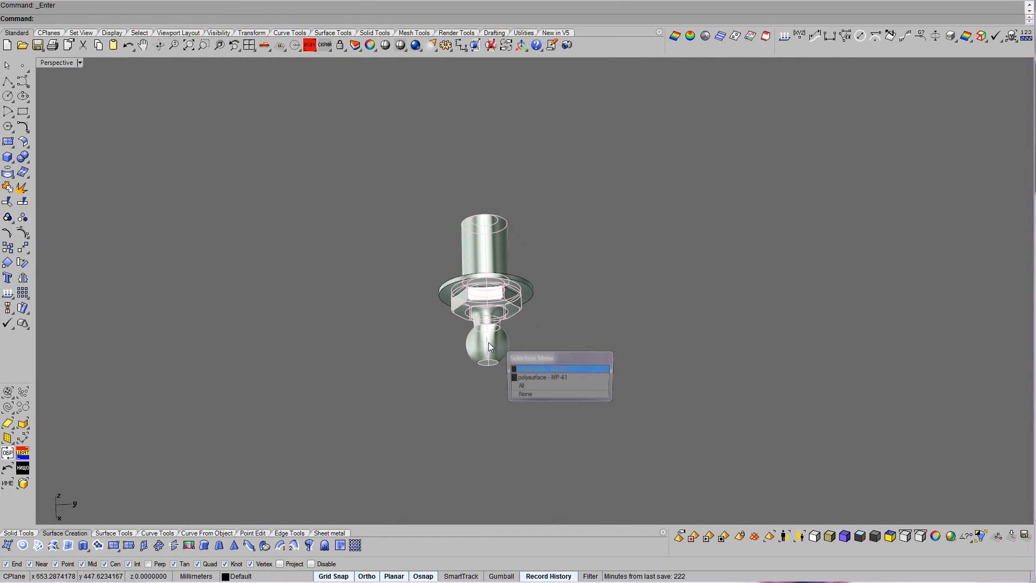
click(533, 379)
drag(509, 348, 607, 347)
click(678, 352)
Compare the flanges and hexagonal collars of the two ball studs from several sides, including in Shaded and Rendered display modes.
right_drag(689, 355, 690, 287)
scroll(689, 356, up, 5)
scroll(690, 355, down, 5)
right_drag(689, 355, 690, 443)
scroll(690, 355, up, 4)
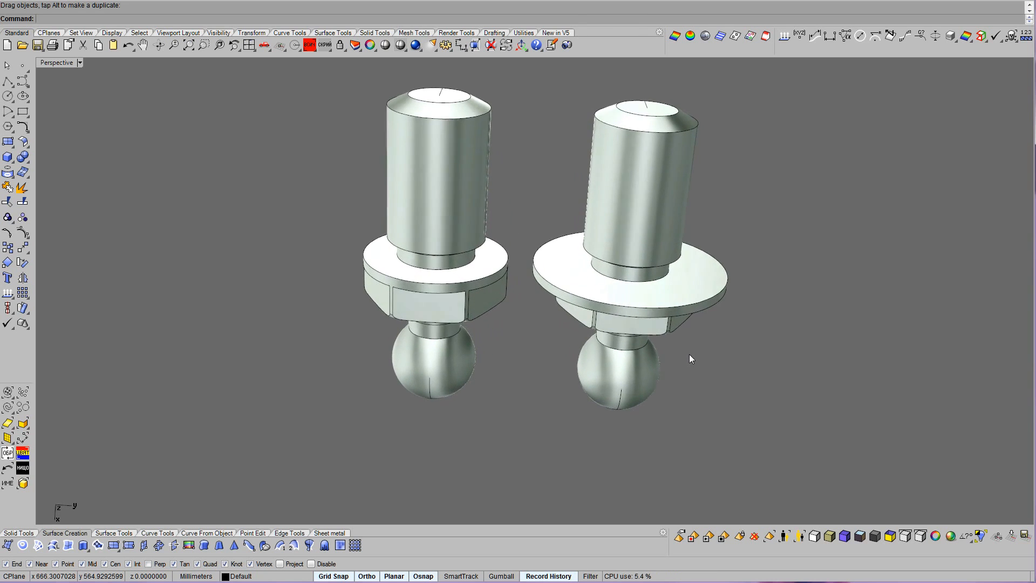
scroll(689, 355, down, 3)
right_drag(716, 362, 716, 291)
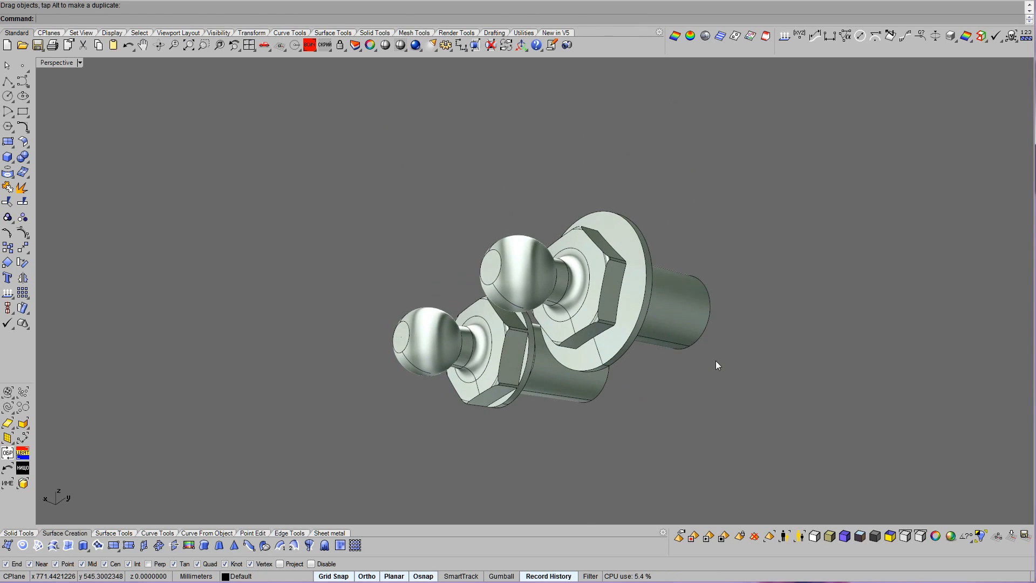
key(ctrl+alt+s)
mouse_move(716, 360)
right_down()
mouse_move(823, 378)
mouse_move(899, 367)
mouse_move(834, 363)
mouse_move(904, 427)
mouse_move(754, 378)
mouse_move(757, 445)
mouse_move(739, 318)
mouse_move(701, 320)
right_up()
scroll(739, 363, up, 4)
key(ctrl+alt+r)
mouse_move(739, 364)
right_down()
mouse_move(730, 400)
mouse_move(742, 432)
mouse_move(788, 379)
mouse_move(738, 373)
mouse_move(743, 408)
mouse_move(784, 328)
mouse_move(785, 339)
mouse_move(938, 278)
right_up()
right_click(740, 364)
right_drag(783, 336, 611, 342)
scroll(611, 343, up, 2)
Move the wide-flange ball stud back to its original position.
drag(577, 384, 420, 383)
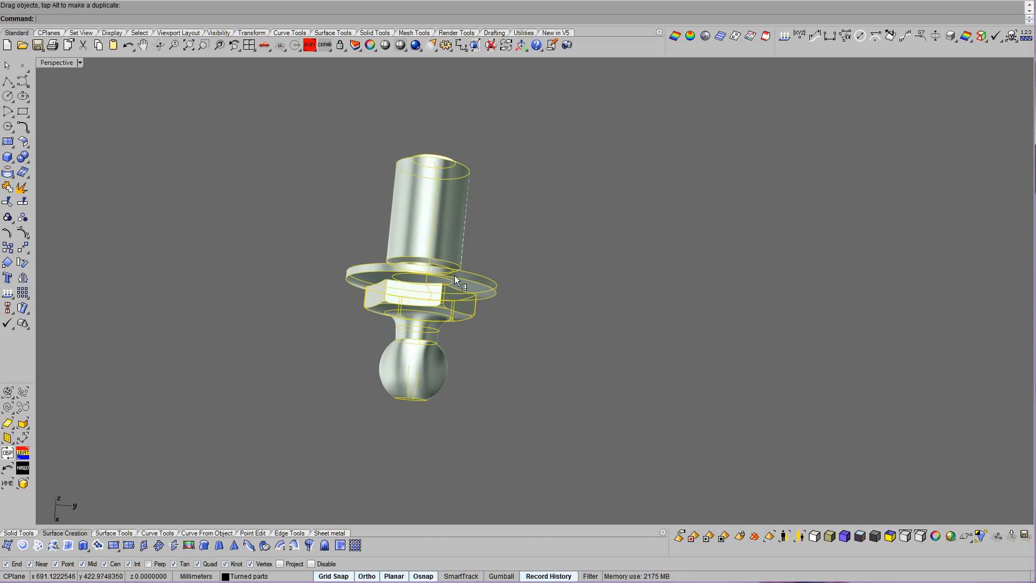
click(479, 293)
right_drag(652, 322, 561, 270)
scroll(652, 322, down, 3)
scroll(652, 321, up, 7)
right_drag(652, 321, 669, 324)
scroll(652, 321, down, 3)
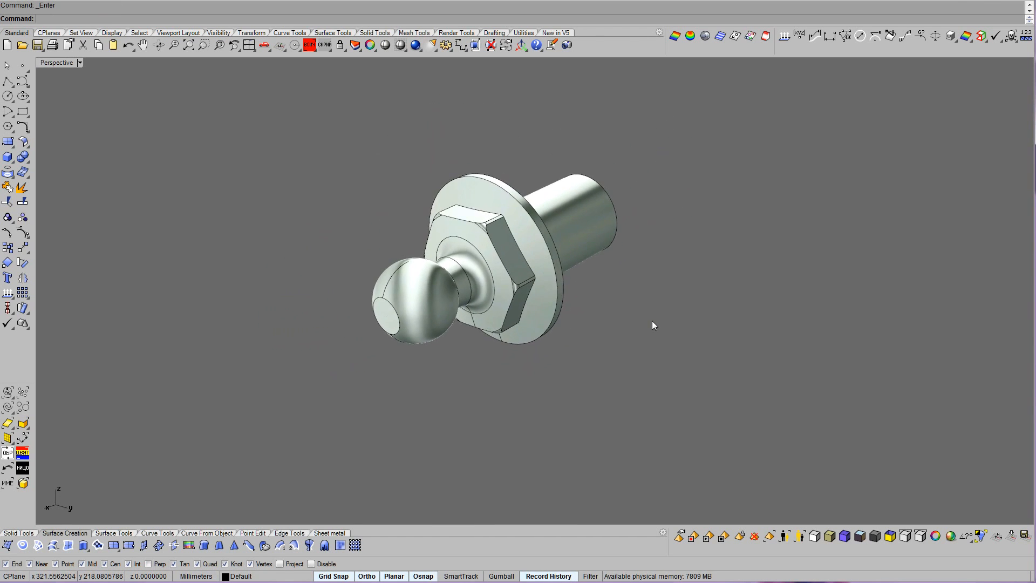
Undo back to before the hexagonal collar was split and copy the intact collar.
click(128, 46)
click(128, 46)
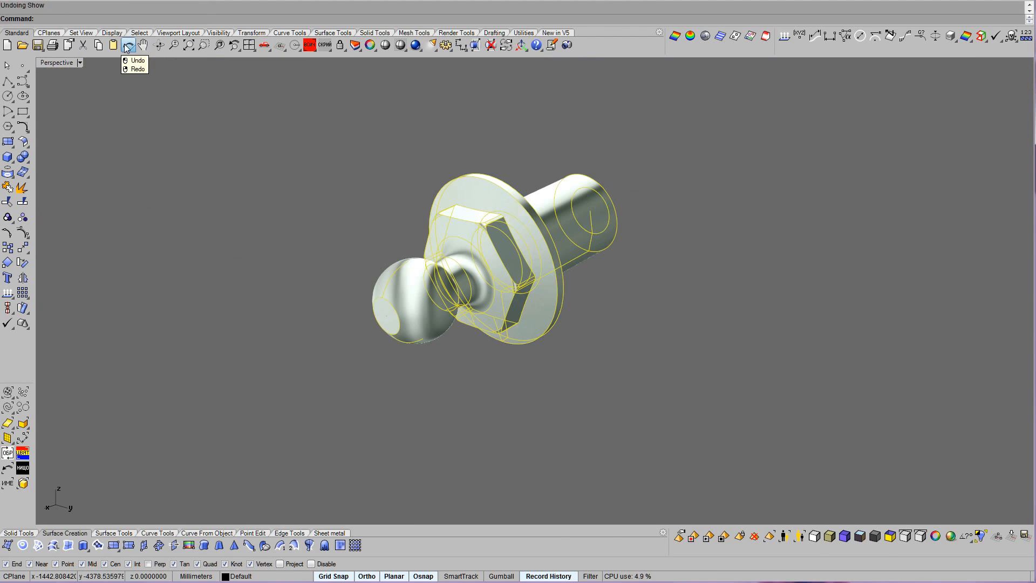
click(127, 46)
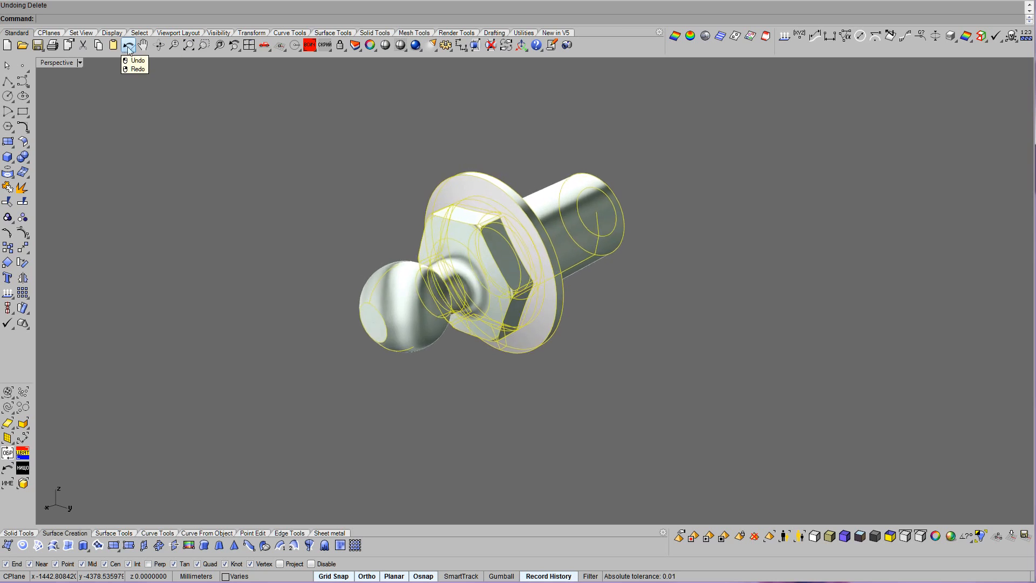
click(303, 255)
click(458, 299)
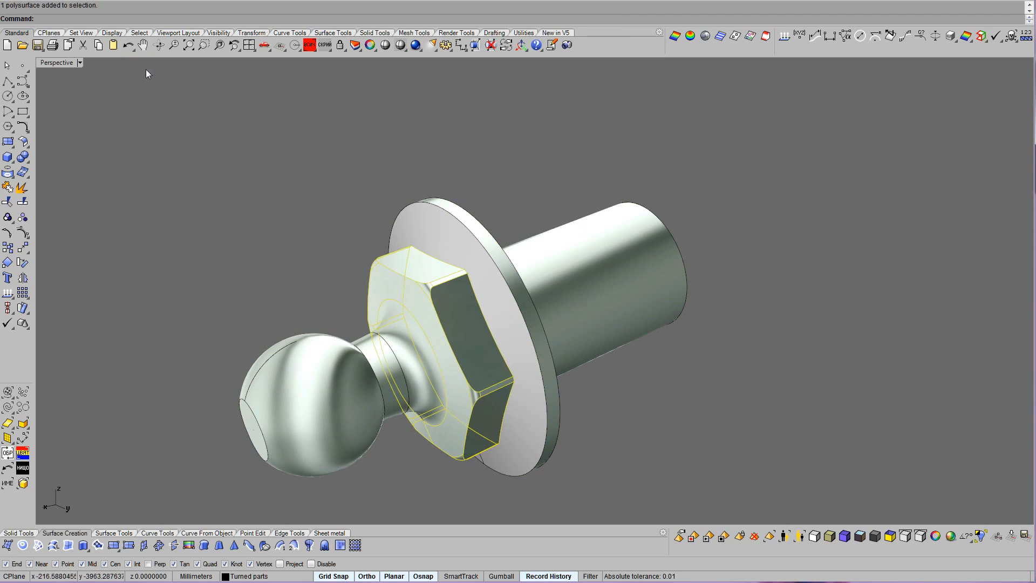
click(223, 192)
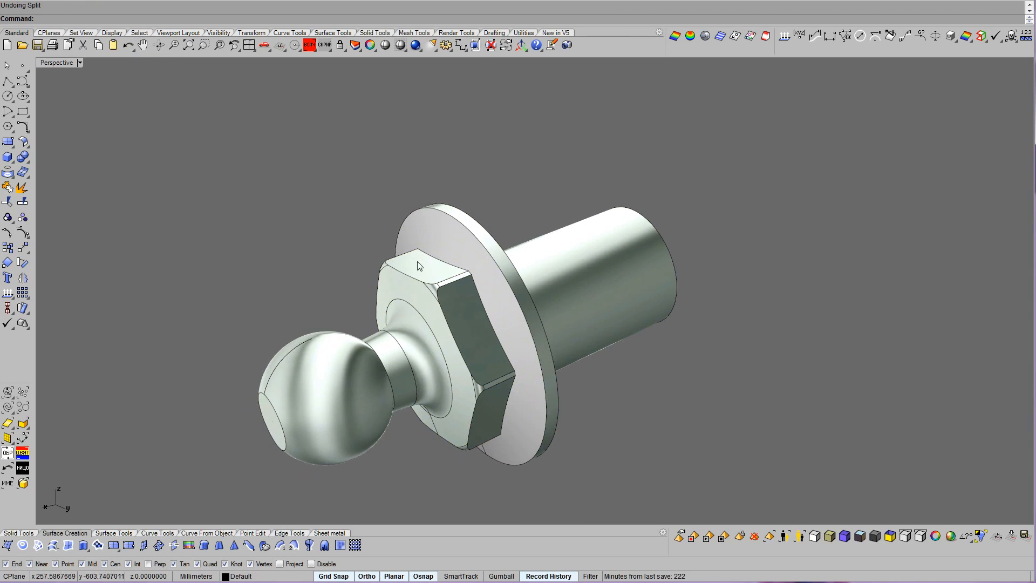
click(454, 302)
click(320, 161)
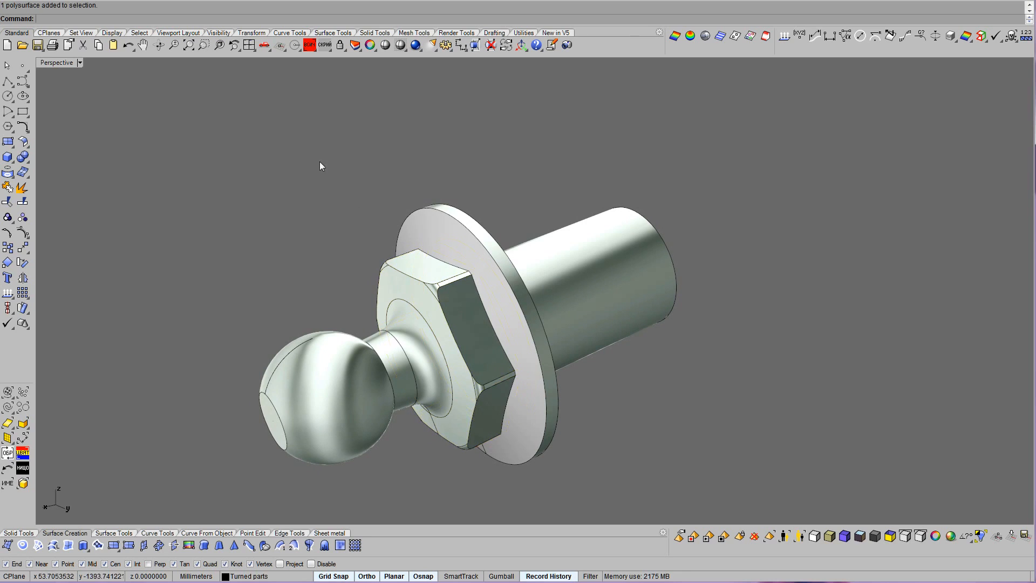
Redo the undone edits to restore the joined ball stud and isolate it.
click(309, 46)
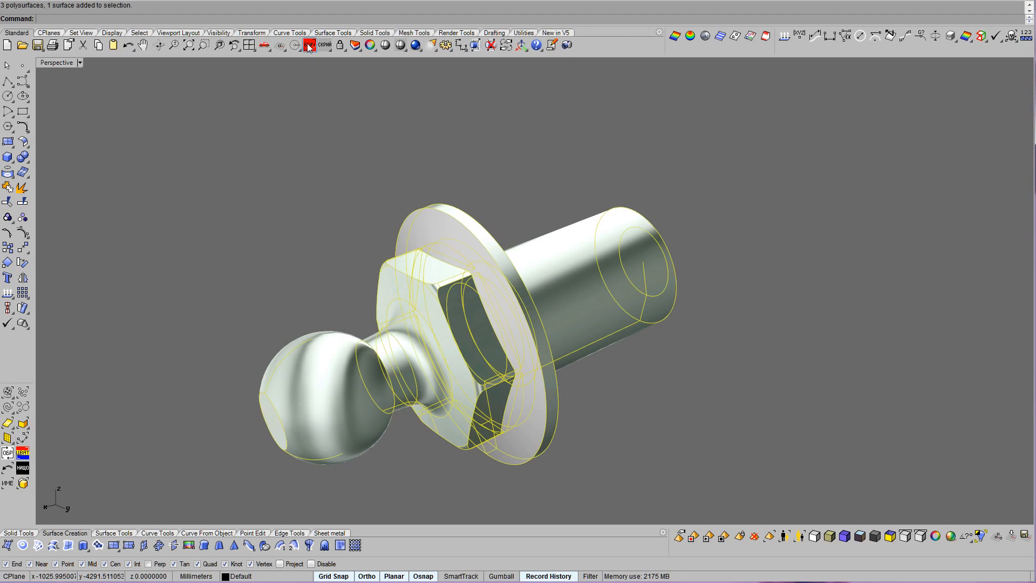
right_click(127, 47)
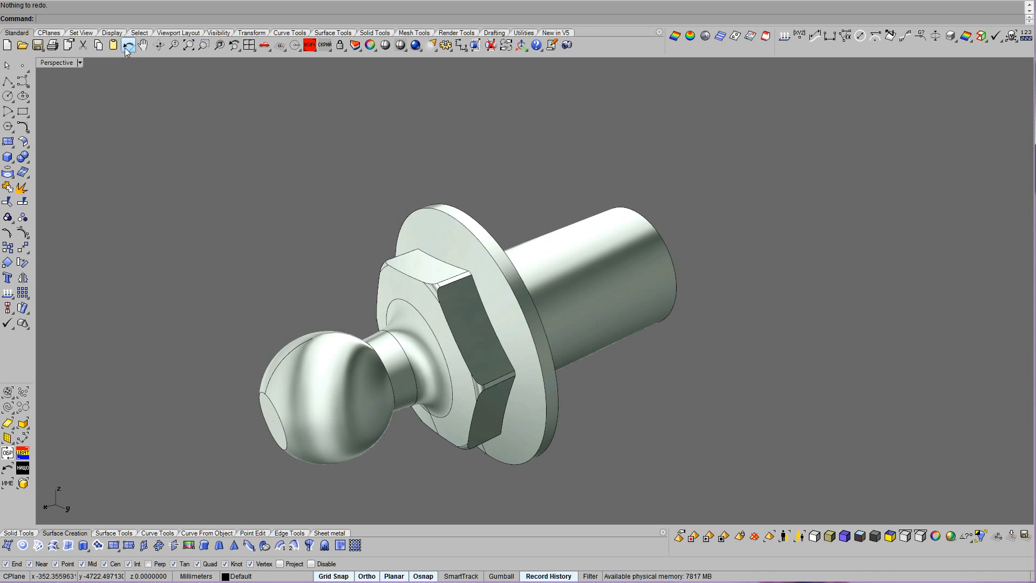
click(128, 47)
click(497, 293)
click(534, 313)
click(556, 327)
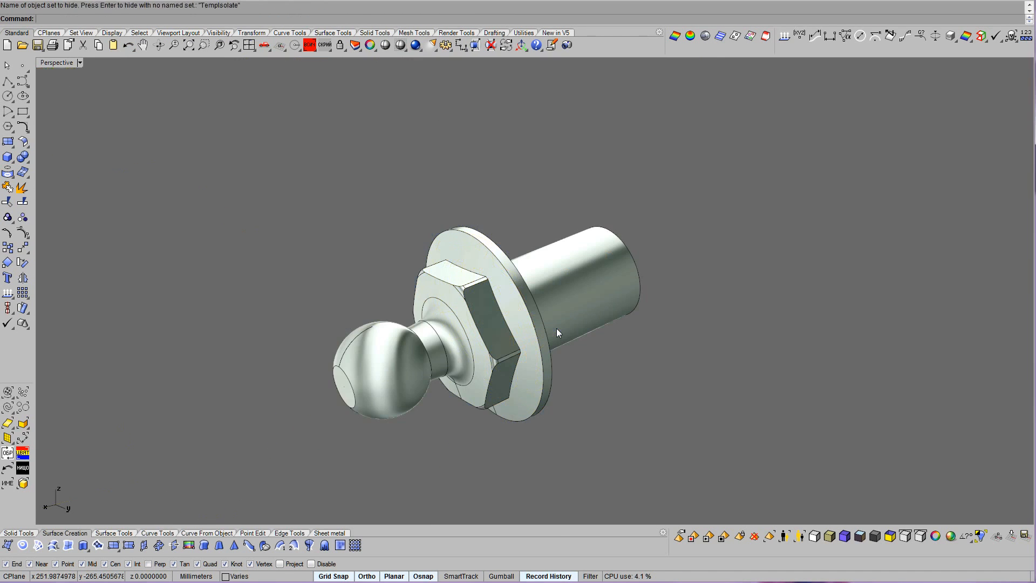
key(Delete)
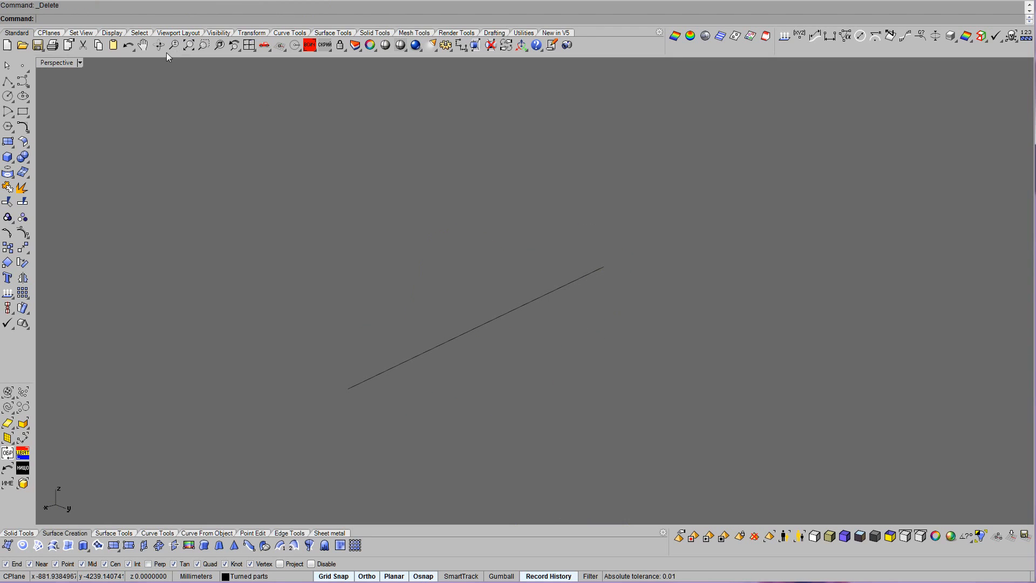
click(114, 46)
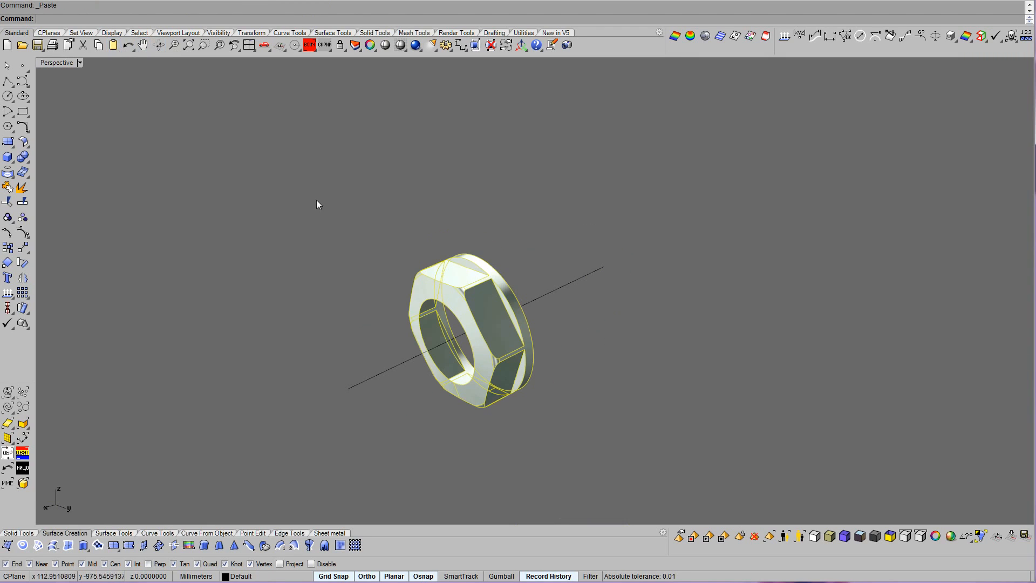
click(127, 46)
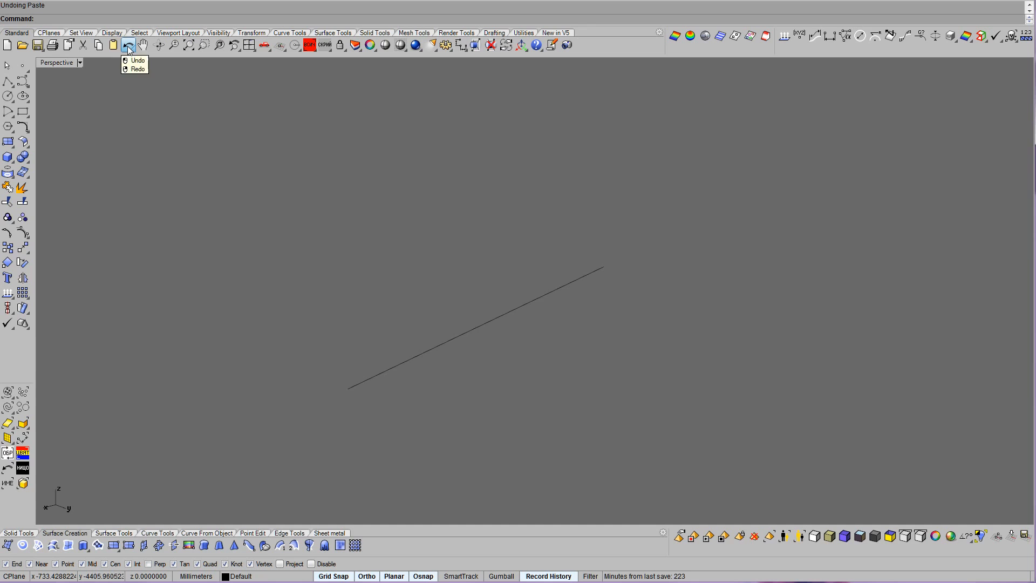
click(127, 47)
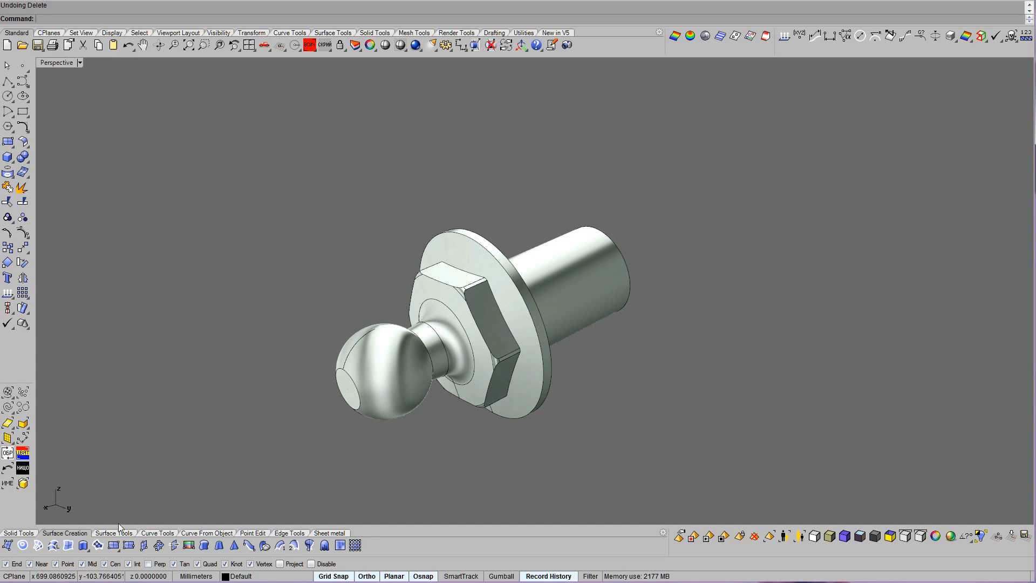
Paste the copied hexagonal collar and move it beside the ball stud.
click(114, 47)
right_drag(550, 354, 531, 362)
mouse_move(532, 364)
mouse_down()
mouse_move(740, 423)
mouse_move(715, 414)
mouse_up()
click(830, 438)
right_drag(829, 435, 762, 353)
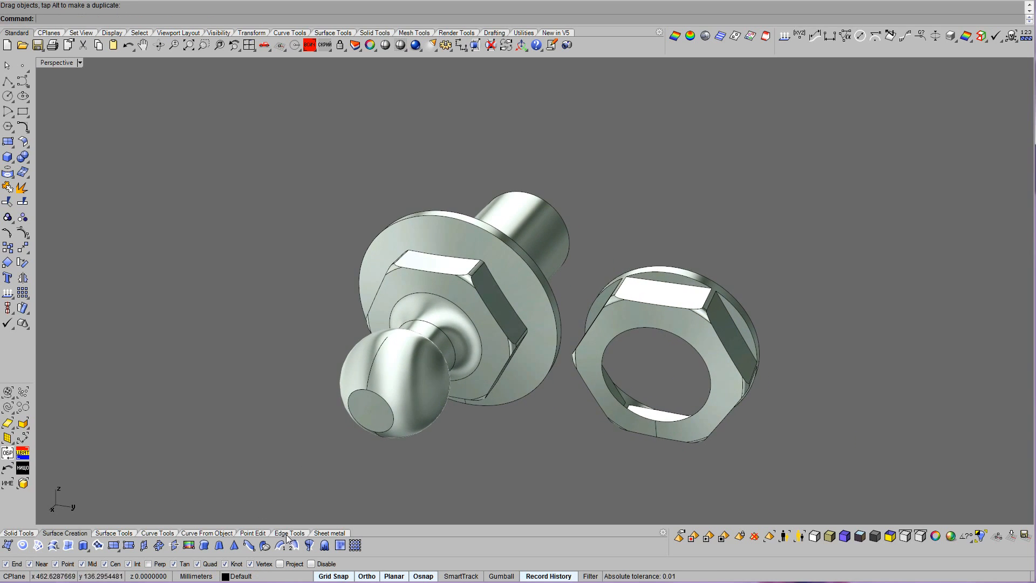
Extract the collar's front face and the adjoining flange face from the joined ball stud.
click(327, 535)
right_drag(393, 461, 485, 293)
click(465, 336)
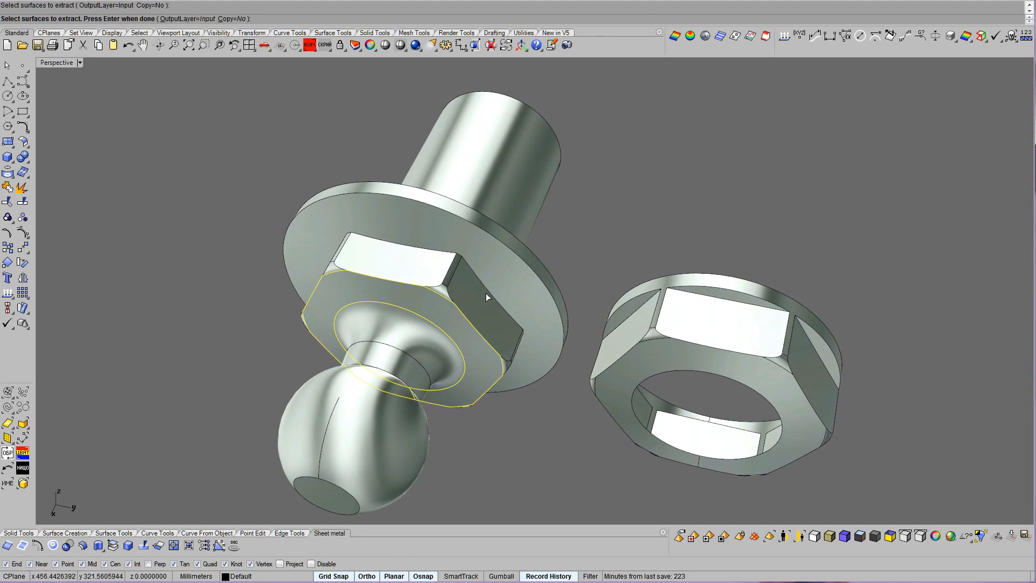
click(488, 276)
key(Return)
Delete the hexagonal side faces and the front face of the collar on the ball stud.
click(481, 296)
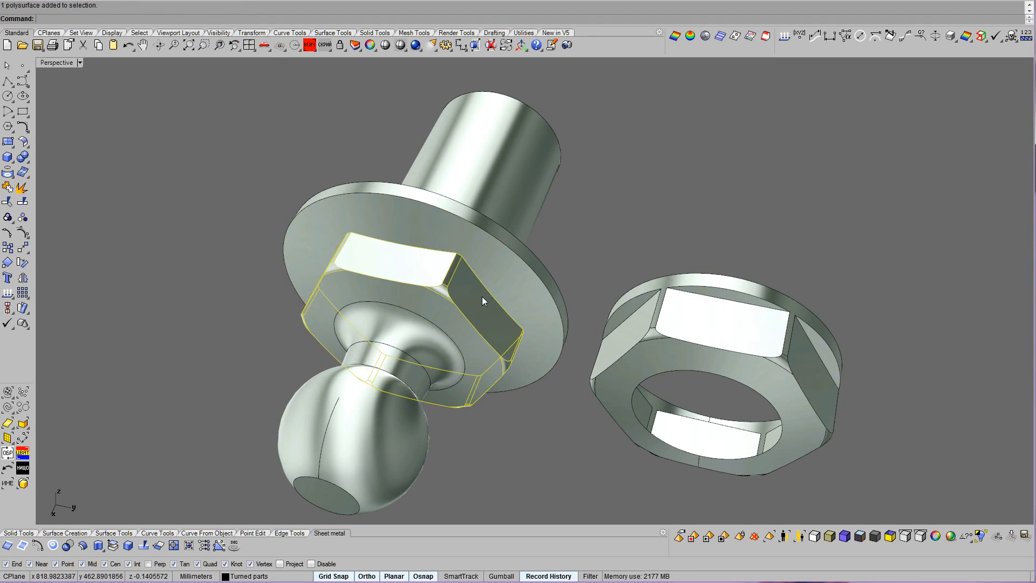
key(Delete)
click(469, 338)
key(Delete)
right_drag(507, 352, 650, 394)
scroll(507, 352, down, 3)
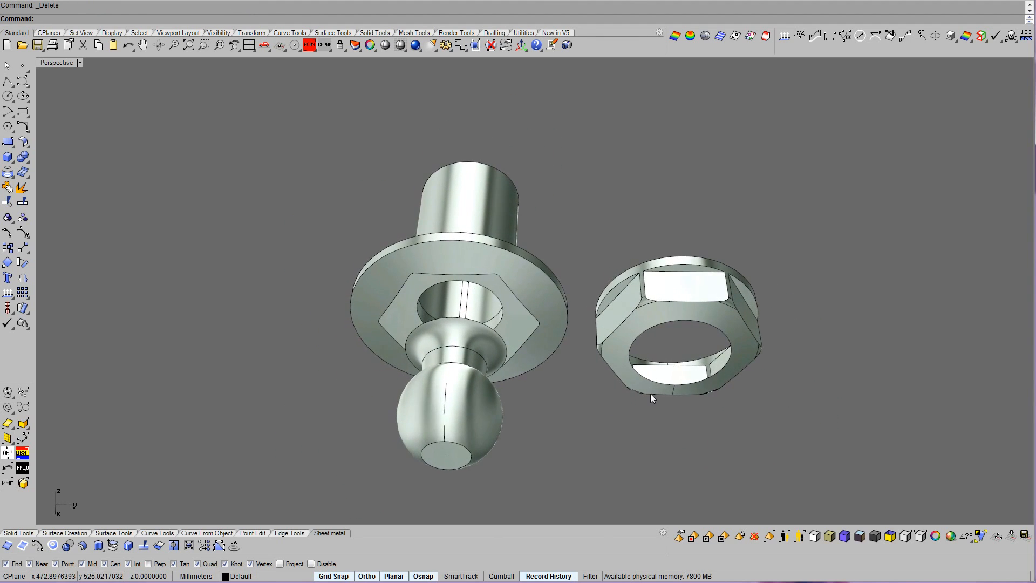
Move the pasted intact collar back into place on the ball stud.
drag(678, 392, 465, 393)
click(692, 393)
right_drag(692, 393, 63, 125)
scroll(706, 388, up, 3)
scroll(706, 388, up, 5)
scroll(706, 388, down, 5)
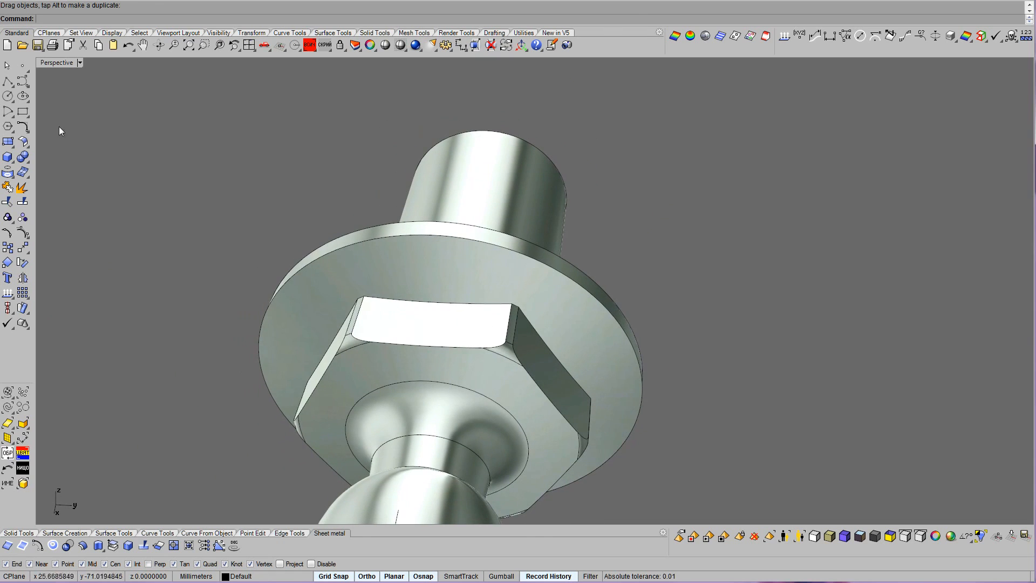
click(11, 142)
scroll(505, 300, up, 1)
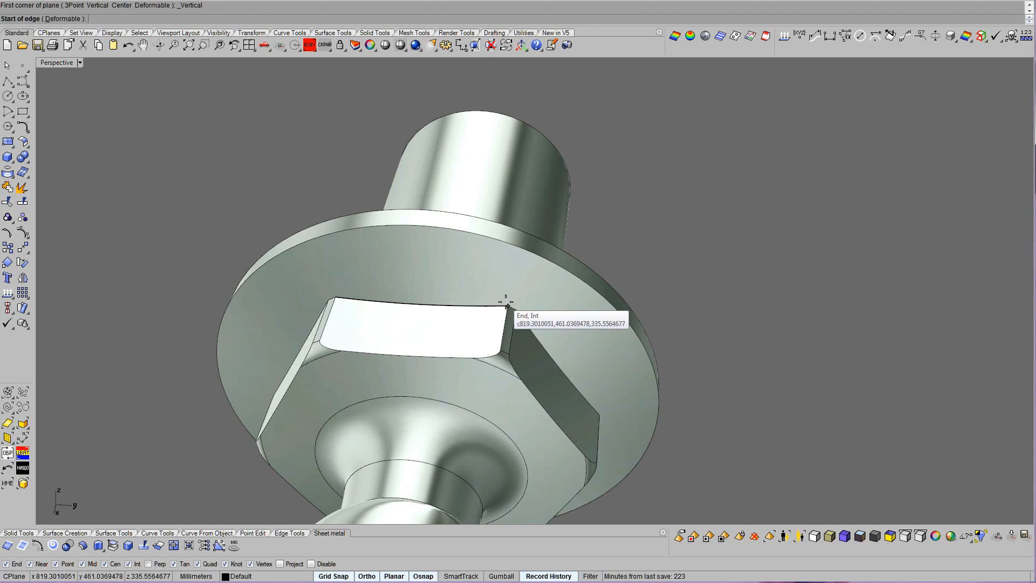
click(506, 304)
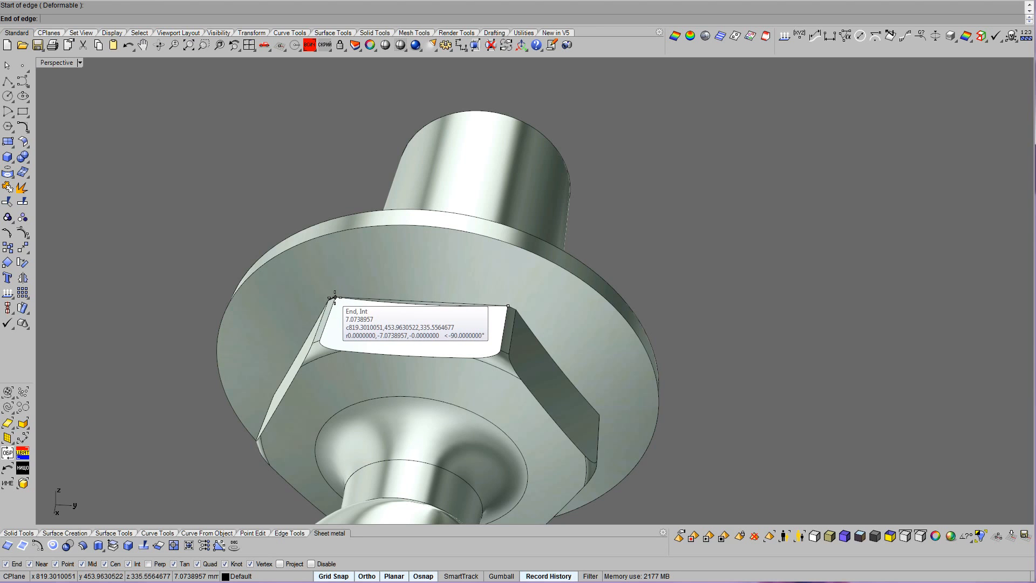
key(Escape)
Draw a vertical plane about 7.07 mm wide between the rear corners of the collar's upper flat, extending up past the flange.
right_drag(637, 340, 690, 348)
scroll(690, 348, down, 3)
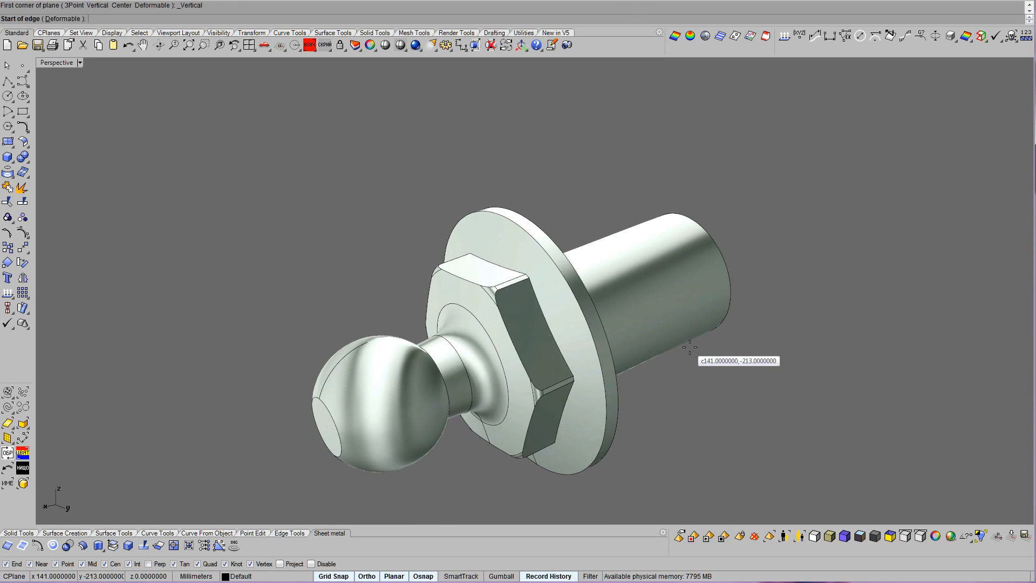
right_click(689, 350)
scroll(683, 354, up, 3)
scroll(683, 355, up, 6)
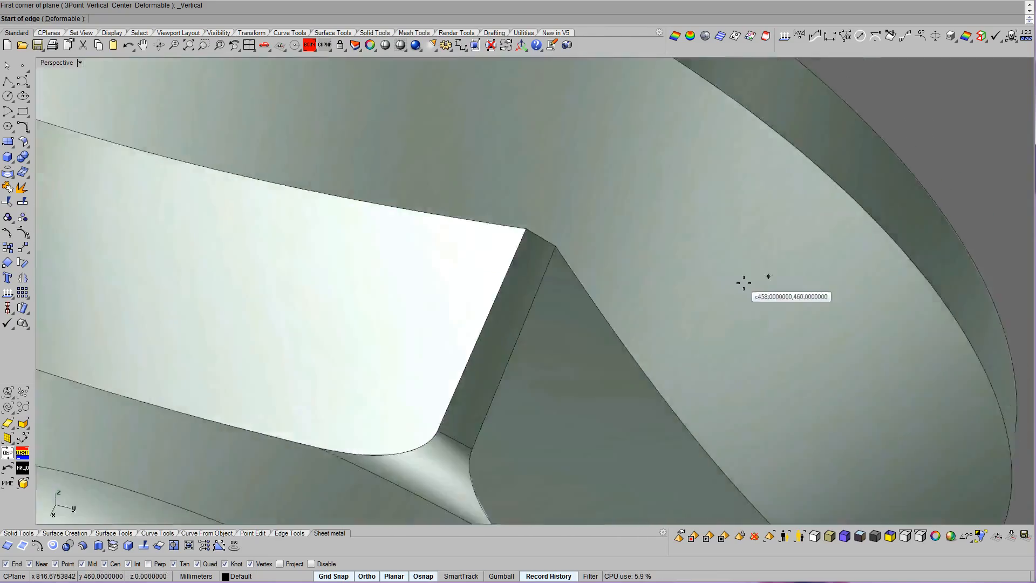
right_drag(744, 283, 751, 290)
click(463, 309)
right_drag(463, 309, 438, 255)
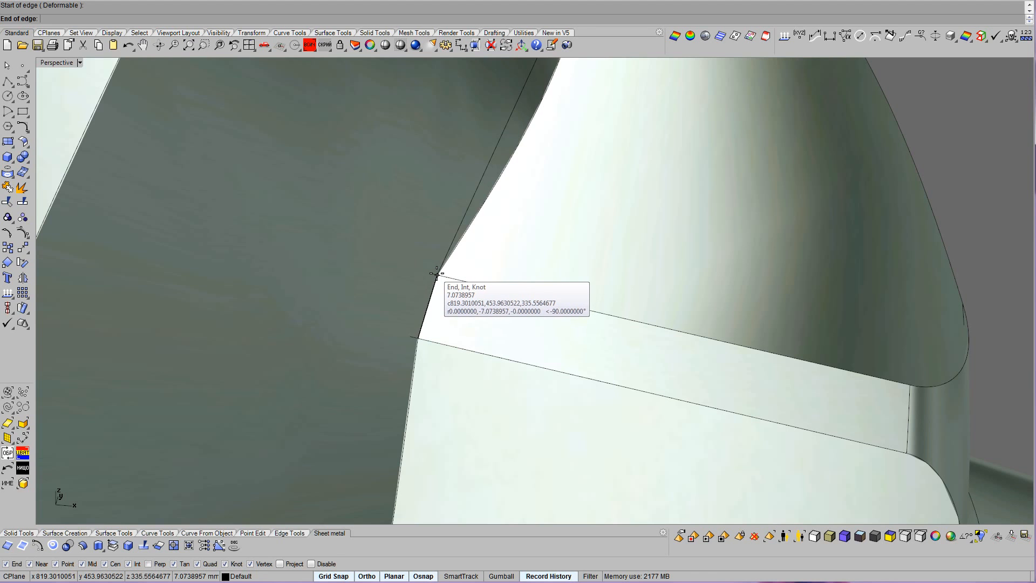
scroll(437, 274, down, 8)
right_drag(438, 274, 689, 188)
click(690, 155)
click(556, 212)
Switch to the Ghosted display mode to see the vertical plane against the collar and flange.
right_drag(557, 216, 106, 282)
right_drag(669, 455, 681, 459)
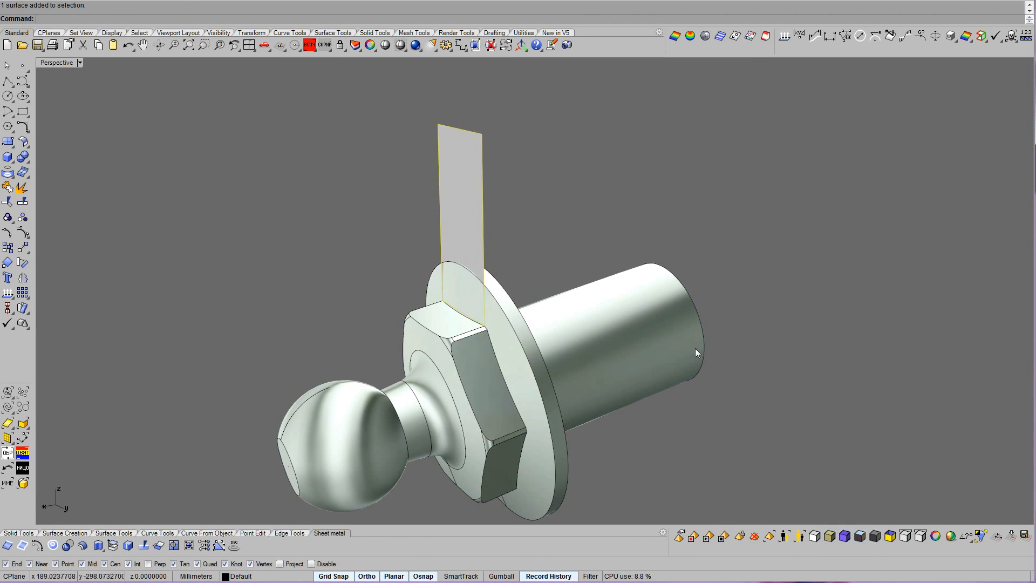
key(ctrl+alt+g)
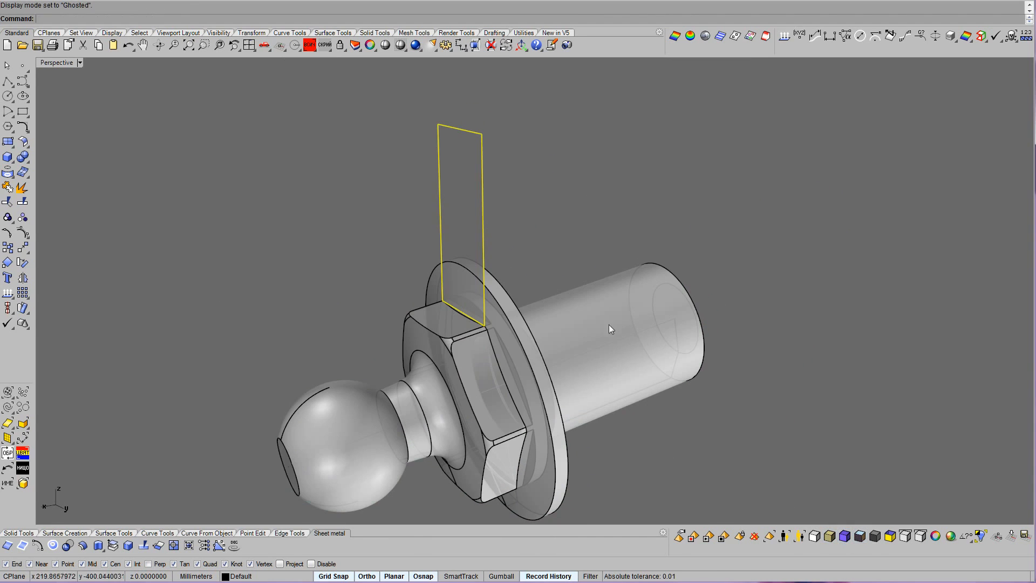
Try to rotate the vertical plane in 3D about its lower edge at the collar's upper rear corners.
click(22, 263)
scroll(535, 310, up, 5)
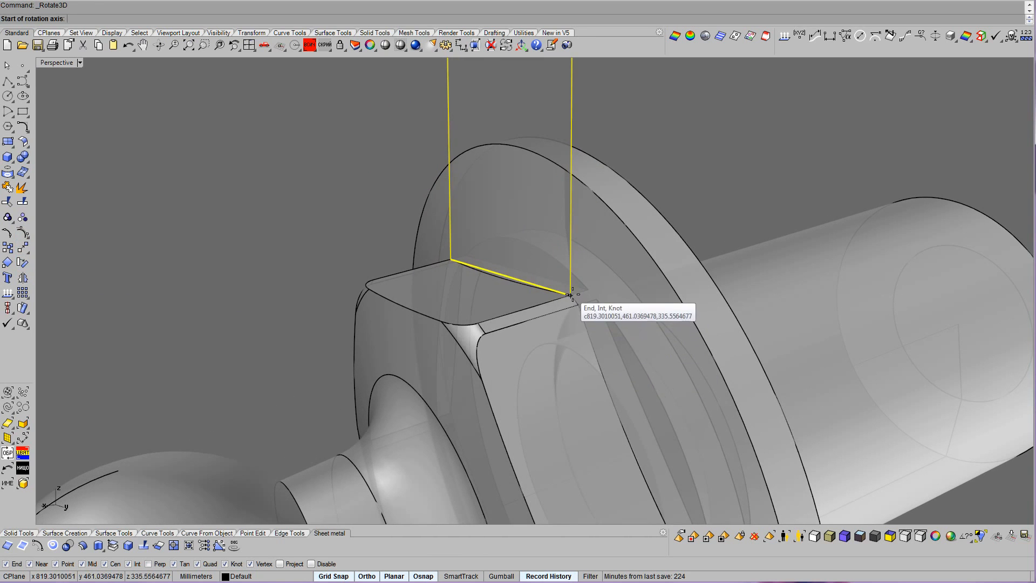
click(570, 294)
scroll(571, 295, down, 6)
click(768, 395)
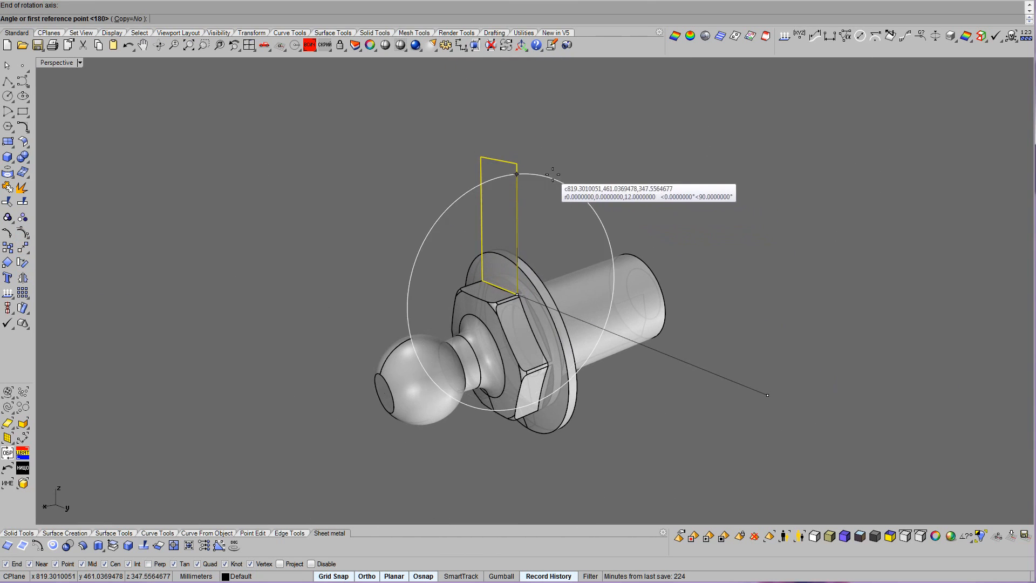
click(480, 157)
right_drag(481, 158, 757, 346)
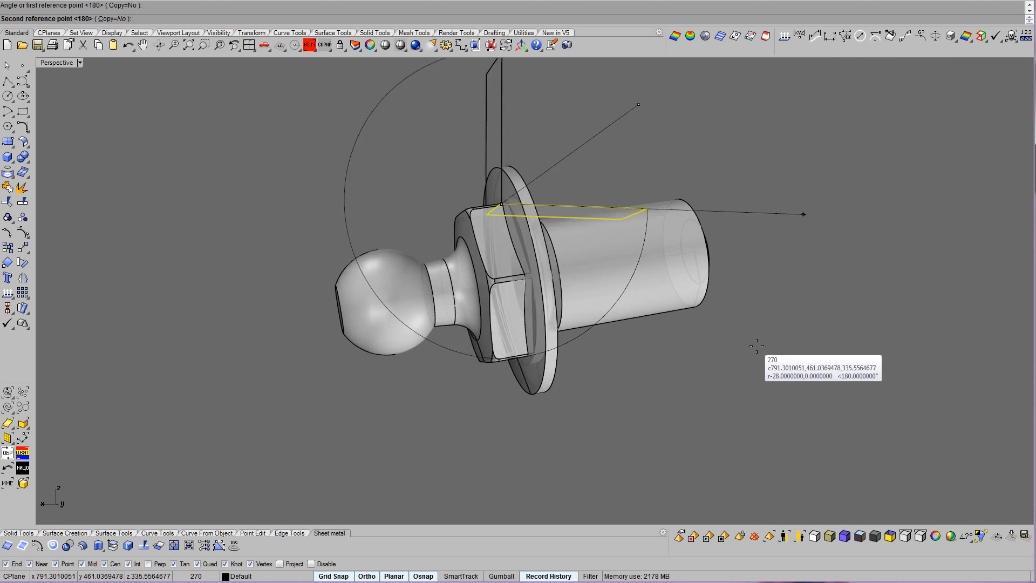
scroll(756, 346, up, 10)
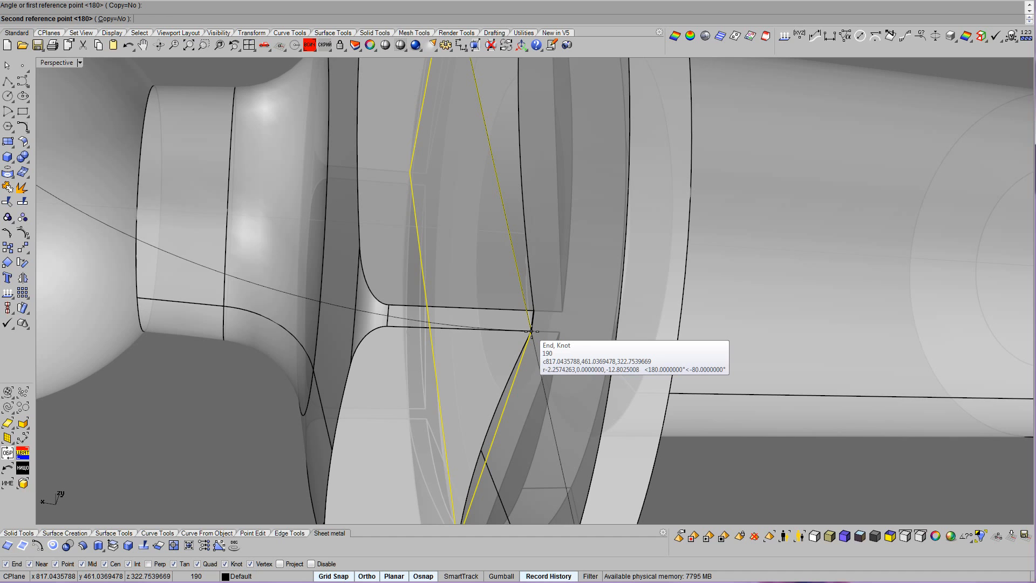
scroll(531, 332, down, 8)
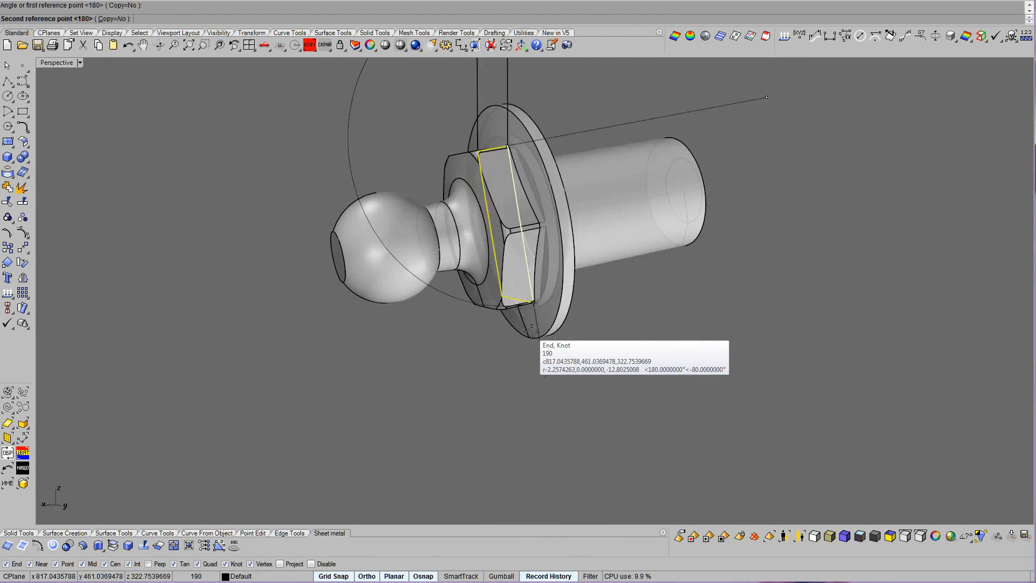
scroll(595, 210, down, 5)
click(591, 228)
scroll(761, 332, up, 3)
Delete the vertical plane standing on the collar's upper flat.
click(423, 188)
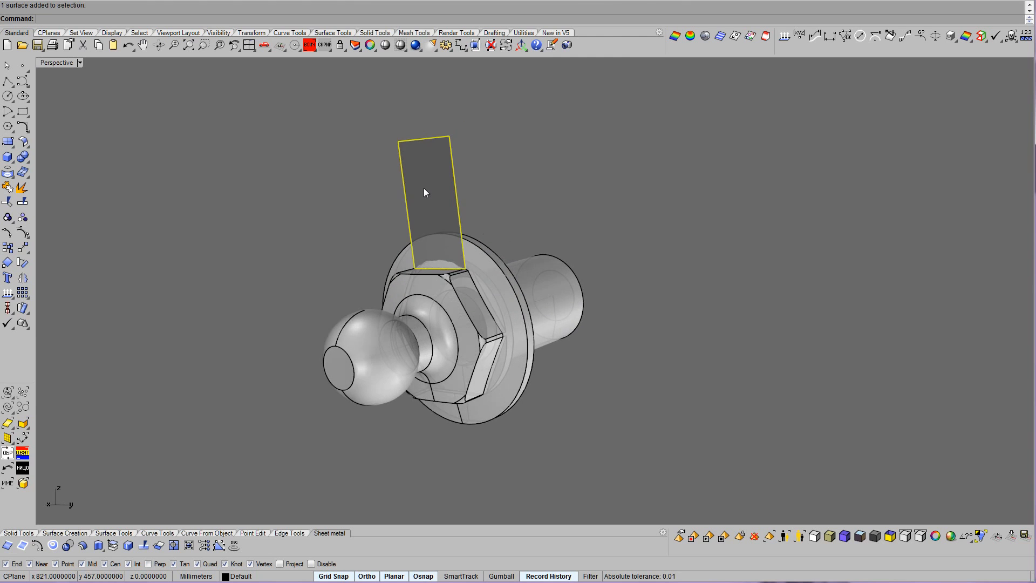
scroll(677, 306, up, 4)
scroll(677, 306, up, 2)
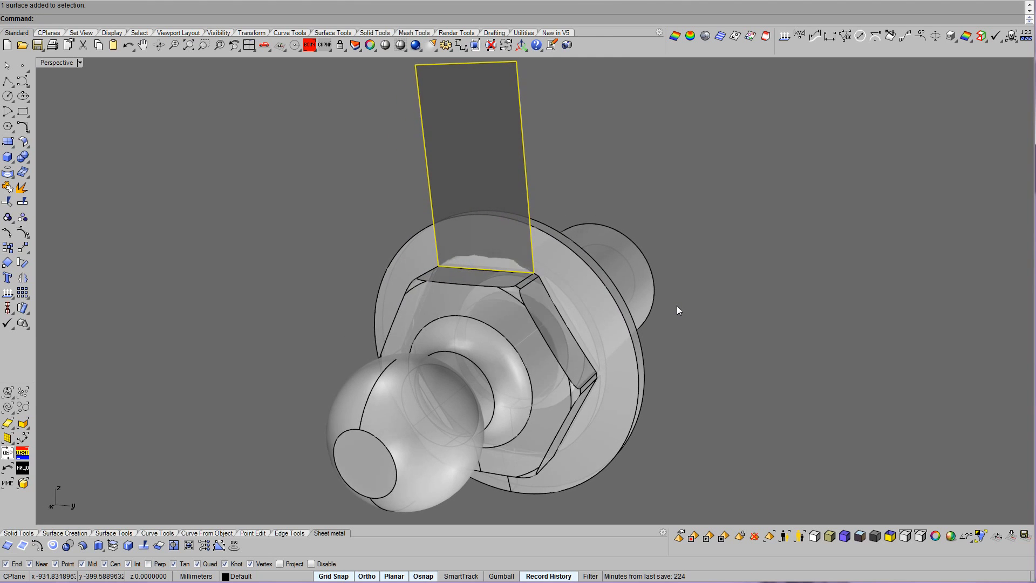
right_drag(677, 306, 681, 277)
click(681, 277)
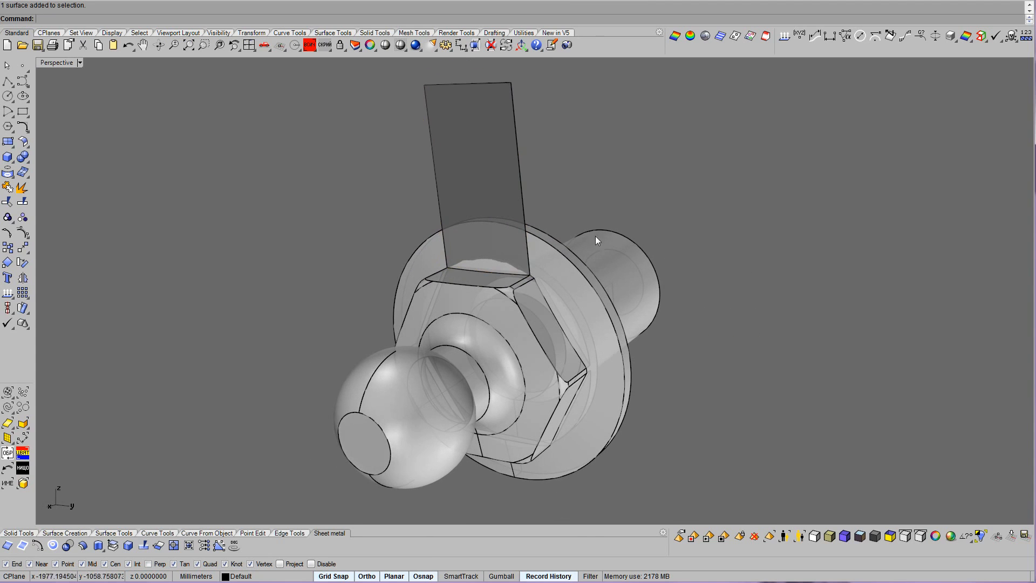
key(Delete)
Draw a three-point circle through the rear corners of the hexagonal collar.
right_drag(493, 185, 380, 286)
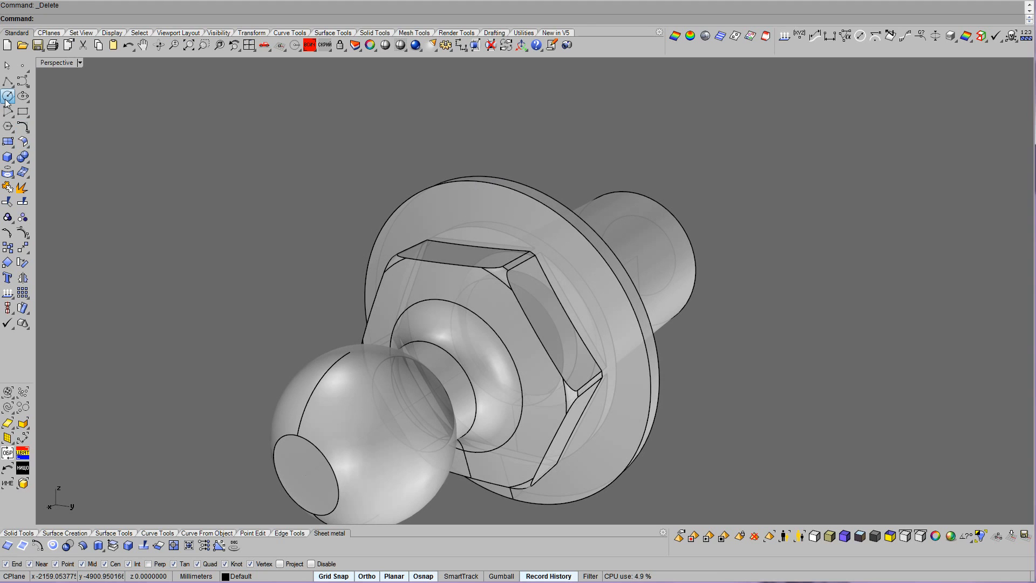
click(52, 103)
scroll(493, 359, up, 10)
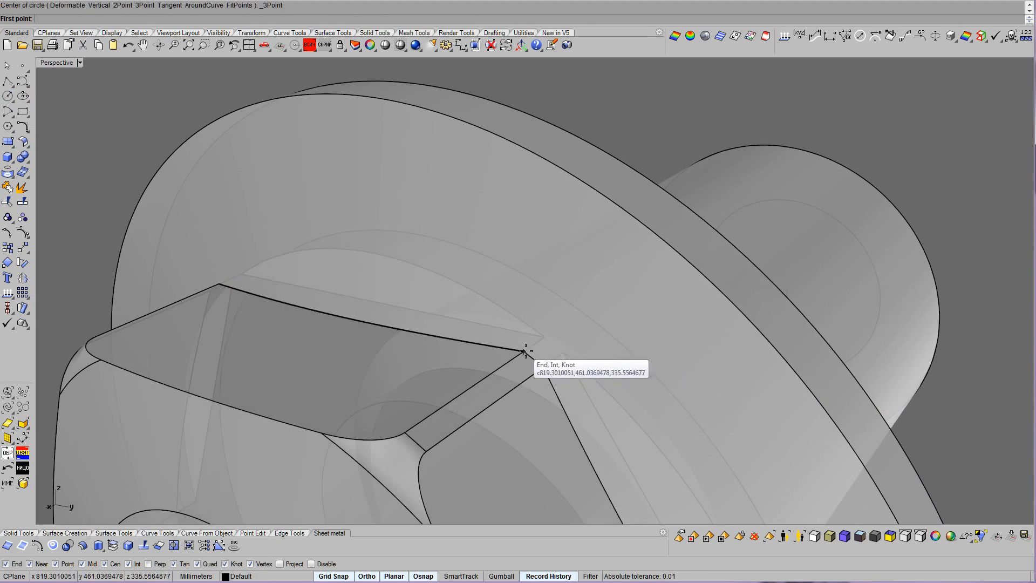
scroll(526, 350, down, 8)
right_drag(698, 349, 698, 350)
scroll(614, 347, up, 8)
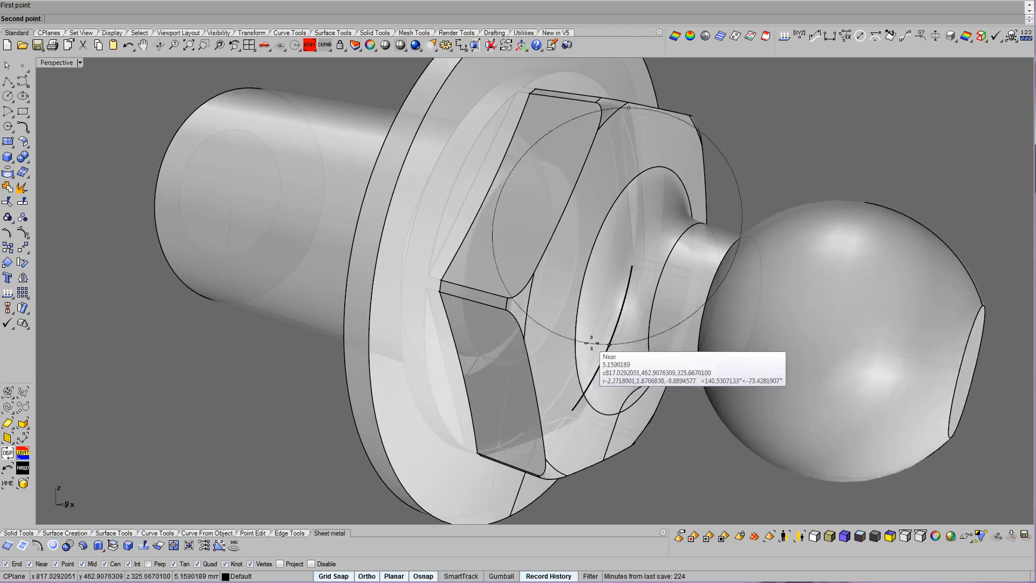
click(436, 293)
right_drag(436, 293, 728, 389)
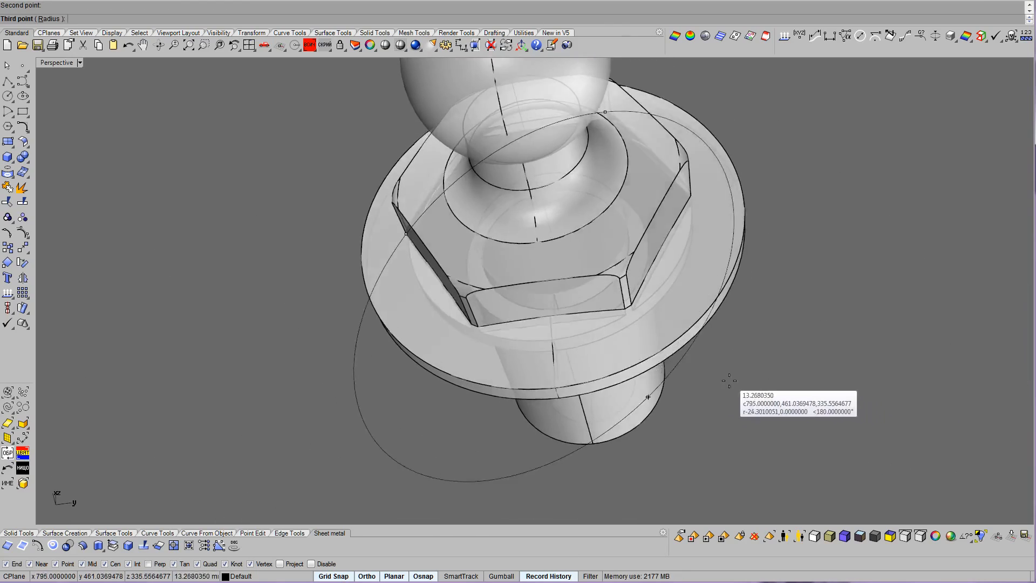
click(632, 301)
click(671, 271)
right_drag(672, 272, 741, 346)
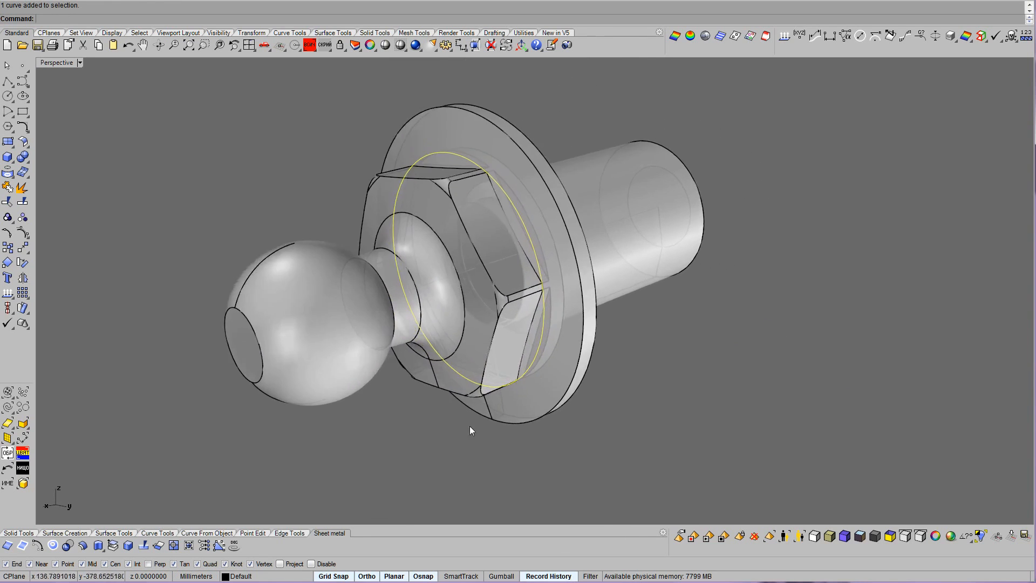
Untrim the hexagonal opening in the flange's conical front face.
click(425, 118)
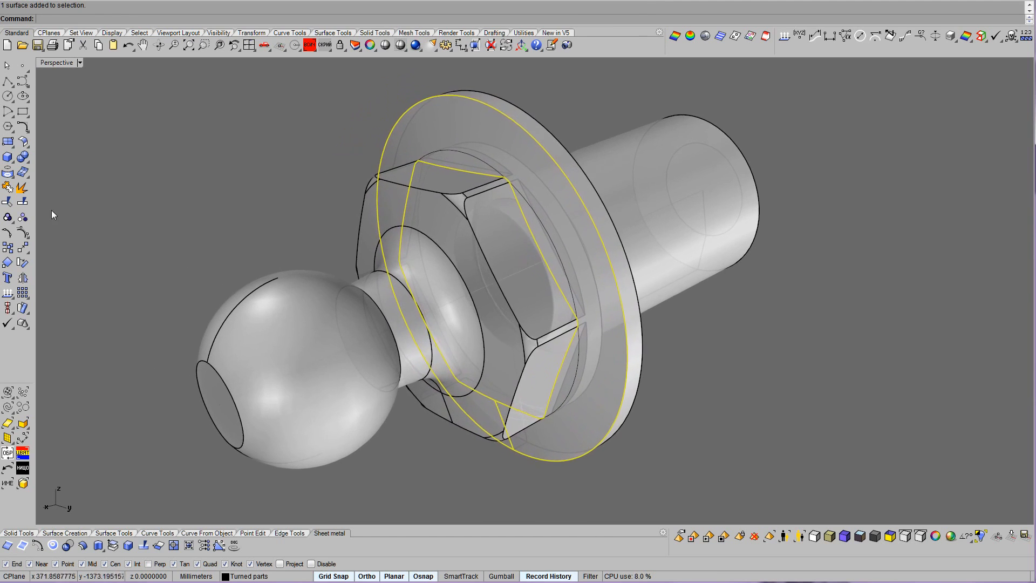
click(174, 546)
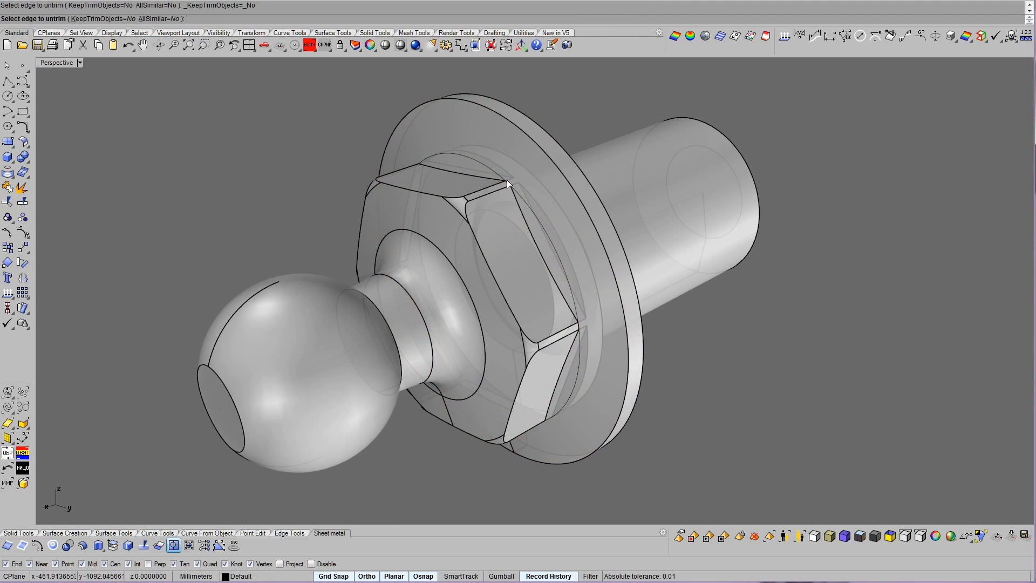
click(490, 178)
Split the flange's front face with the circle through the collar corners and delete the inner piece.
click(491, 129)
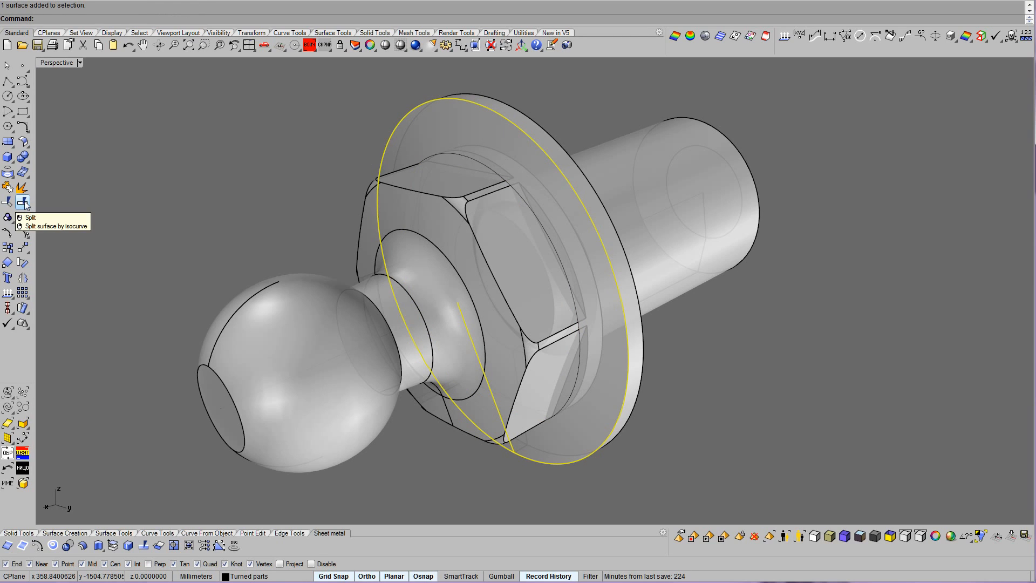
click(466, 157)
right_click(465, 157)
ctrl+click(472, 137)
key(Delete)
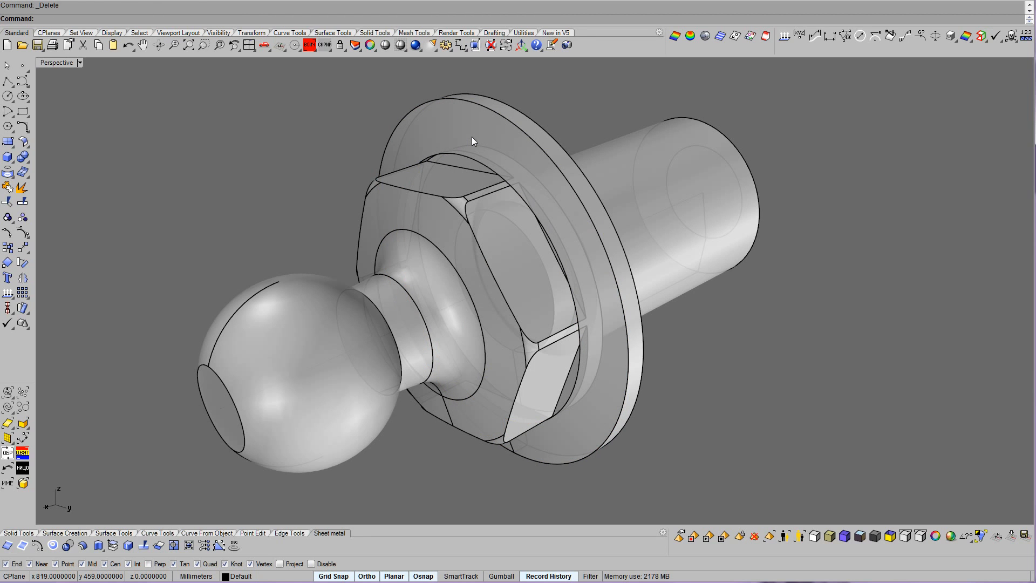
Examine the junction between collar and flange in the Bobi1, ЗайоБайо and shiny shaded display modes.
click(820, 537)
right_drag(711, 297, 711, 295)
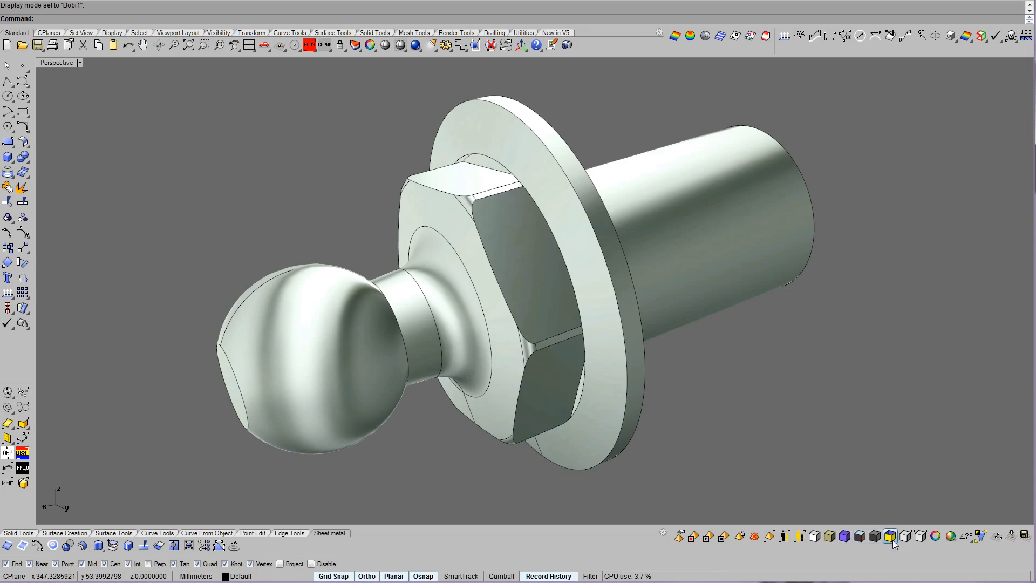
click(891, 537)
right_drag(791, 307, 794, 307)
scroll(795, 307, up, 5)
scroll(794, 306, down, 6)
scroll(794, 307, up, 6)
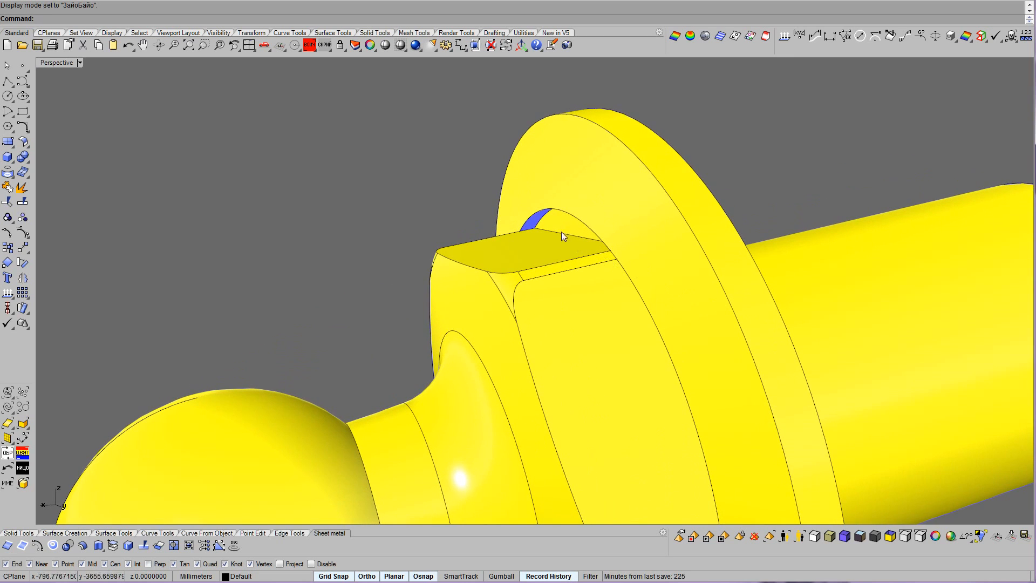
click(544, 217)
click(581, 239)
scroll(693, 324, down, 5)
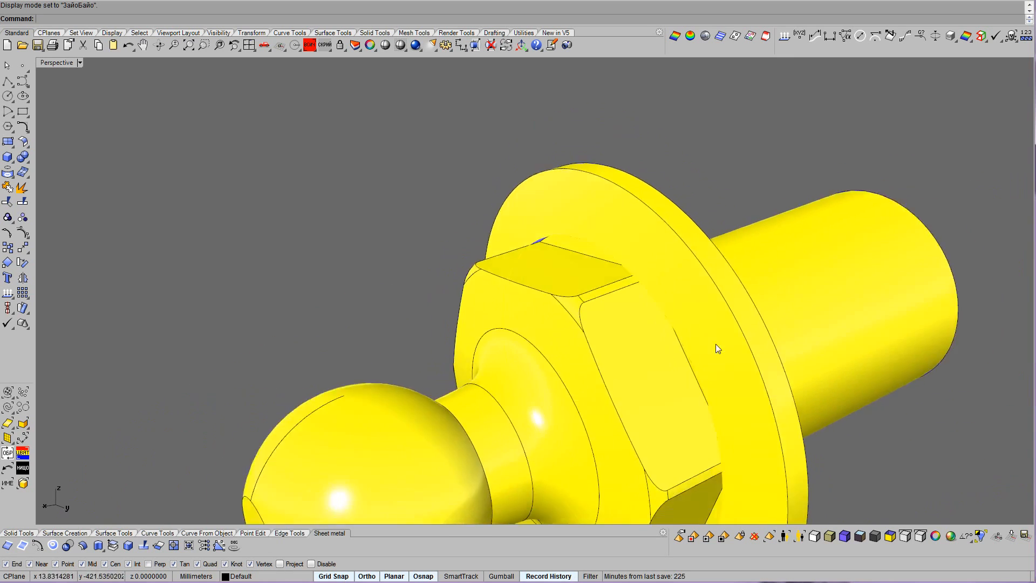
click(858, 537)
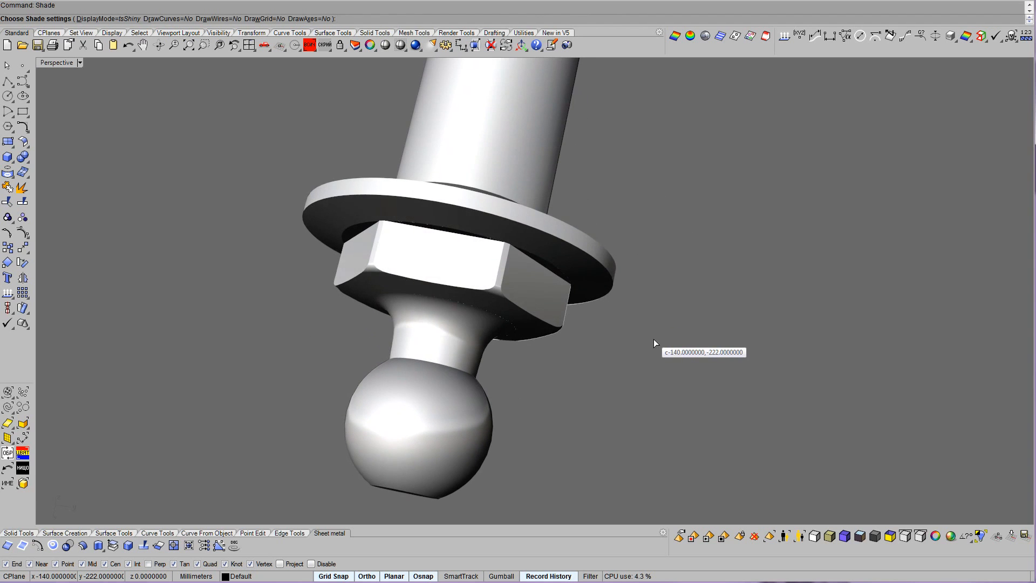
key(Escape)
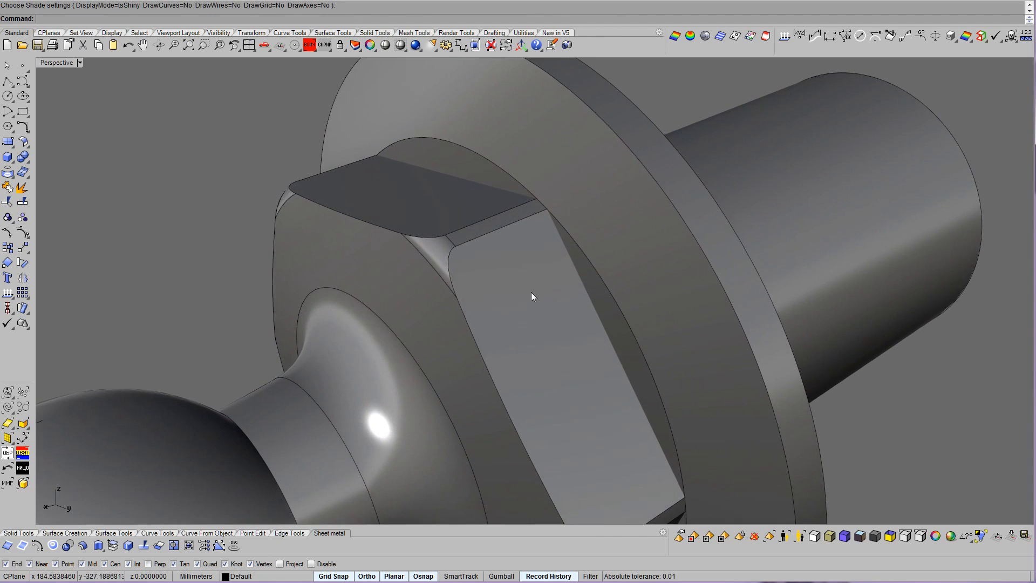
Split the hexagonal collar with the circle through its rear corners, keeping the cut-off rear ring.
click(507, 284)
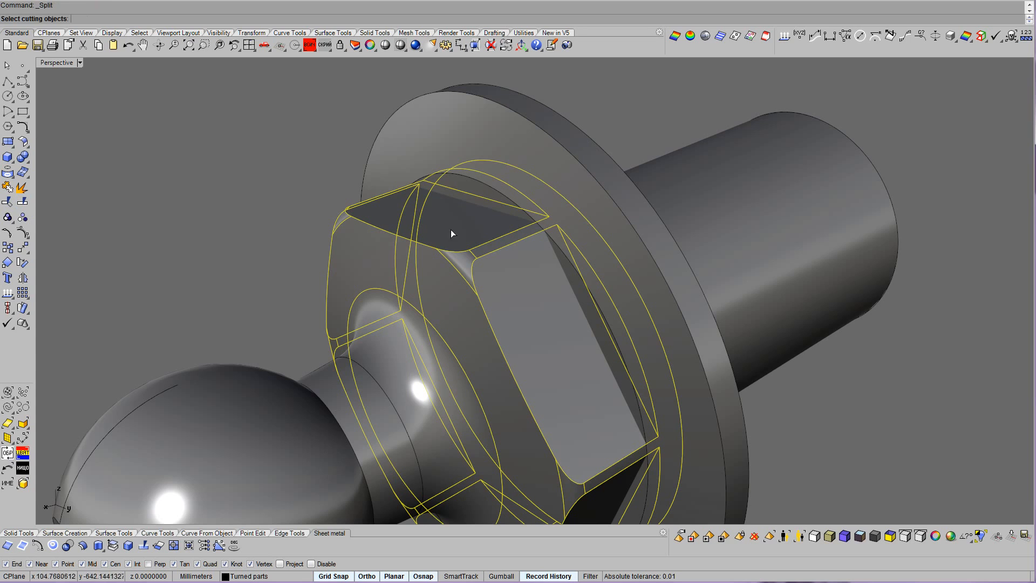
click(474, 192)
right_click(474, 193)
ctrl+click(444, 235)
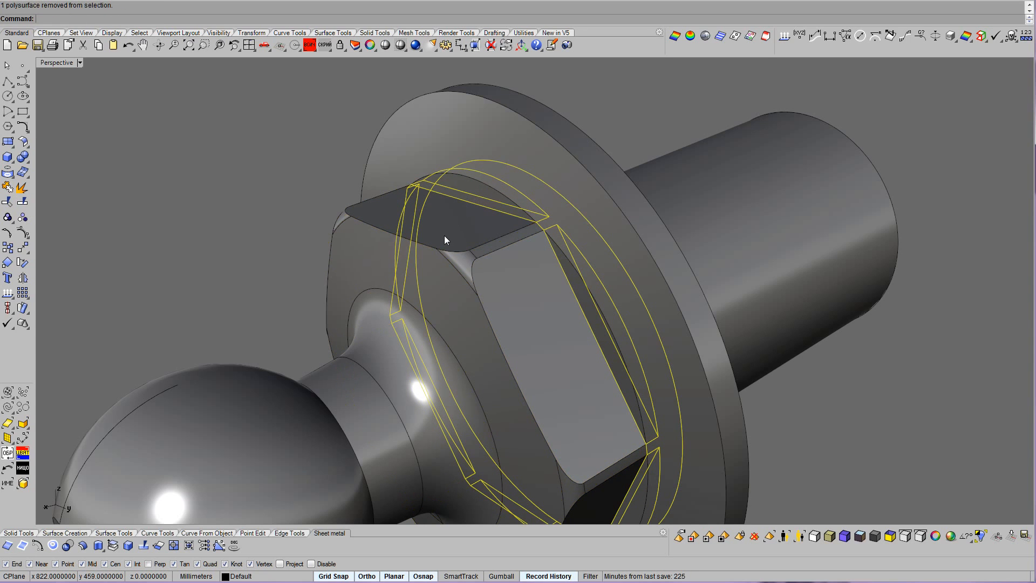
key(Delete)
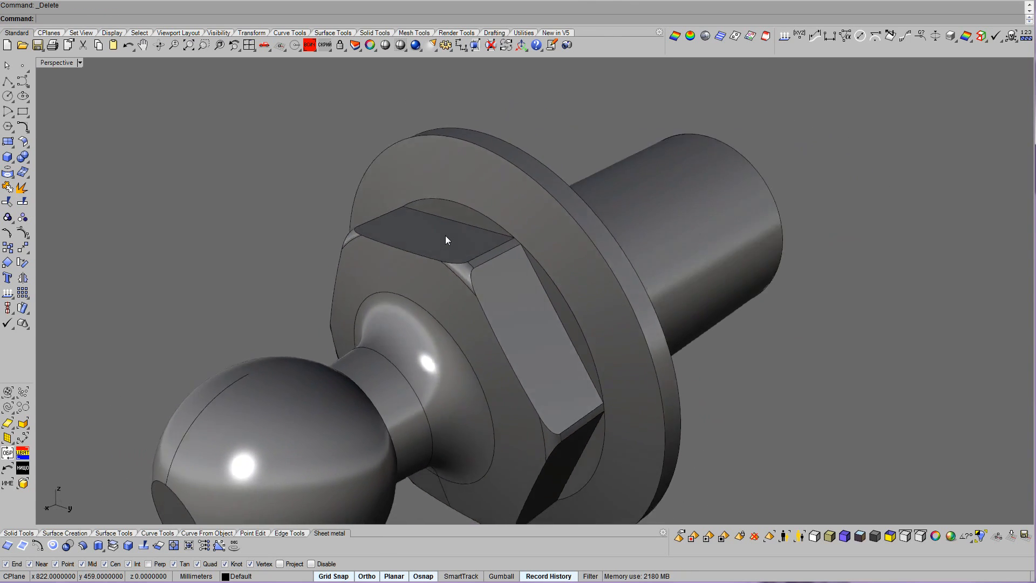
click(127, 46)
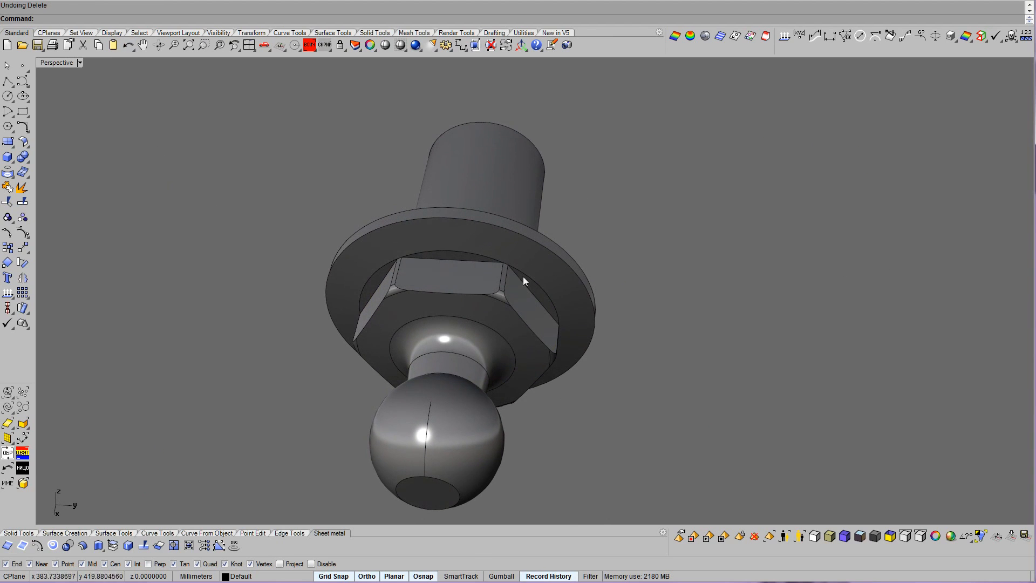
Move the cut-off rear ring of the collar clear of the stud and switch to the Bobi1 display mode.
click(495, 262)
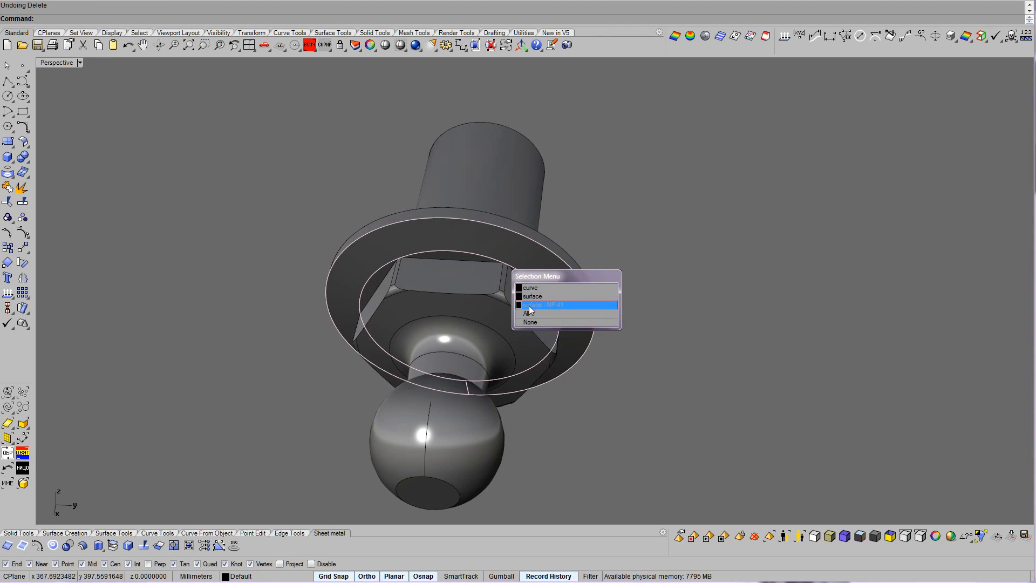
click(484, 263)
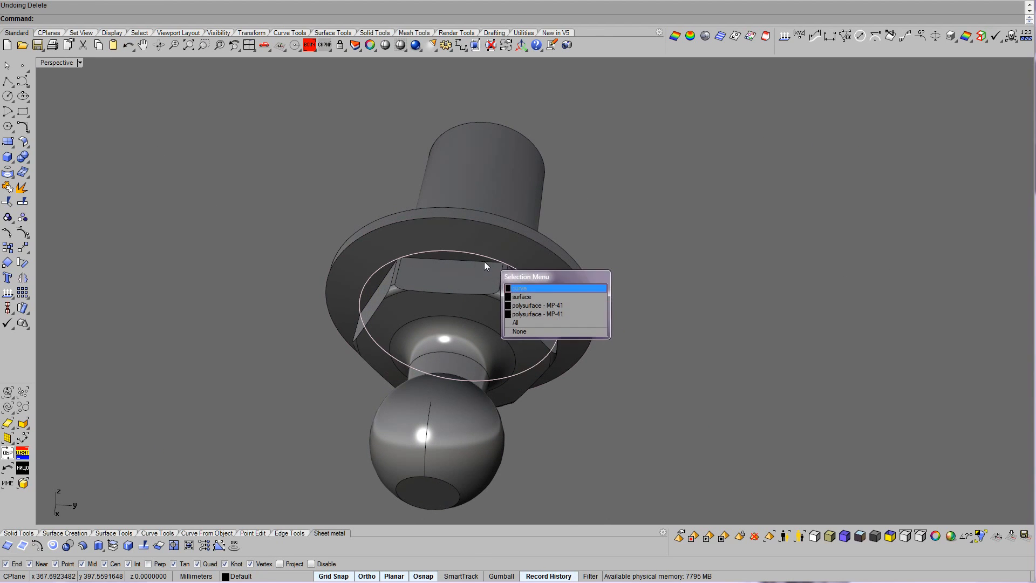
click(524, 314)
drag(524, 316, 821, 304)
click(946, 258)
mouse_move(947, 258)
right_down()
mouse_move(910, 314)
mouse_move(761, 309)
right_up()
key(F1)
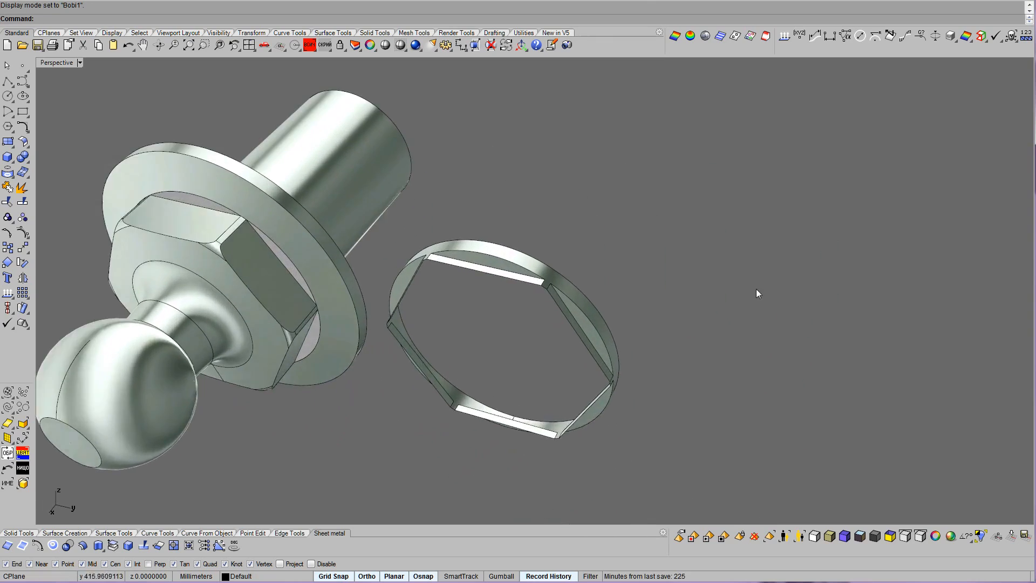
Delete the cut-off rear ring lying beside the stud.
click(817, 34)
click(586, 293)
key(Return)
scroll(656, 274, down, 10)
click(521, 231)
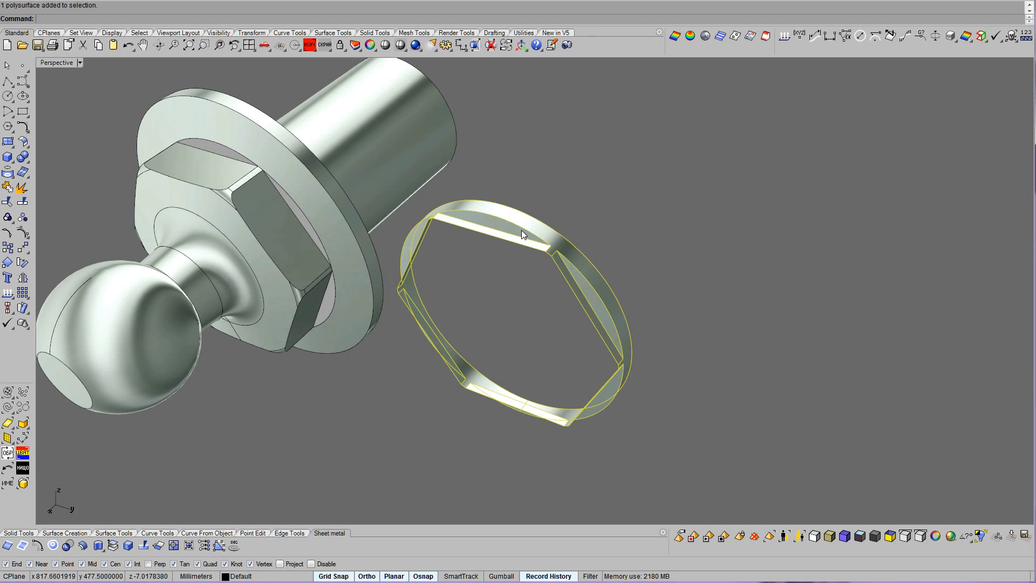
key(Delete)
scroll(522, 229, down, 3)
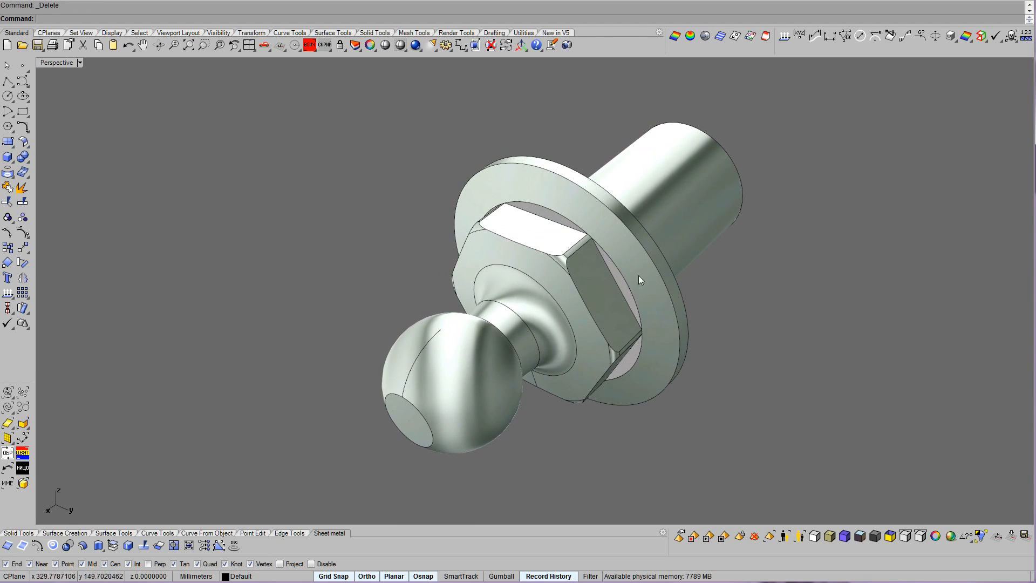
Hide the circle that runs through the collar's rear corners.
click(614, 263)
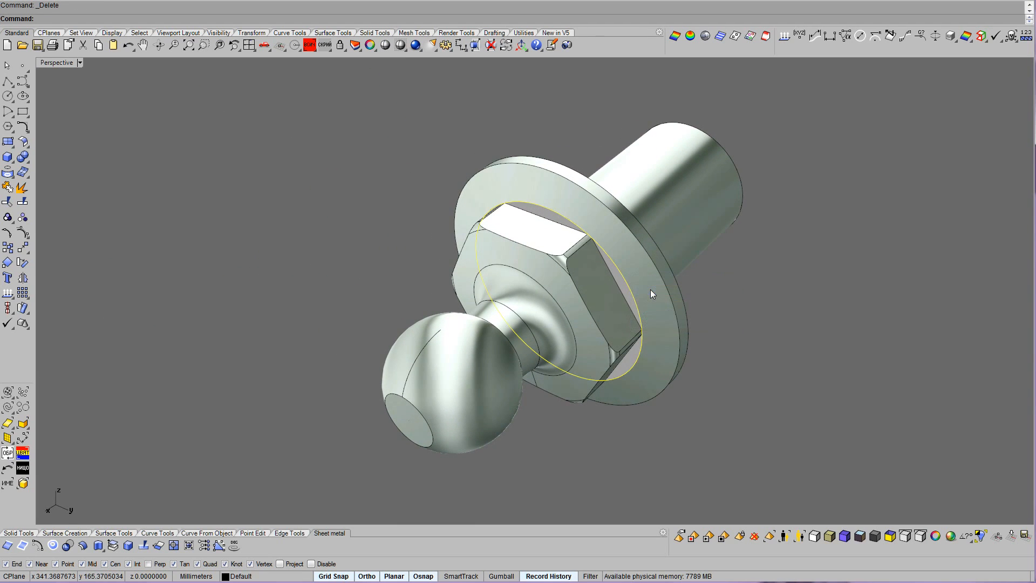
scroll(650, 294, up, 3)
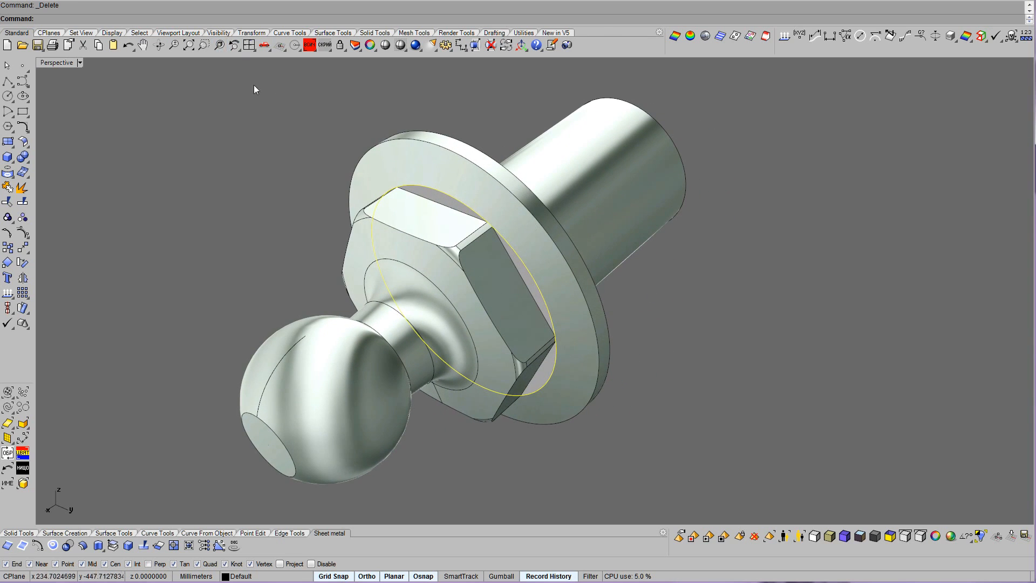
click(22, 66)
scroll(348, 189, up, 4)
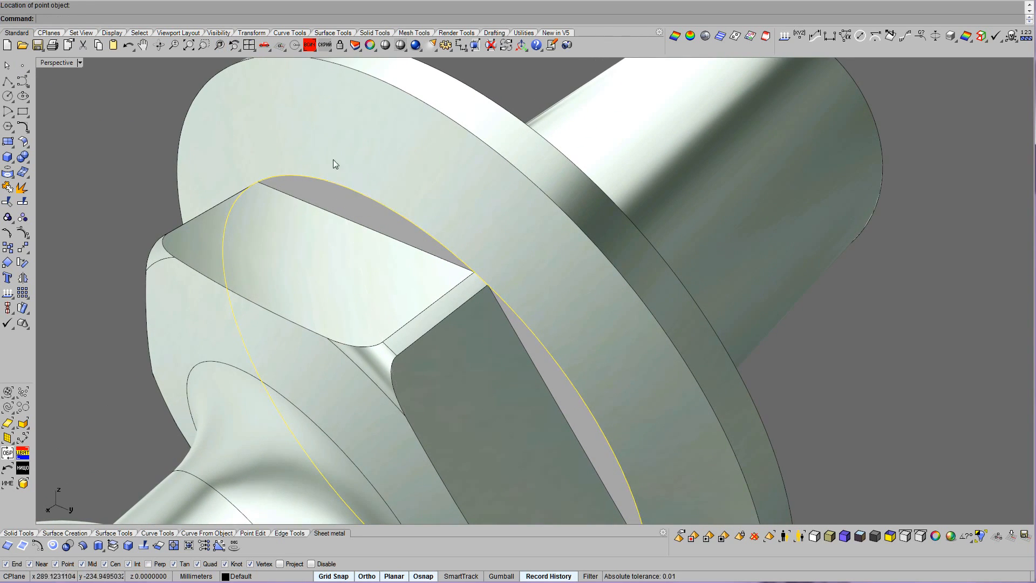
scroll(334, 170, down, 5)
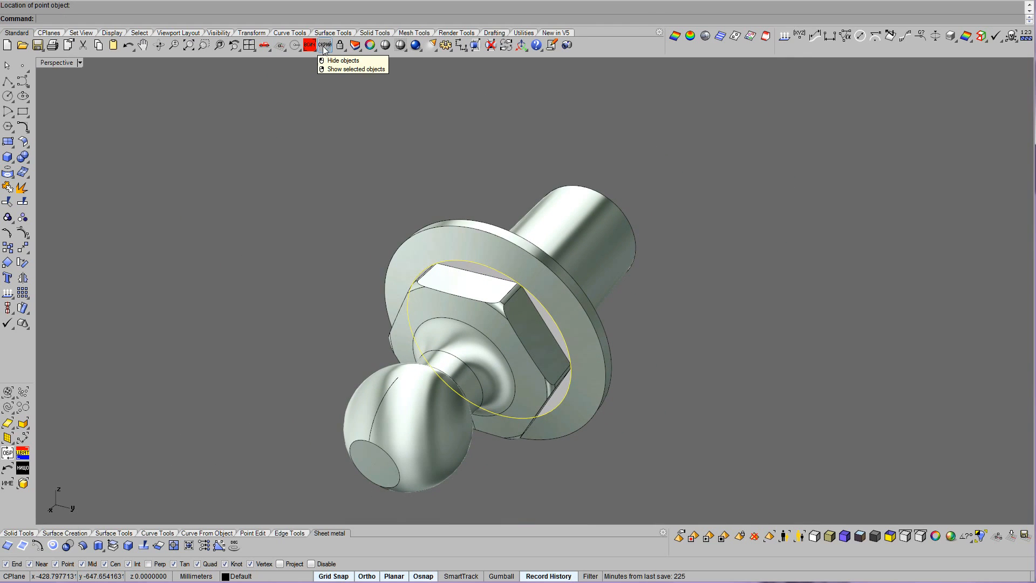
scroll(410, 283, up, 2)
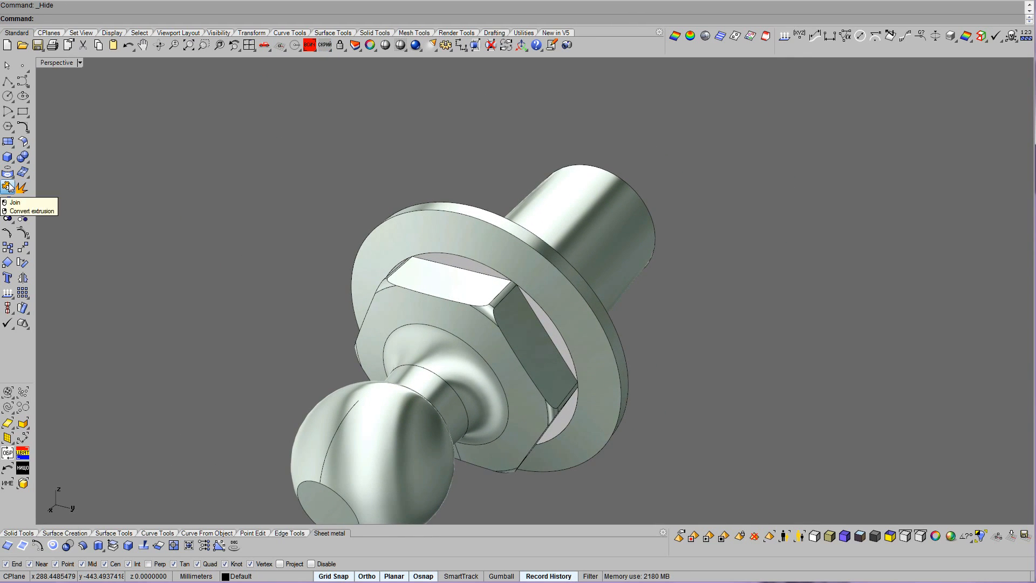
Split the flat circular surface inside the flange with the hexagonal collar and dismiss the history warning.
click(8, 187)
scroll(496, 319, up, 2)
click(425, 328)
right_click(426, 320)
click(448, 261)
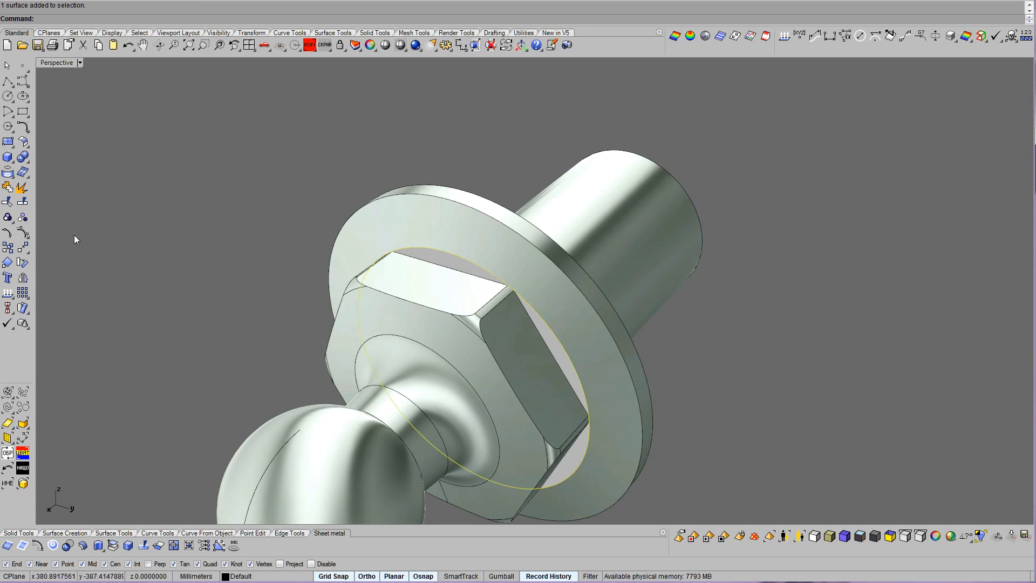
click(426, 275)
right_click(740, 441)
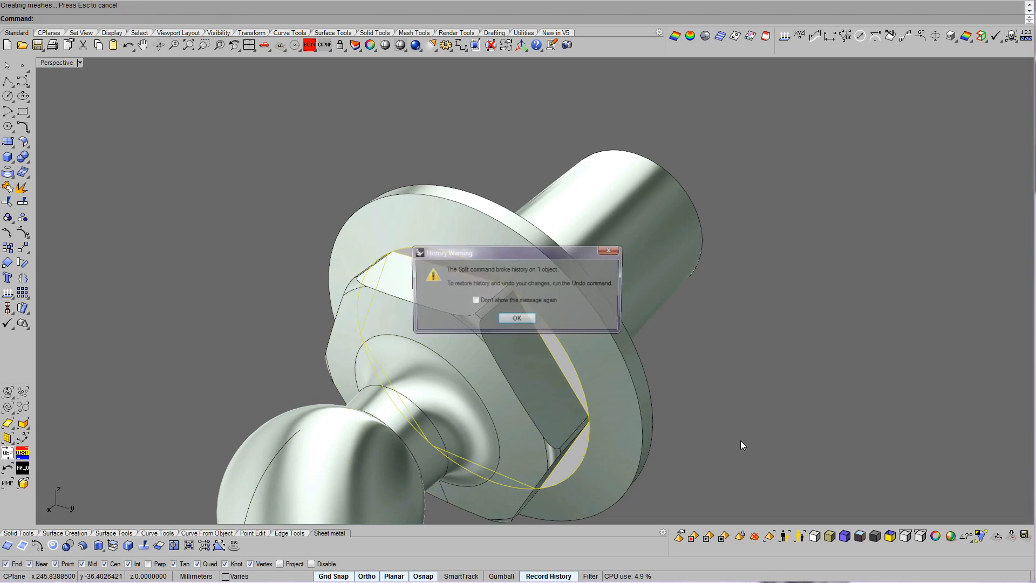
click(519, 319)
Delete the hexagonal piece of the split surface hidden behind the collar, picking it in Wireframe display, and return to Bobi1 display.
click(400, 45)
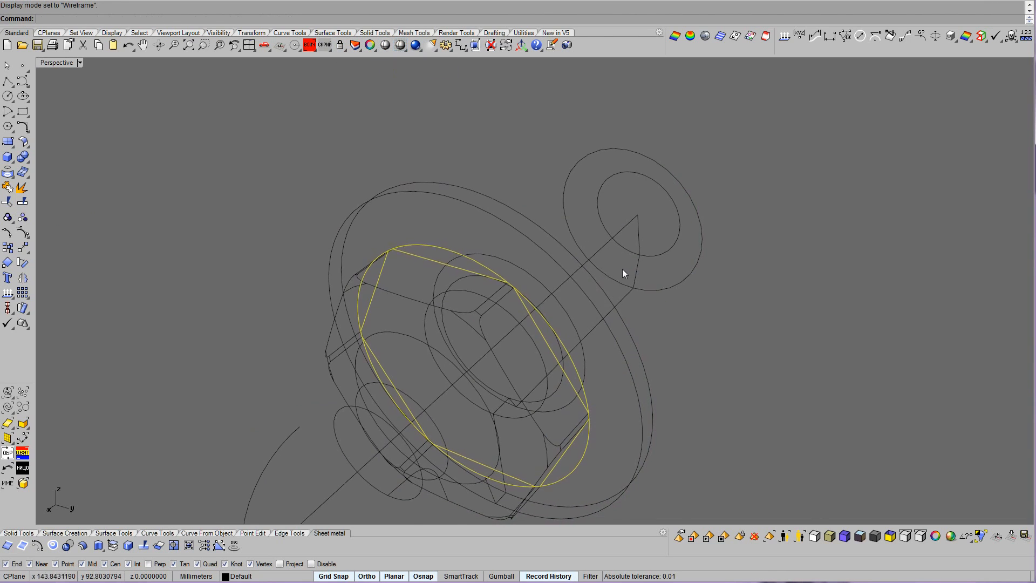
click(418, 252)
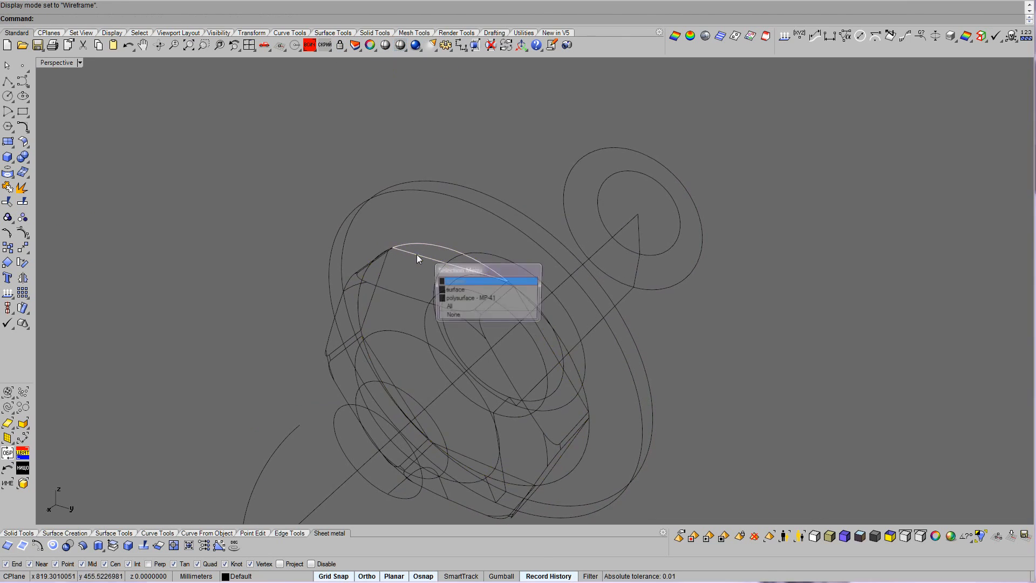
click(452, 290)
key(Delete)
scroll(453, 289, down, 4)
key(ctrl+alt+s)
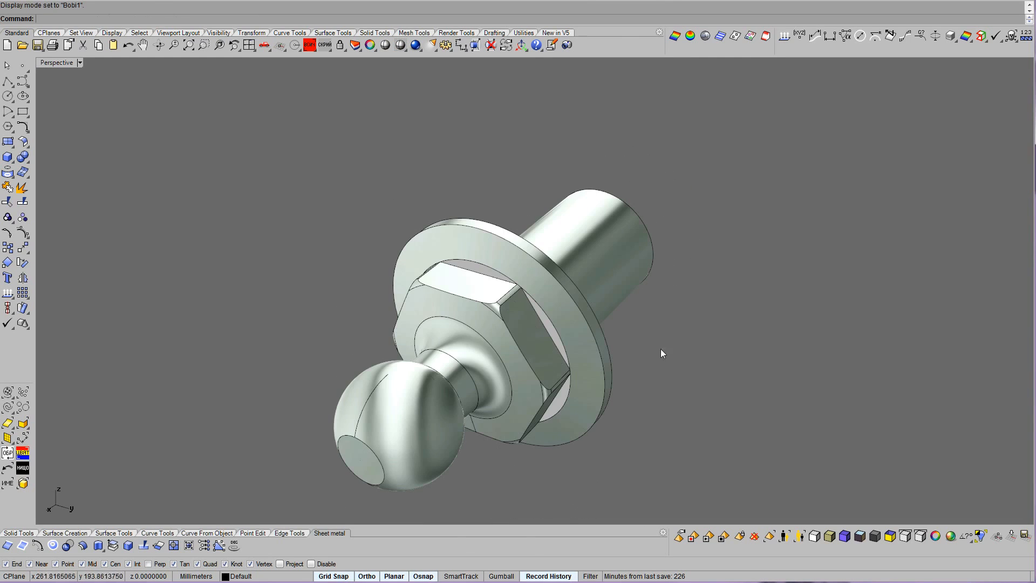
Switch to the Bobi7 display mode and join the ball-and-collar polysurface with the flange side of the stud.
key(F7)
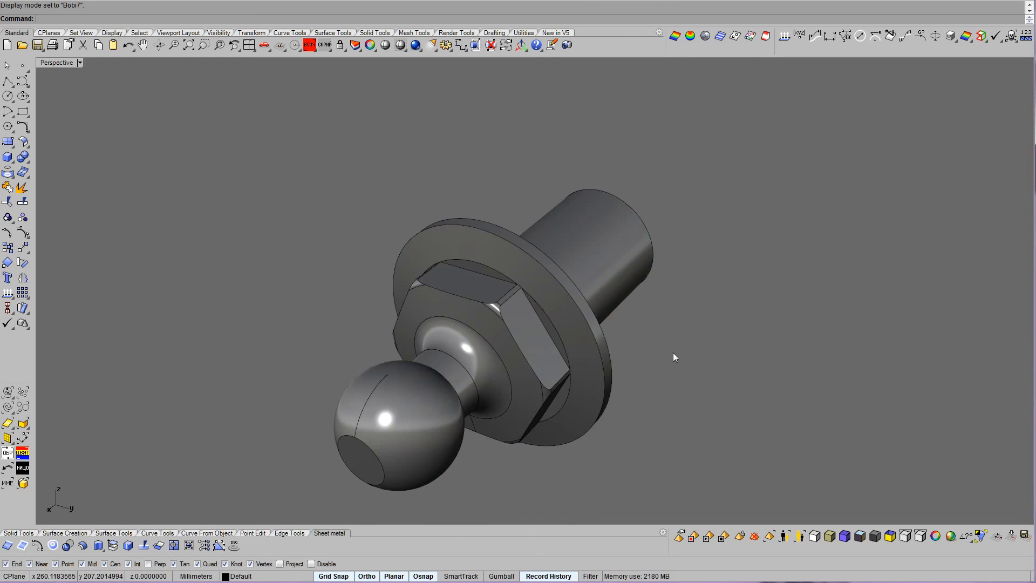
click(518, 352)
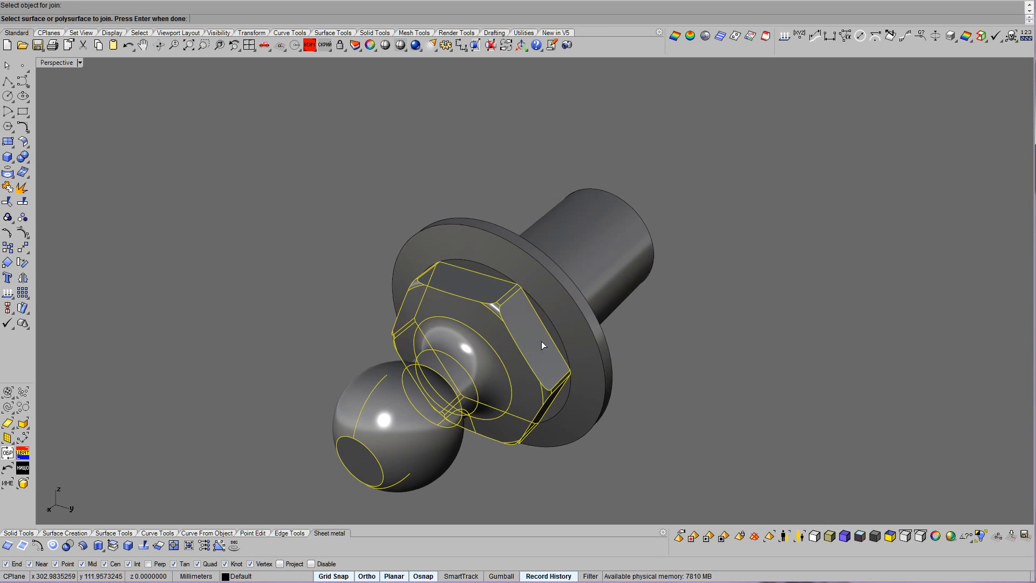
scroll(518, 352, up, 2)
click(498, 258)
right_drag(532, 317, 575, 335)
key(Return)
scroll(579, 316, down, 4)
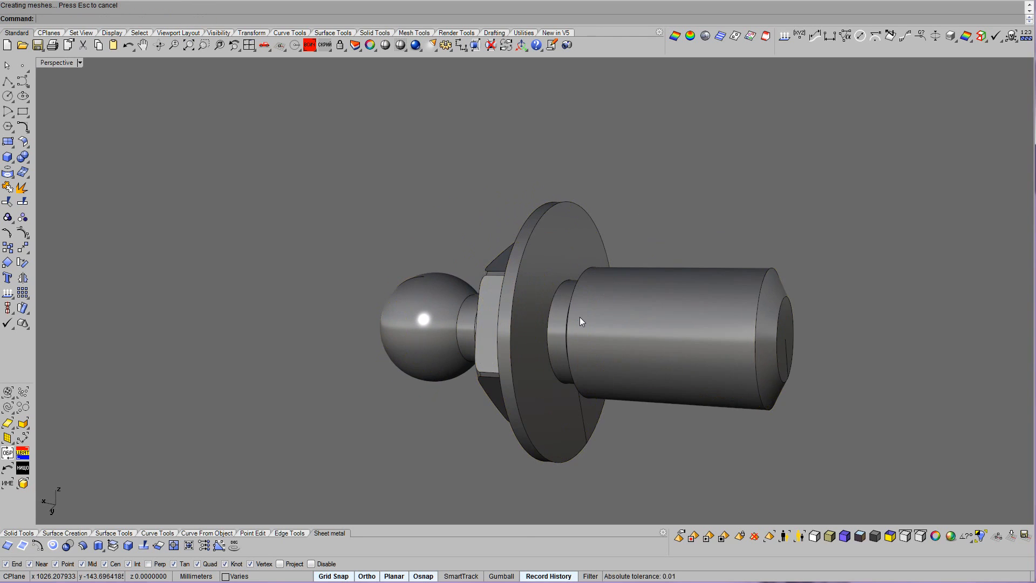
Check the selected stud as a whole and examine it from several sides, including in shiny shaded display.
drag(295, 162, 696, 427)
scroll(465, 291, up, 6)
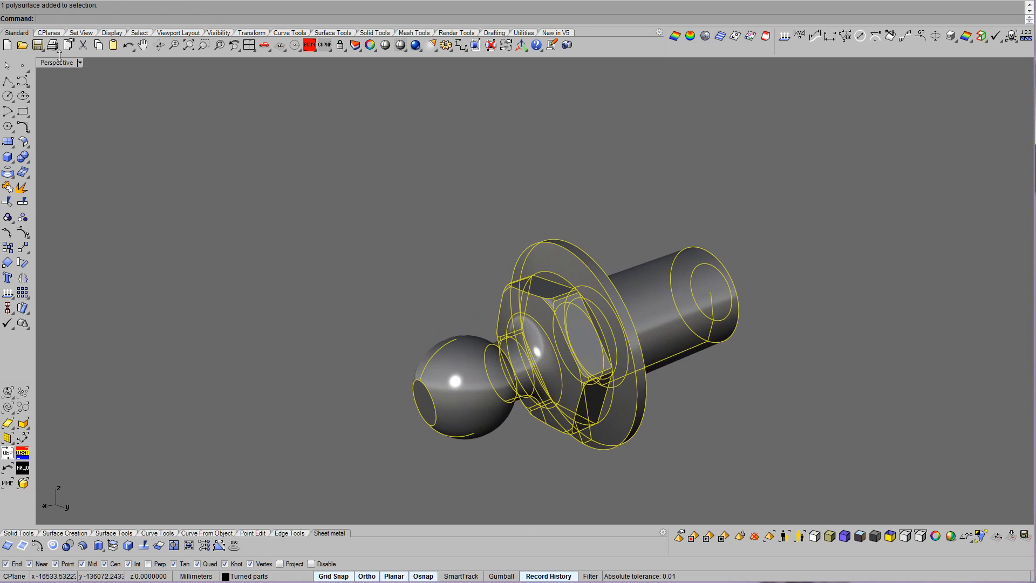
click(274, 240)
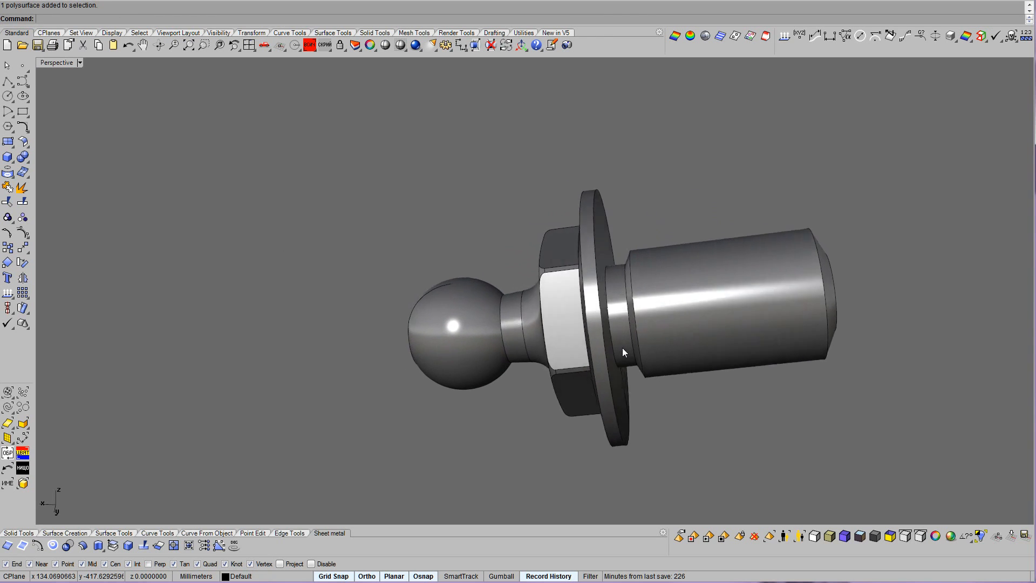
right_drag(623, 348, 749, 367)
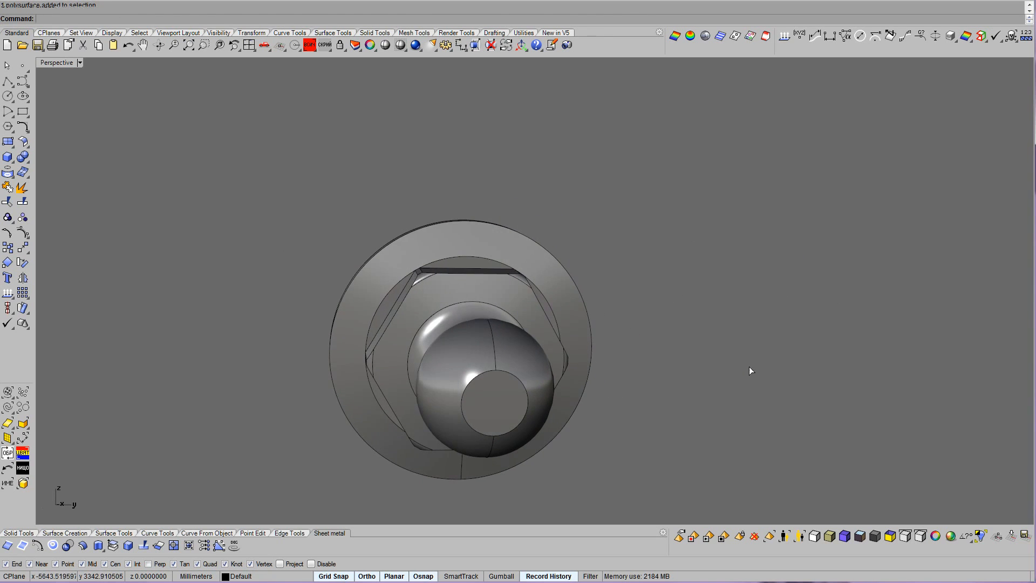
key(ctrl+alt+s)
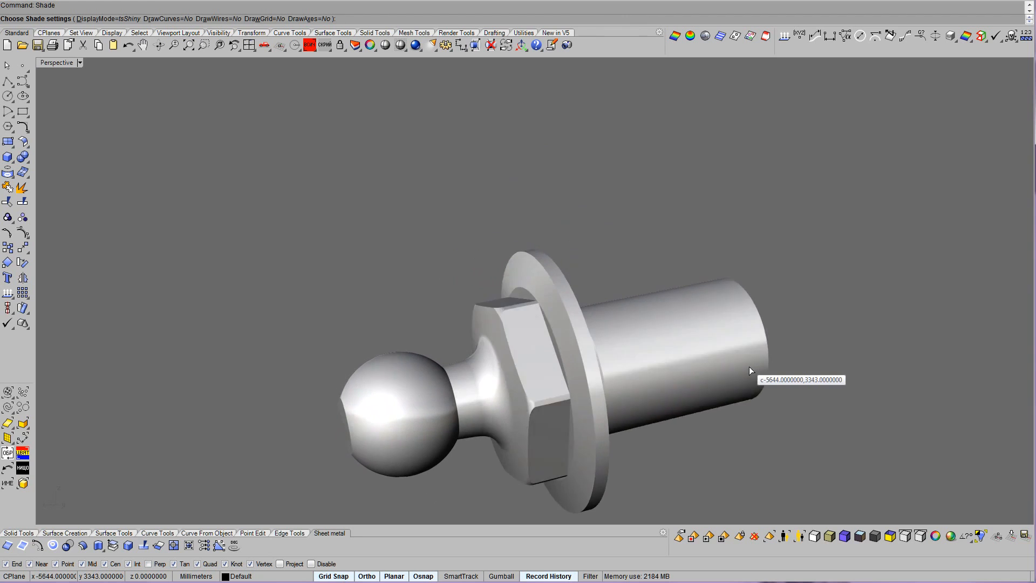
key(Escape)
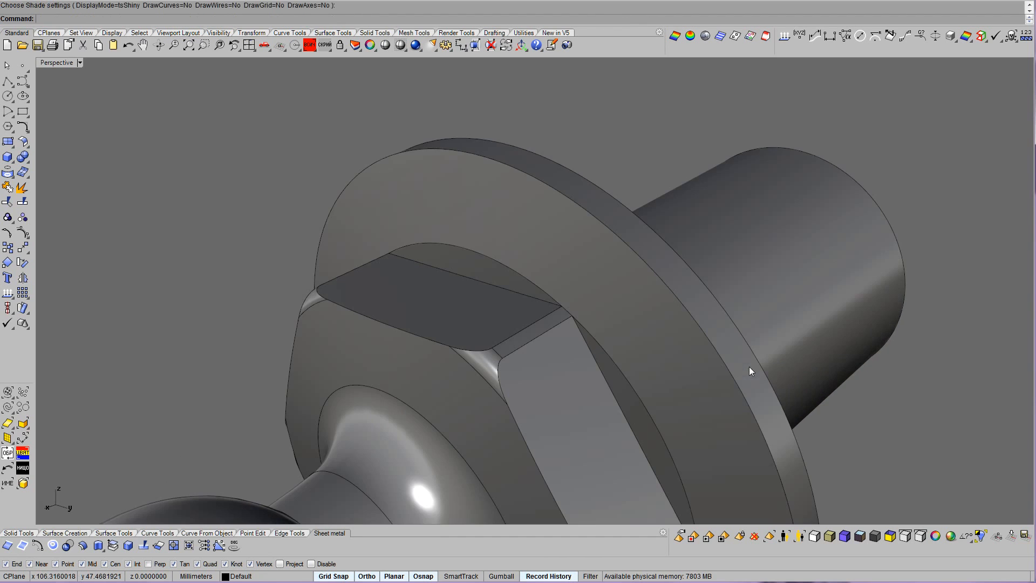
Try to fillet the hexagonal collar's rear edges with a 0.4 mm radius, checking the junction in shiny shaded display.
click(19, 533)
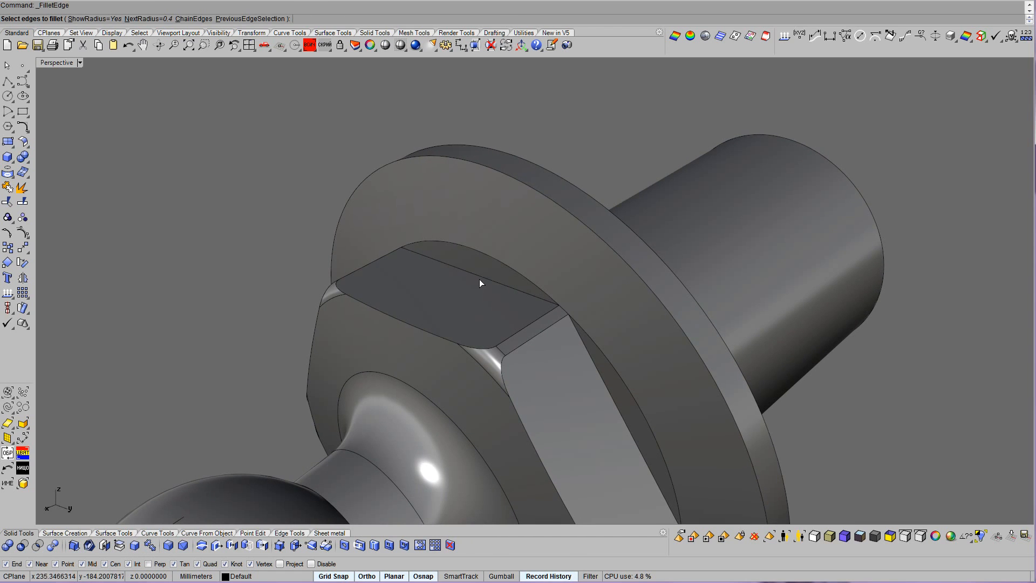
click(581, 348)
click(452, 306)
click(404, 394)
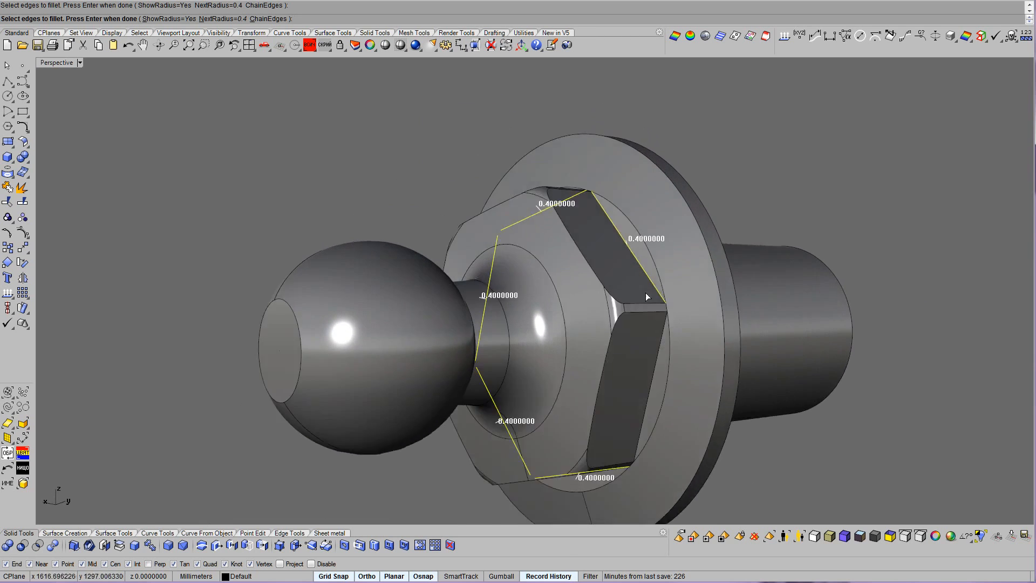
key(Return)
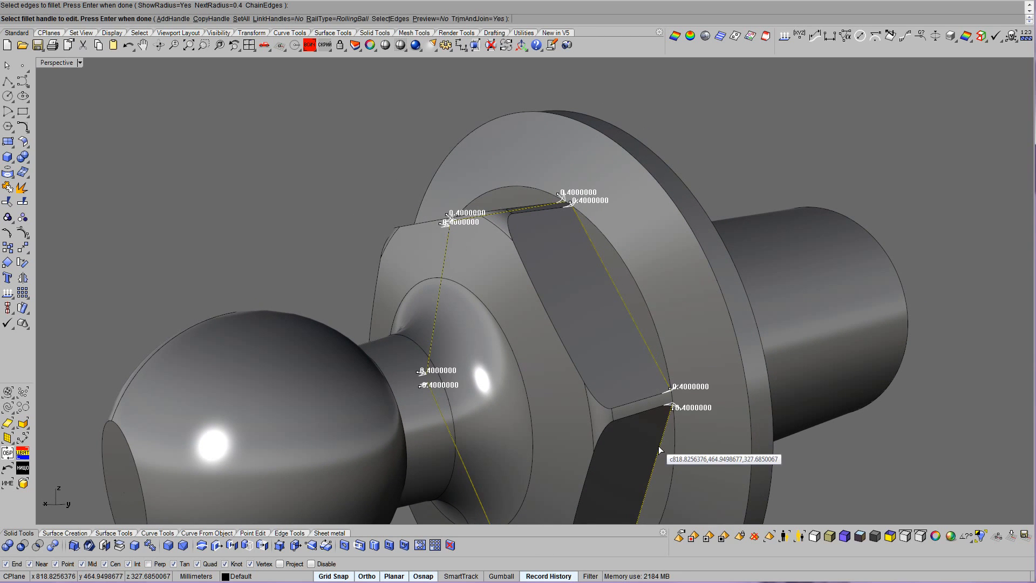
key(Return)
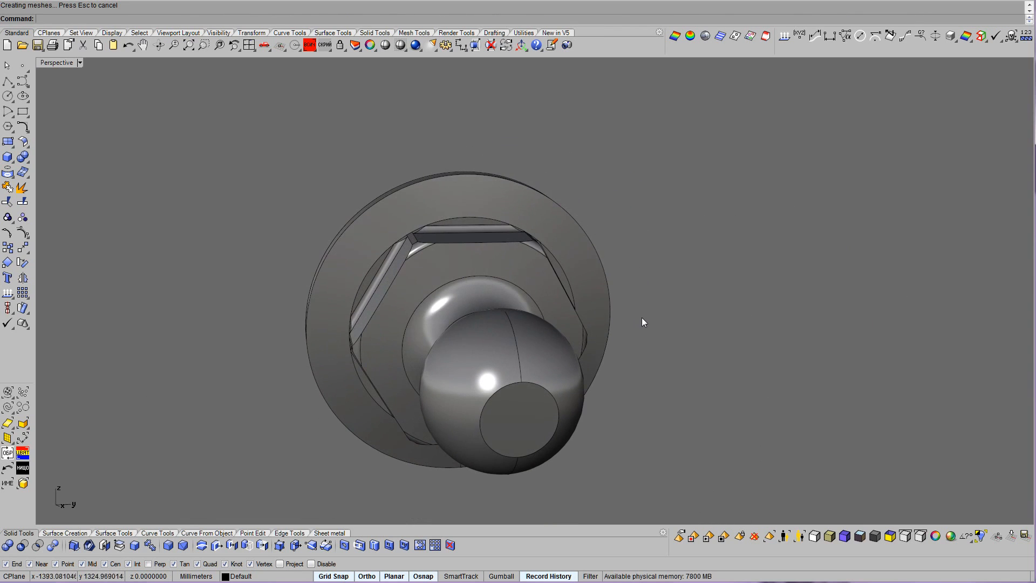
key(ctrl+alt+s)
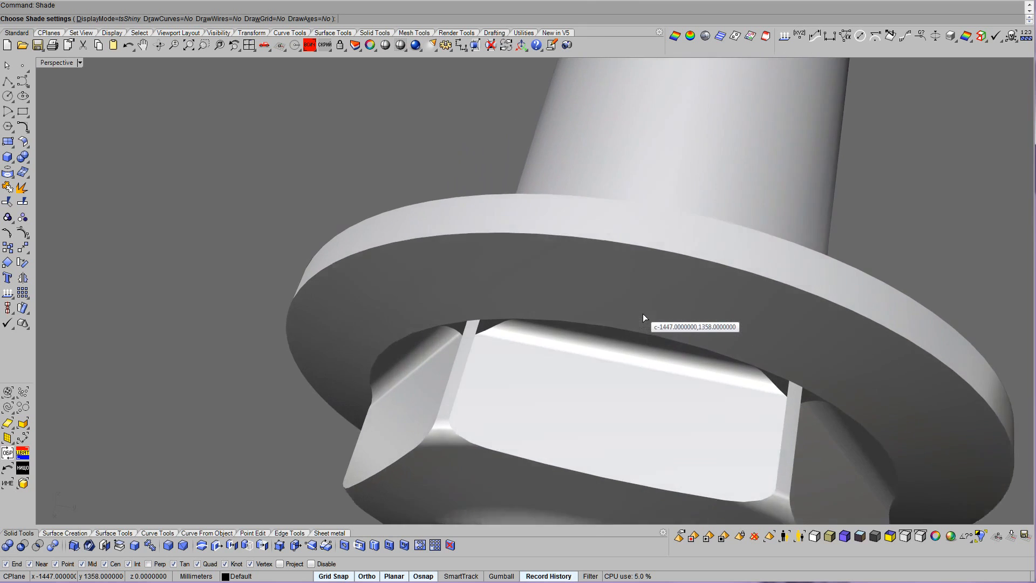
key(Escape)
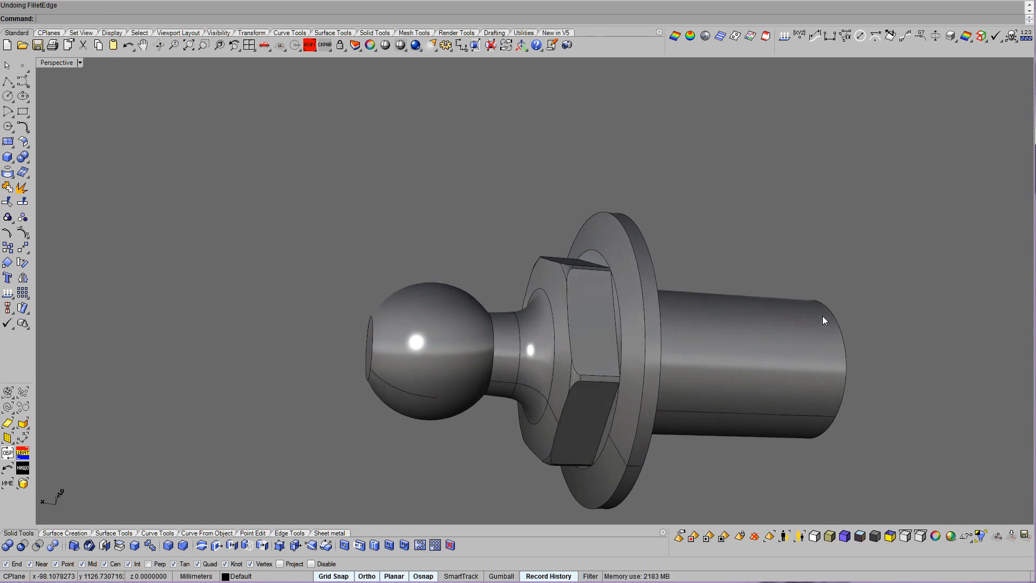
View the stud in shiny shaded display, select it, and show all hidden objects of the assembly.
right_click(822, 316)
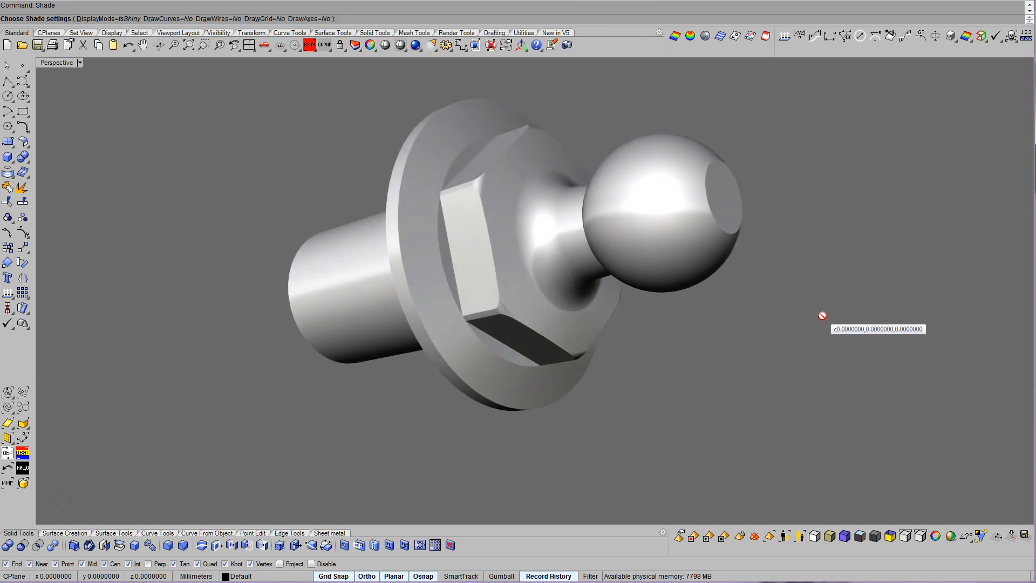
key(Escape)
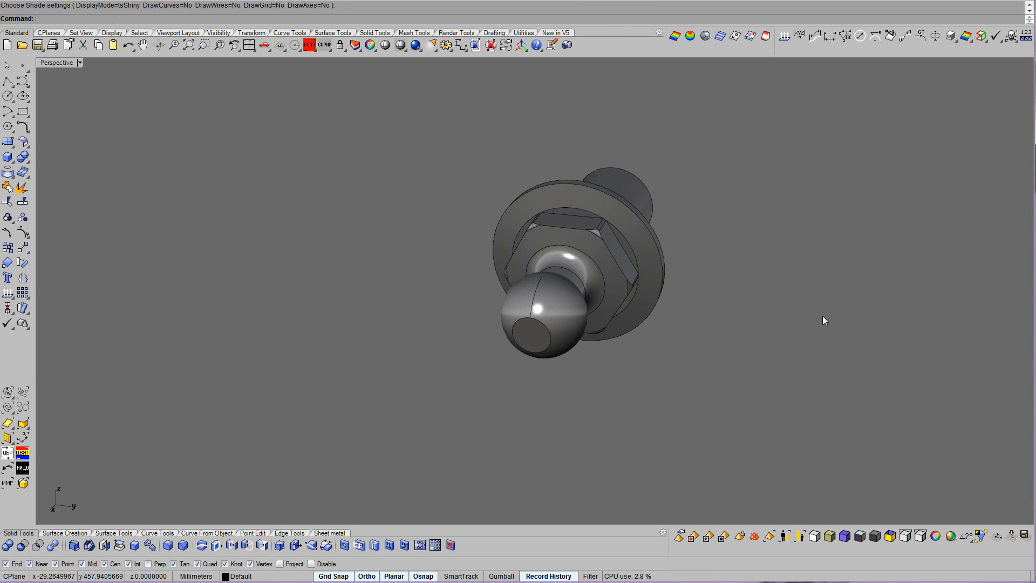
click(628, 256)
middle_click(682, 258)
click(703, 272)
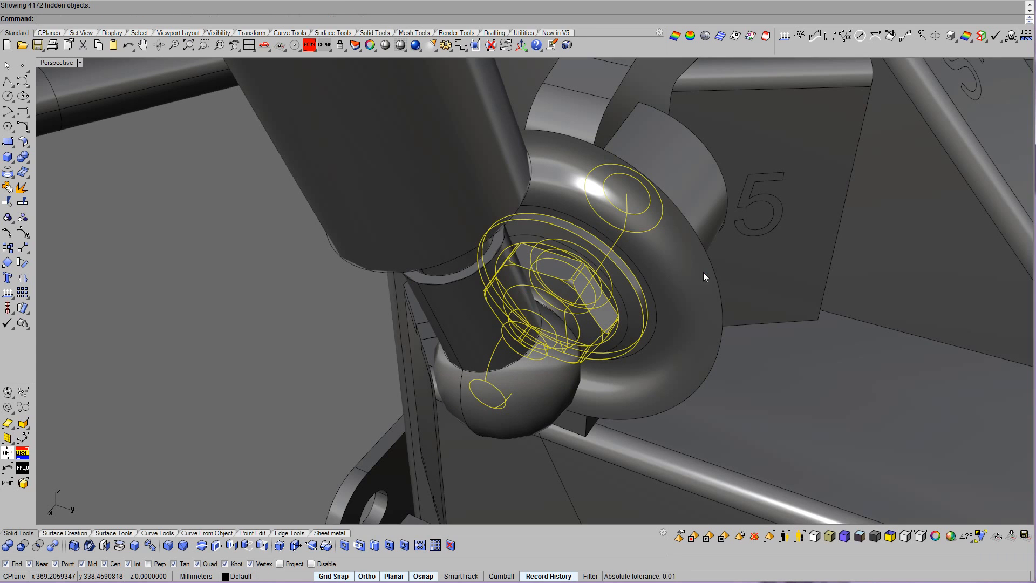
Add the overlapping ball stud MP-38 to the selection and invert it to isolate both studs.
click(542, 238)
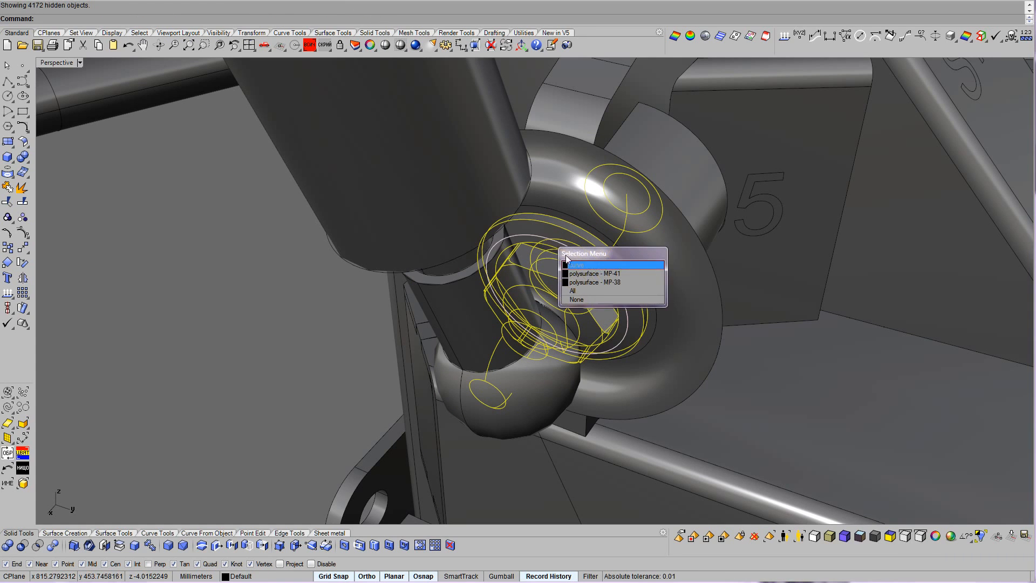
click(593, 282)
middle_click(596, 258)
click(617, 275)
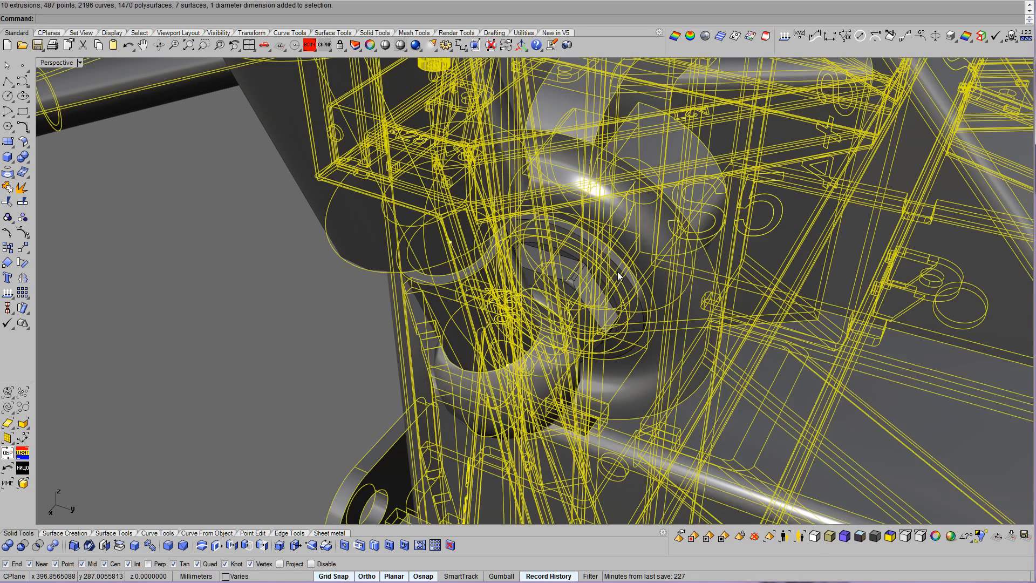
Move the reworked wide-flanged stud sideways so it stands beside the narrow-flanged MP-38 stud.
drag(560, 282, 692, 286)
key(Escape)
scroll(804, 303, up, 3)
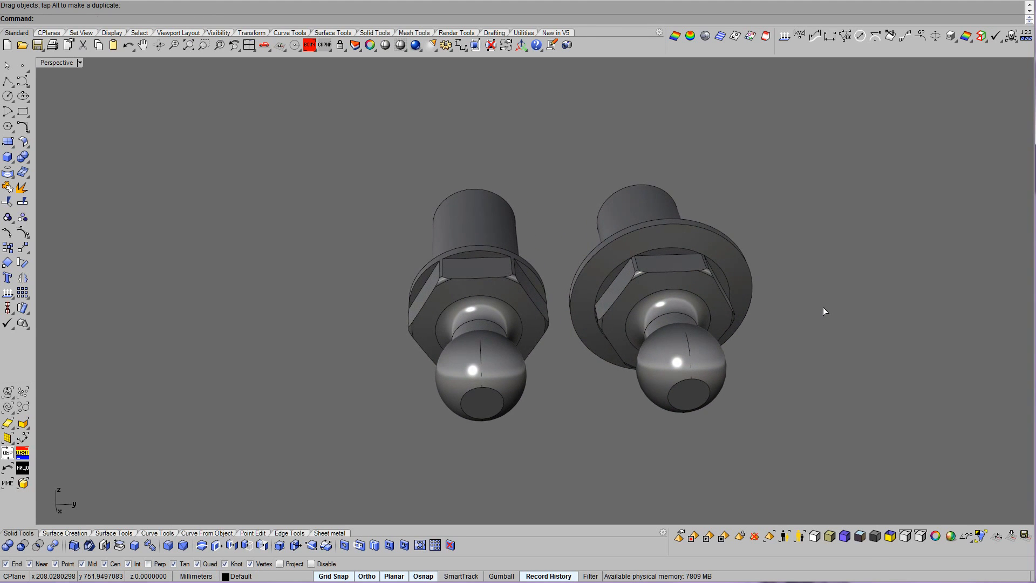
Compare the two ball studs side by side in the Bobi1 and shiny shaded display modes.
key(F4)
scroll(824, 307, up, 2)
mouse_move(824, 307)
right_down()
mouse_move(824, 326)
mouse_move(823, 306)
right_up()
key(F5)
key(F6)
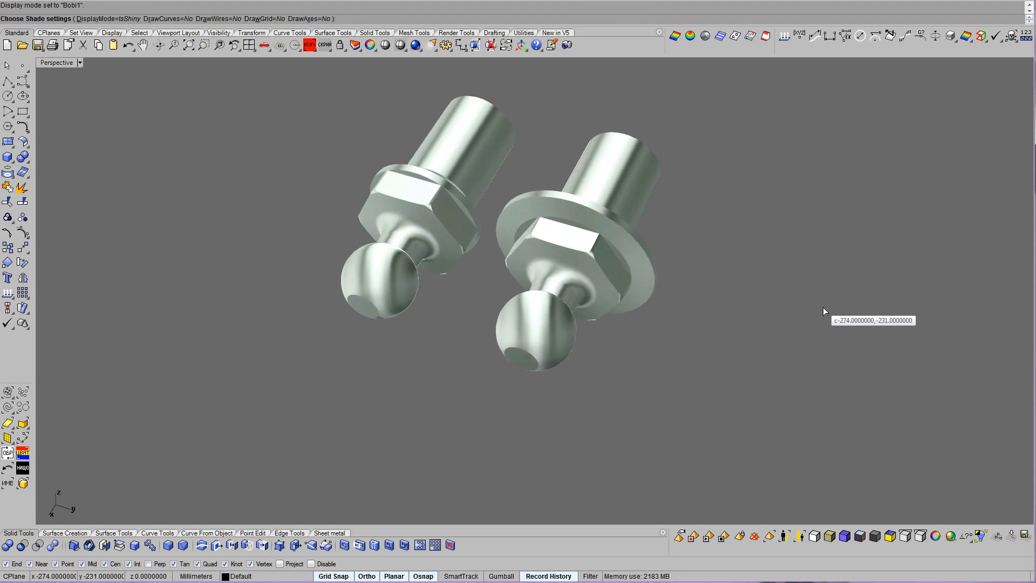
key(Escape)
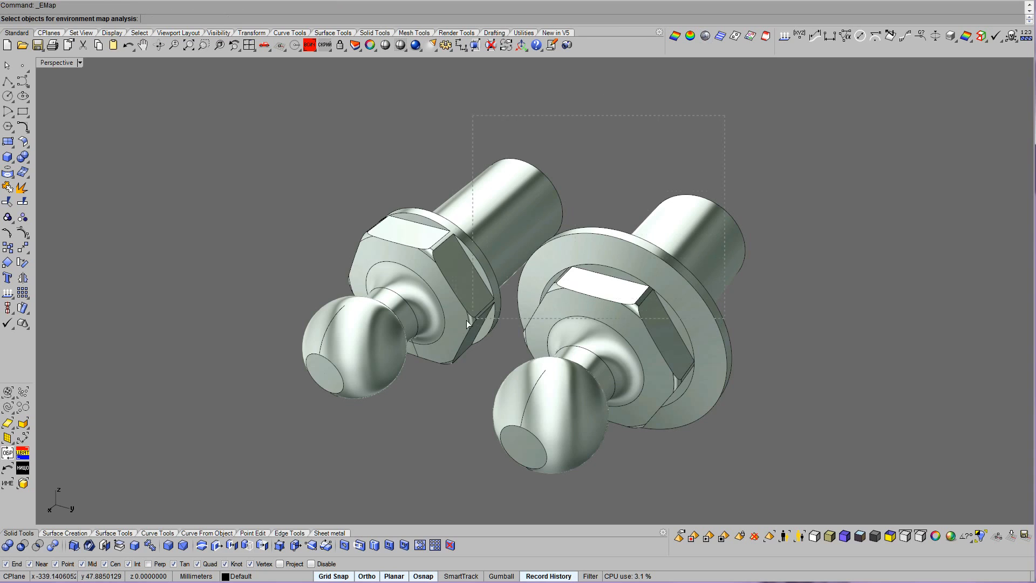
Examine the surface reflections of both ball studs with environment map analysis, cycling through fluorescent, sunroom, brushed silver and arches maps.
drag(496, 305, 452, 327)
right_click(452, 327)
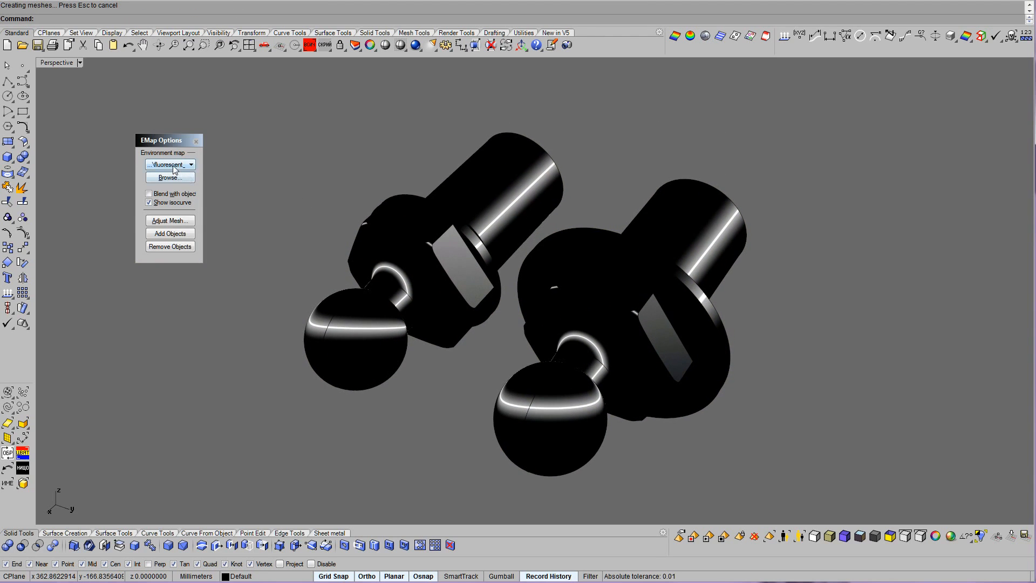
scroll(174, 170, down, 3)
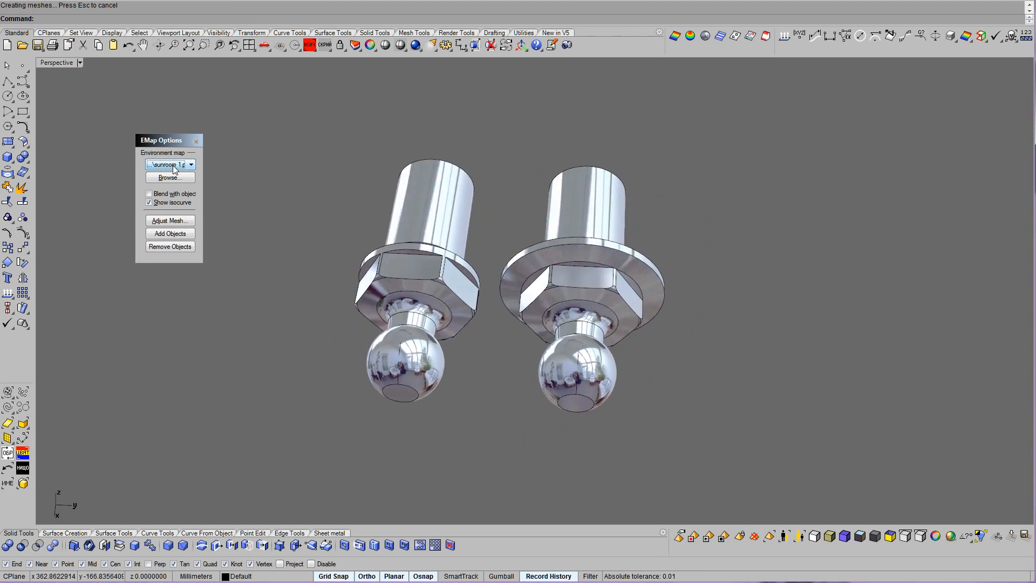
scroll(174, 170, down, 4)
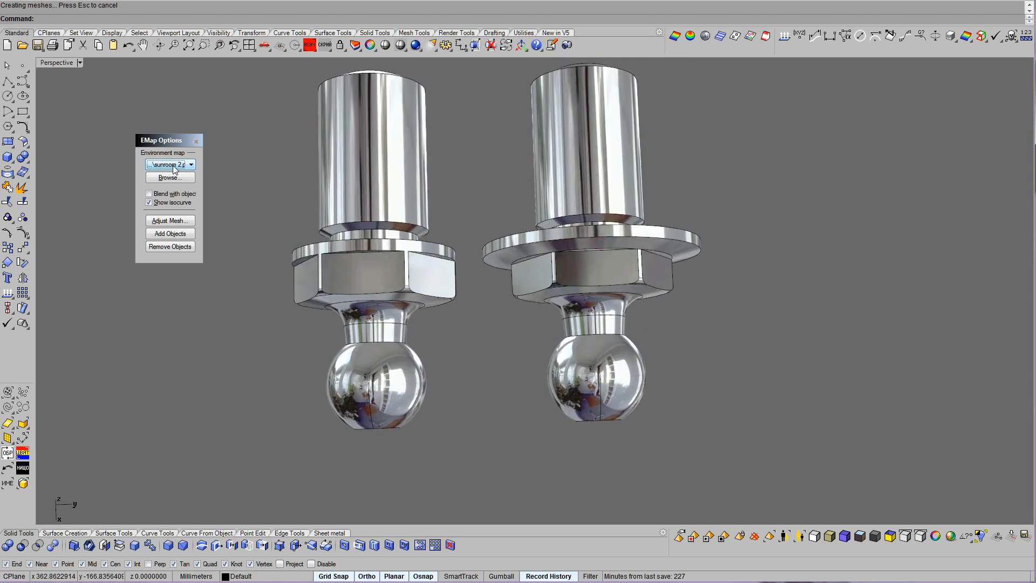
scroll(173, 170, down, 3)
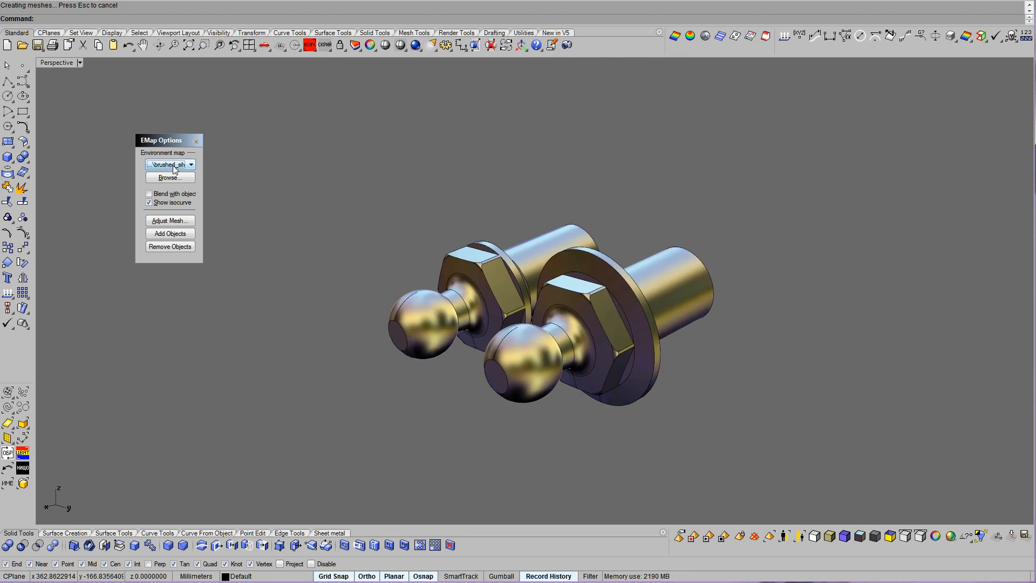
scroll(173, 170, down, 3)
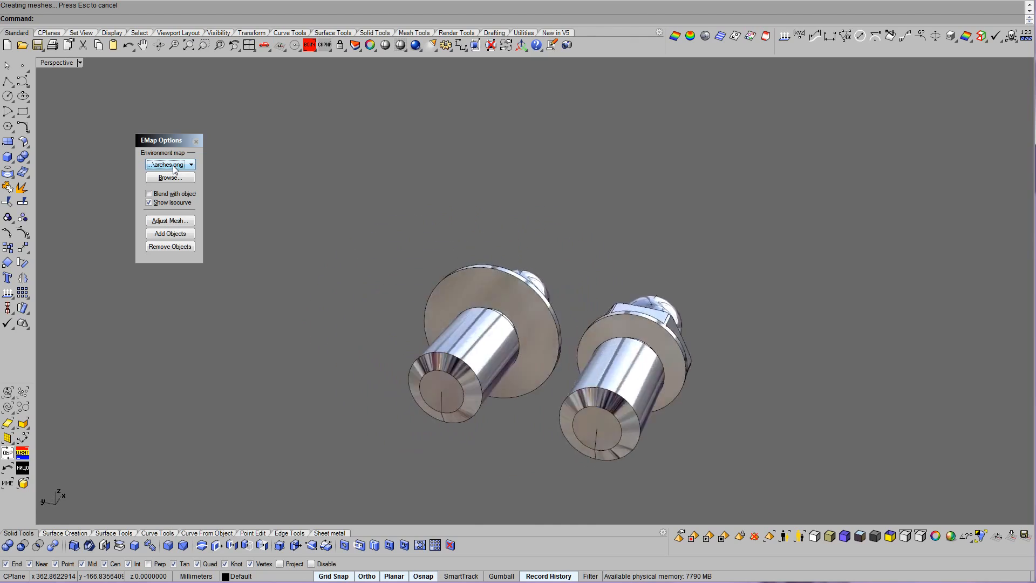
scroll(174, 170, down, 1)
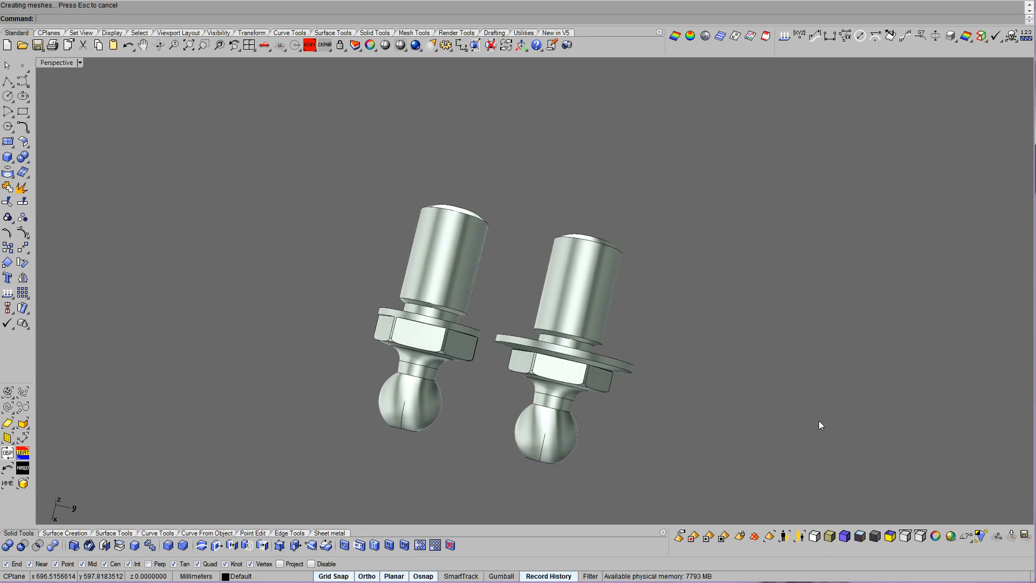
Measure one flat of the MP-38 stud's hexagonal collar between the midpoints of its opposite edges.
click(829, 37)
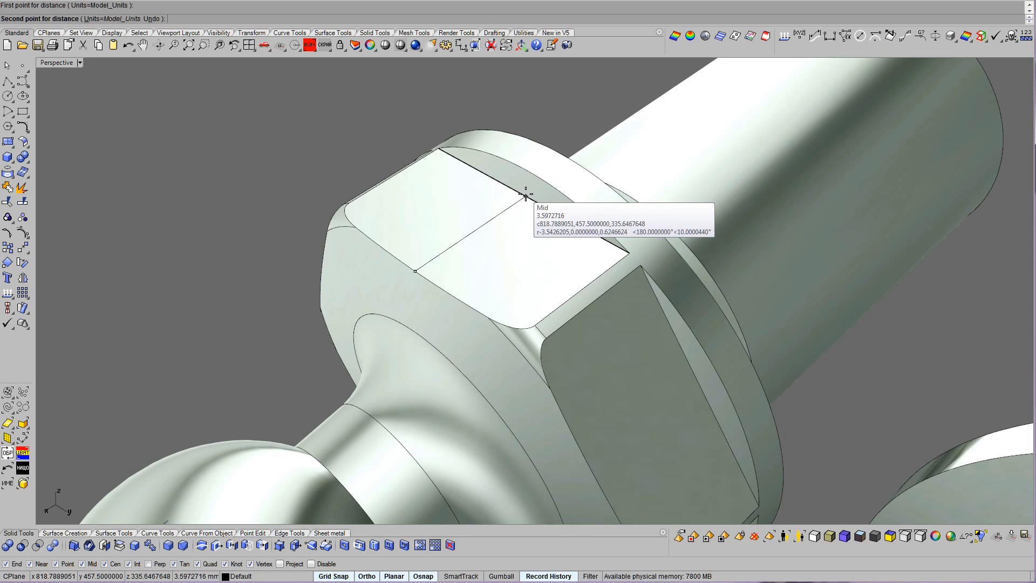
right_drag(526, 194, 512, 190)
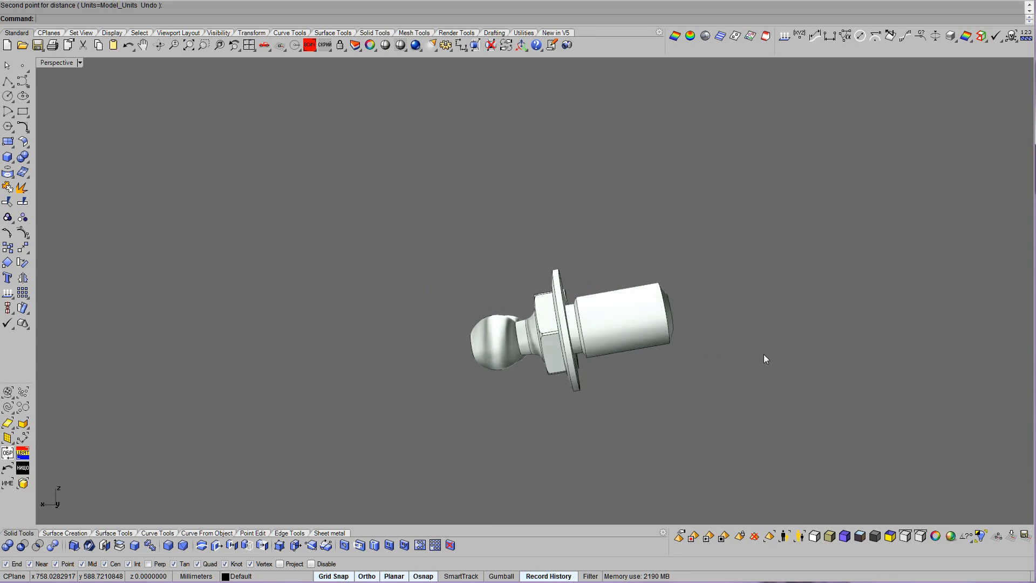
Select the wide-flanged ball stud together with its tapered bushing in the assembly and isolate the two parts.
drag(616, 385, 469, 384)
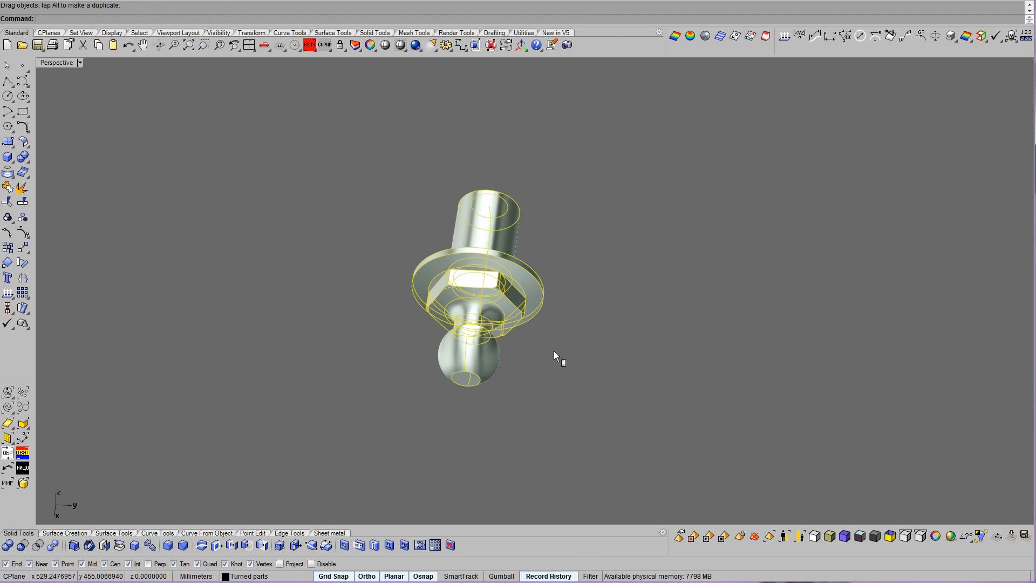
click(575, 368)
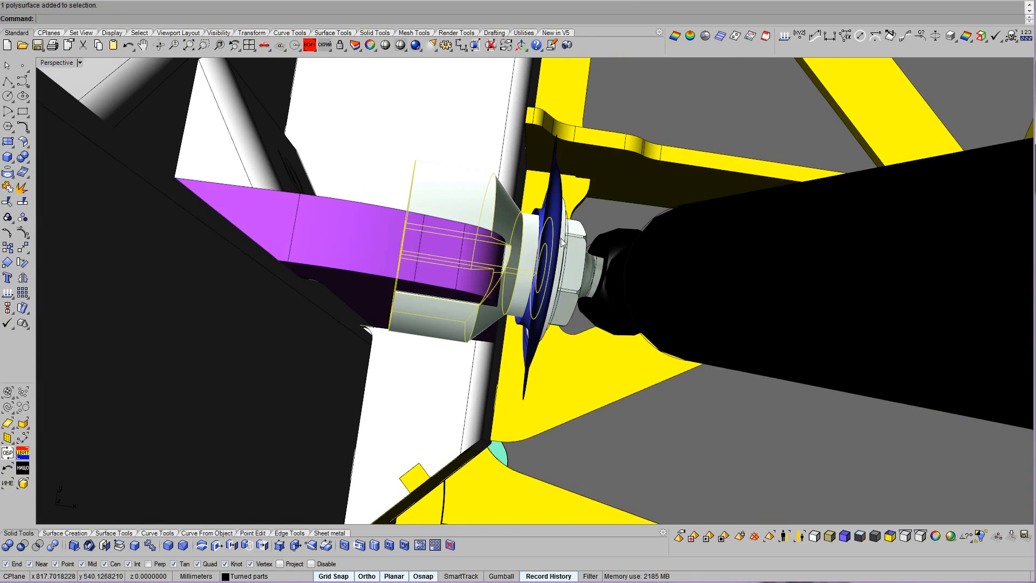
click(586, 236)
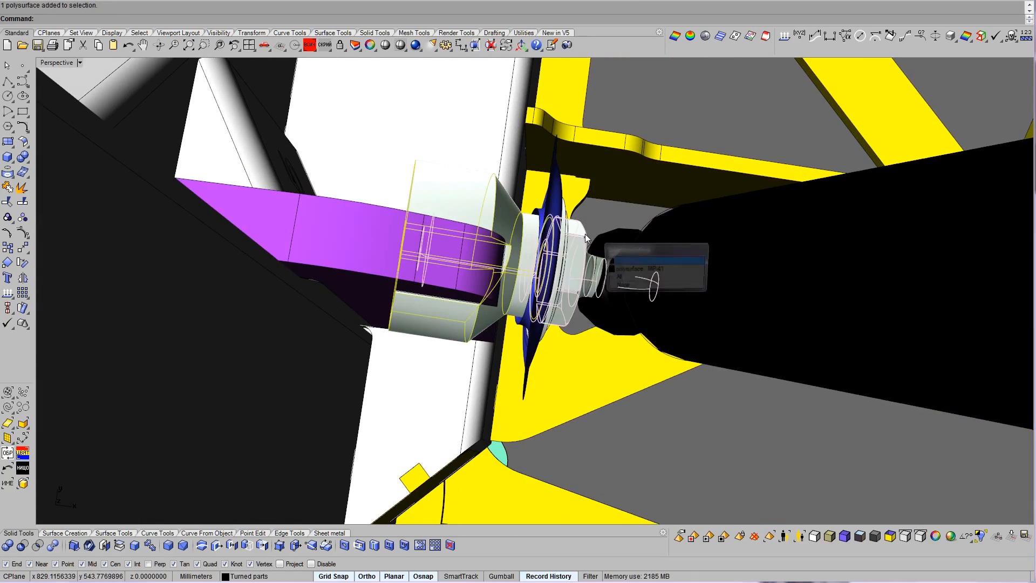
click(620, 271)
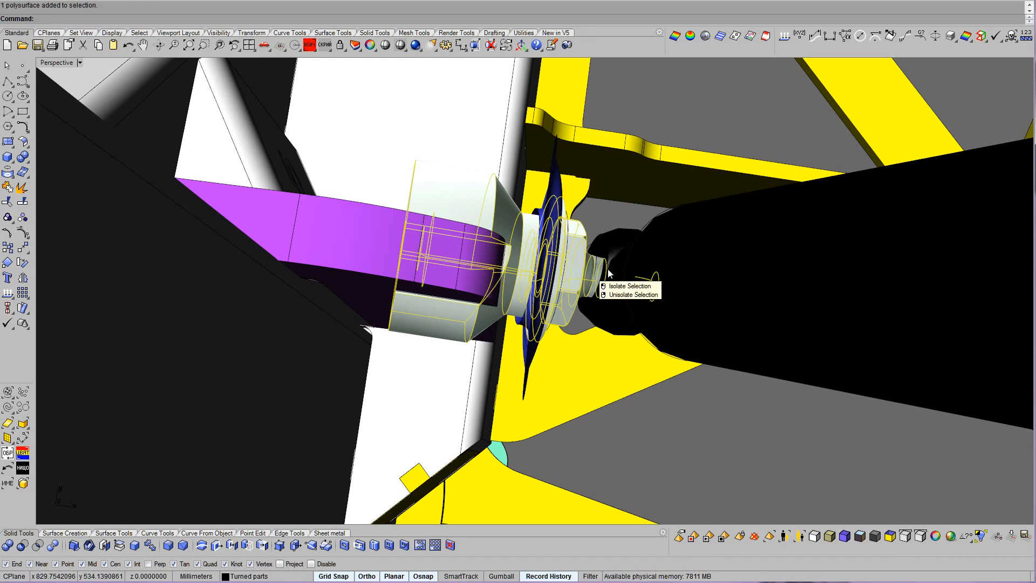
click(606, 270)
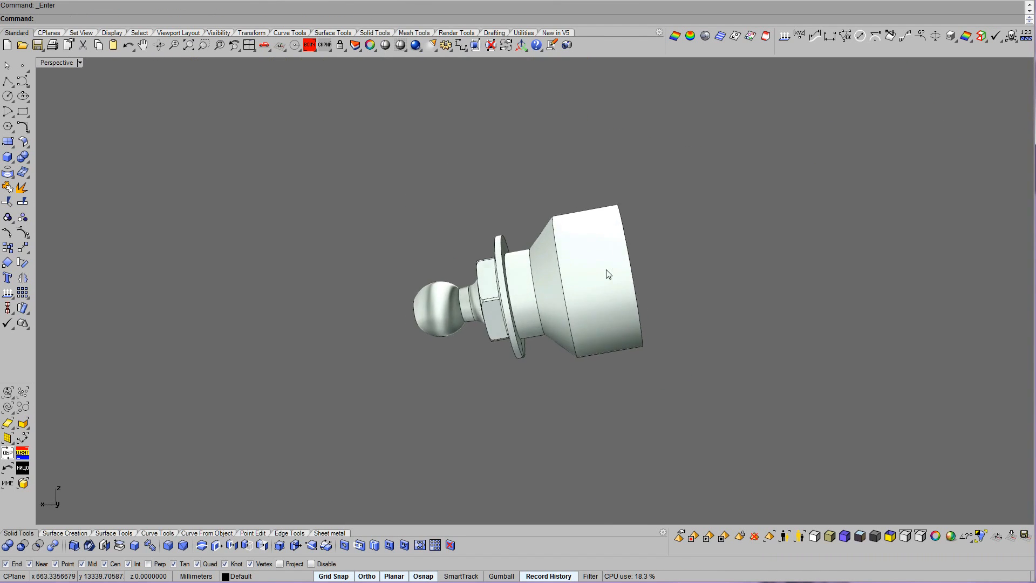
Bring back the hidden assembly, add the black ball-joint rod to the stud and bushing, and isolate them.
drag(373, 432, 372, 432)
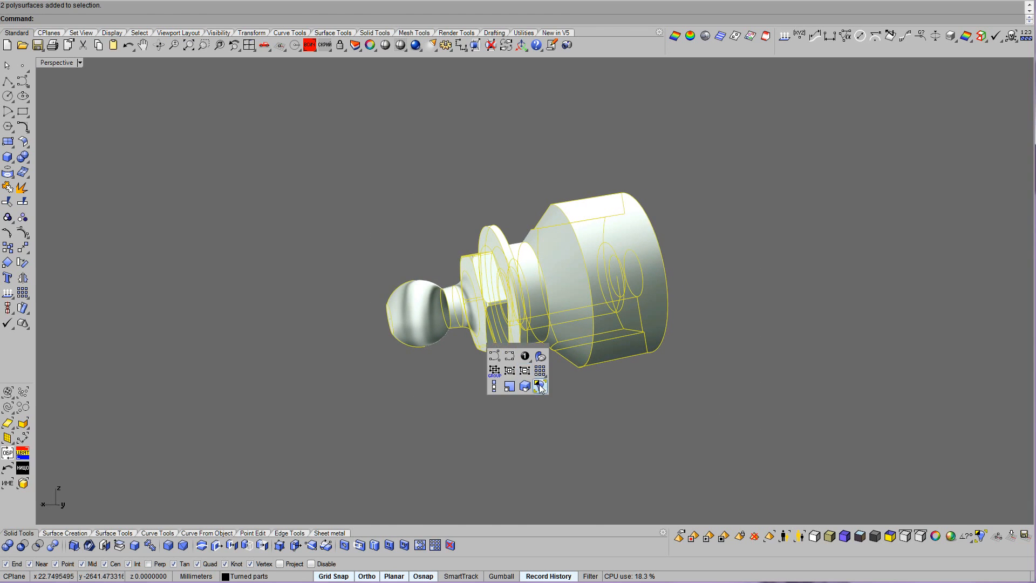
click(540, 387)
middle_click(460, 307)
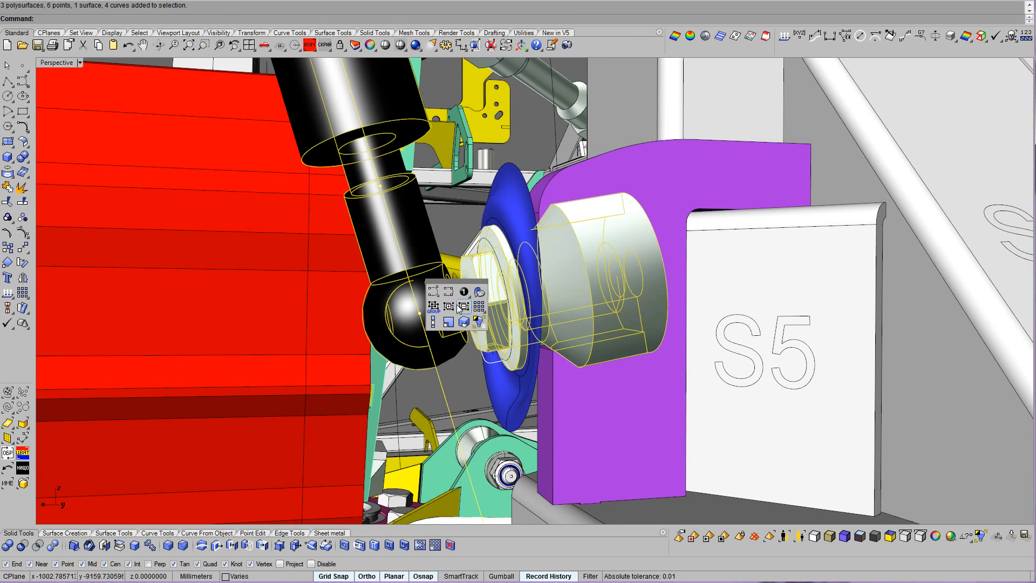
click(477, 320)
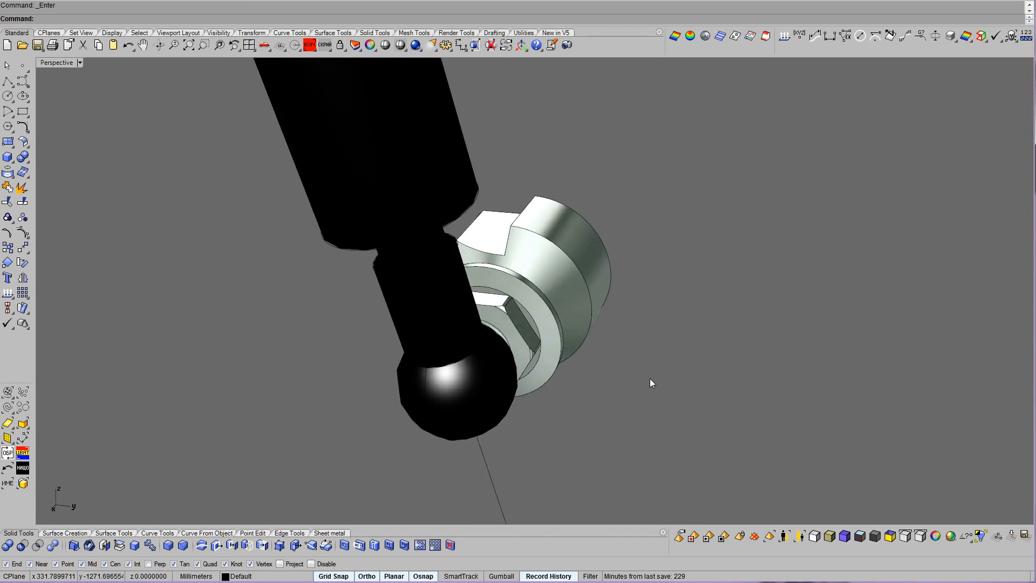
drag(655, 351, 766, 335)
key(Escape)
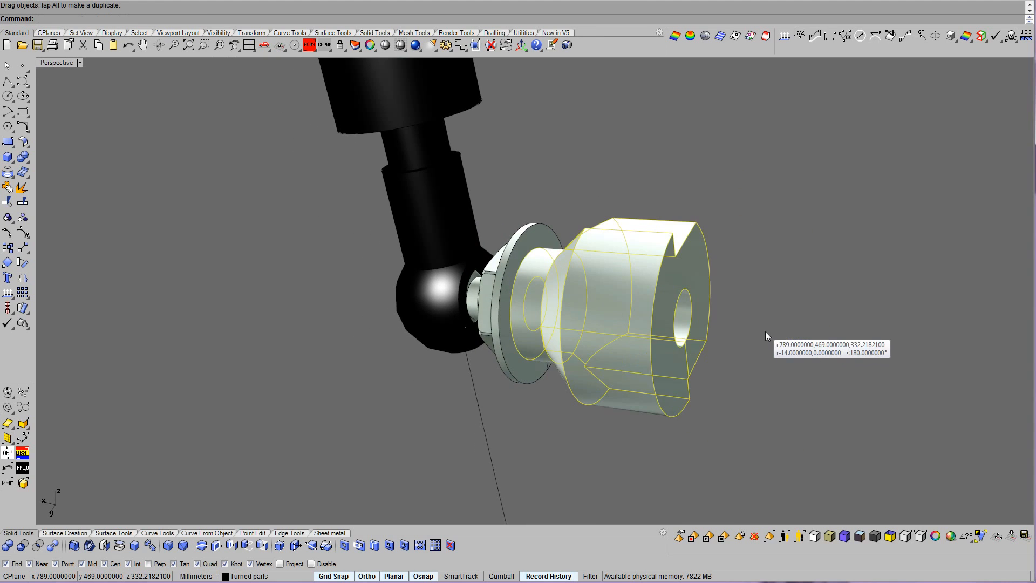
key(Escape)
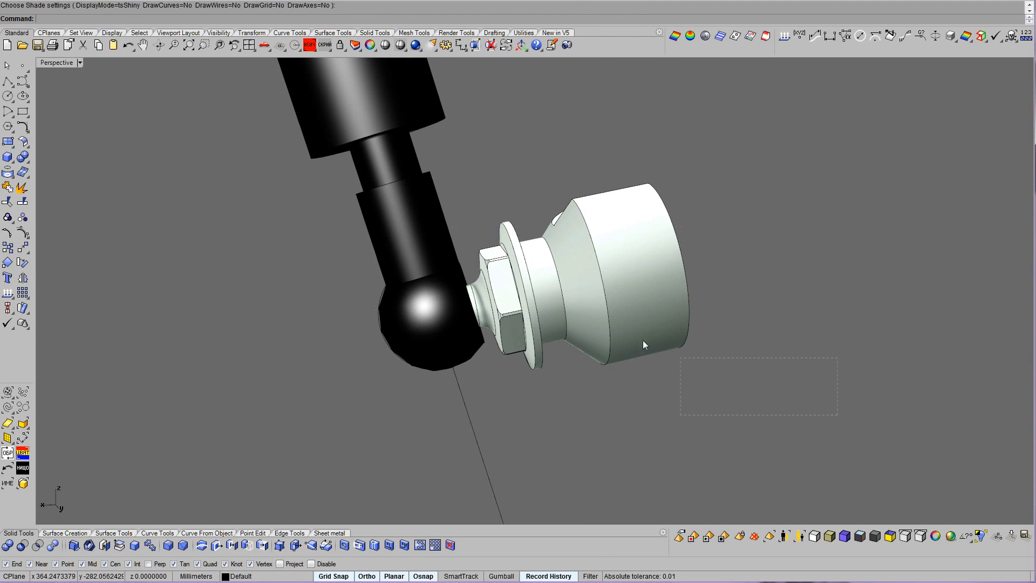
Add the blue flared disc behind the stud's flange to the visible parts and isolate the whole group.
key(ctrl+a)
click(528, 255)
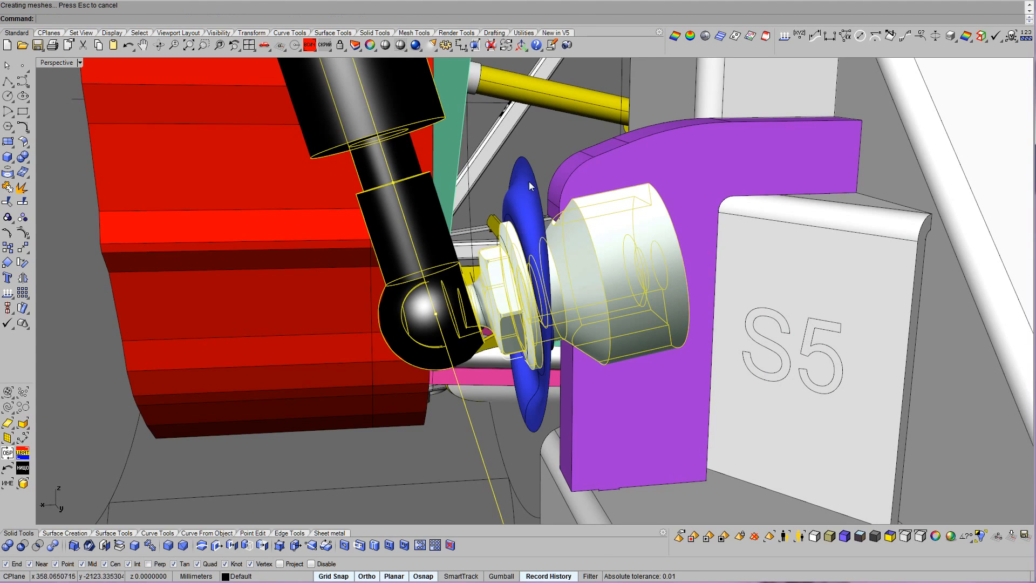
key(Return)
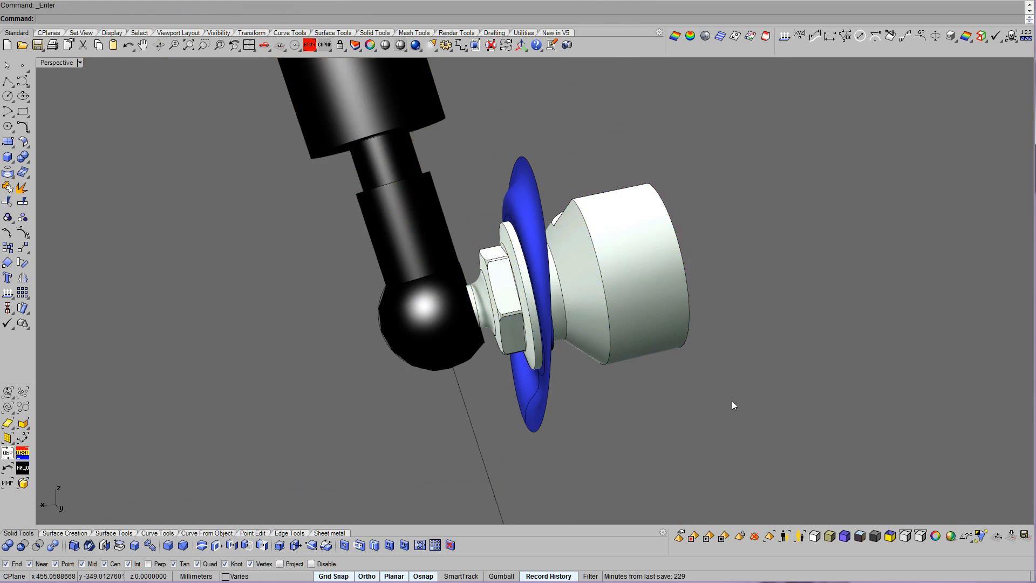
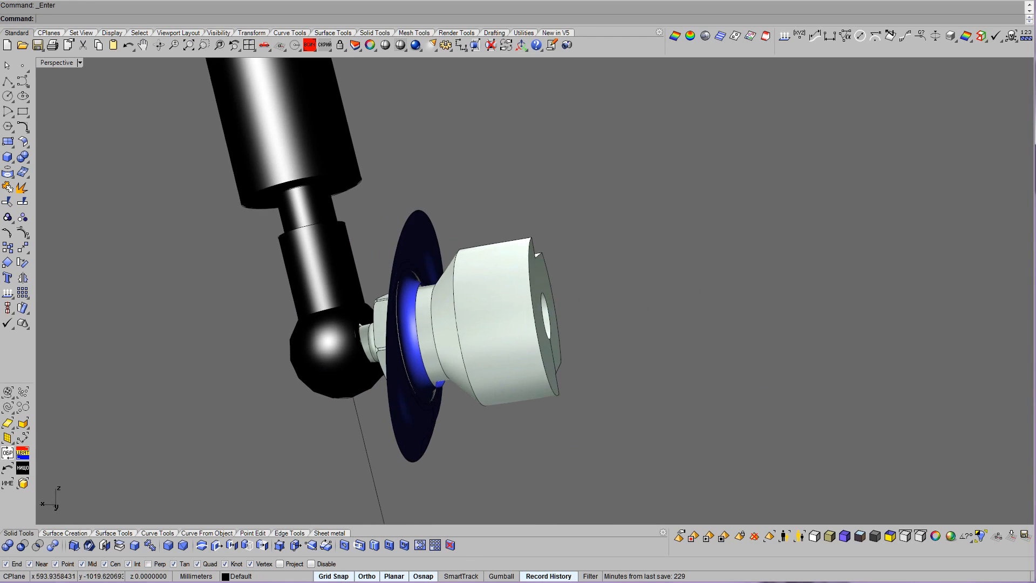
Switch to Ghosted display and check the distance from the stud's end to the bushing's outer face with a trial polyline between centres.
key(ctrl+alt+g)
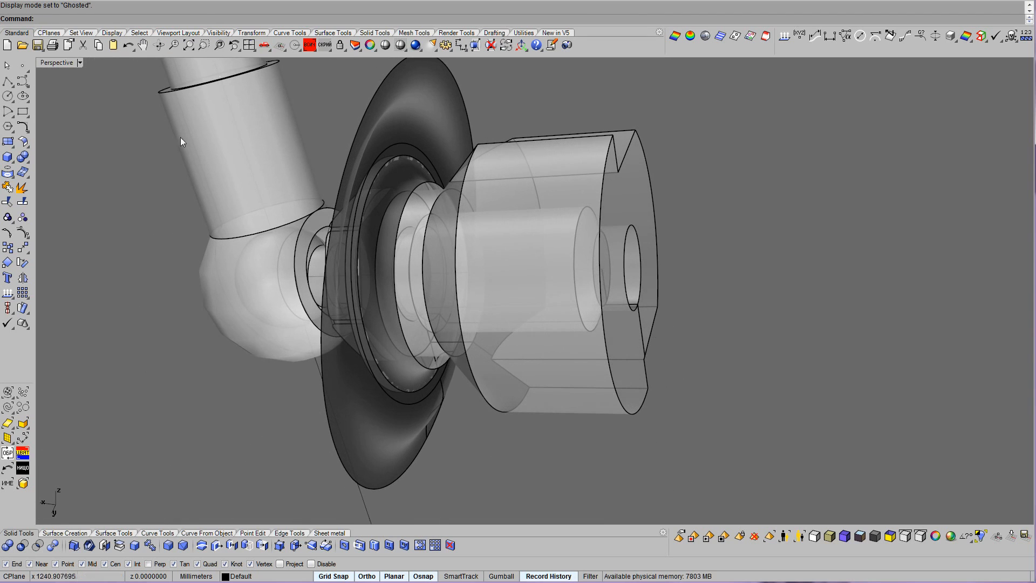
click(22, 81)
click(552, 290)
click(610, 291)
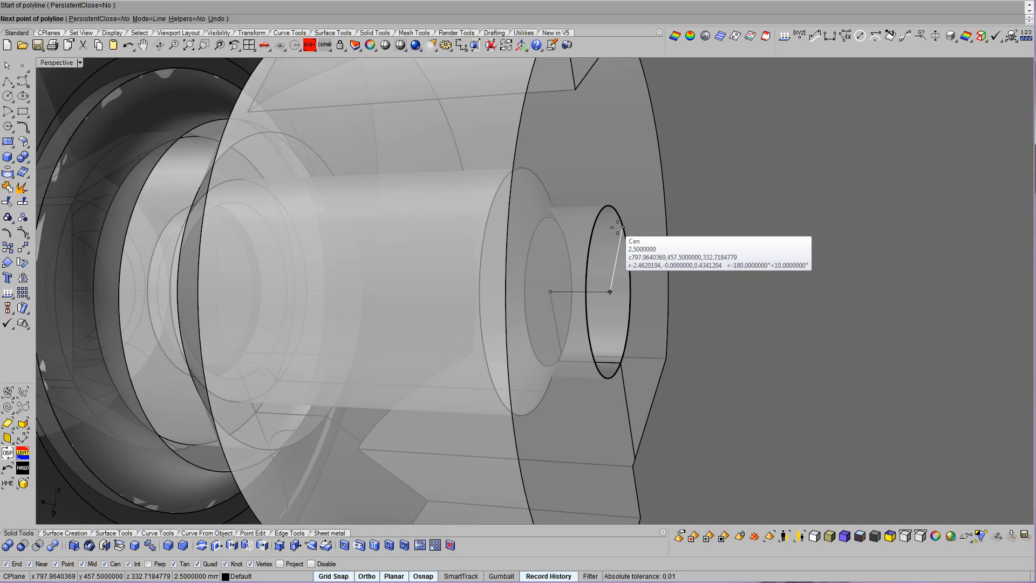
key(Escape)
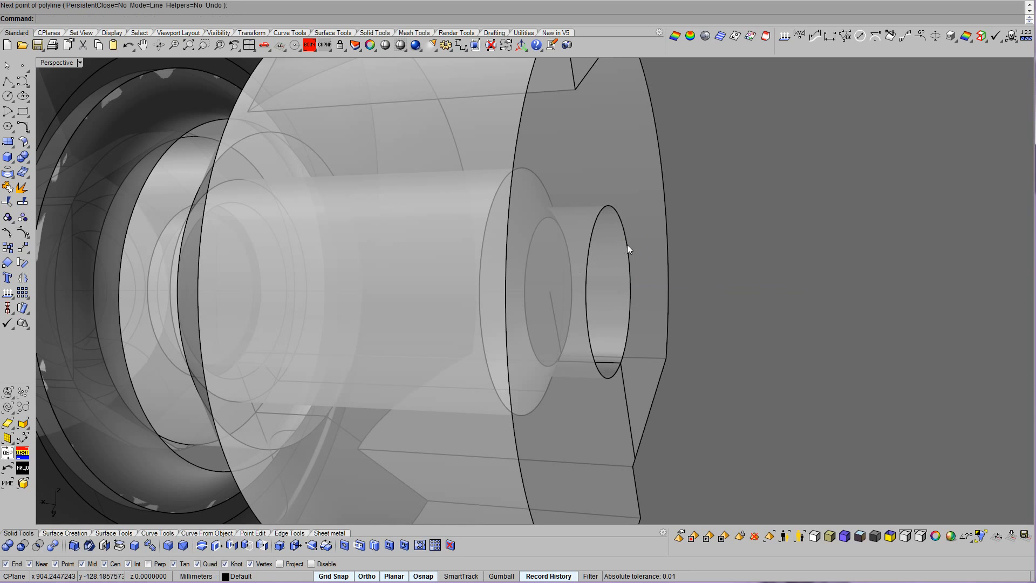
Extract the notched outer end face of the bushing as a separate surface.
scroll(721, 362, down, 5)
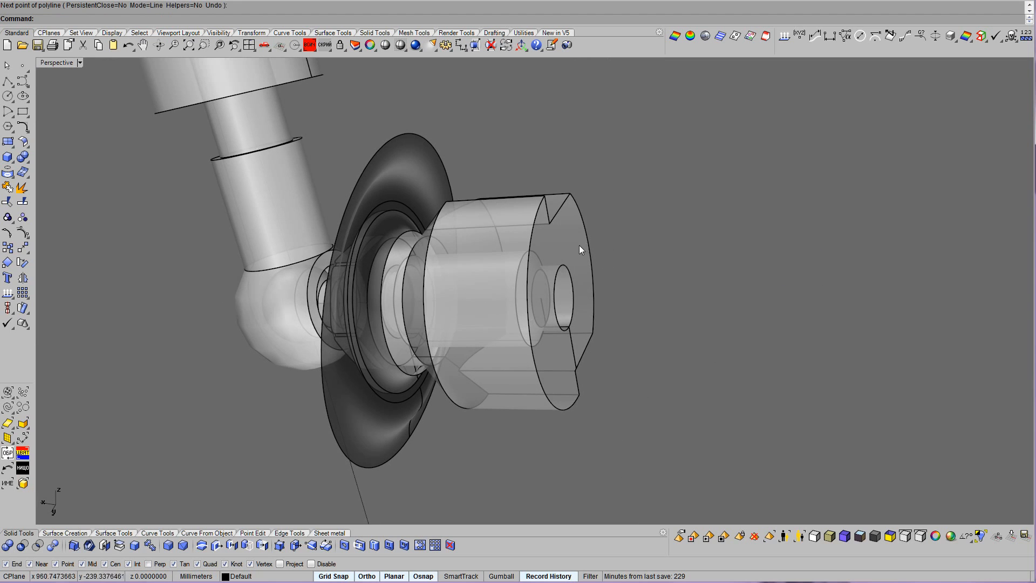
click(578, 245)
click(739, 359)
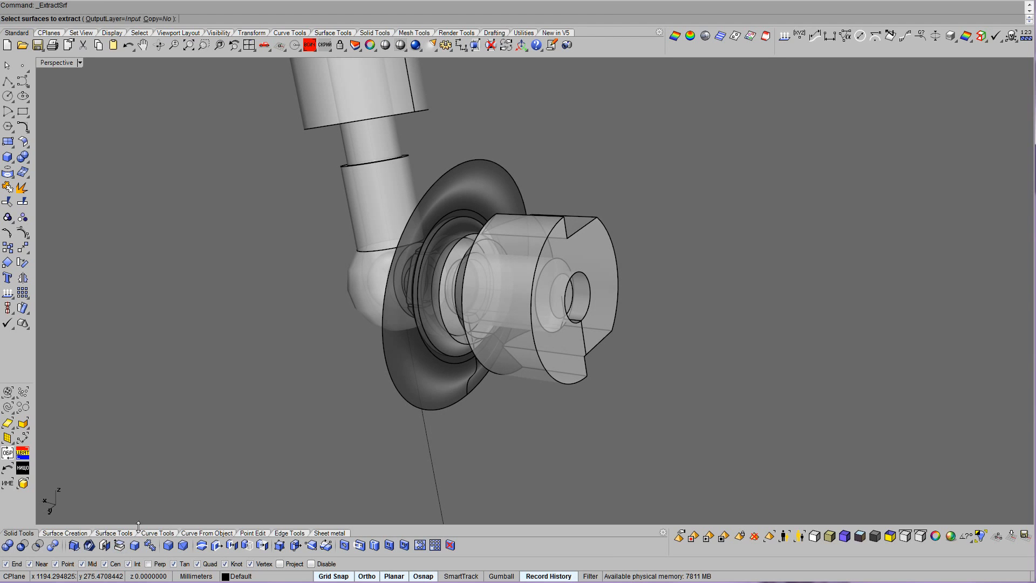
scroll(649, 346, up, 3)
click(656, 312)
key(Return)
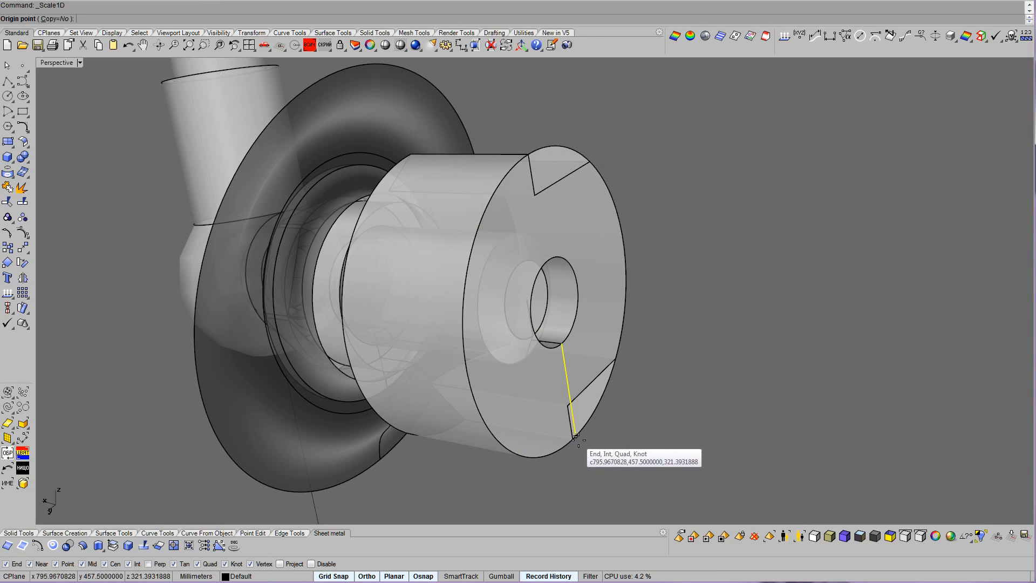
Stretch the radial line on the bushing's end face to the hole's centre with Scale1D, and delete the end face.
click(561, 341)
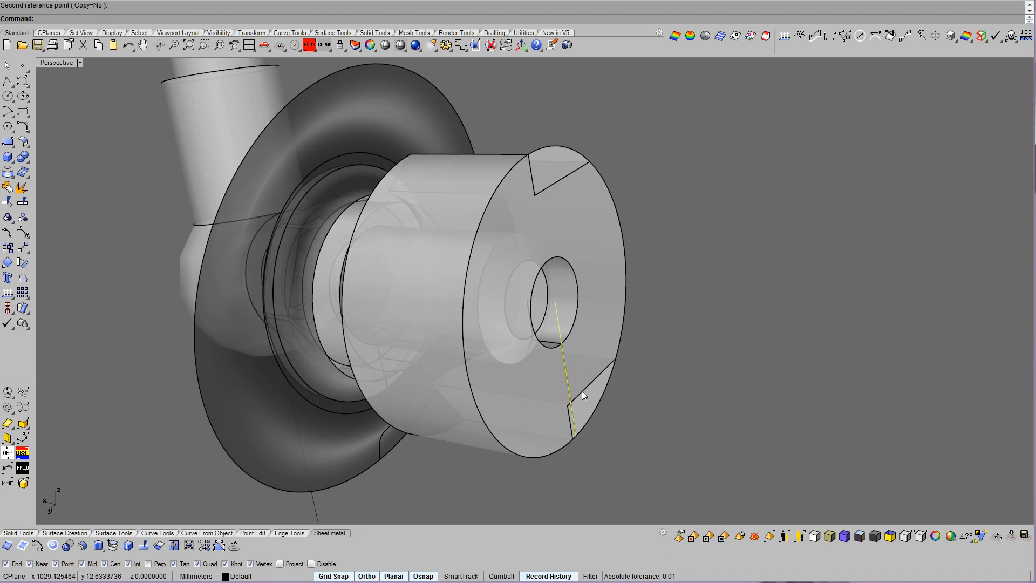
key(Delete)
Isolate the open bushing together with its construction lines, hiding the stud, disc and ball-joint rod.
scroll(591, 410, down, 3)
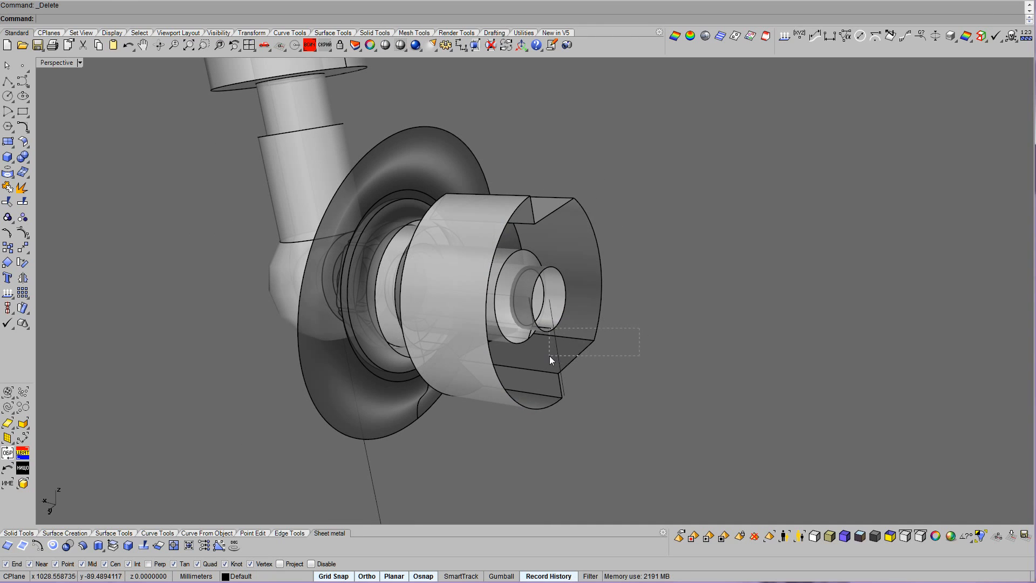
middle_click(608, 327)
click(629, 344)
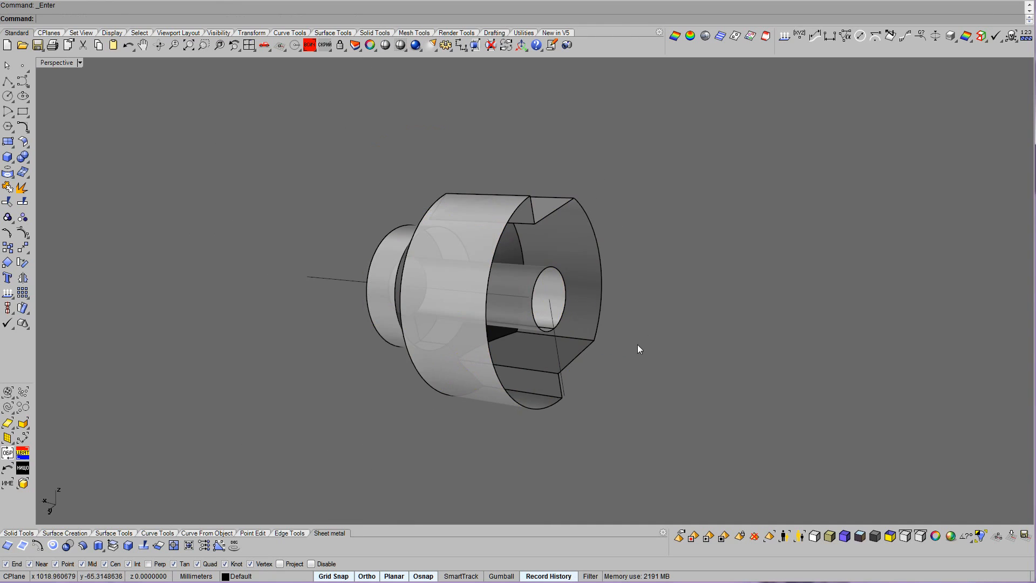
Extract the cylindrical bore surface from the bushing's polysurface.
scroll(653, 347, up, 3)
right_drag(675, 354, 459, 361)
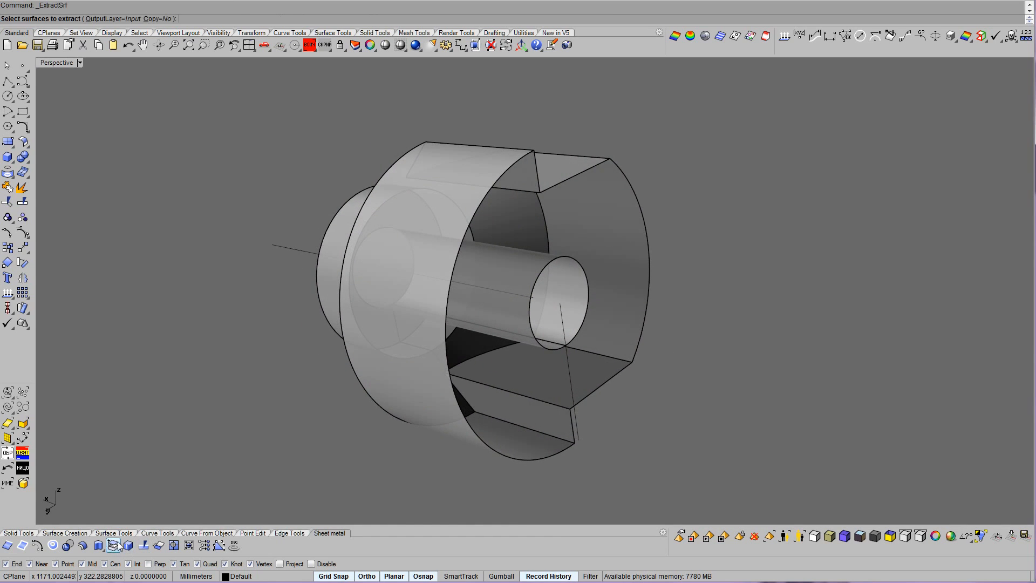
scroll(569, 356, up, 2)
key(Return)
Shorten the extracted bore cylinder to 17.5 mm along its axis with Scale1D, measured from the neck end.
scroll(593, 320, down, 2)
middle_click(510, 322)
right_drag(472, 330, 378, 278)
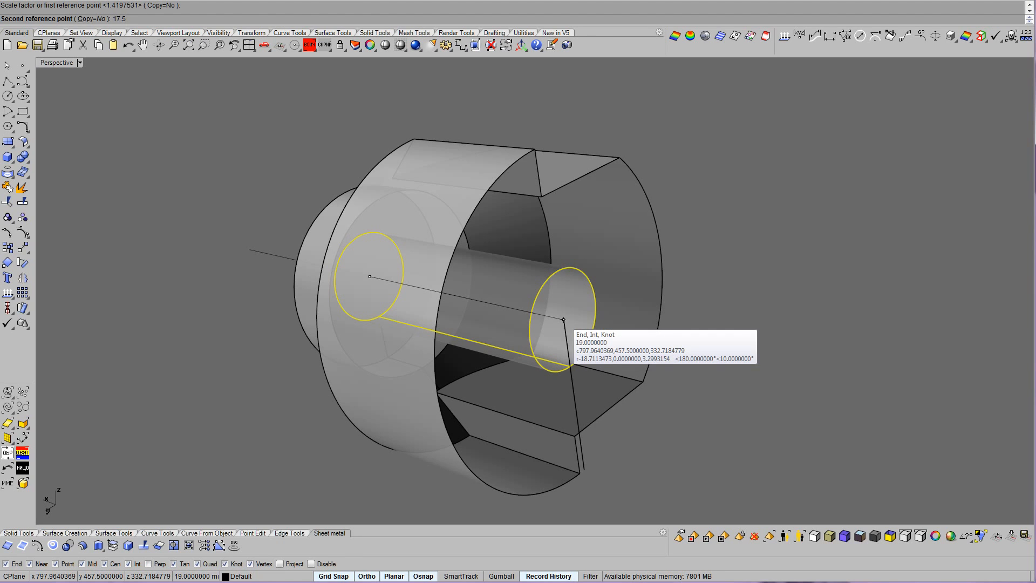
click(564, 320)
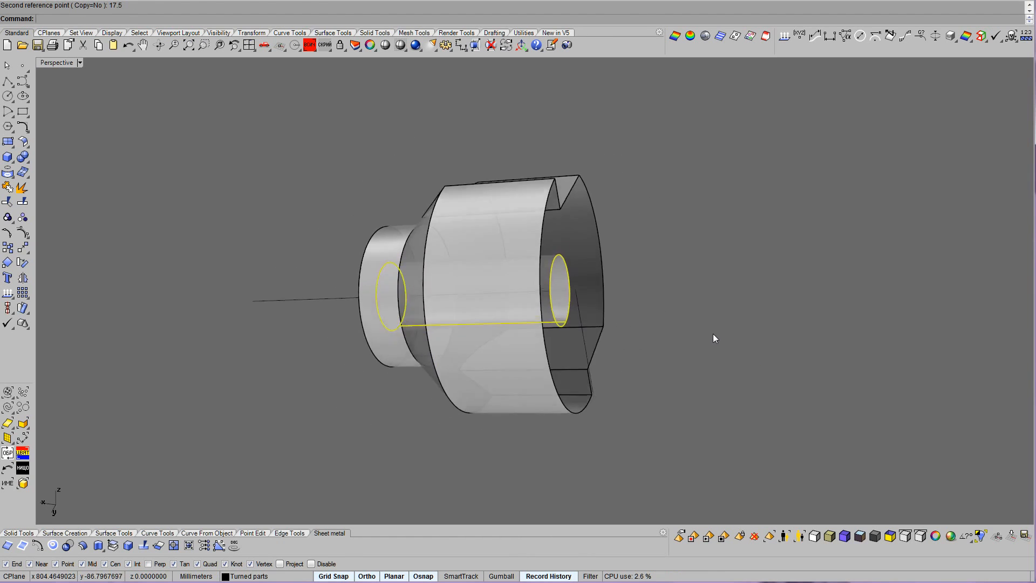
Join the shortened bore surface back to the bushing's body.
click(713, 334)
click(7, 187)
click(435, 285)
key(Return)
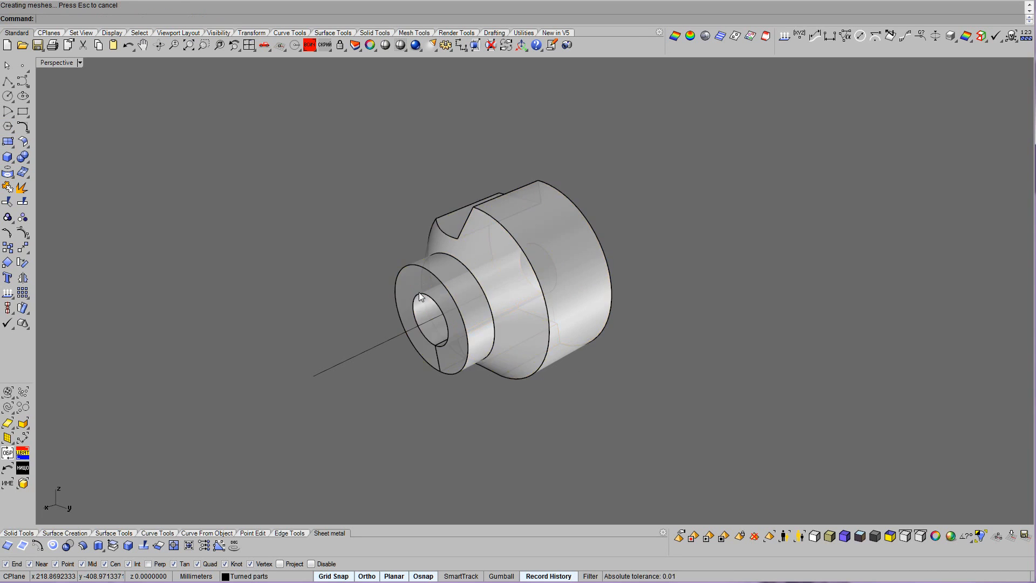
Revolve the radial line at the part's wide open end 360° around the part's central axis.
click(548, 319)
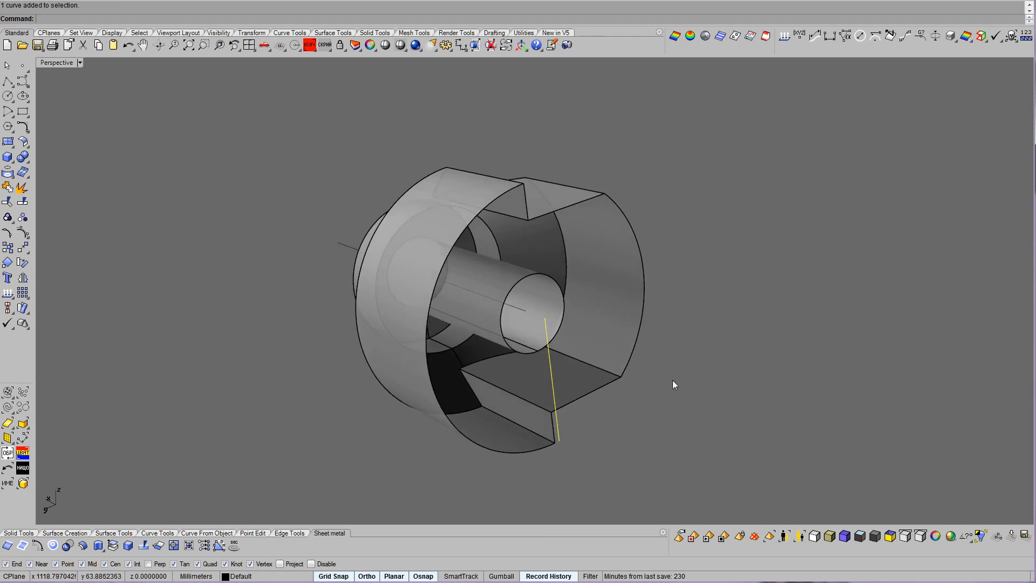
click(25, 534)
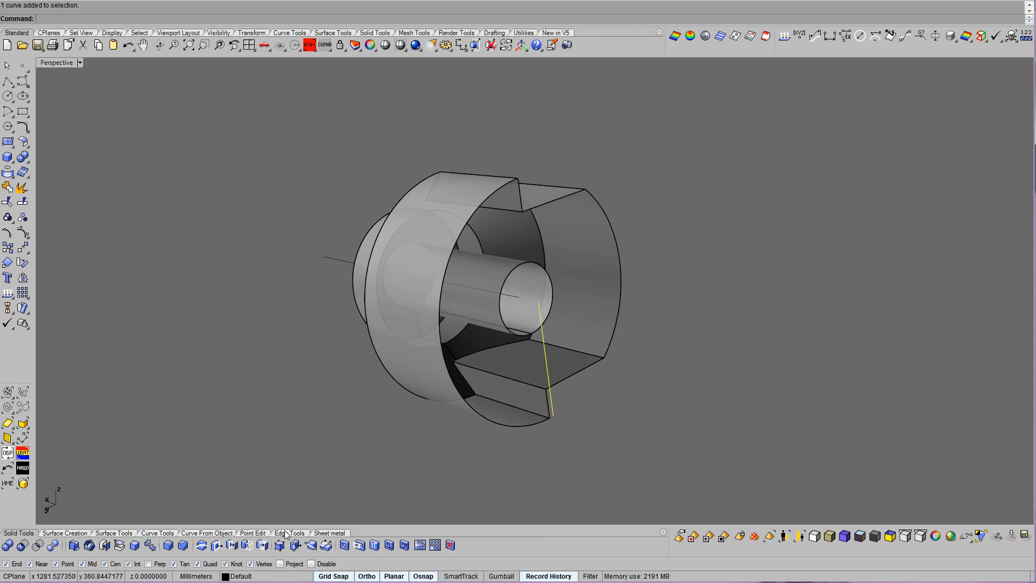
click(82, 534)
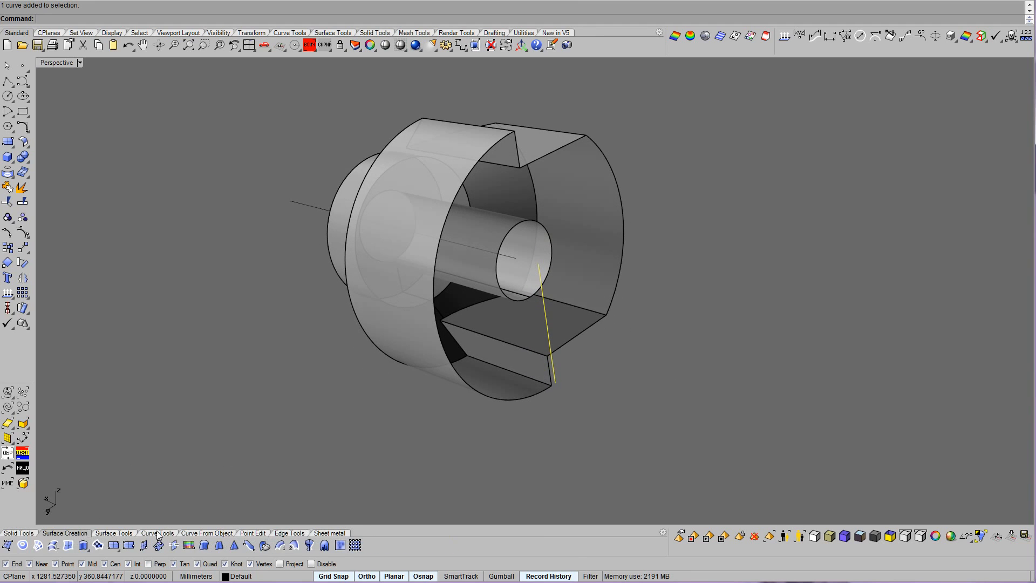
click(516, 258)
click(303, 205)
key(Return)
key(Return)
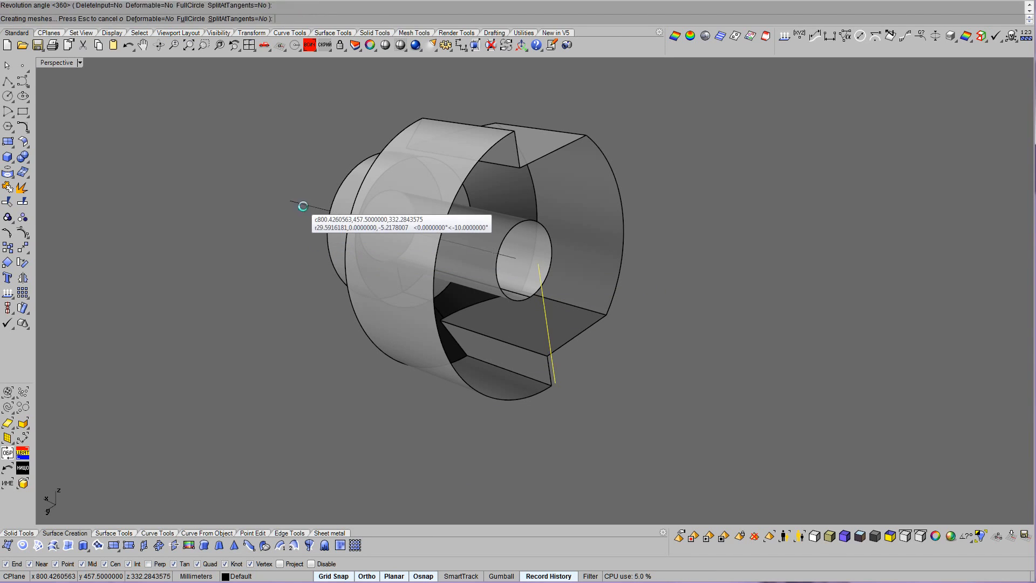
Delete the revolved profile line and try to join the new end disc to the part body.
click(542, 284)
click(570, 310)
key(Delete)
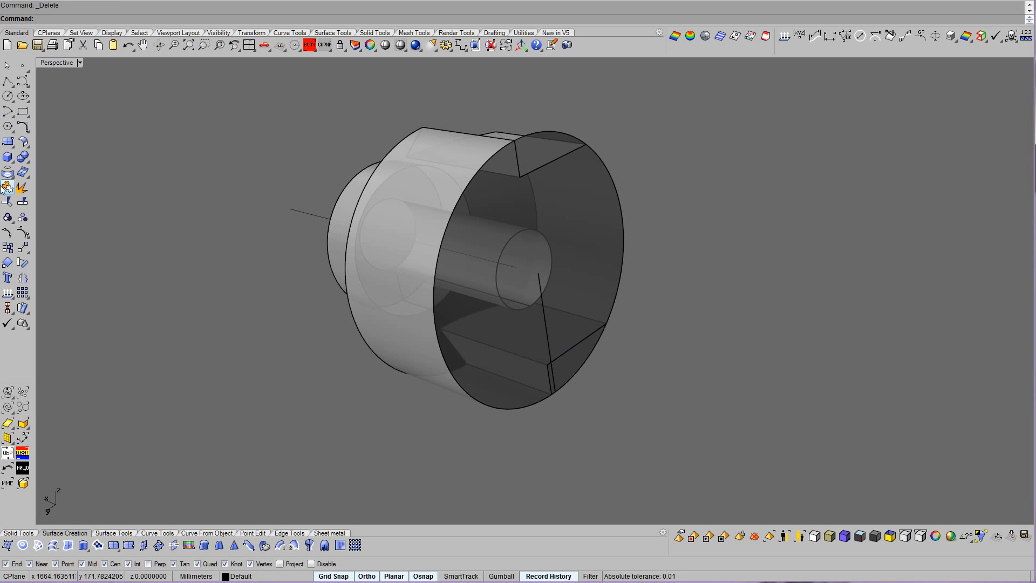
click(432, 144)
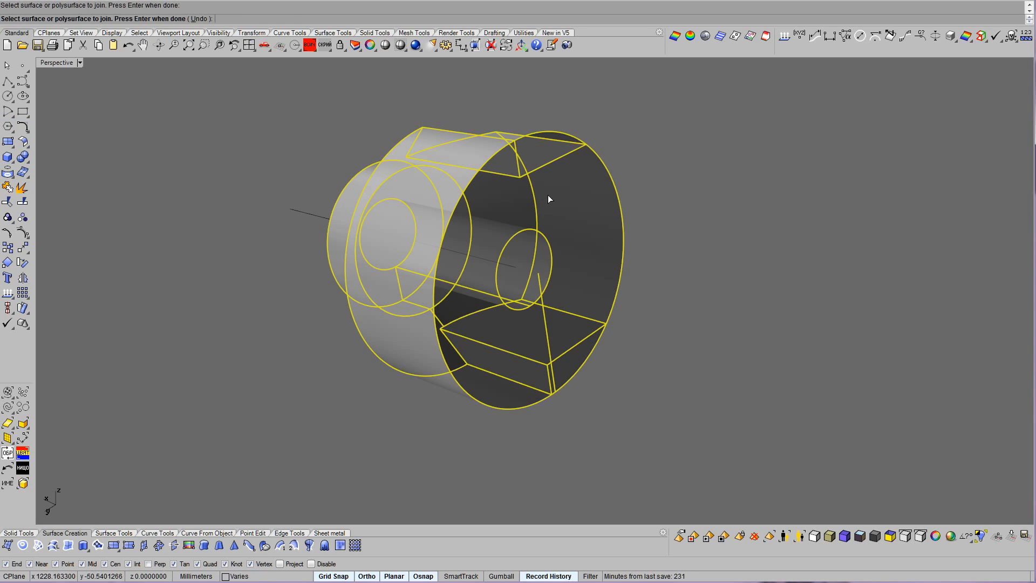
key(Return)
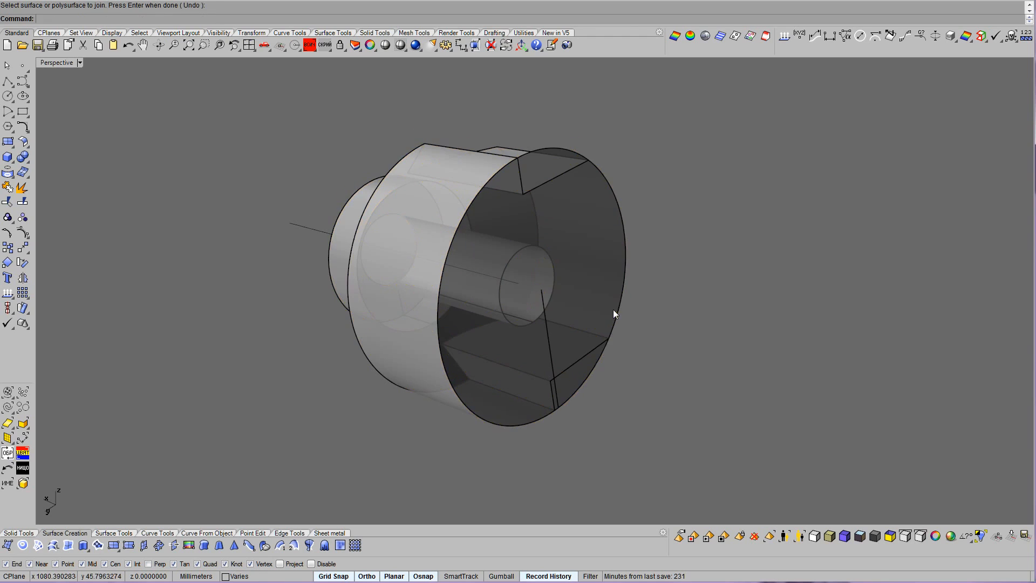
Split the end disc with the part body and delete the disc pieces lying over the notches.
click(585, 380)
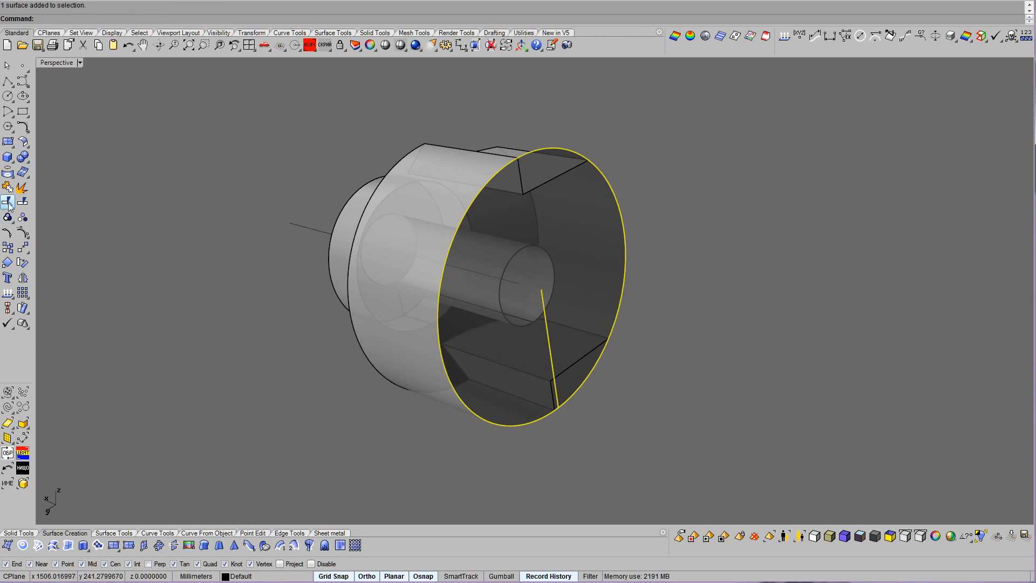
click(553, 184)
key(Return)
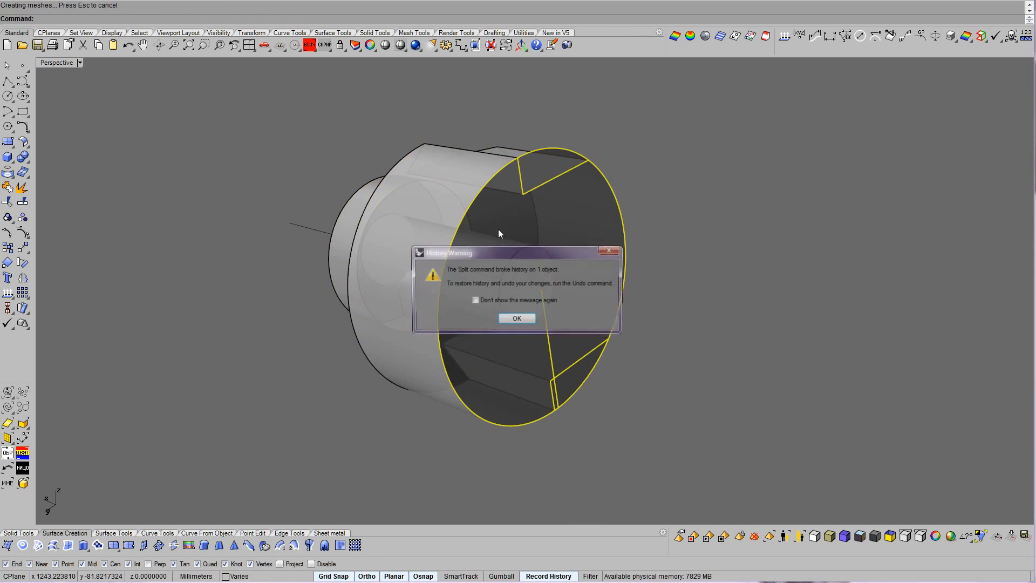
key(Return)
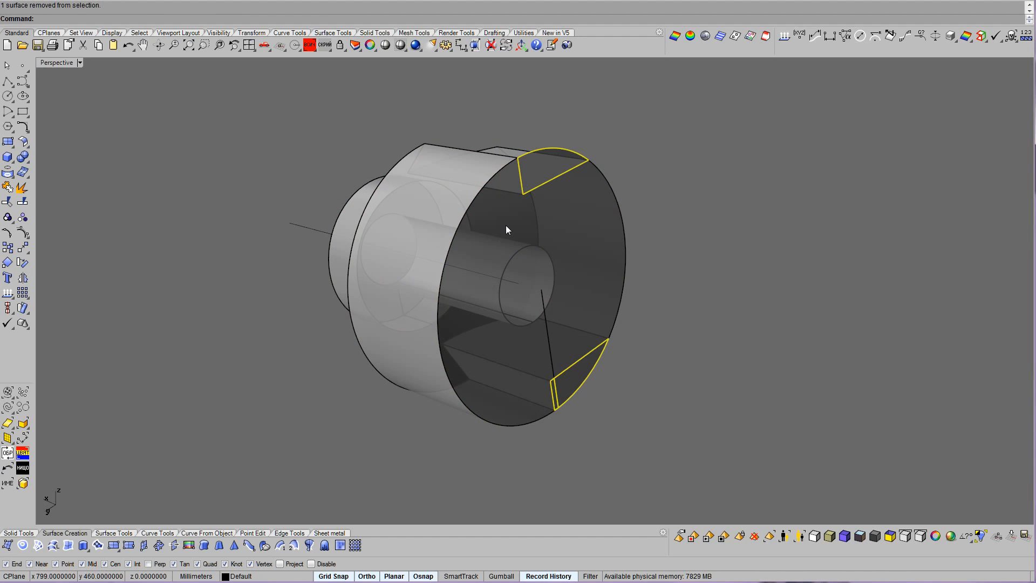
key(Delete)
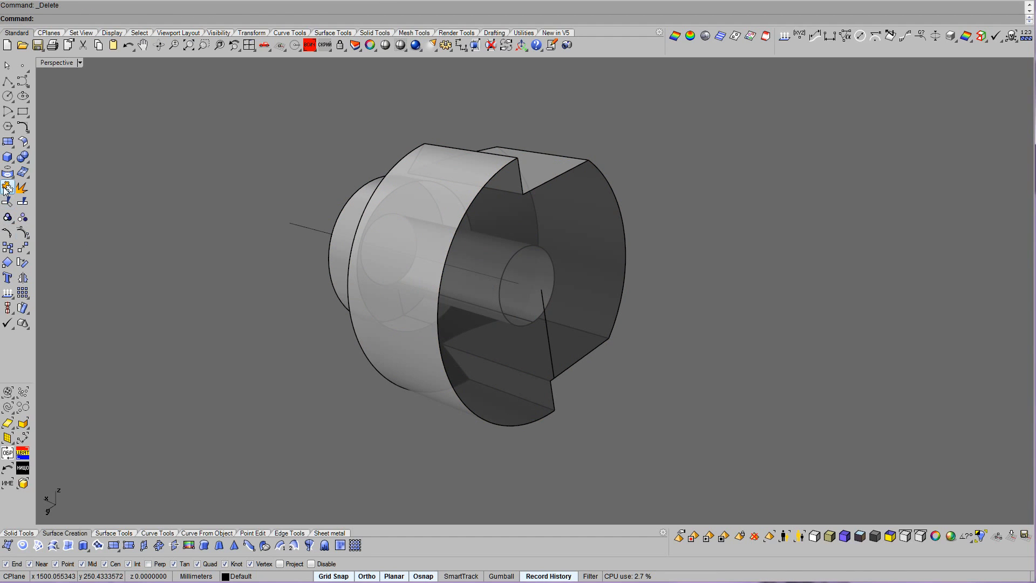
Join the trimmed end disc to the part body and inspect the bore with yellow and blue face-direction shading.
click(425, 381)
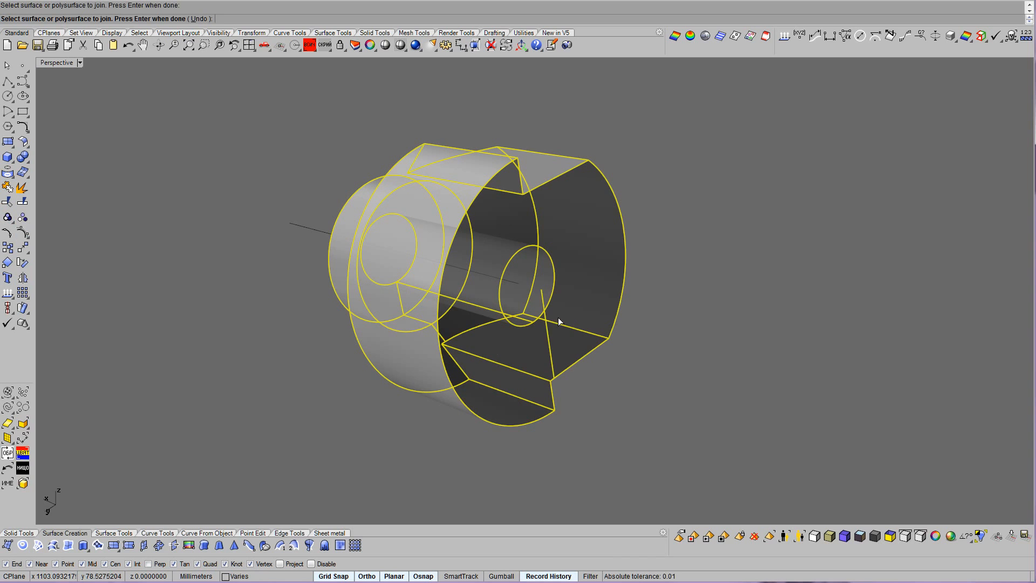
key(Return)
right_drag(558, 317, 804, 487)
click(889, 539)
right_drag(791, 341, 810, 373)
scroll(820, 339, up, 2)
click(402, 401)
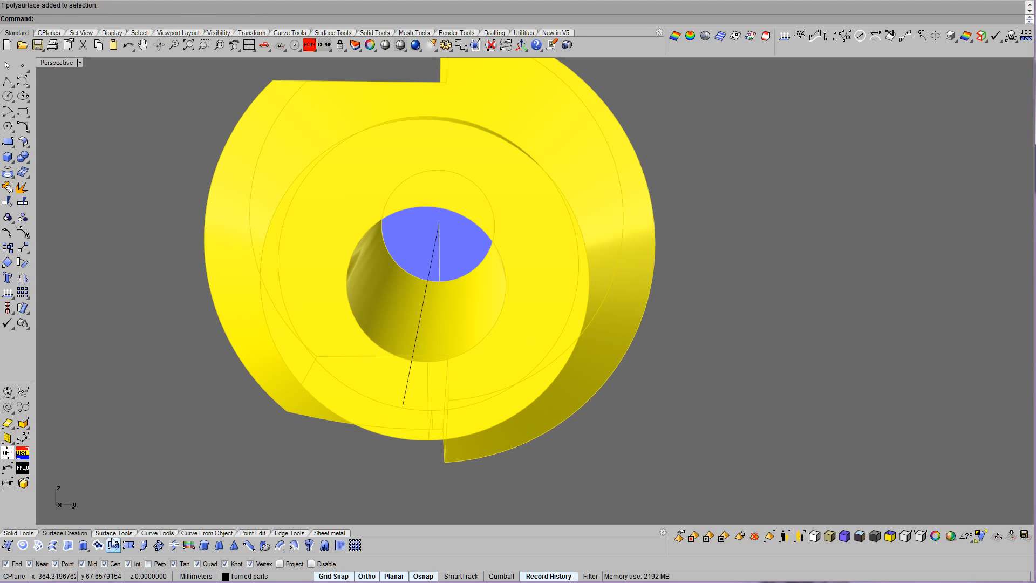
right_drag(465, 449, 550, 493)
key(Escape)
Start a polyline for closing the inner end of the bore.
click(7, 82)
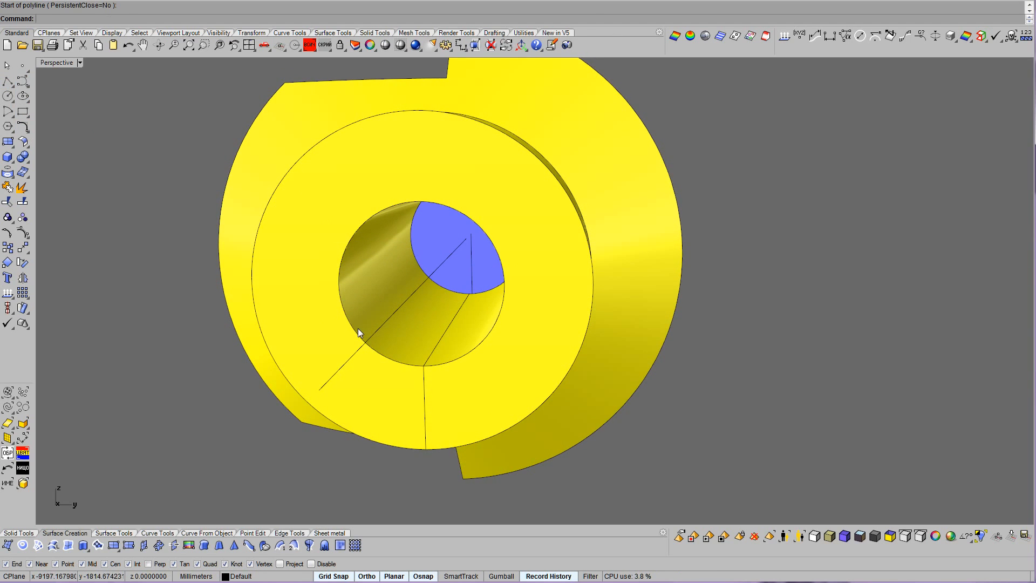
Switch to Firefox, play "Era - Ameno (Fresh Night Remix)" from the YouTube mix, and return to Rhino.
key(alt+Tab)
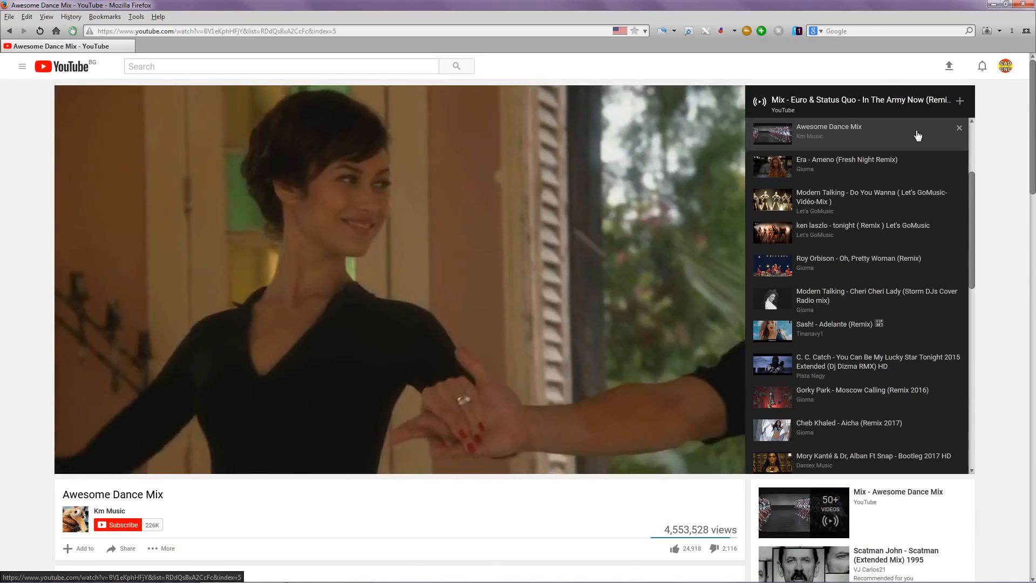
mouse_move(918, 134)
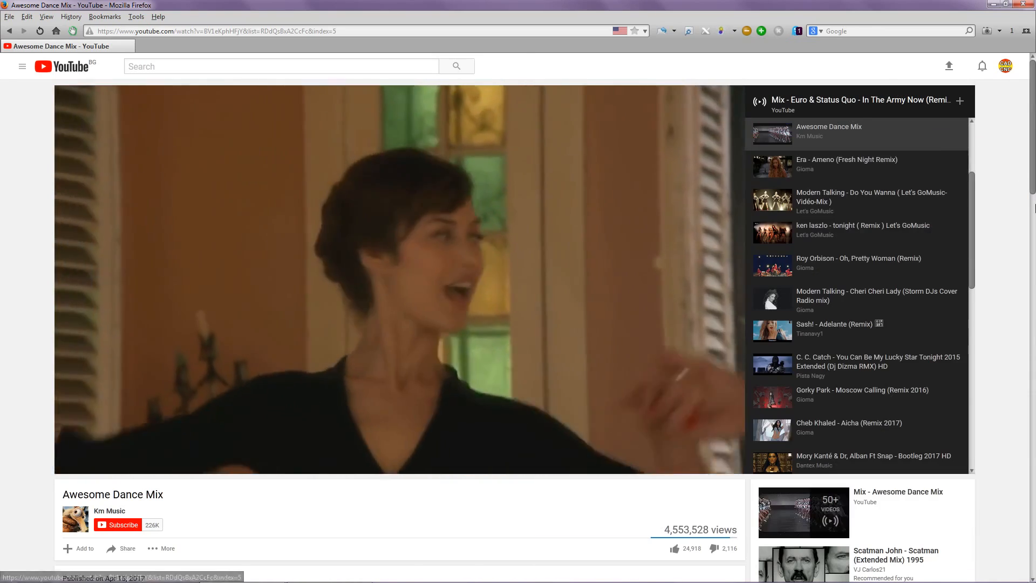
click(858, 164)
key(alt+Tab)
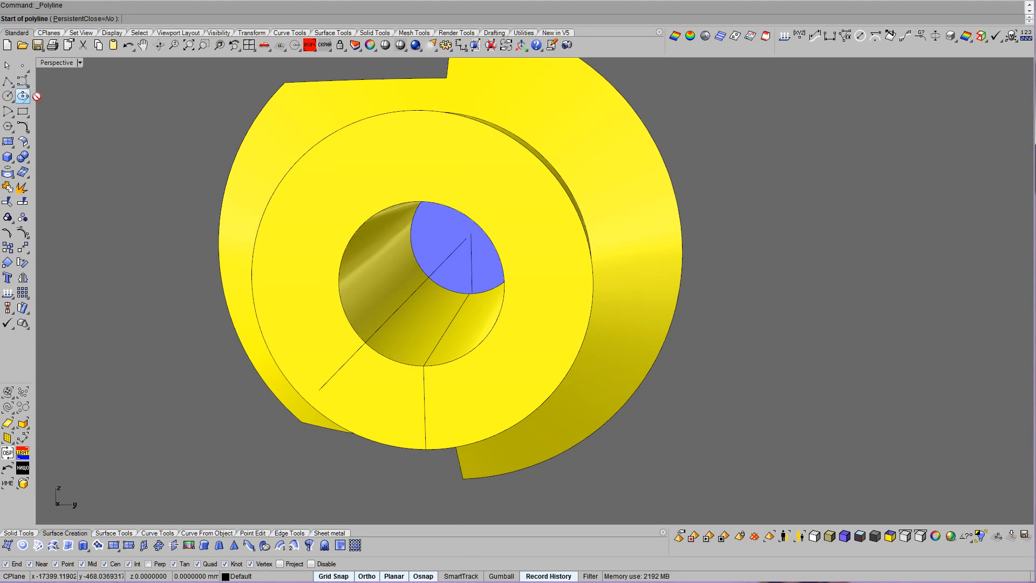
Draw a straight polyline from the seam point on the bore's inner end edge to the central axis.
scroll(474, 319, up, 5)
click(378, 293)
scroll(469, 292, up, 2)
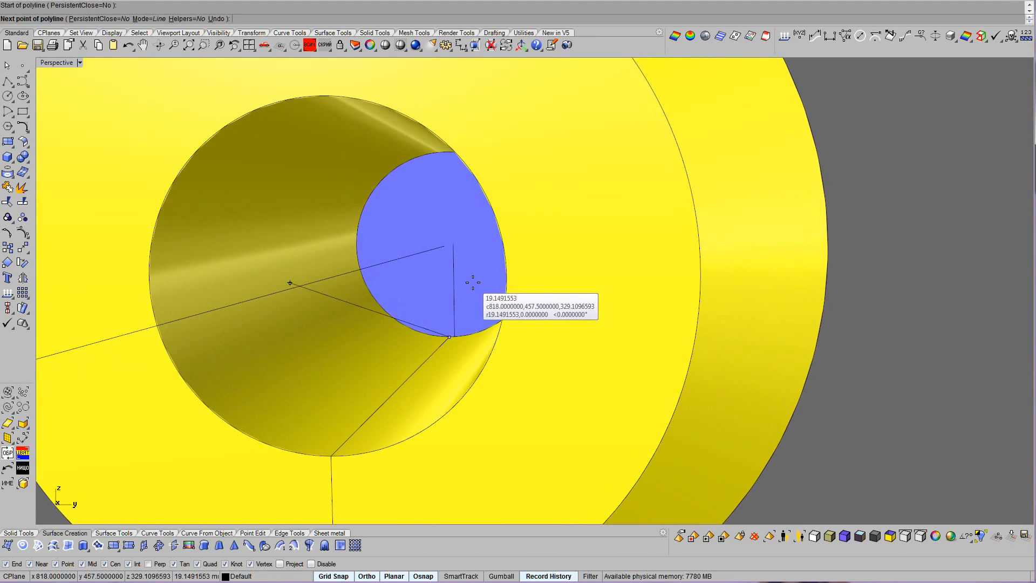
click(448, 246)
key(Return)
Revolve the new line 360° around the bore axis to cap the bore's inner end, and delete the profile line.
click(448, 272)
click(309, 547)
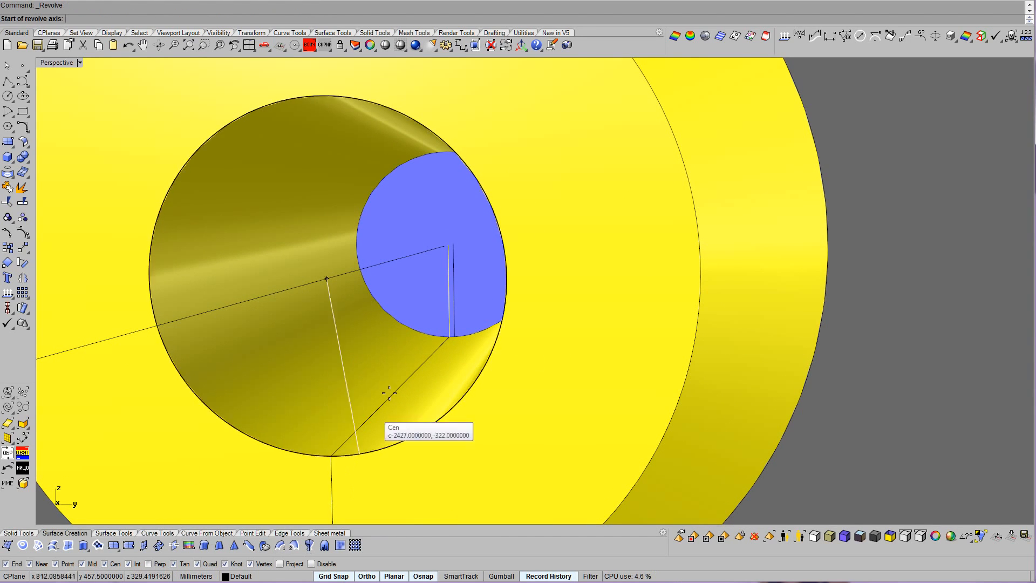
key(Down)
key(Down)
click(428, 258)
click(414, 264)
key(Return)
key(Return)
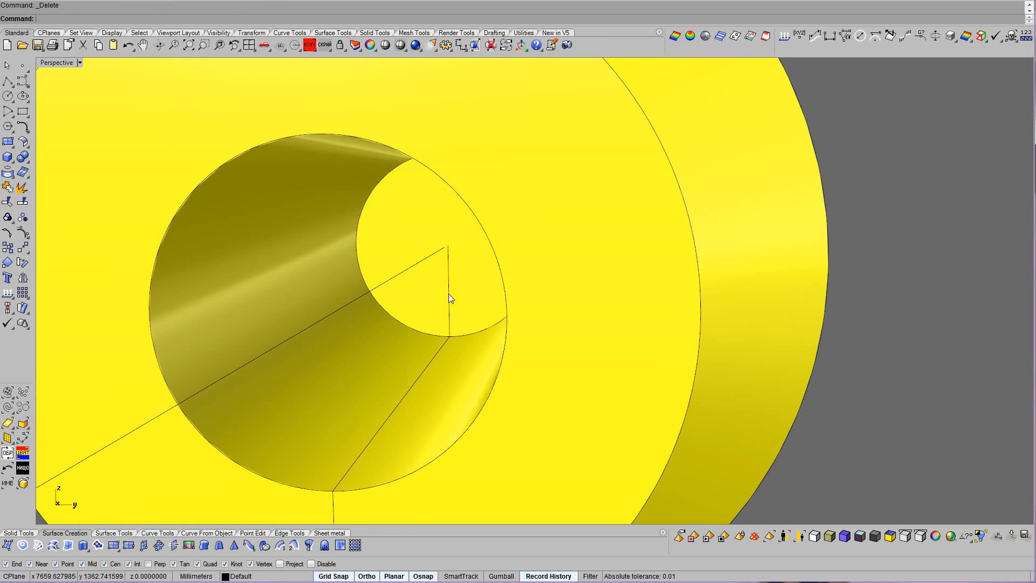
Join the bore's end cap to the part body.
click(8, 191)
click(309, 395)
click(404, 303)
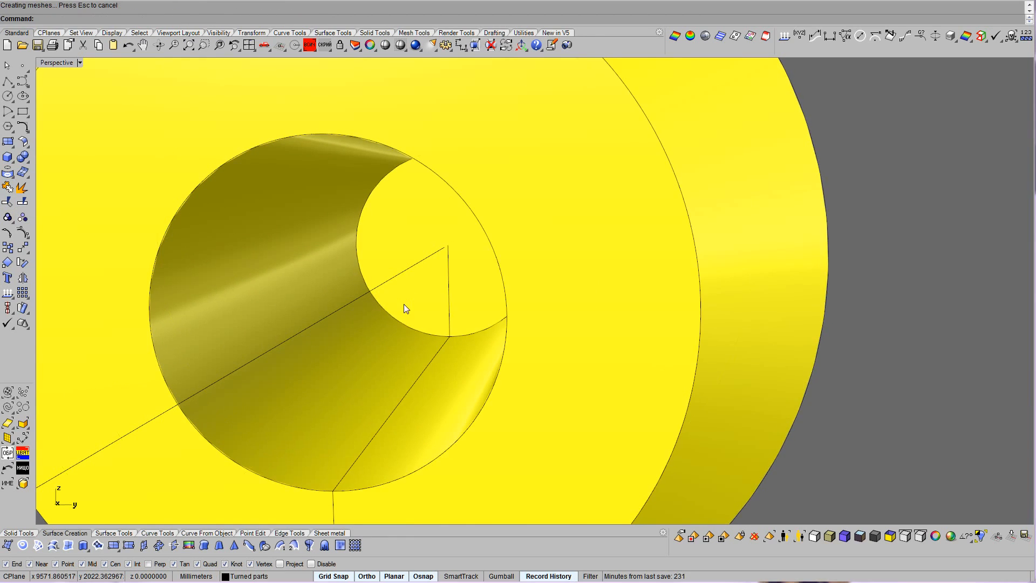
key(Return)
Set the display mode to Bobi1 and examine the closed part from the front and side.
scroll(444, 310, down, 9)
click(512, 322)
click(754, 371)
key(F4)
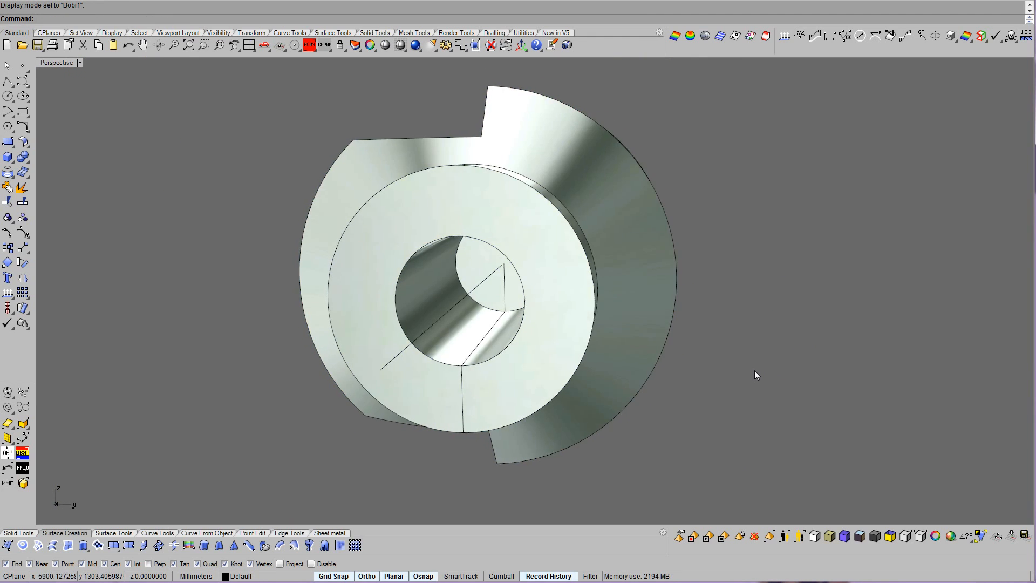
scroll(754, 370, down, 9)
key(Left)
key(Left)
key(Left)
key(Left)
key(Left)
key(Left)
key(Left)
key(Left)
key(Left)
key(Left)
key(Left)
key(Left)
scroll(755, 368, up, 2)
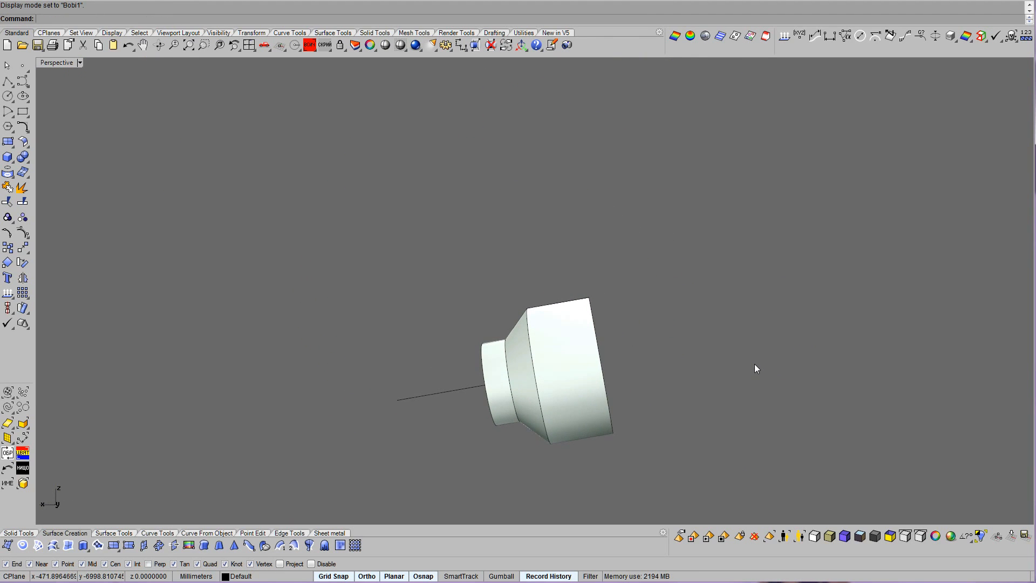
Set the display mode to Ghosted, select the part and examine it from different directions.
key(ctrl+alt+g)
scroll(724, 371, up, 9)
scroll(711, 380, down, 4)
click(656, 377)
scroll(655, 378, down, 7)
right_drag(656, 377, 783, 374)
key(Right)
key(Right)
key(Right)
key(Right)
key(Right)
key(Right)
key(Right)
key(Right)
key(Right)
key(Right)
key(Right)
key(Right)
key(Left)
key(Left)
key(Left)
key(Left)
key(Left)
key(Left)
key(Left)
key(Left)
key(Left)
key(Left)
key(Left)
key(Left)
key(Left)
key(Left)
key(Left)
key(Left)
key(Left)
key(Left)
key(Left)
key(Left)
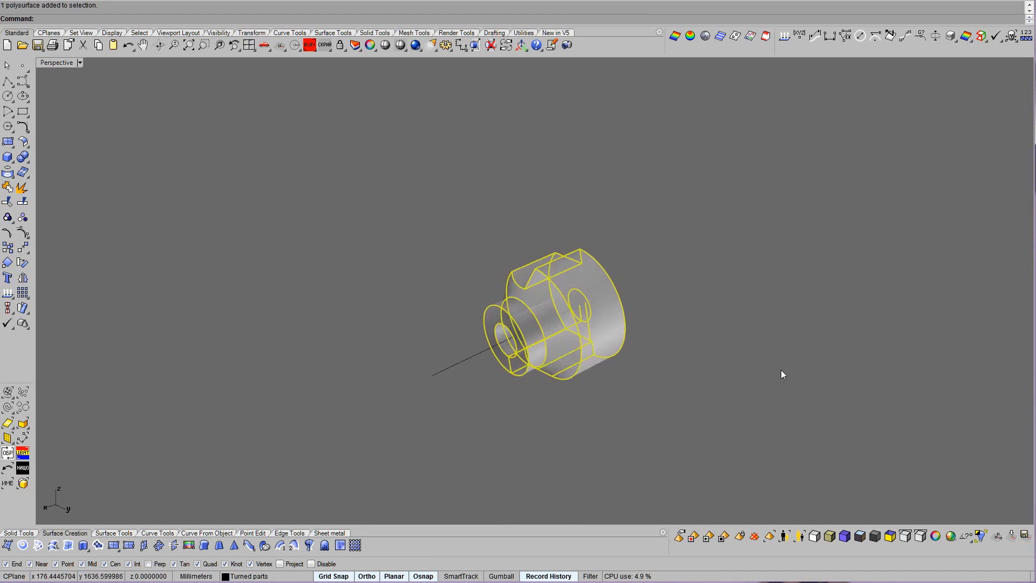
Show the hidden assembly around the selected part.
scroll(783, 371, up, 5)
middle_click(666, 352)
click(679, 368)
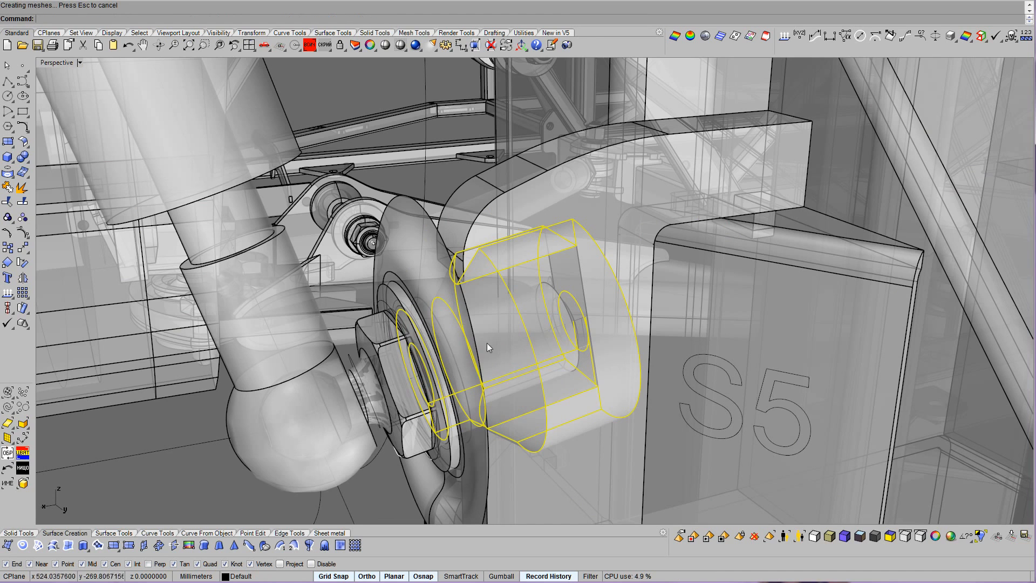
Add the neighbouring ball stud polysurface on layer MP-41 to the selection, invert the selection and hide everything else.
click(358, 323)
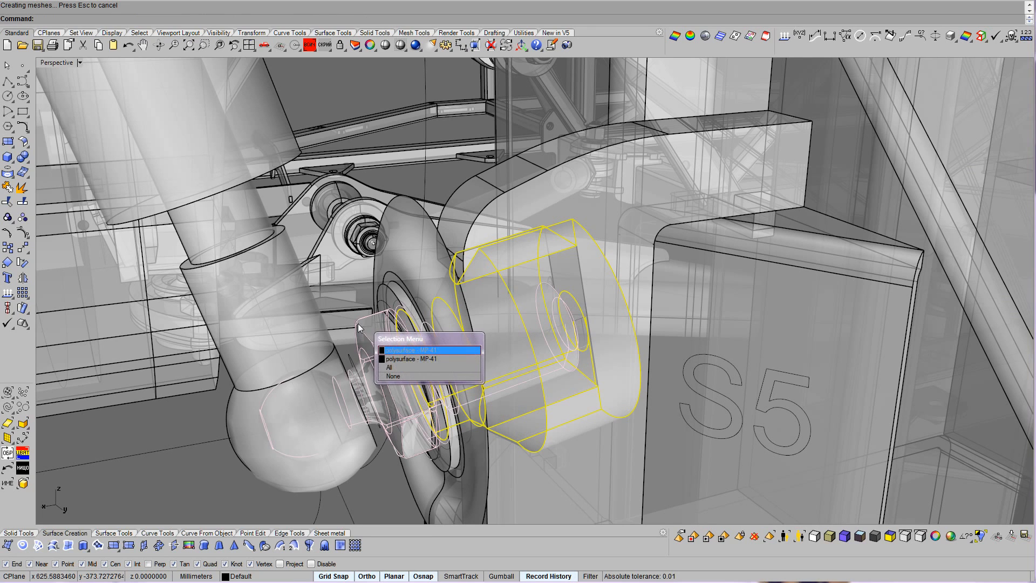
click(395, 351)
middle_click(522, 343)
click(540, 357)
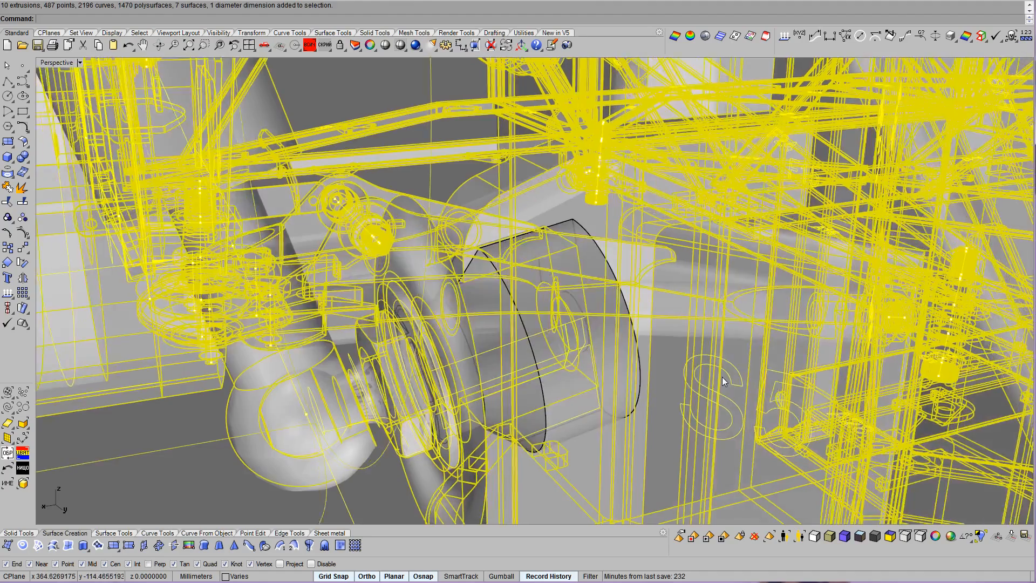
key(ctrl+h)
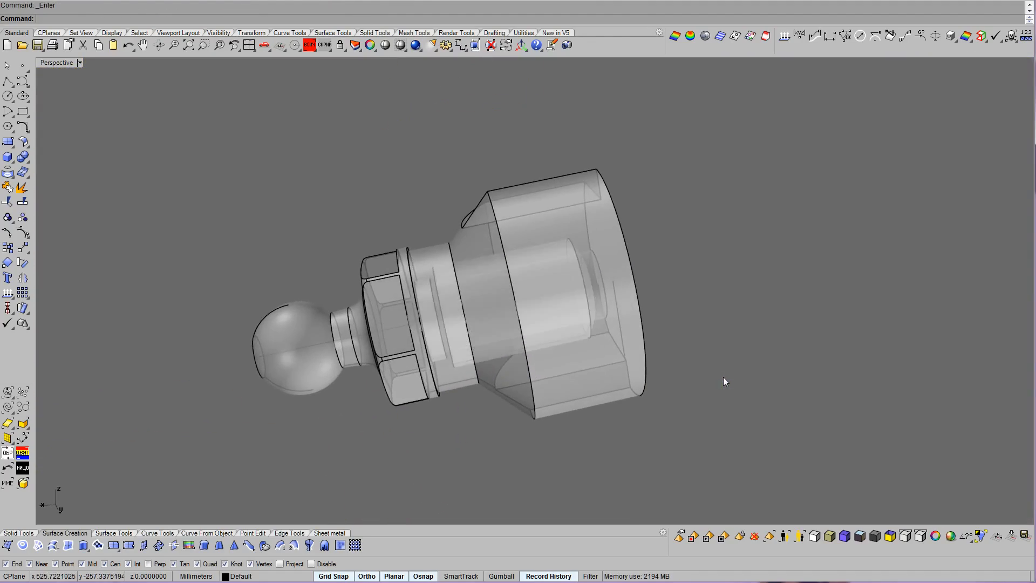
In Bobi1 display, slide the notched part off the ball stud's shank and undo the move.
key(ctrl+alt+s)
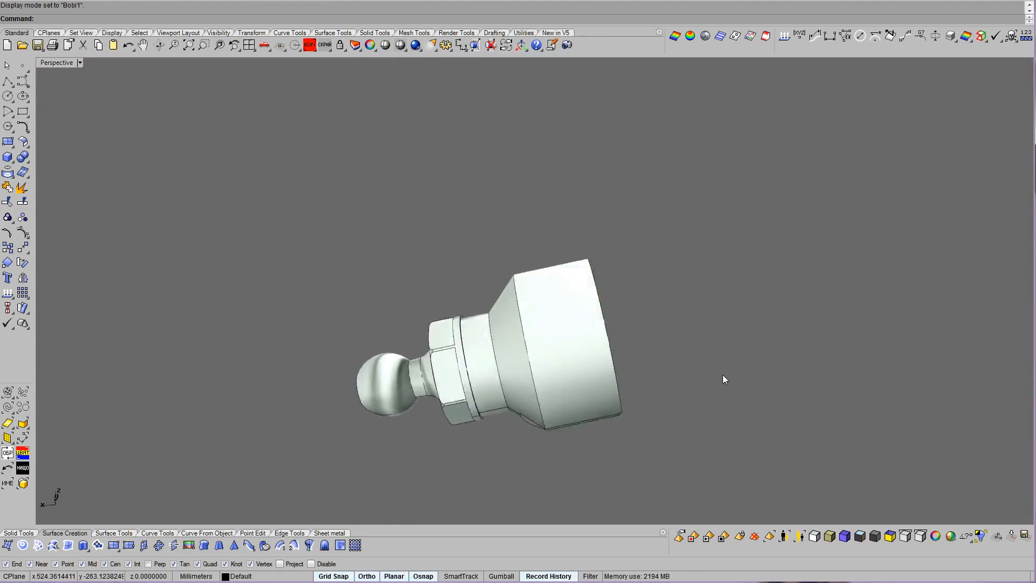
drag(577, 378, 698, 358)
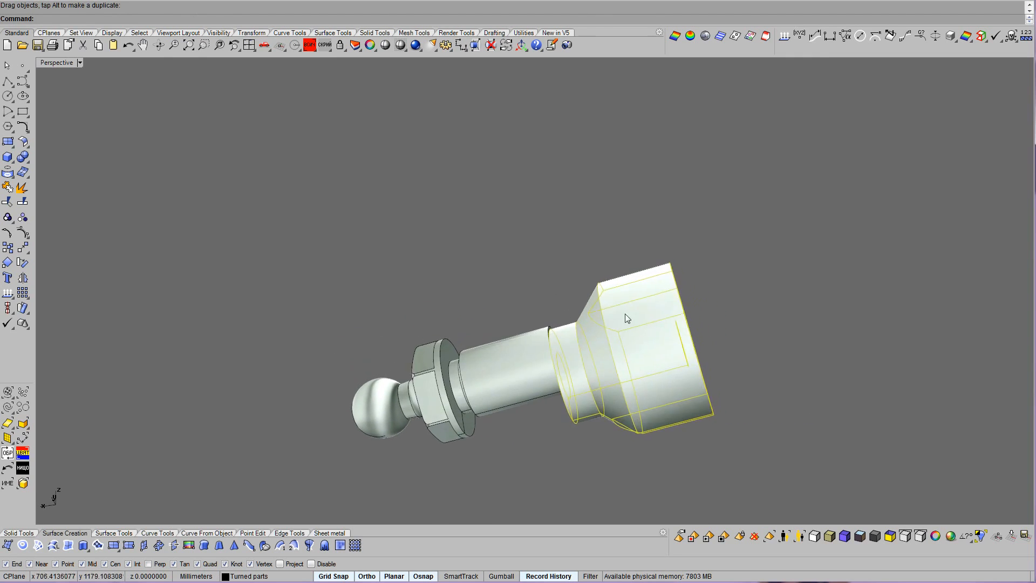
click(130, 45)
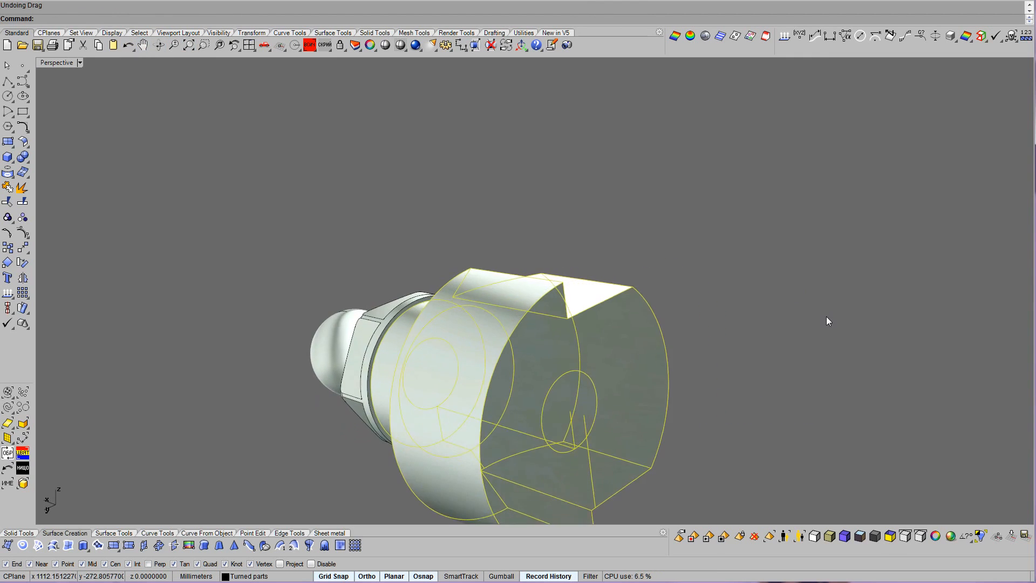
In Ghosted display, select the notched part and measure the gap between its bore bottom's centre and the ball stud shank's end centre.
key(ctrl+alt+s)
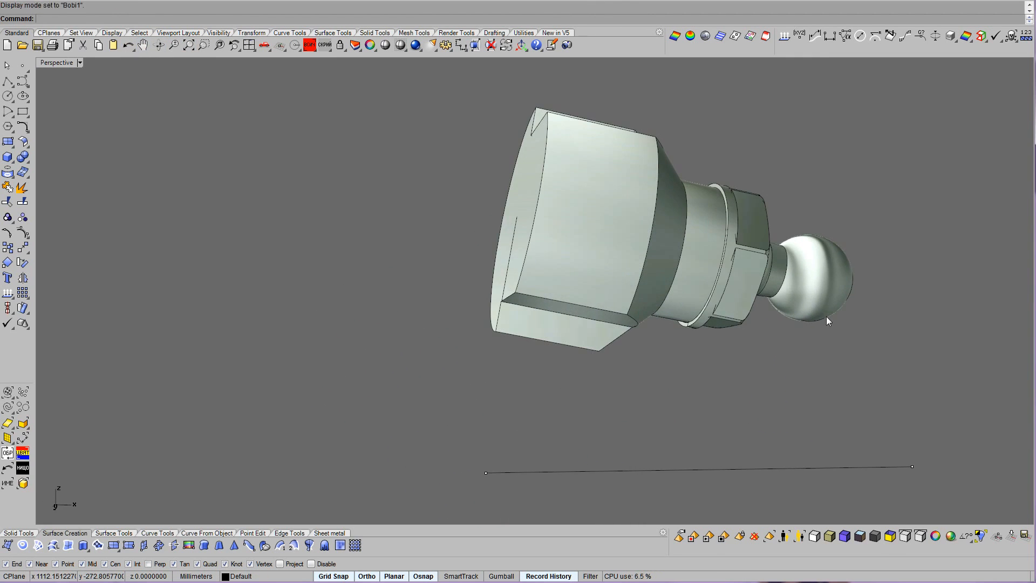
key(ctrl+alt+g)
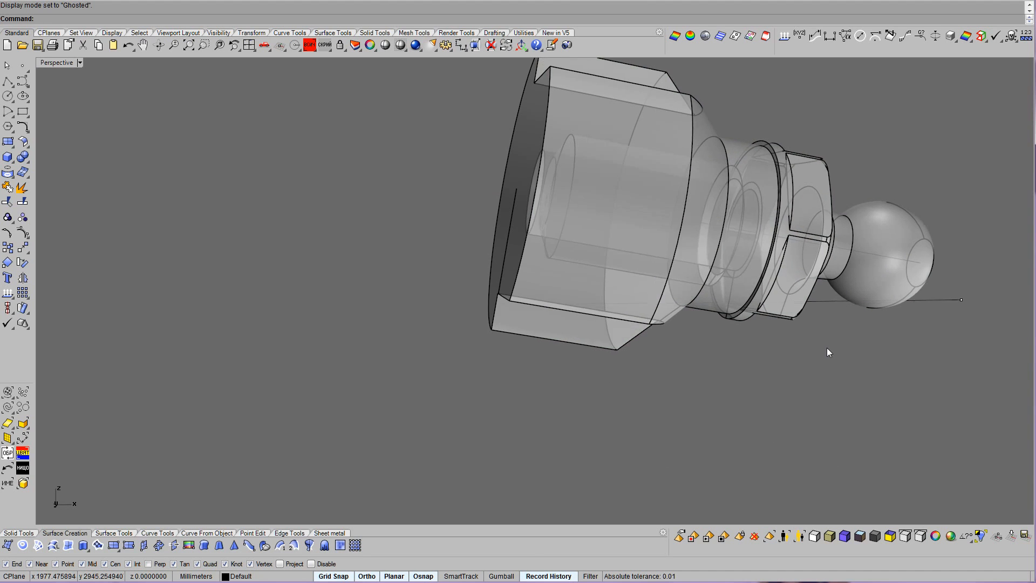
click(491, 222)
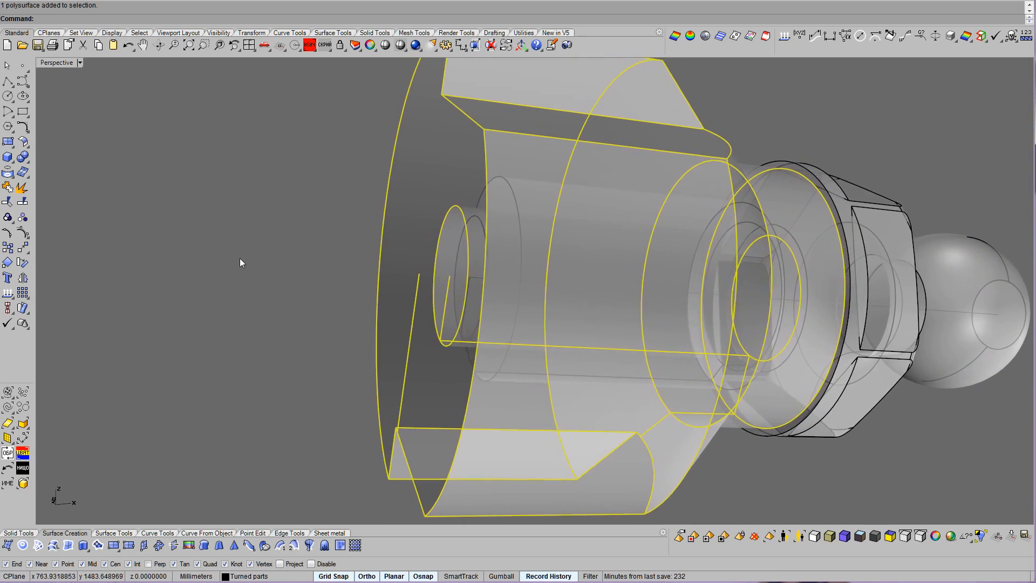
click(827, 38)
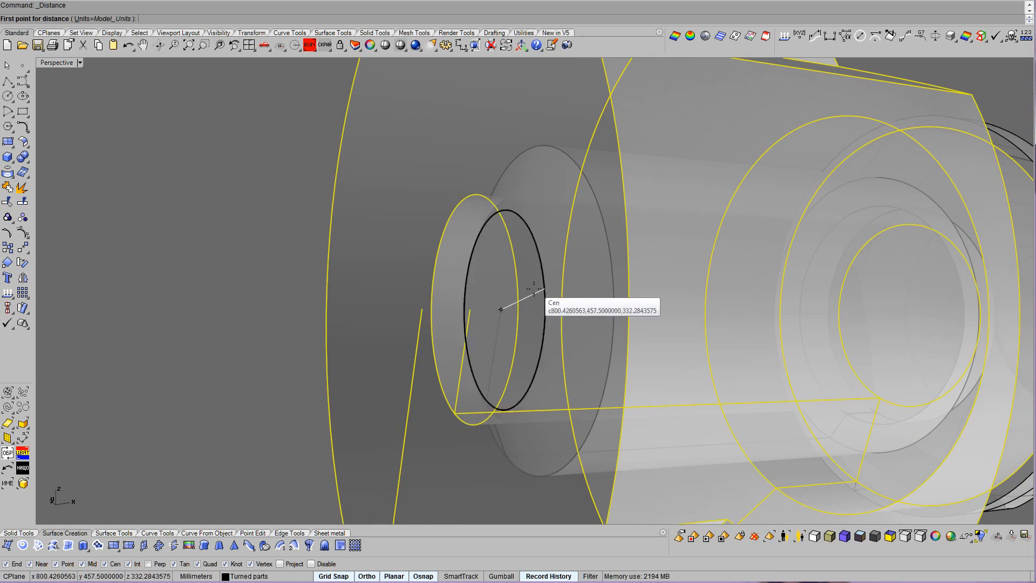
click(471, 312)
click(500, 311)
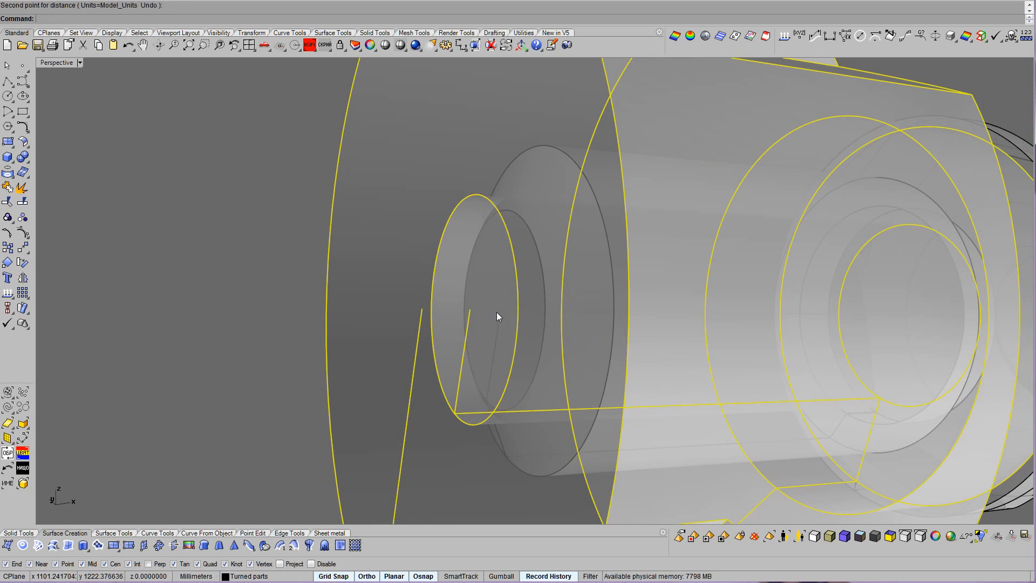
key(Return)
click(411, 311)
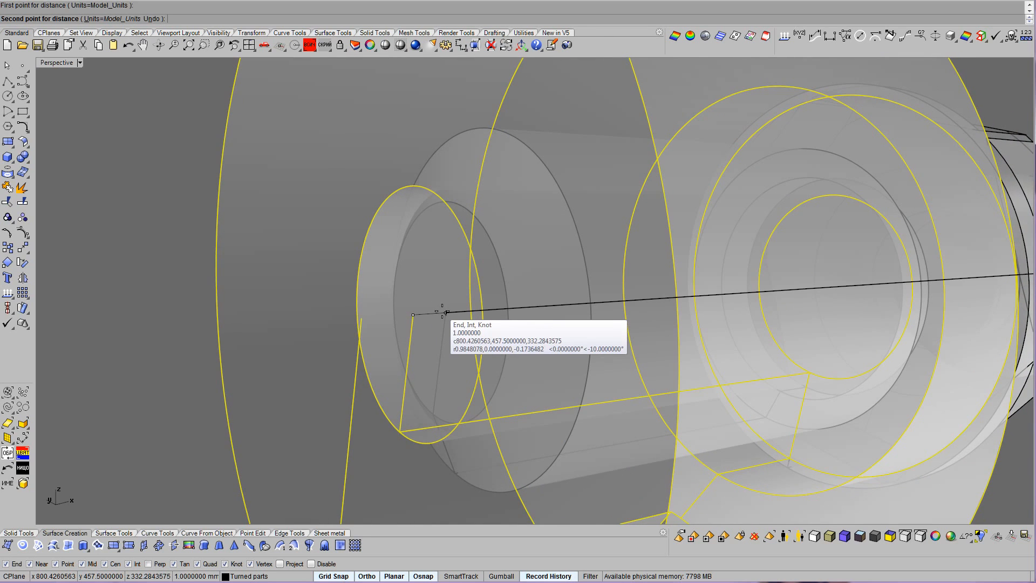
click(446, 312)
scroll(545, 303, down, 8)
right_drag(687, 293, 890, 232)
click(889, 232)
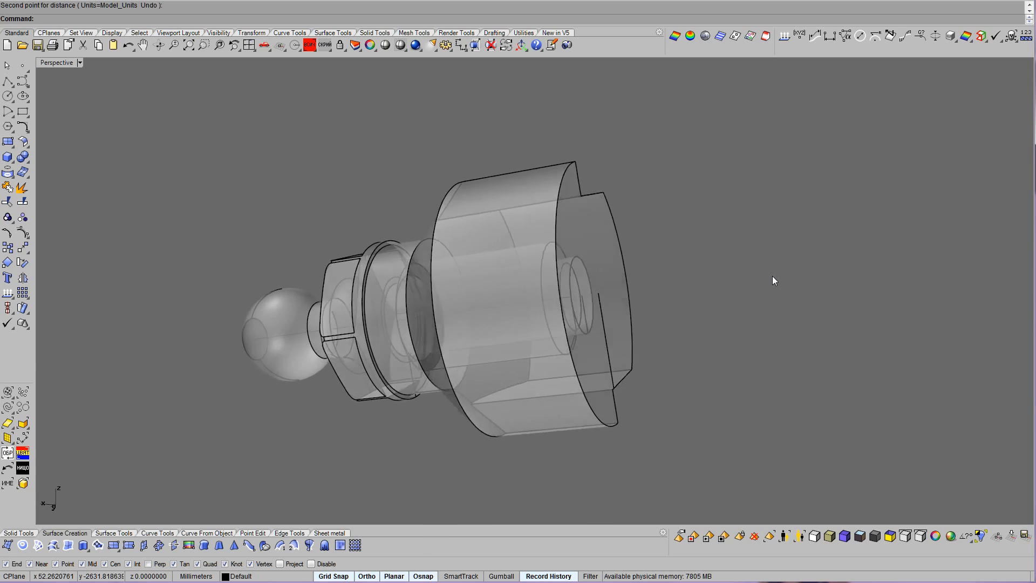
Turn on the notched part's solid points and scale the bore bottom's centre point in one direction to 1 mm from the outer face's centre.
click(587, 266)
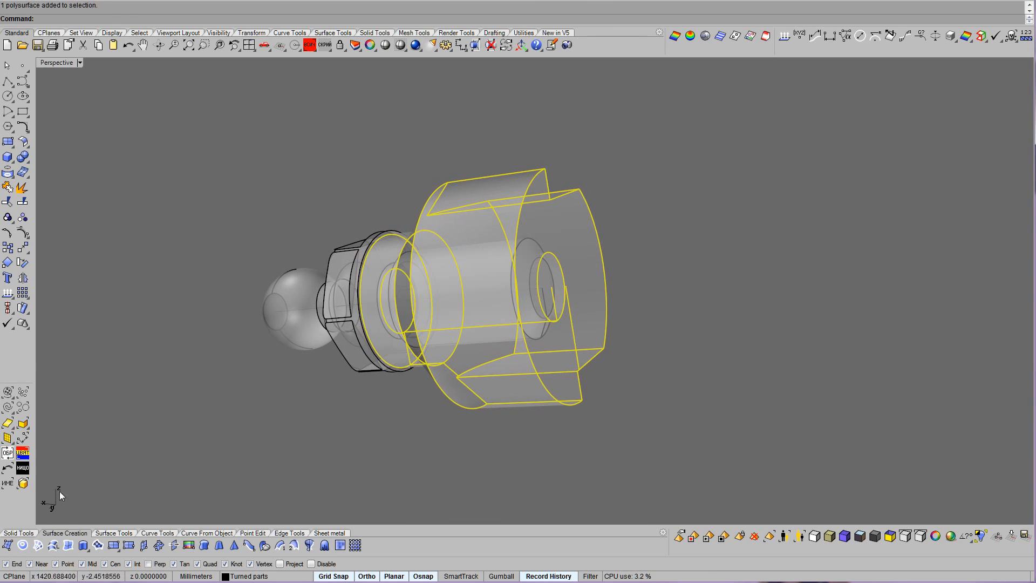
click(19, 534)
click(279, 545)
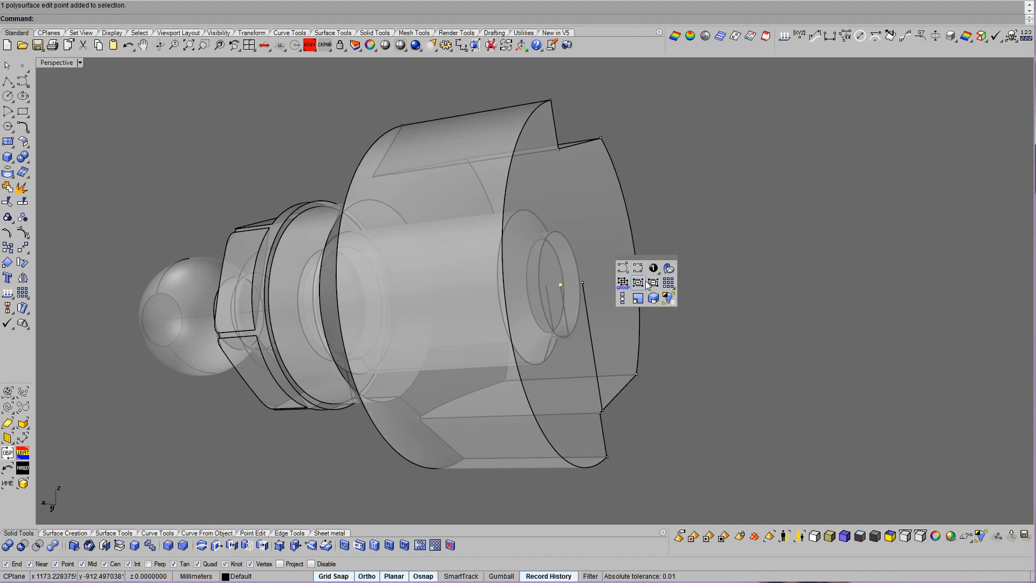
click(623, 297)
click(560, 285)
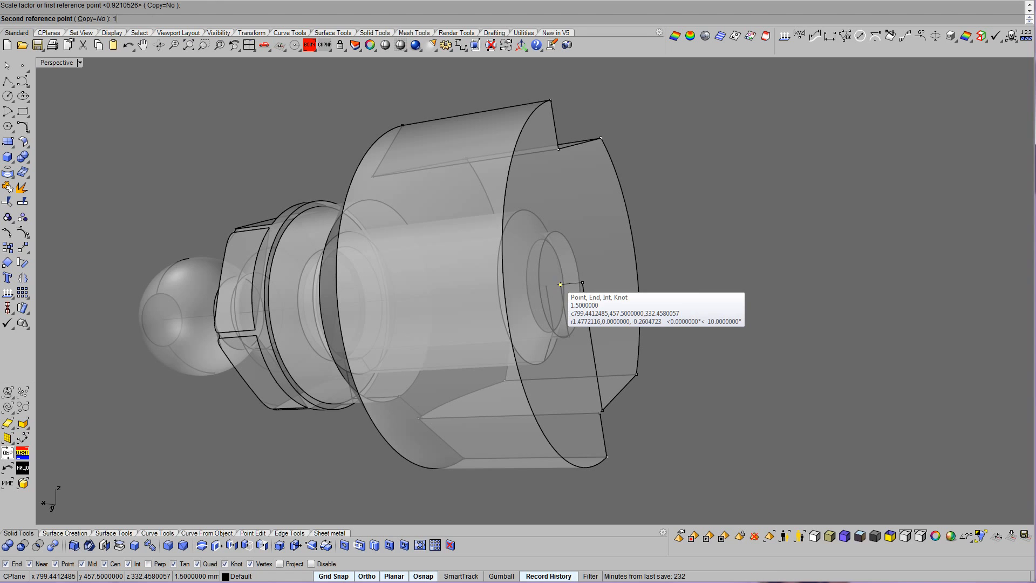
key(Return)
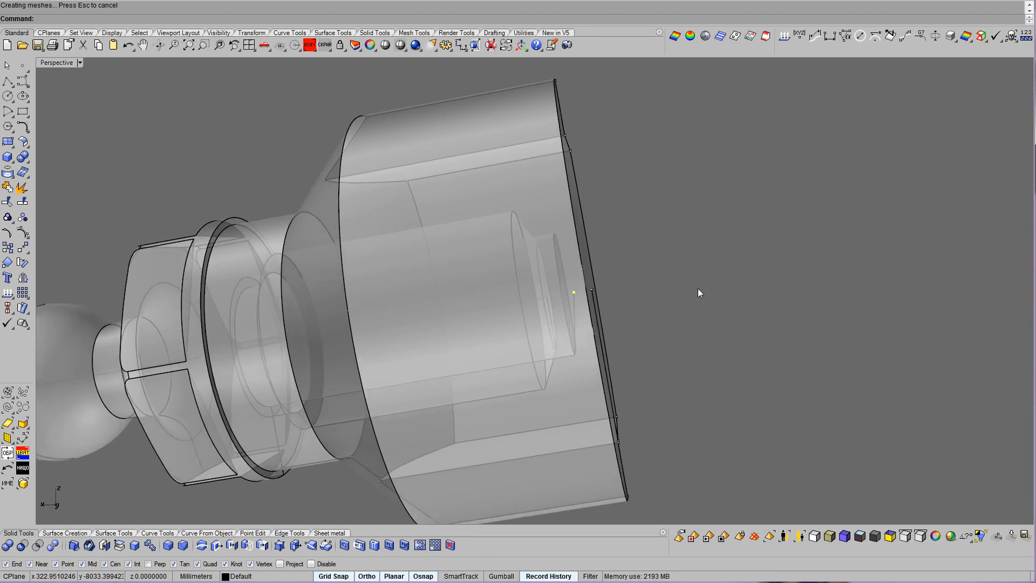
scroll(736, 296, up, 6)
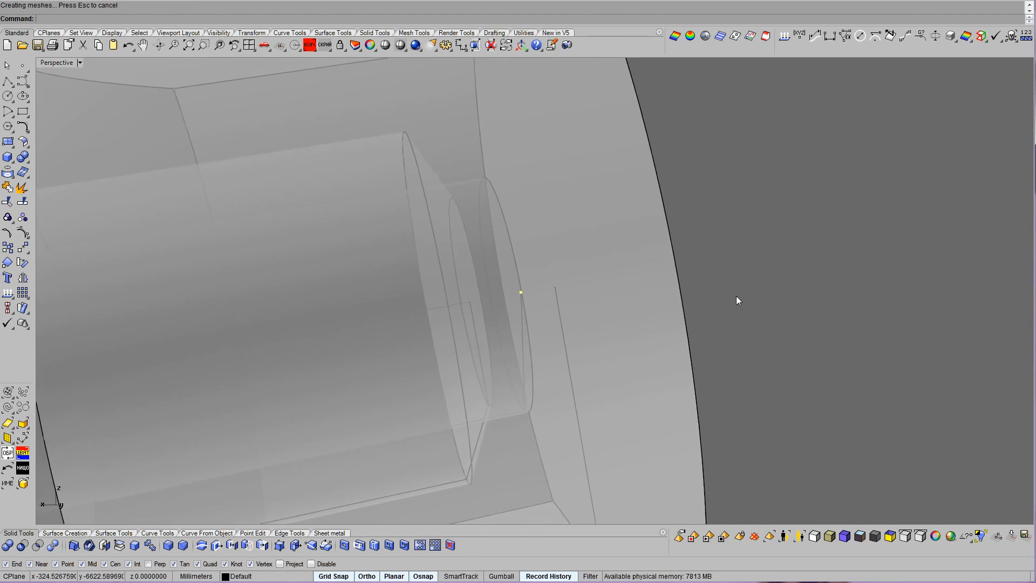
scroll(736, 296, down, 8)
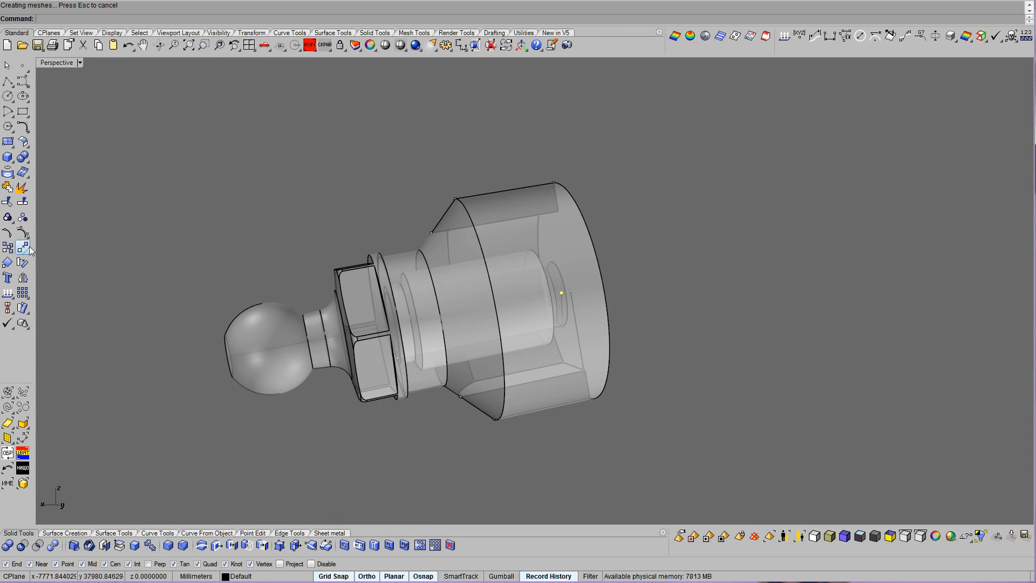
Isolate the notched part together with its axis line and inspect the bore bottom in Bobi1 display.
click(604, 293)
middle_click(603, 293)
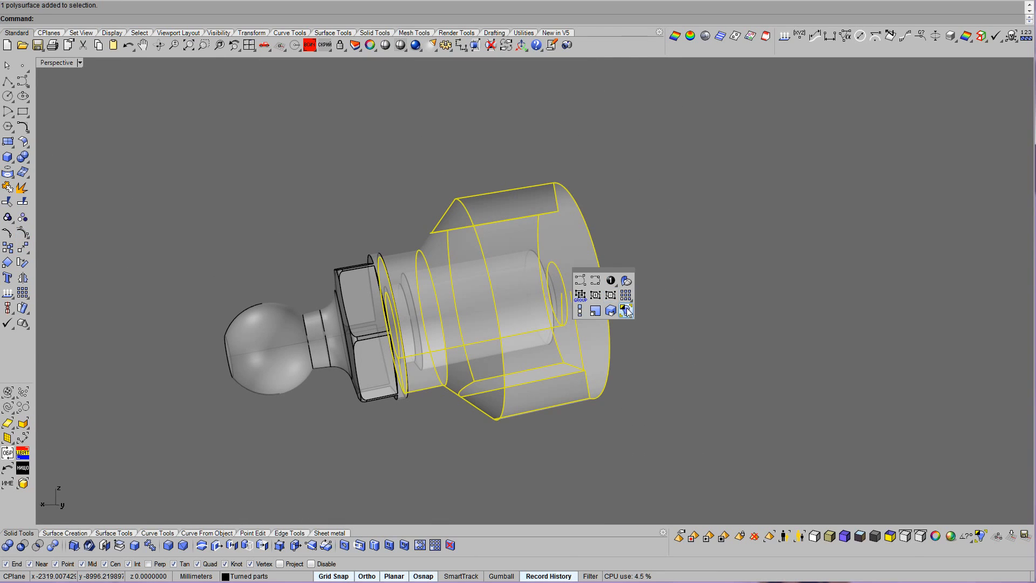
click(627, 308)
right_drag(628, 307, 737, 344)
key(ctrl+alt+s)
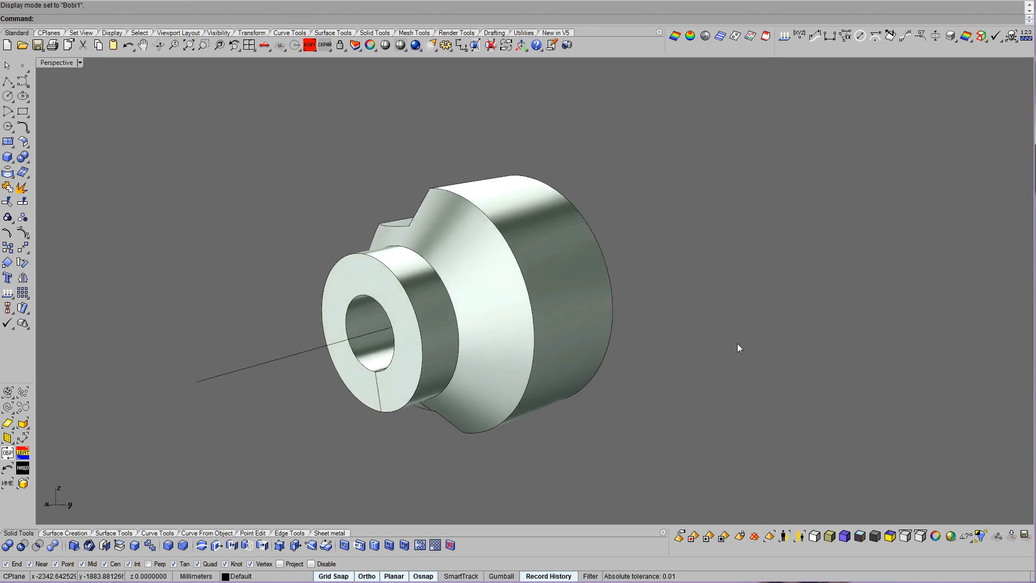
scroll(737, 343, up, 10)
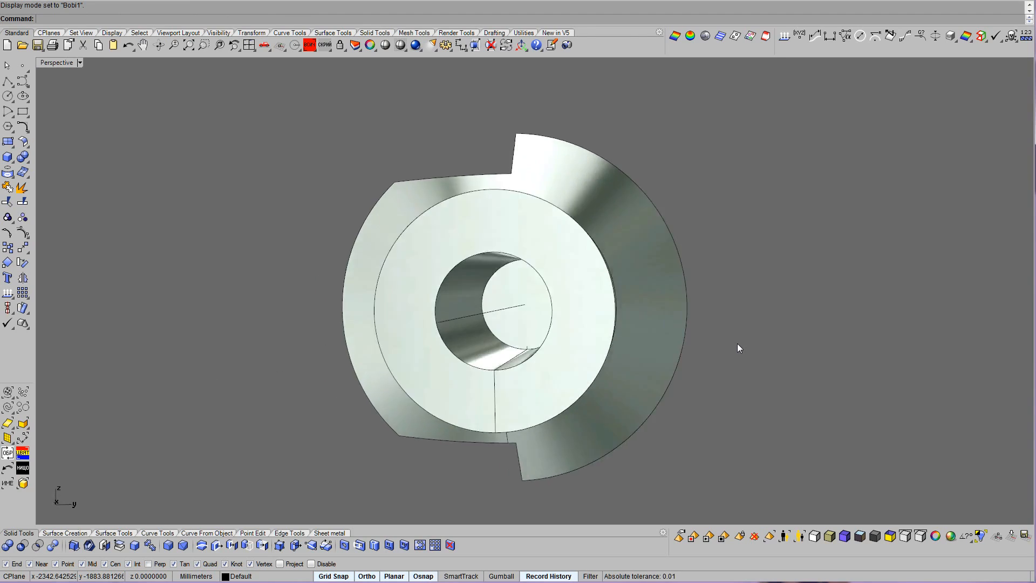
scroll(738, 348, down, 10)
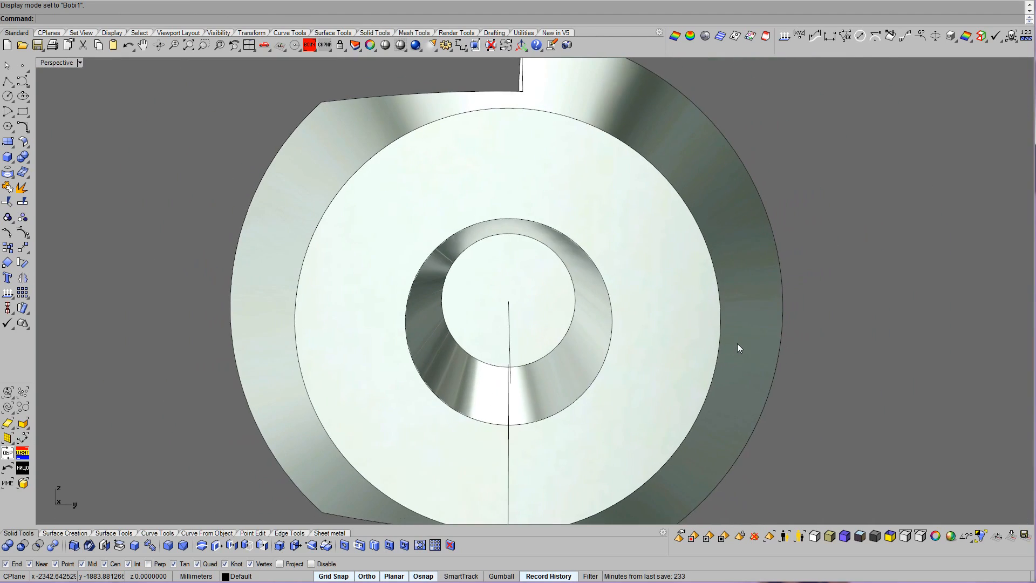
In Ghosted display, duplicate the radial seam edge of the bore's bottom surface as a curve.
key(ctrl+alt+g)
click(552, 314)
right_drag(553, 314, 730, 371)
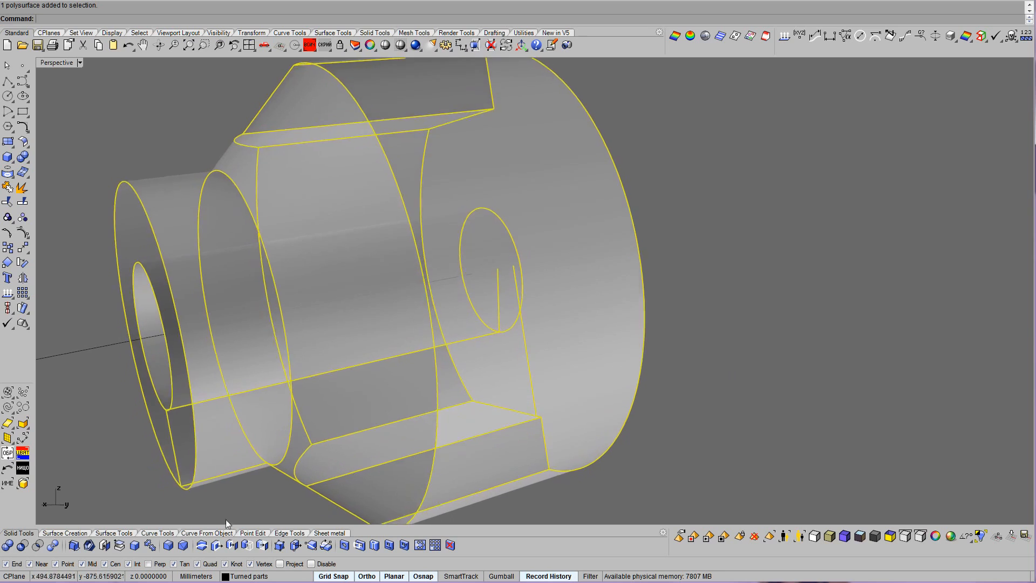
click(325, 534)
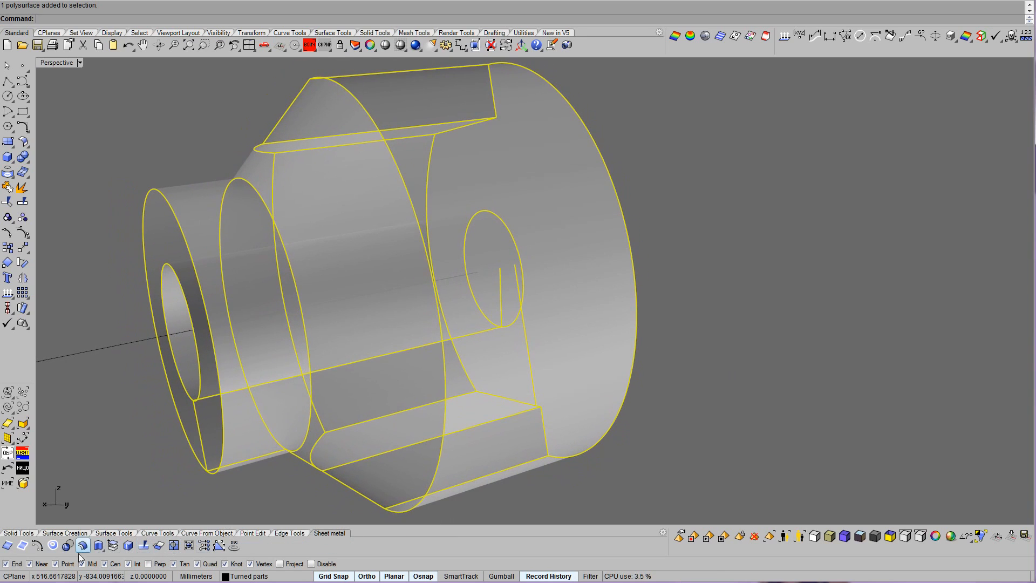
click(8, 546)
key(Return)
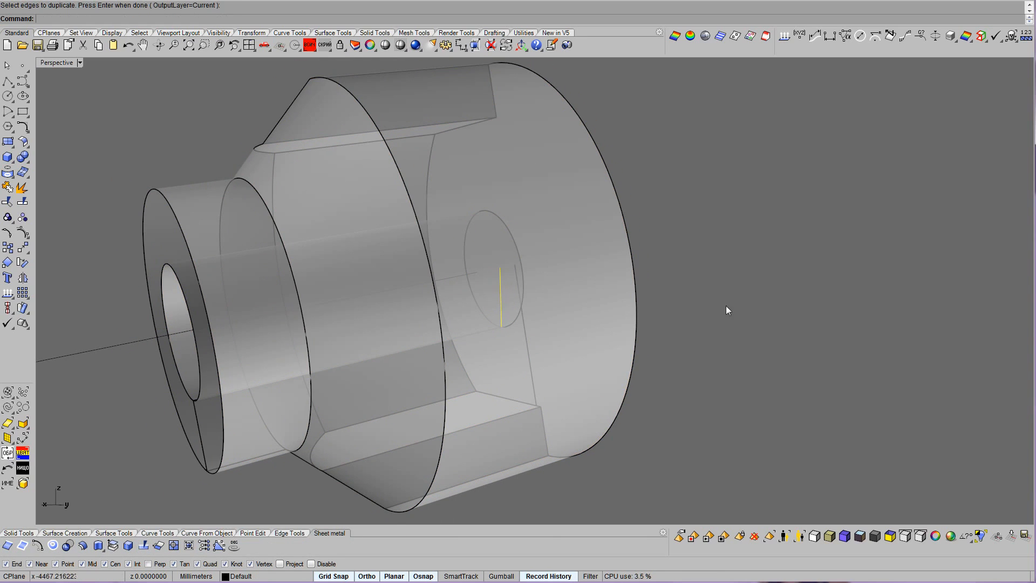
Extract the bore's bottom surface from the notched part and delete it.
click(113, 546)
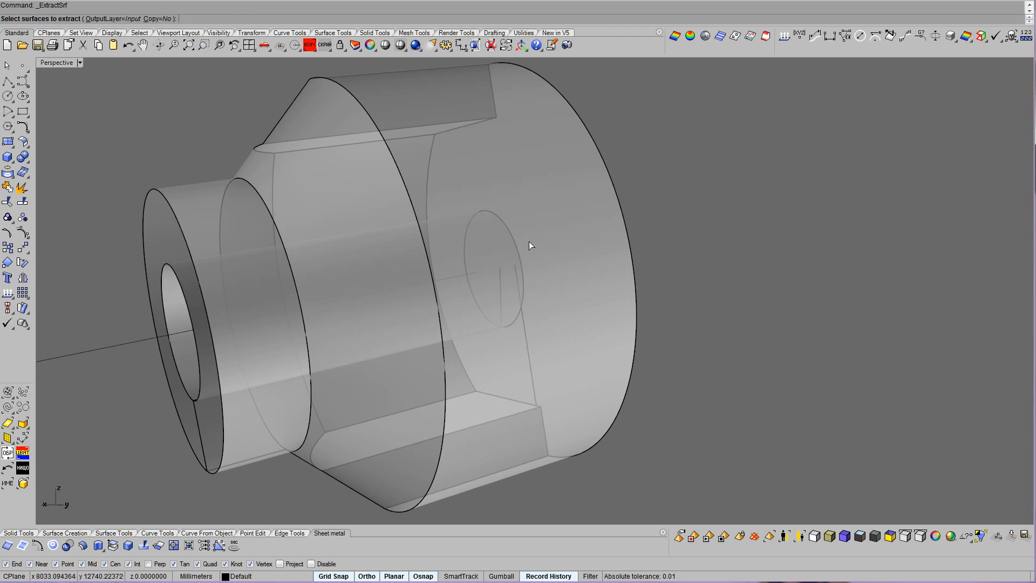
click(516, 236)
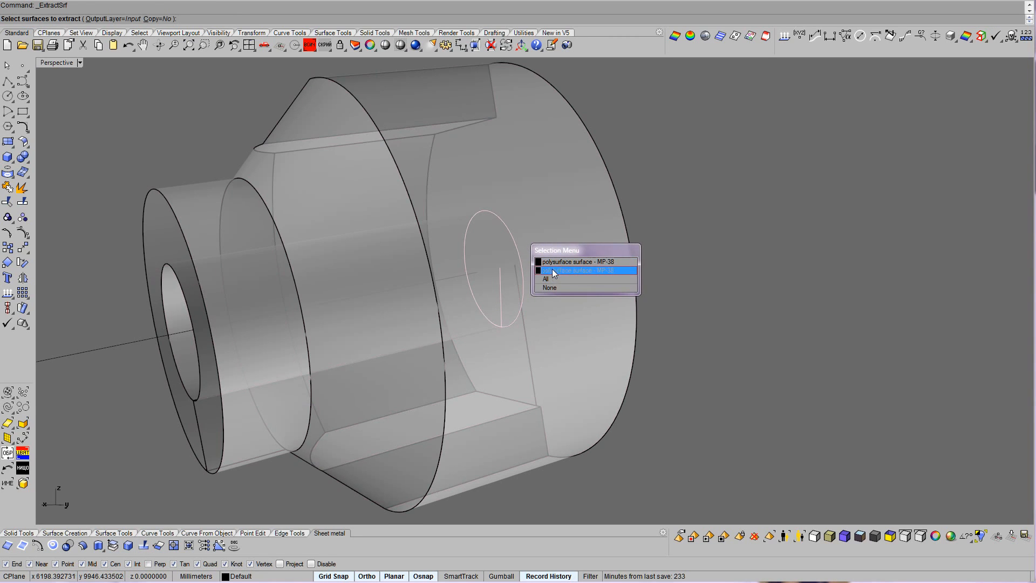
click(553, 268)
key(Return)
key(Delete)
Revolve the duplicated seam curve a full circle around the part's axis line and delete the curve.
scroll(553, 266, up, 1)
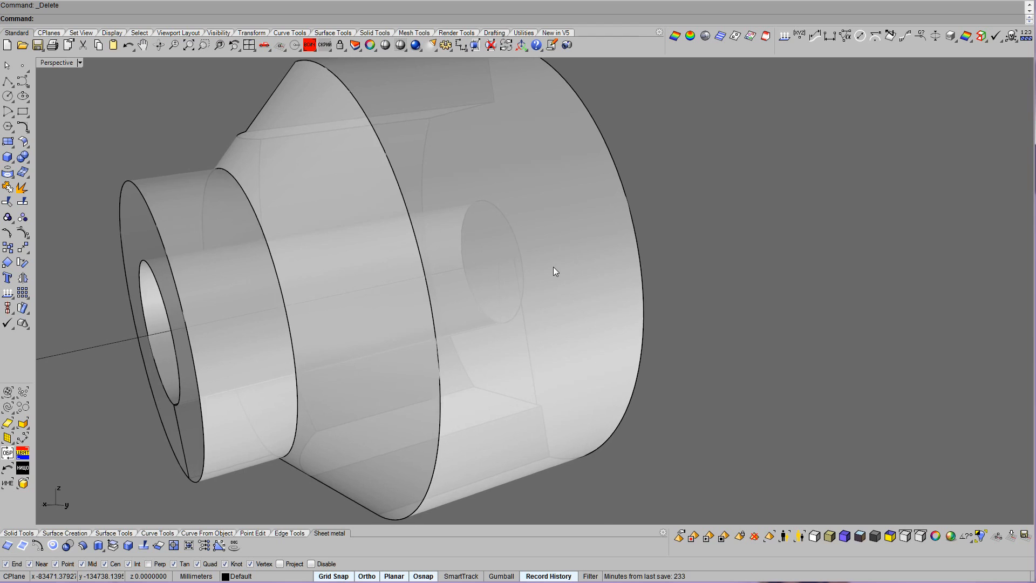
right_drag(553, 266, 532, 280)
click(513, 287)
scroll(514, 287, down, 3)
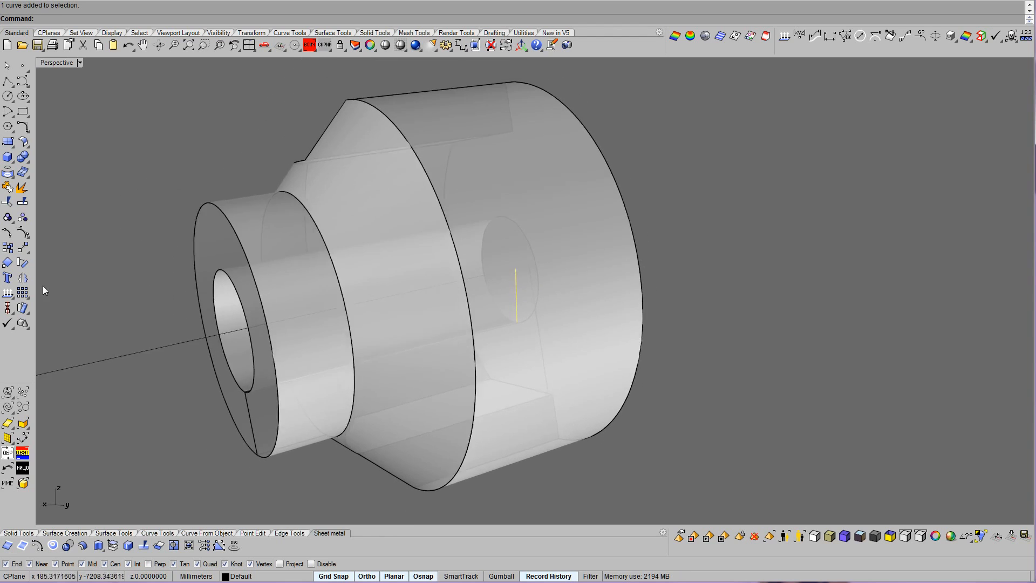
click(51, 534)
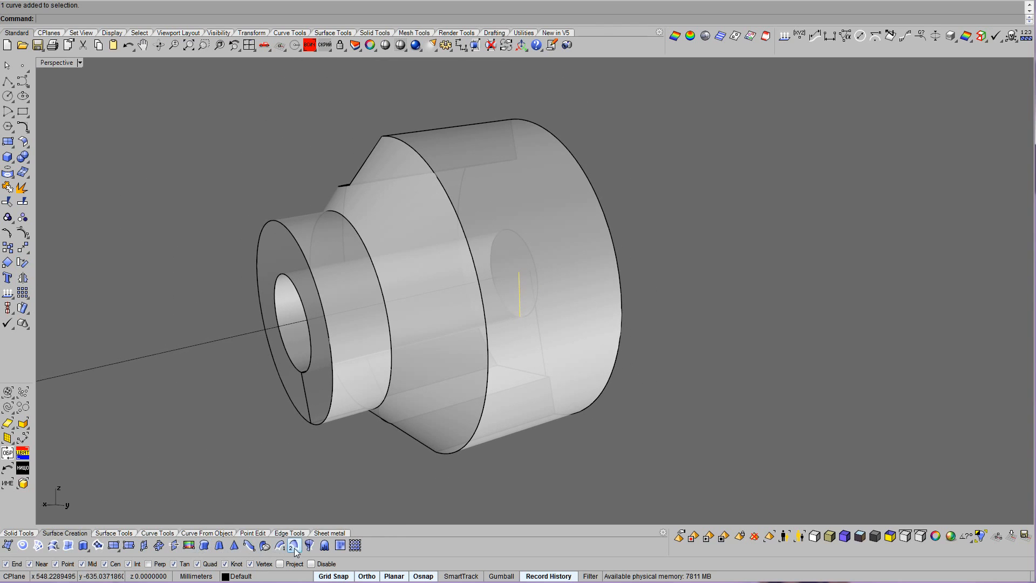
click(308, 546)
click(237, 338)
click(176, 353)
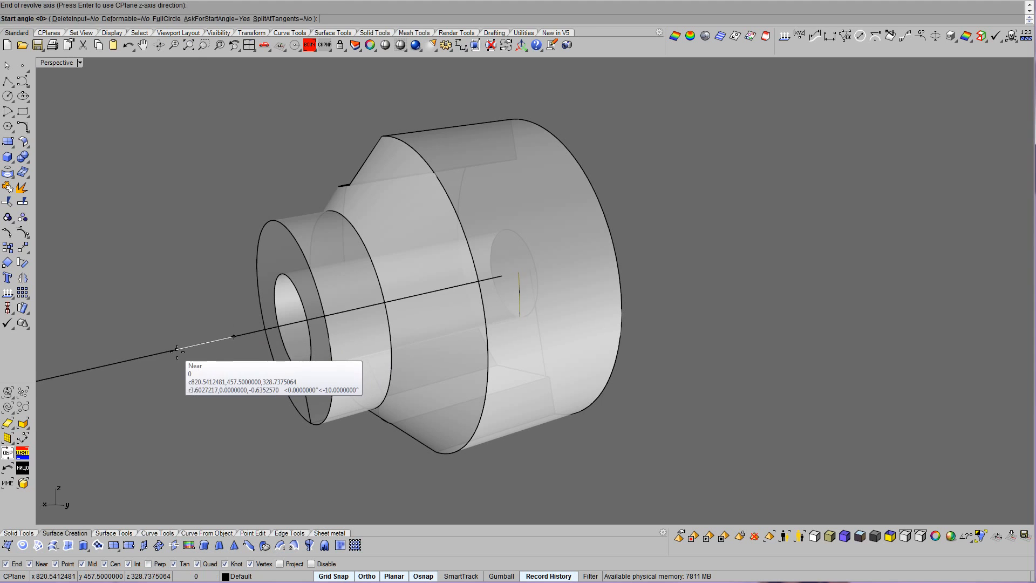
key(Escape)
key(Delete)
In Bobi1 display, join the revolved bore bottom surface to the notched part and dismiss the history warning.
scroll(737, 341, up, 3)
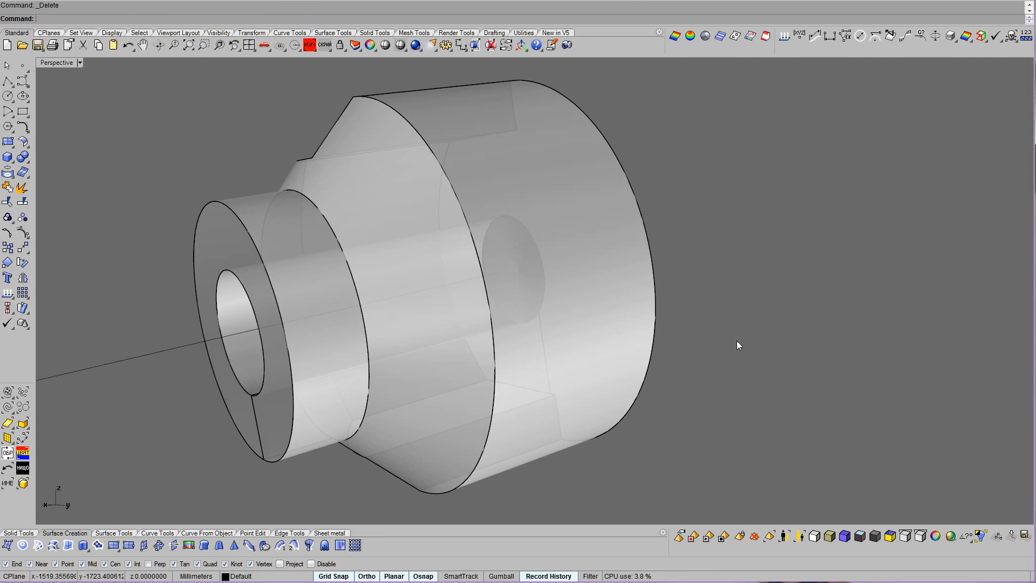
scroll(737, 341, up, 2)
right_drag(736, 341, 738, 340)
key(F4)
scroll(739, 344, up, 5)
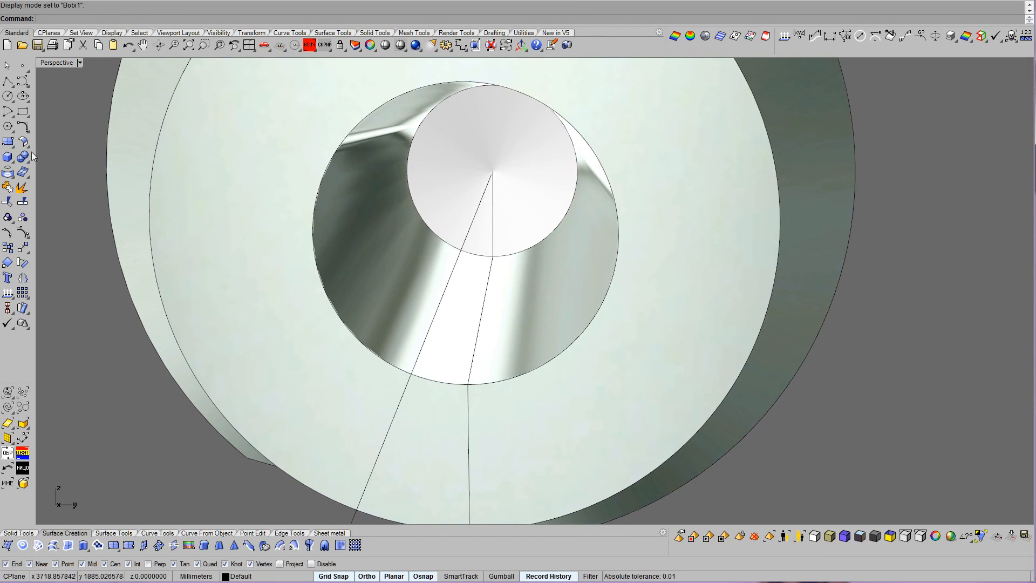
click(306, 311)
click(465, 208)
right_click(465, 206)
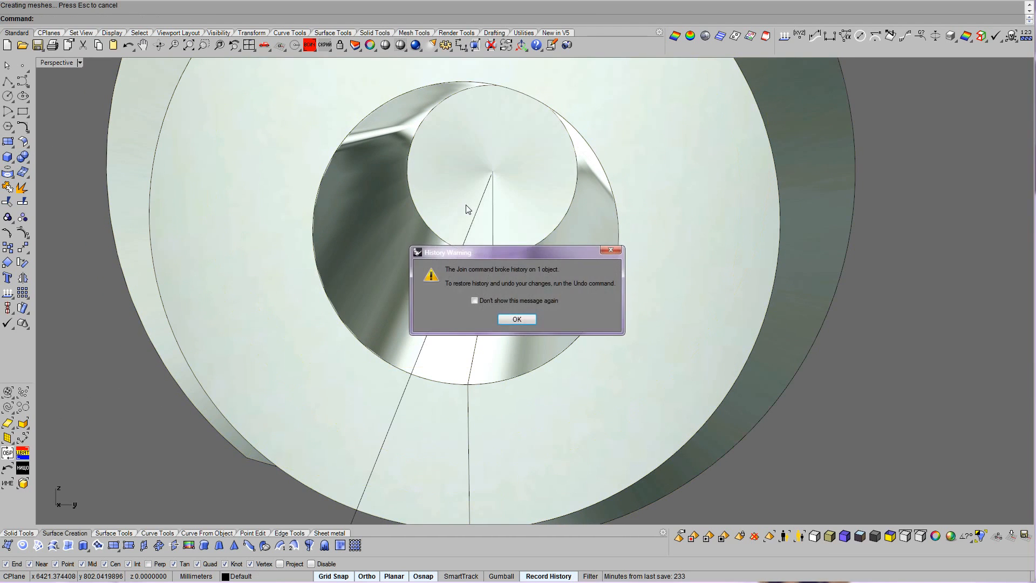
click(528, 317)
Place a horizontal clipping plane of about 61 by 50 mm through the notched part.
scroll(585, 316, down, 1)
scroll(689, 317, down, 5)
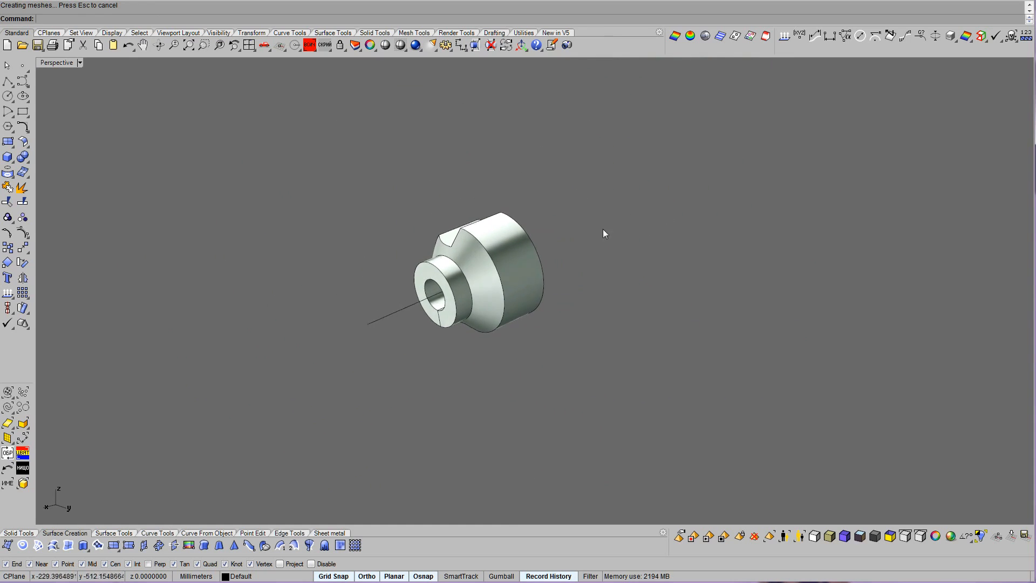
click(364, 335)
click(775, 328)
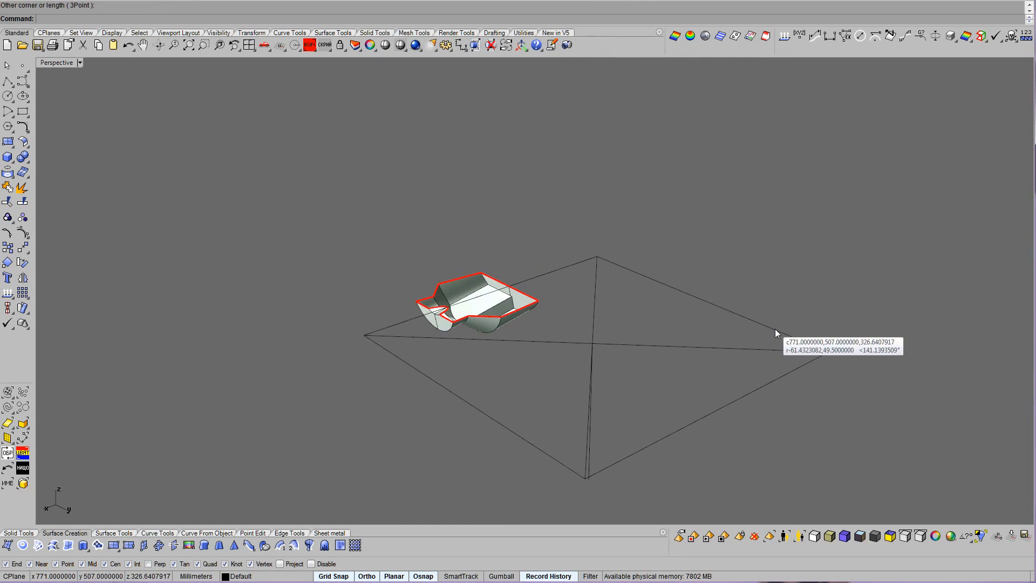
click(591, 334)
Rotate the clipping plane upright and move it so that it cuts the notched part lengthwise through the bore.
right_drag(590, 334, 661, 324)
right_click(22, 264)
click(360, 359)
click(324, 384)
click(376, 388)
click(139, 318)
click(613, 248)
right_drag(613, 248, 661, 298)
drag(449, 238, 519, 257)
drag(491, 262, 493, 241)
scroll(541, 245, up, 2)
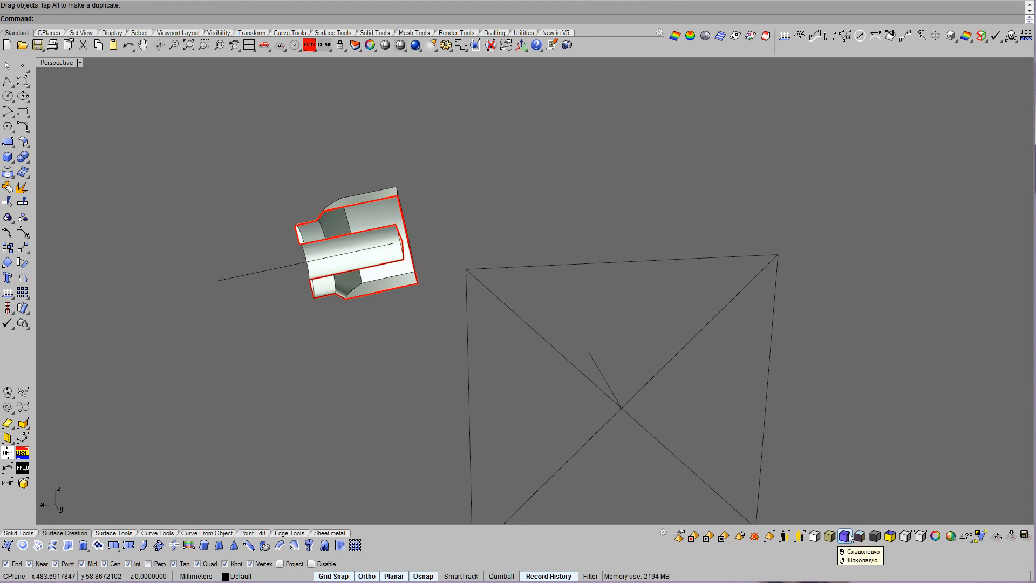
Try the Bobi7 and БабаМеца display modes and set ЗайоБайо to examine the sectioned part.
click(846, 536)
click(861, 537)
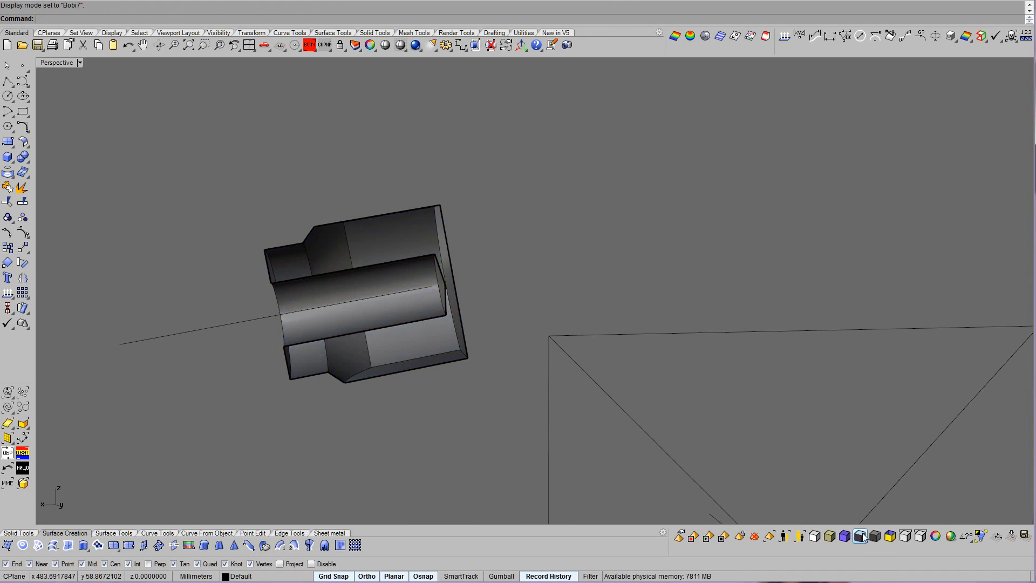
click(891, 536)
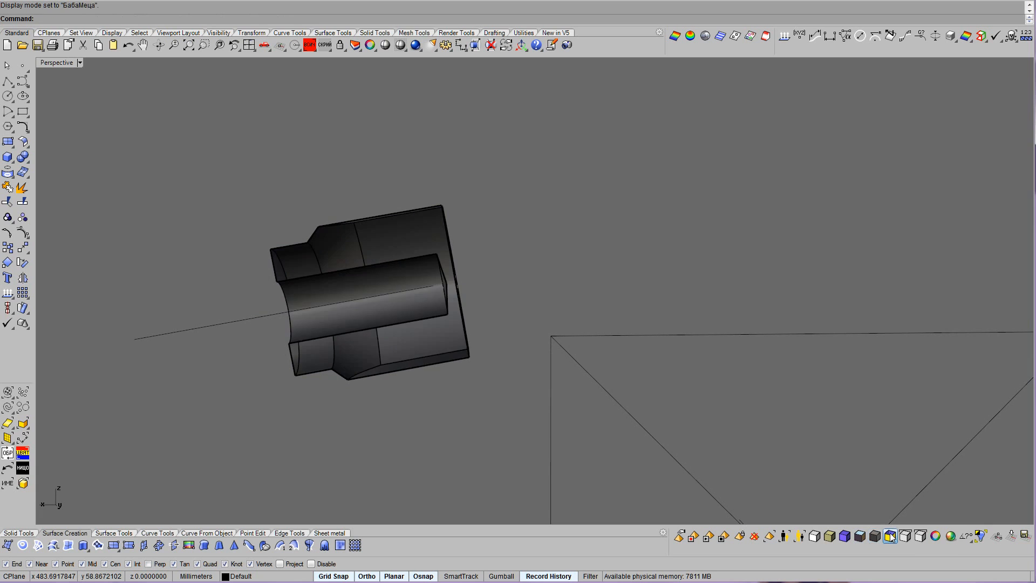
click(891, 537)
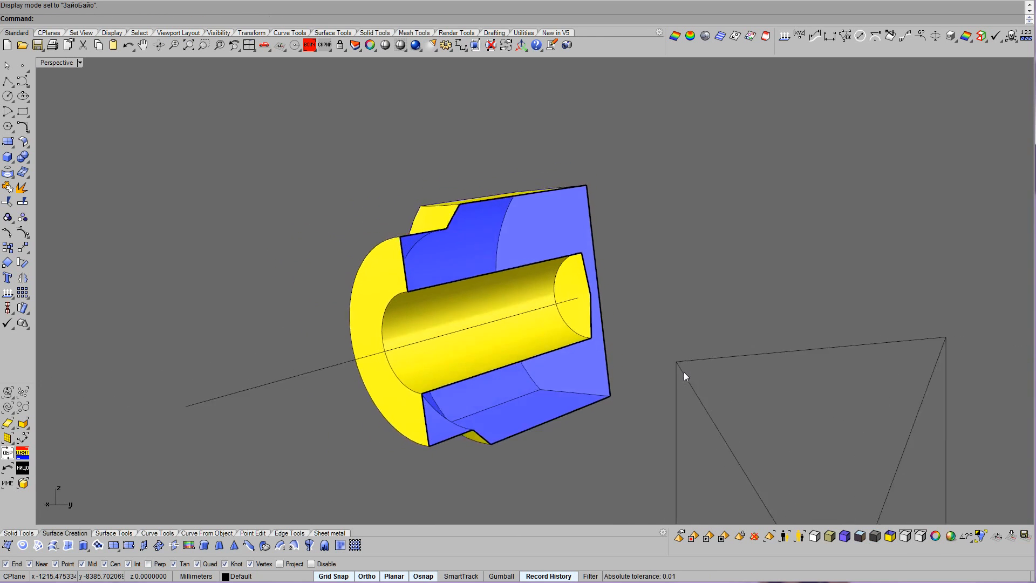
Bring back the hidden objects, isolate the sectioned notched part together with the ball stud and examine how they fit.
click(483, 259)
middle_click(513, 304)
click(565, 346)
key(Return)
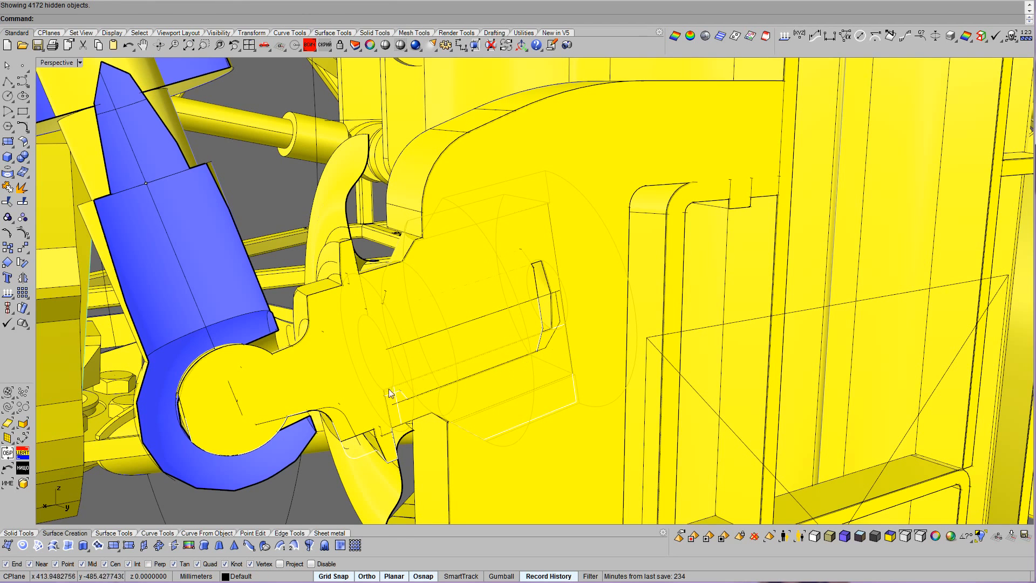
click(276, 436)
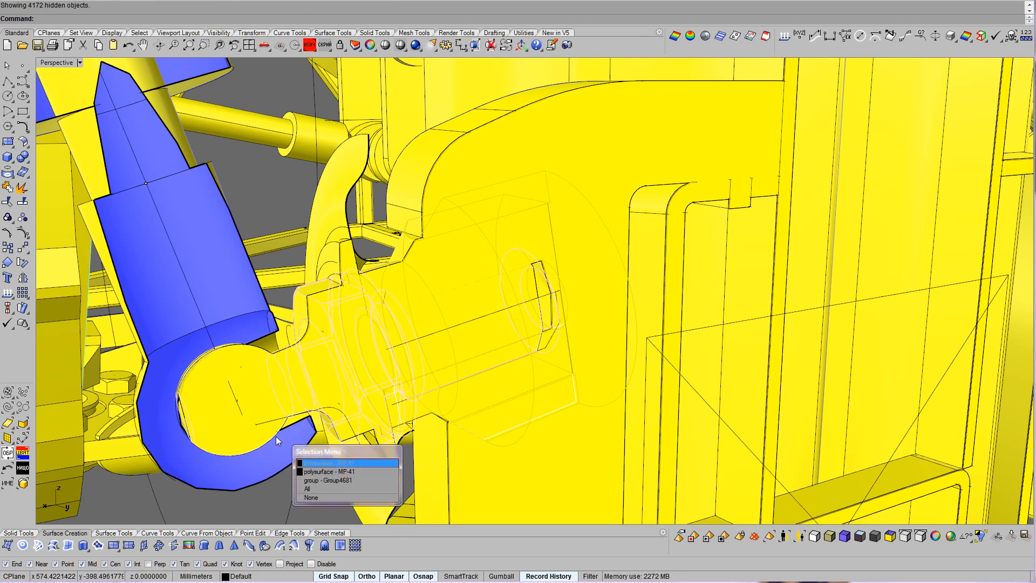
click(314, 473)
middle_click(449, 369)
click(465, 383)
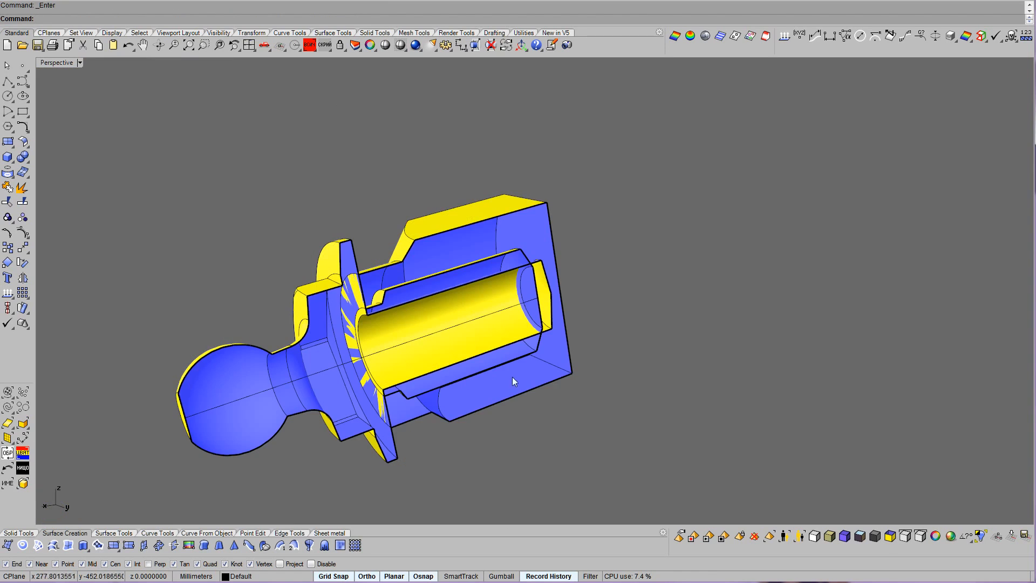
right_drag(513, 377, 689, 383)
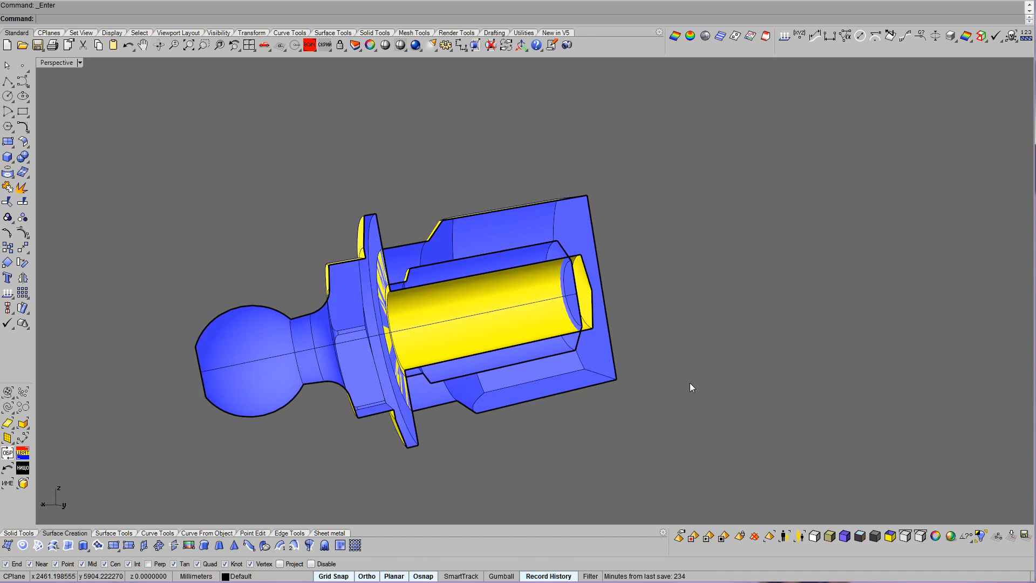
scroll(445, 451, down, 12)
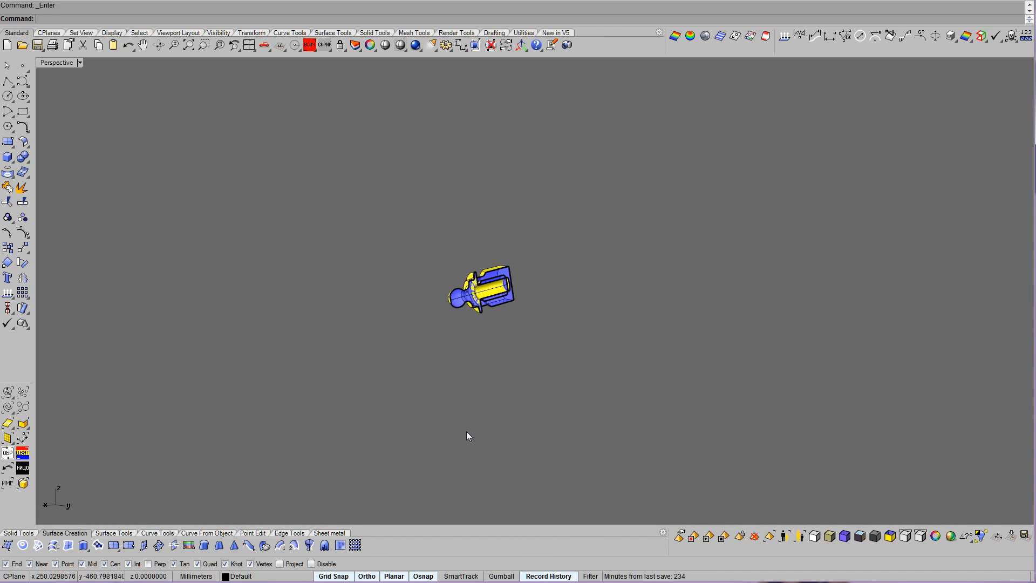
scroll(467, 431, up, 7)
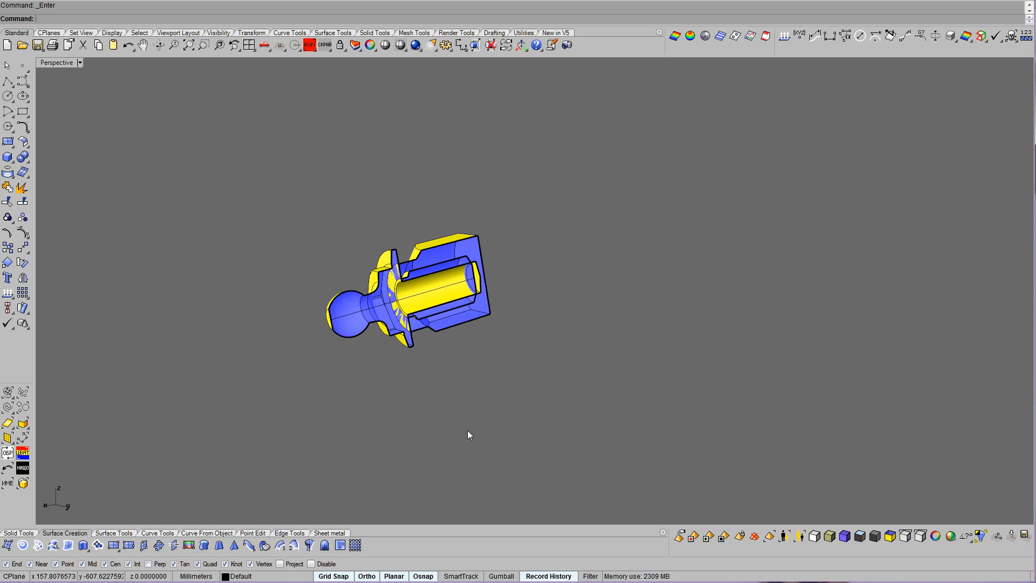
In Wireframe display, bring back the hidden objects and delete the clipping plane.
right_click(399, 46)
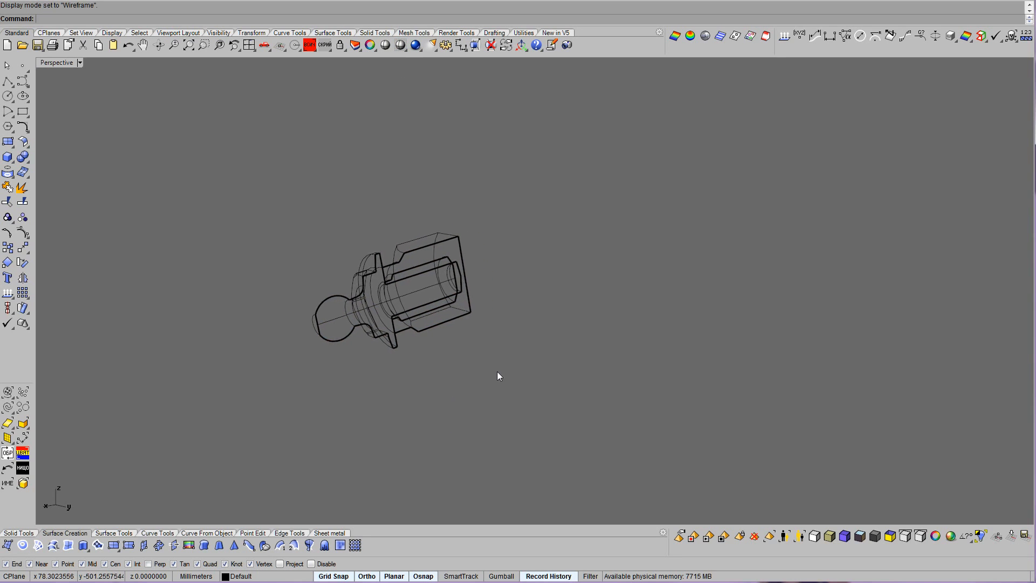
middle_click(497, 371)
click(515, 387)
key(Return)
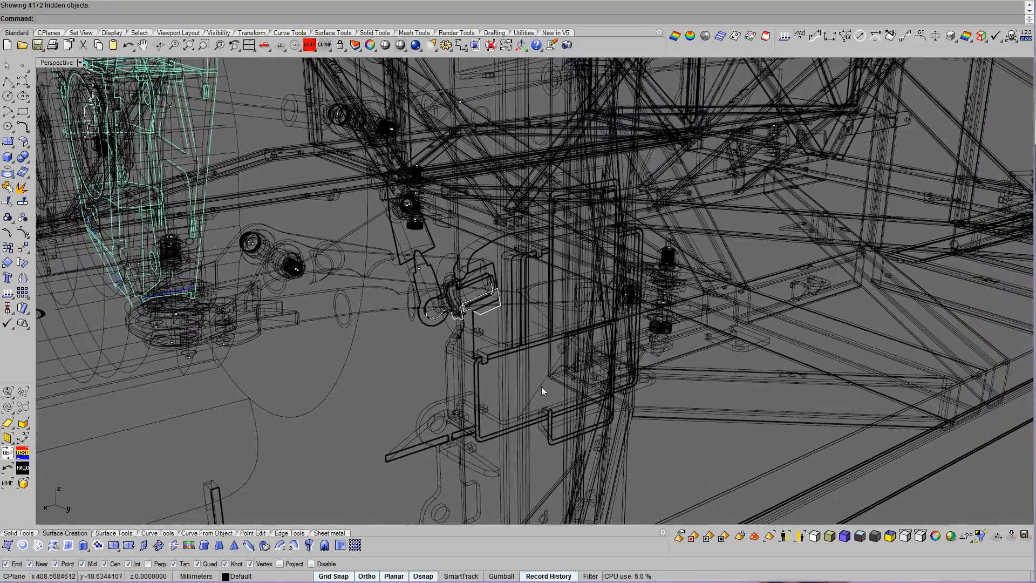
click(542, 387)
key(Delete)
Isolate the notched turned part and set the viewport to Ghosted display.
right_drag(542, 387, 512, 278)
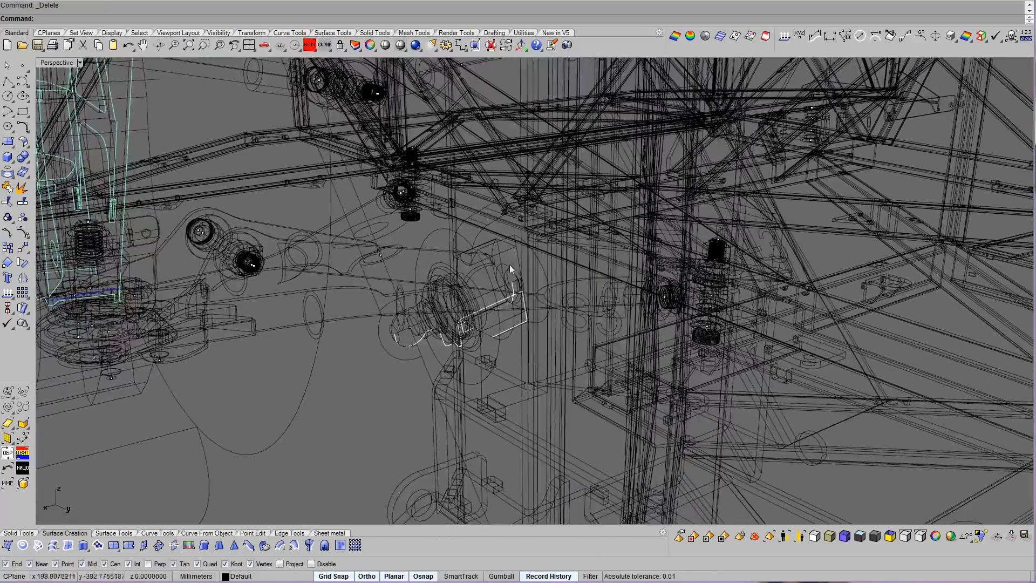
click(517, 259)
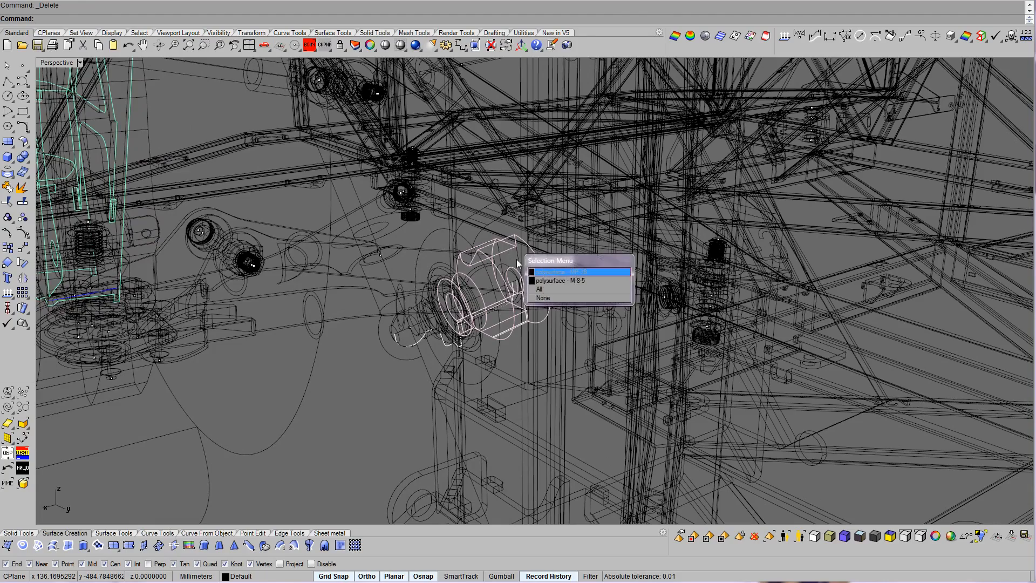
click(550, 280)
middle_click(562, 293)
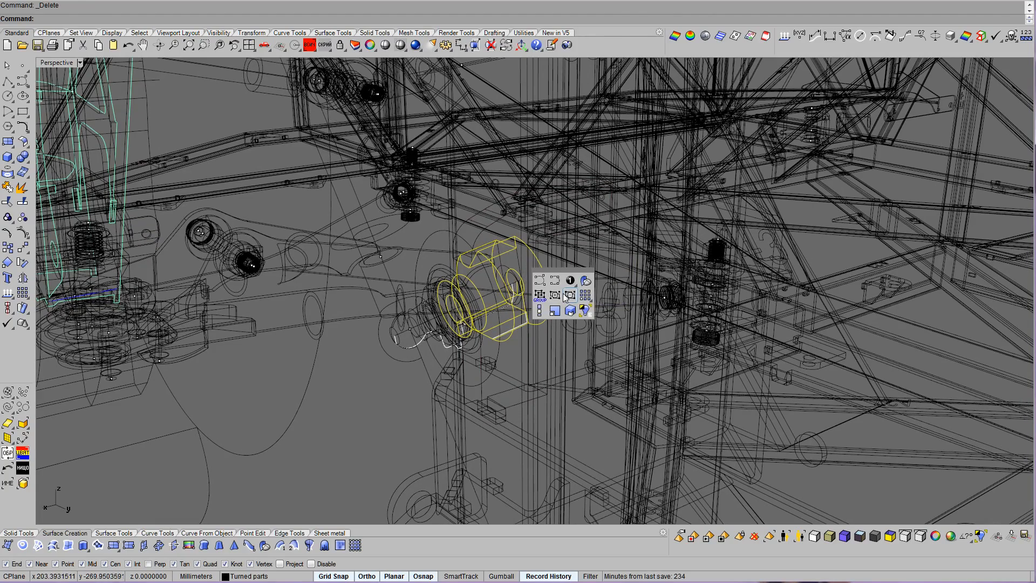
click(584, 307)
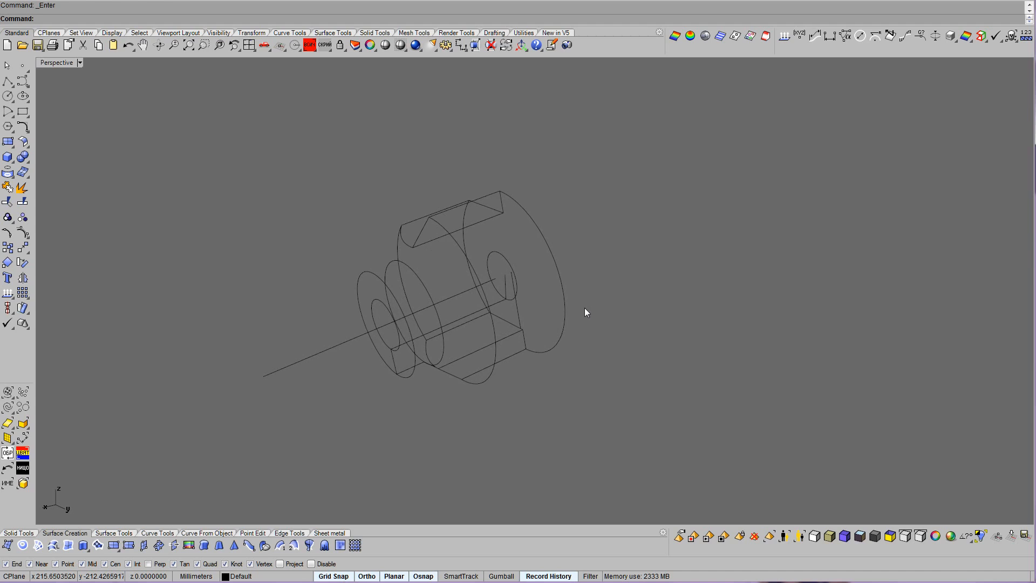
key(ctrl+alt+s)
key(ctrl+alt+g)
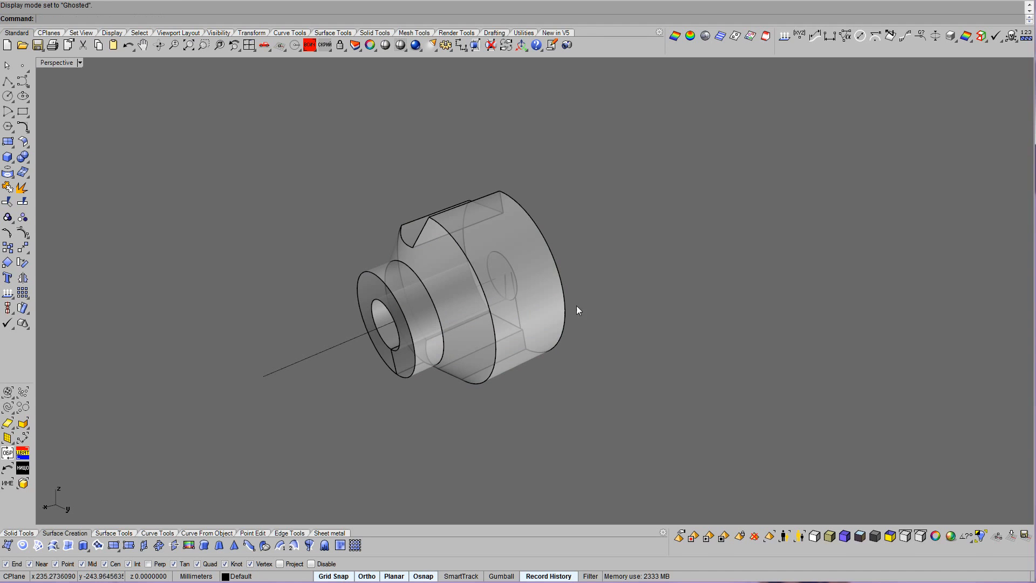
Extract the cylindrical bore wall and the front ring face from the notched part as separate surfaces.
click(324, 534)
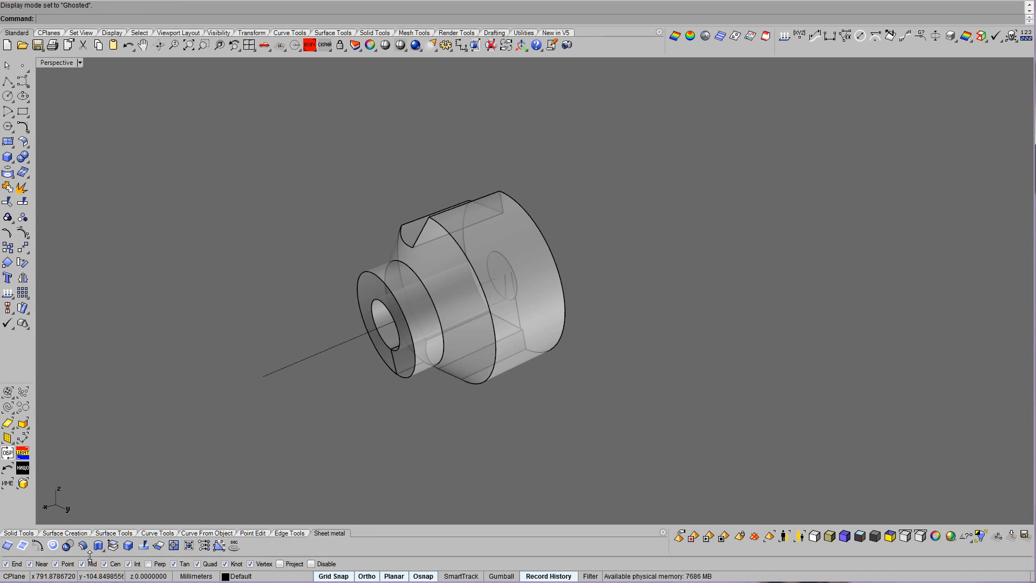
click(114, 547)
scroll(443, 289, up, 5)
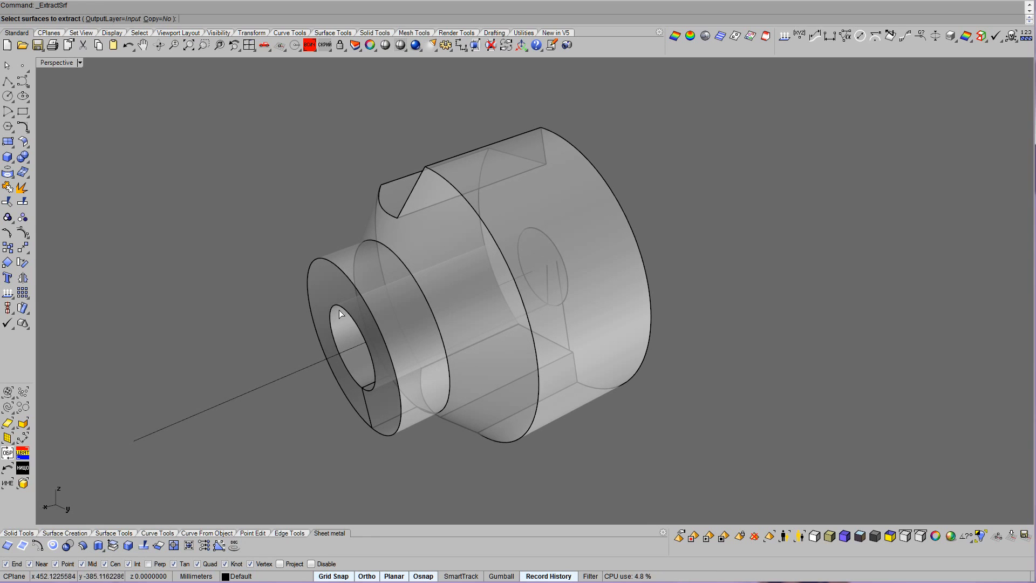
click(339, 312)
click(378, 346)
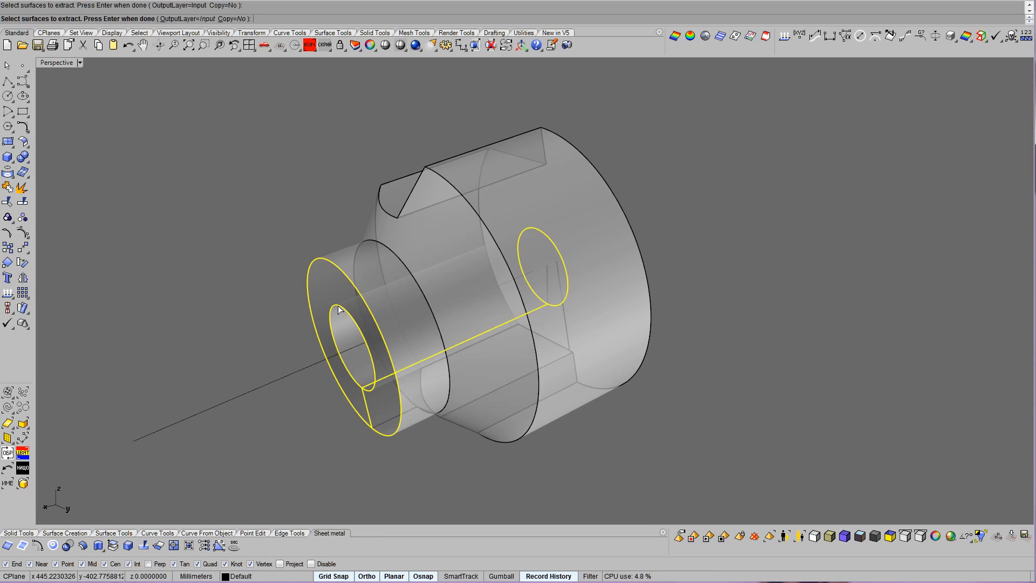
key(Return)
Duplicate the bore's front edge as a circle and set the circle's diameter to 8.5 mm.
scroll(542, 354, up, 1)
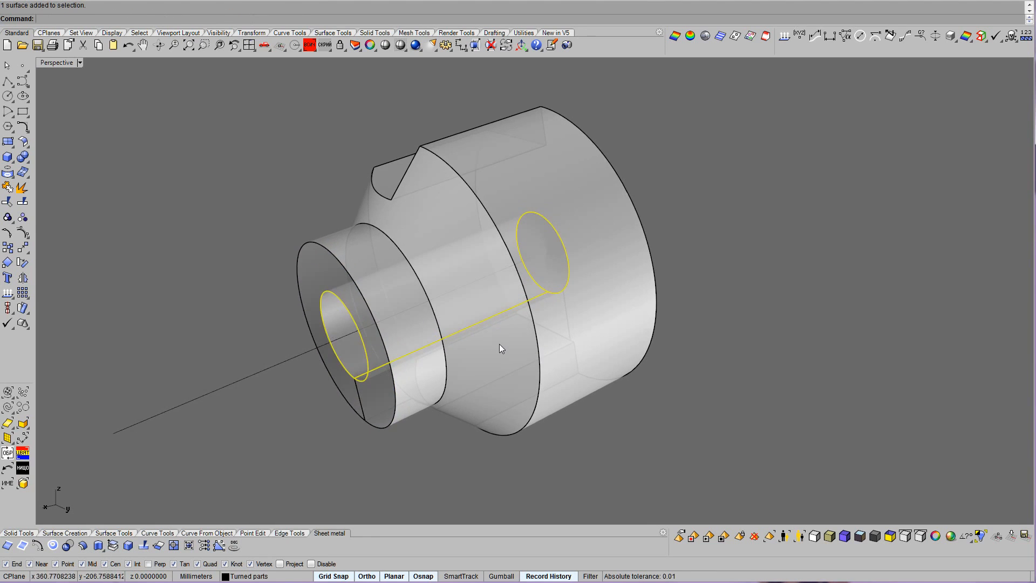
click(22, 546)
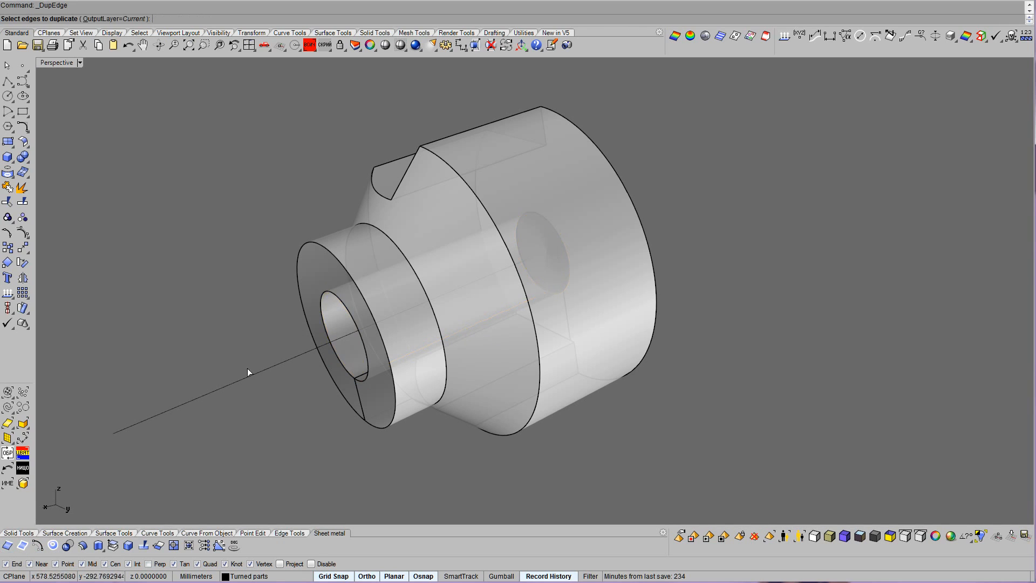
click(319, 293)
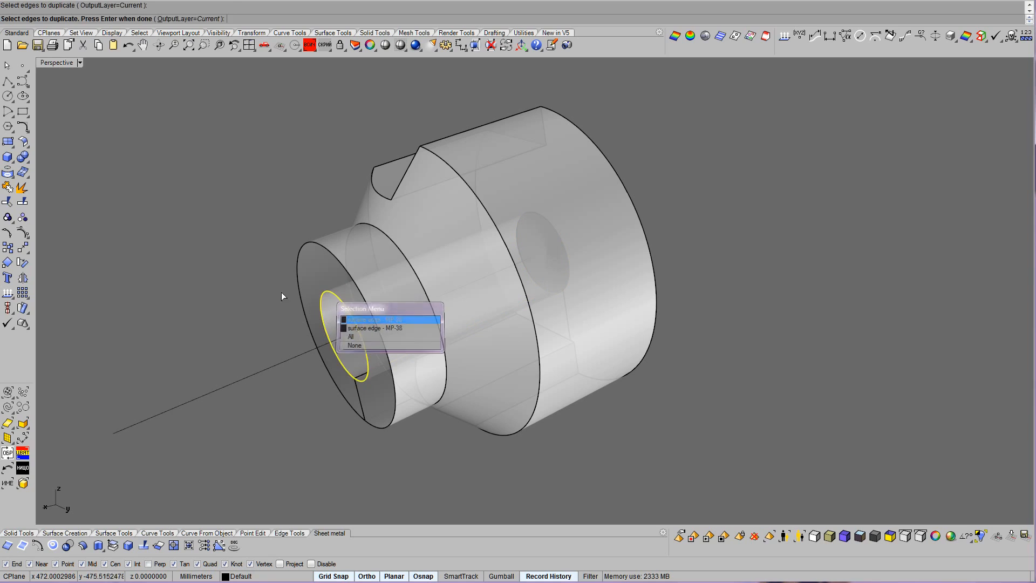
click(356, 317)
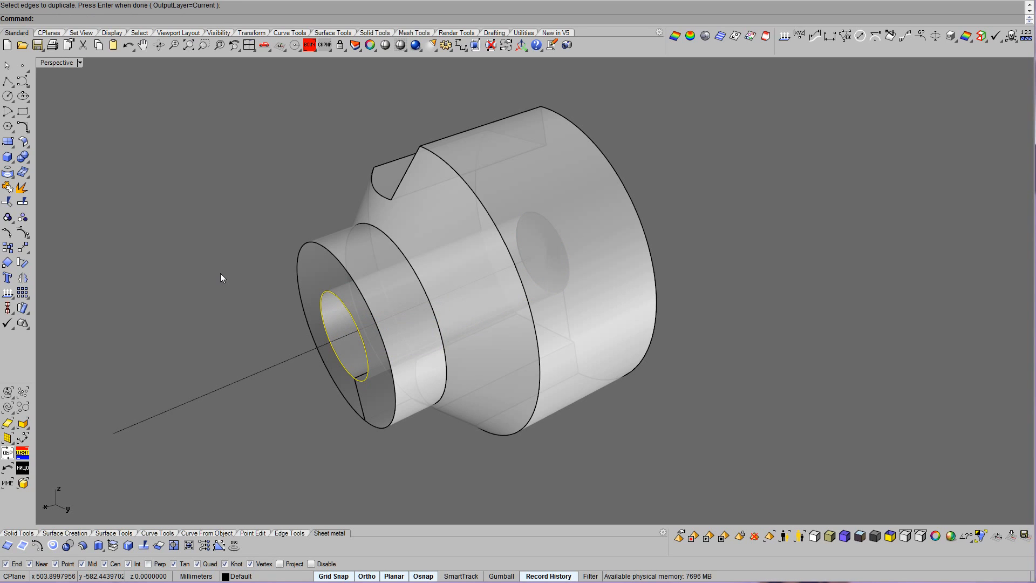
click(9, 97)
click(136, 19)
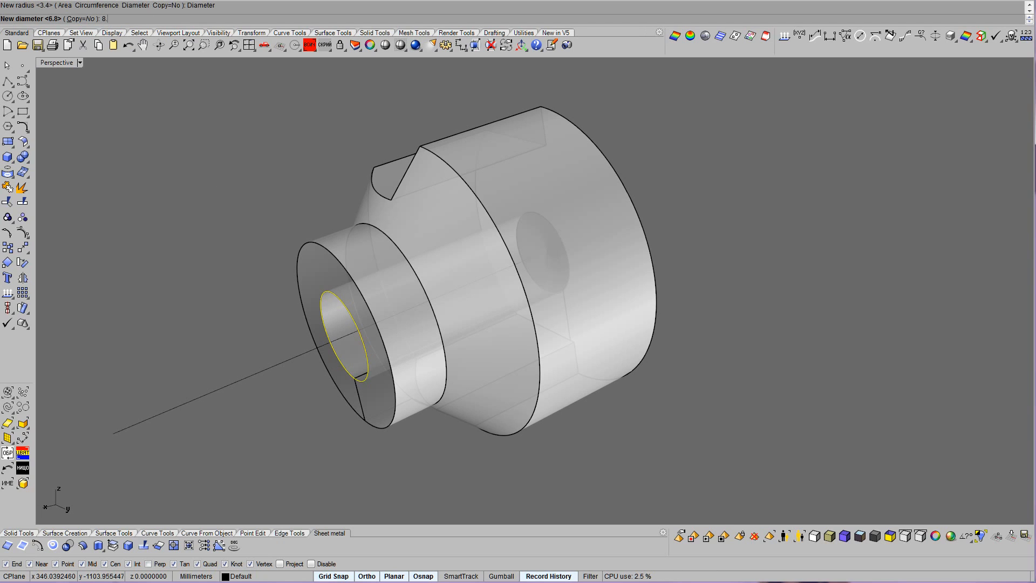
key(Return)
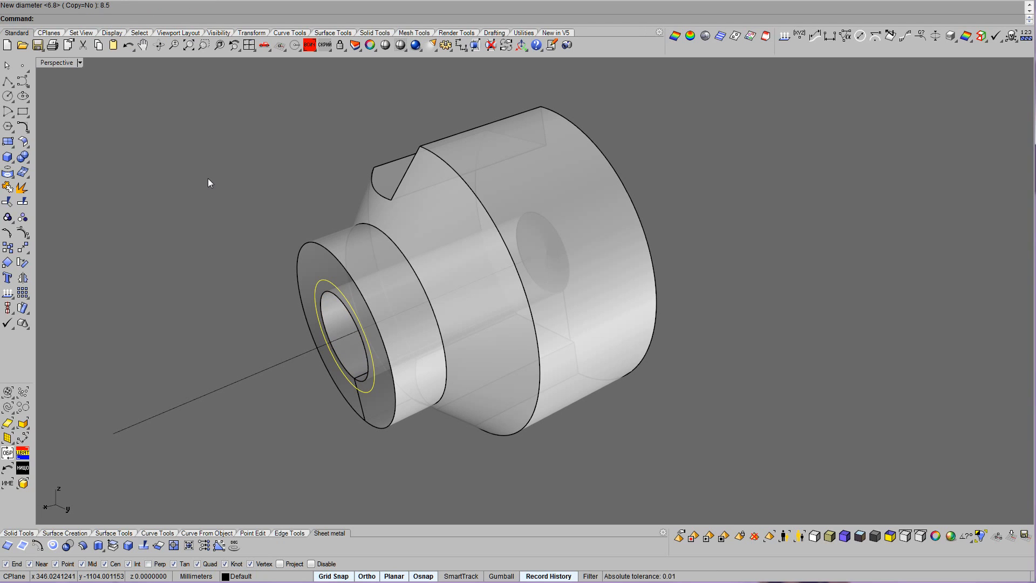
Extrude the 8.5 mm circle as a solid 17.5 mm into the part, and delete the circle.
click(95, 546)
right_drag(602, 354, 755, 382)
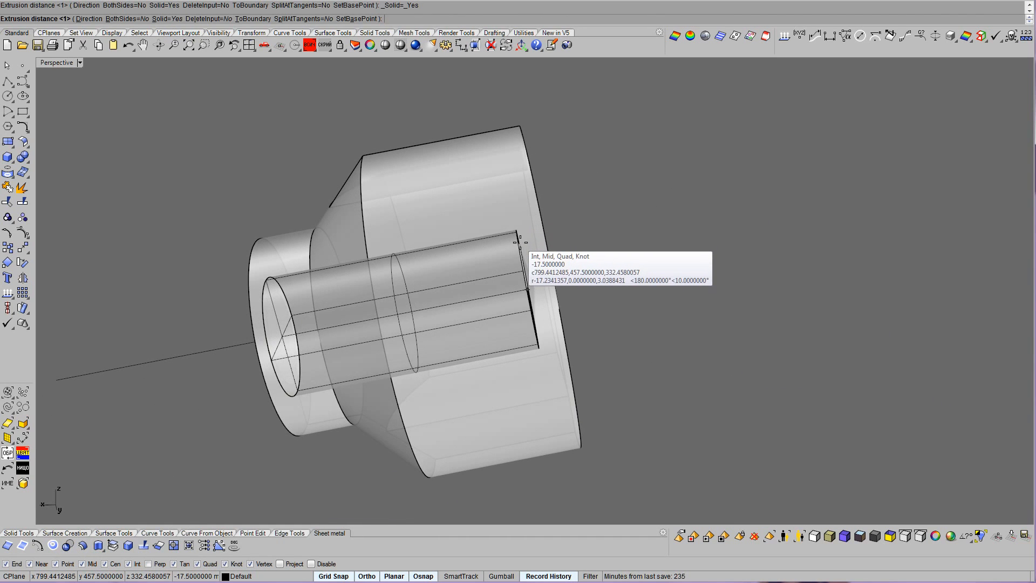
click(520, 241)
right_drag(524, 242, 760, 308)
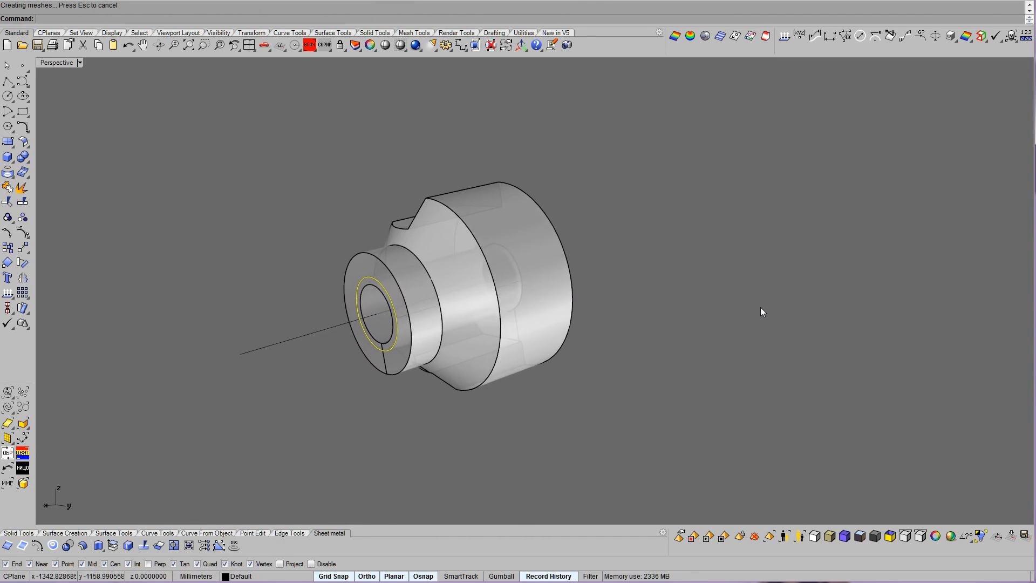
key(Delete)
Trim the front ring face back to the 8.5 mm cylinder and shrink the surface to its trimmed edge.
scroll(759, 312, up, 3)
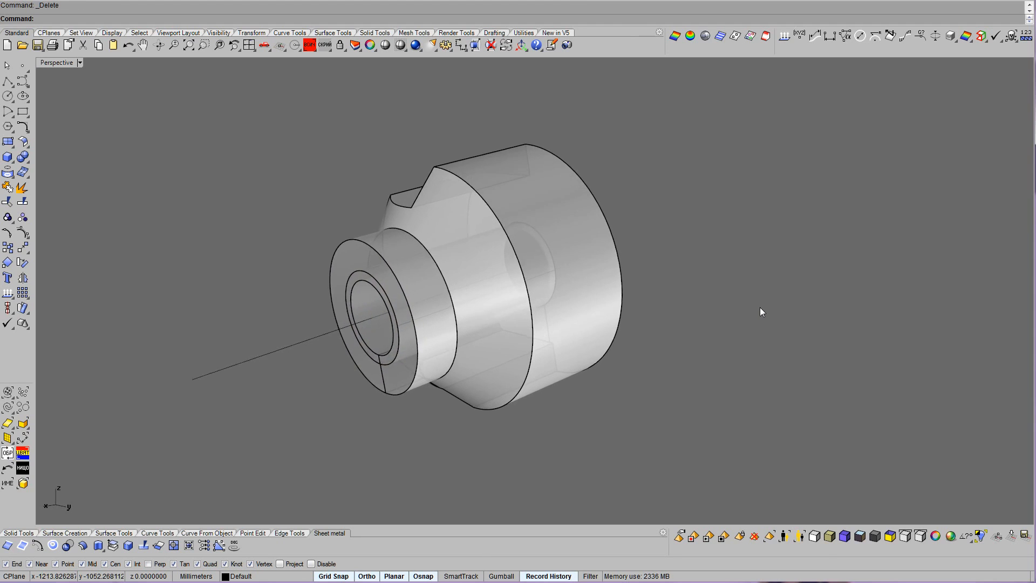
click(332, 255)
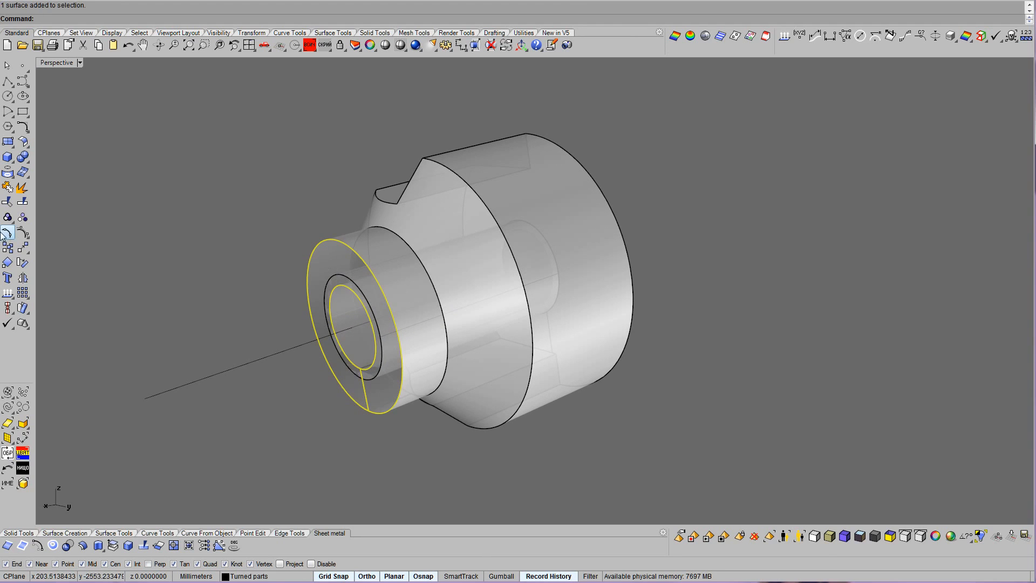
click(22, 203)
click(340, 274)
right_click(340, 275)
ctrl+click(328, 262)
click(328, 261)
click(22, 233)
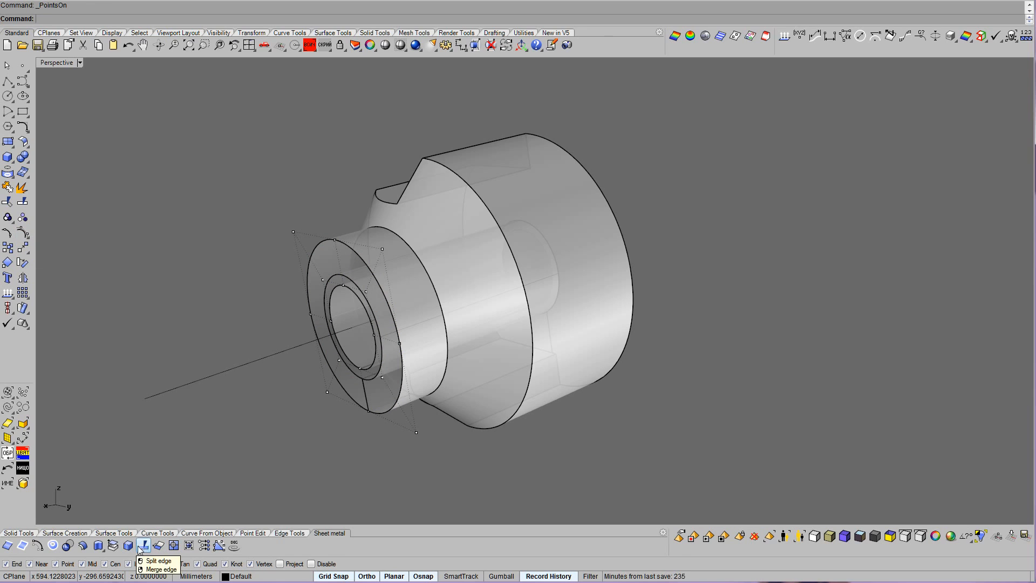
click(329, 257)
right_click(328, 255)
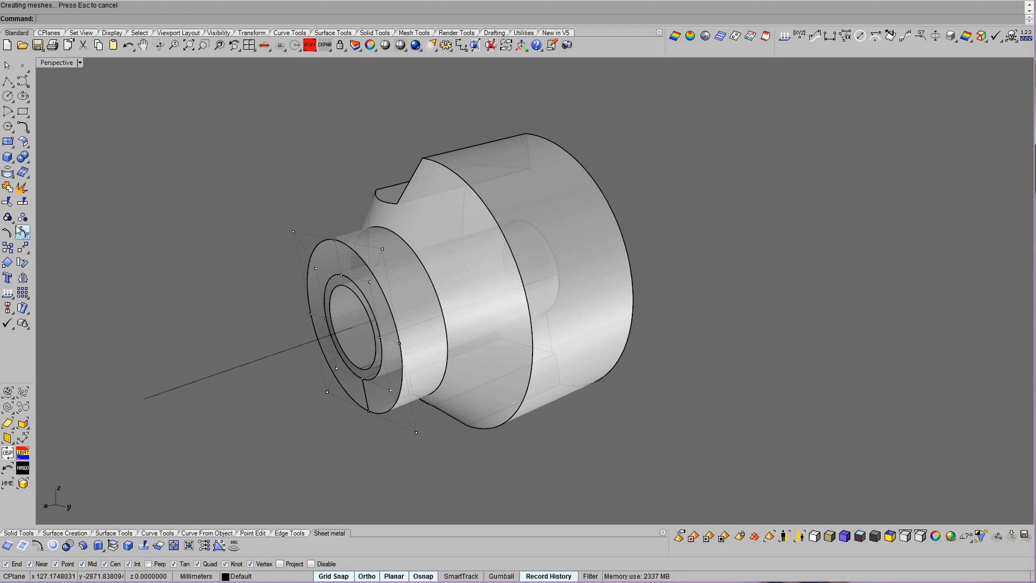
Delete the old, narrower bore wall surface inside the new cylinder.
click(331, 294)
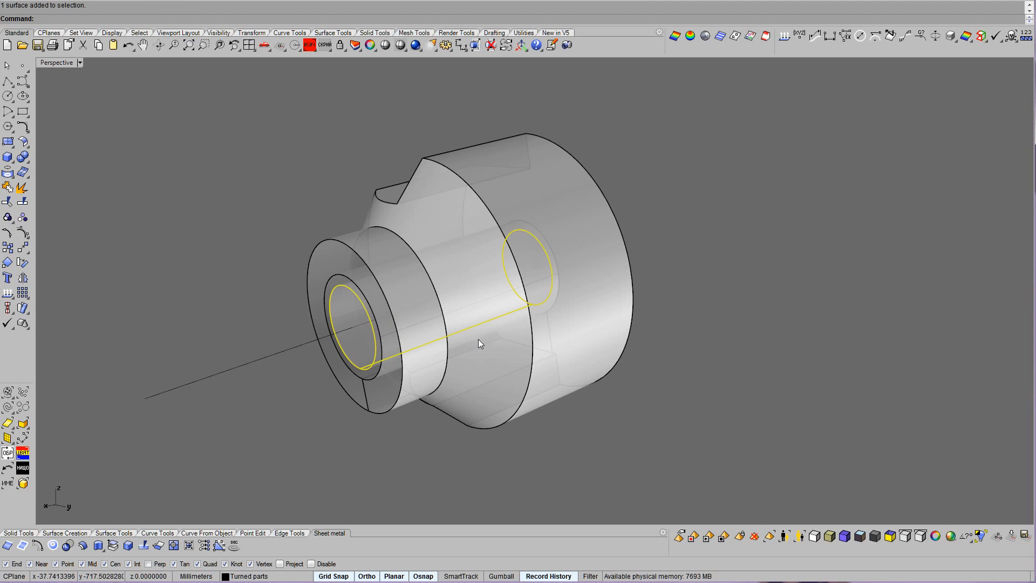
mouse_move(678, 358)
right_down()
mouse_move(551, 372)
mouse_move(694, 362)
right_up()
key(Delete)
Draw a polyline from the inner end rim of the 8.5 mm cylinder, and delete the old conical bottom surface.
click(533, 251)
right_drag(681, 315, 673, 319)
click(9, 86)
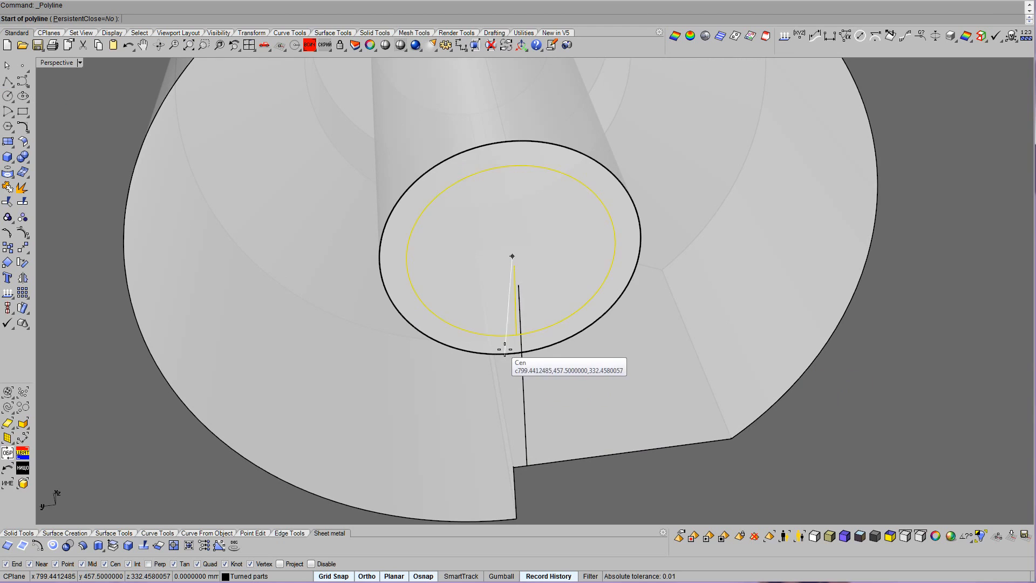
right_drag(514, 353, 521, 360)
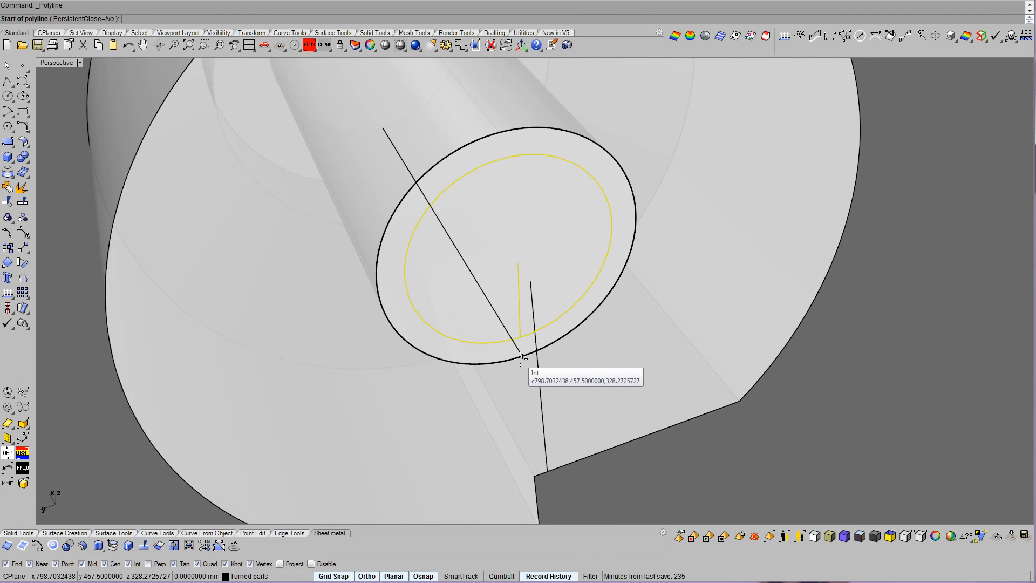
click(521, 356)
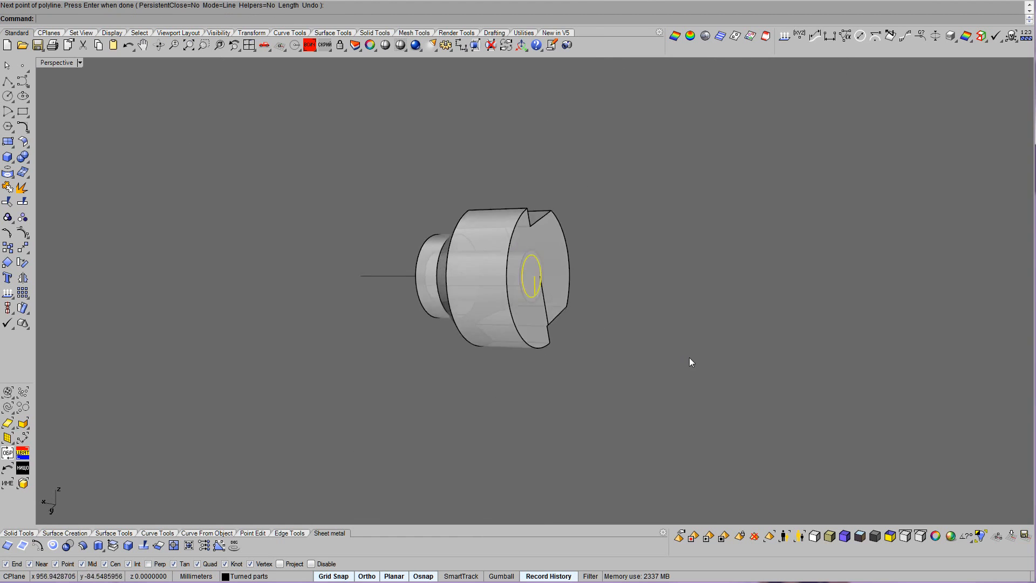
key(Escape)
key(Delete)
Explode the 8.5 mm bore cylinder and delete its flat end surfaces, keeping only the cylindrical wall.
scroll(691, 358, up, 6)
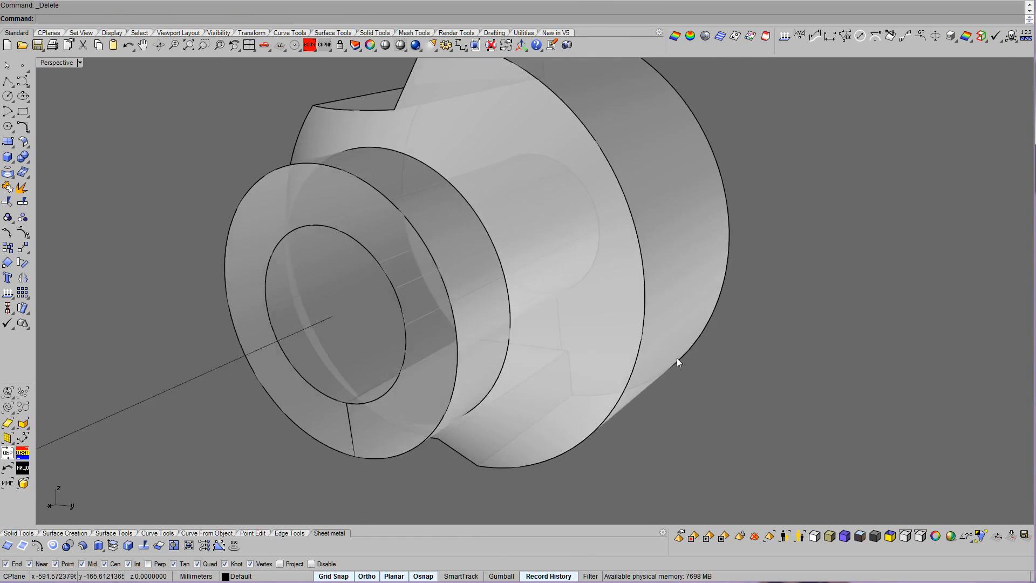
scroll(440, 310, down, 4)
click(392, 299)
click(23, 187)
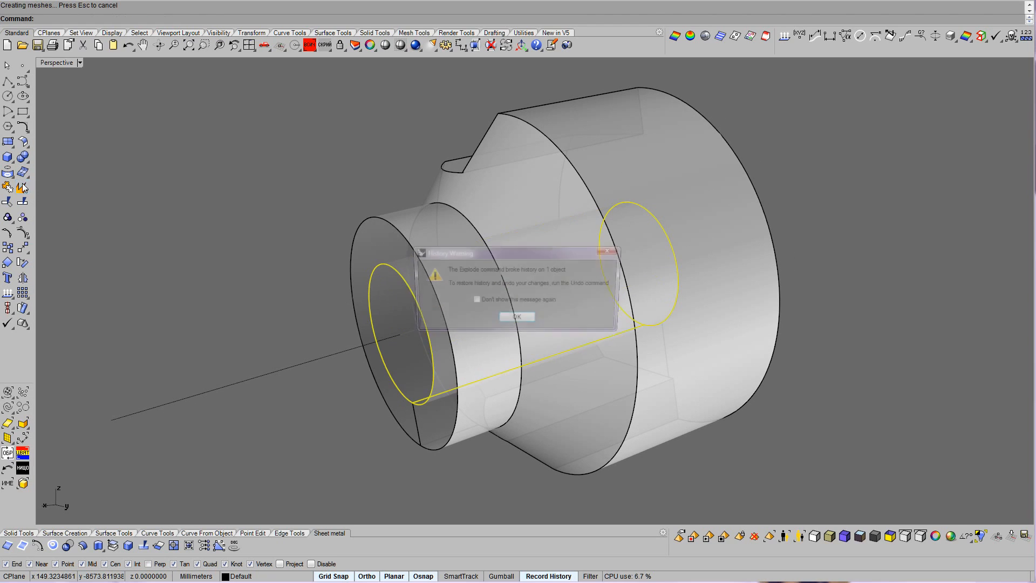
click(512, 321)
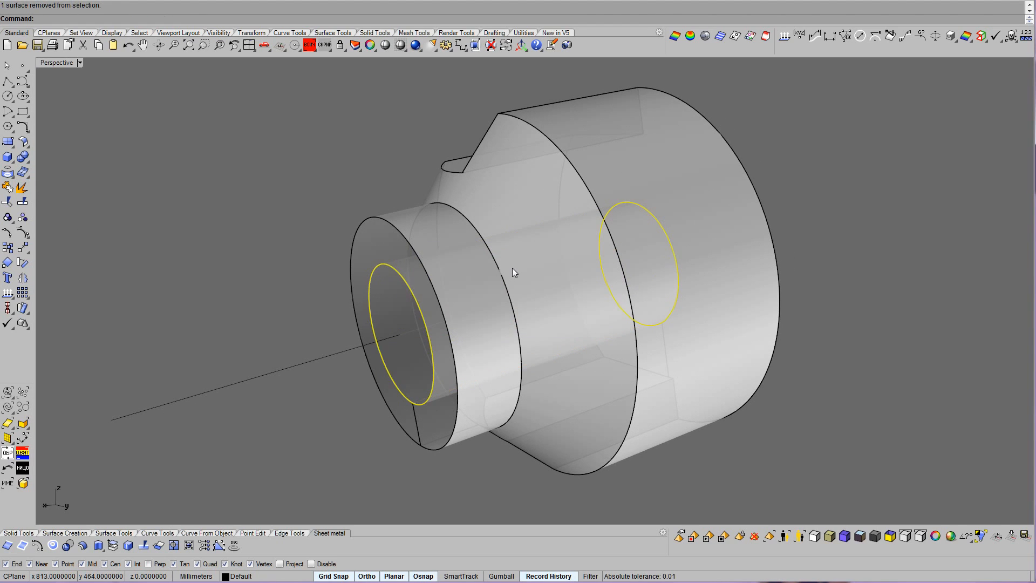
key(Delete)
Join the 8.5 mm bore wall to the rest of the part and delete the leftover polyline at the bore's inner end.
click(396, 236)
click(397, 227)
right_drag(573, 292, 621, 346)
scroll(634, 297, up, 2)
scroll(662, 318, up, 2)
right_click(662, 317)
scroll(620, 345, up, 2)
click(622, 342)
scroll(622, 342, down, 5)
right_drag(114, 506, 543, 423)
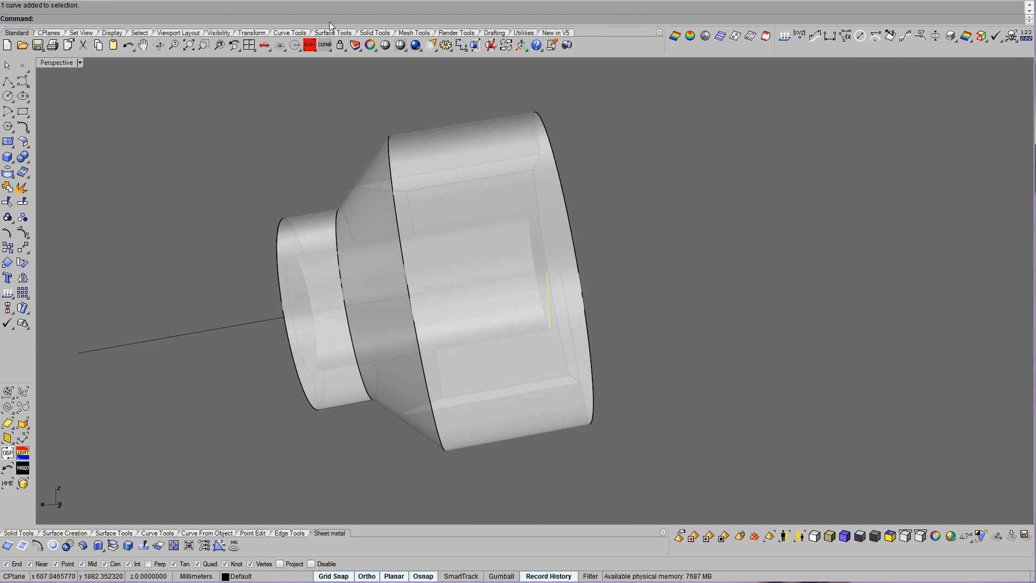
click(400, 45)
scroll(798, 341, up, 4)
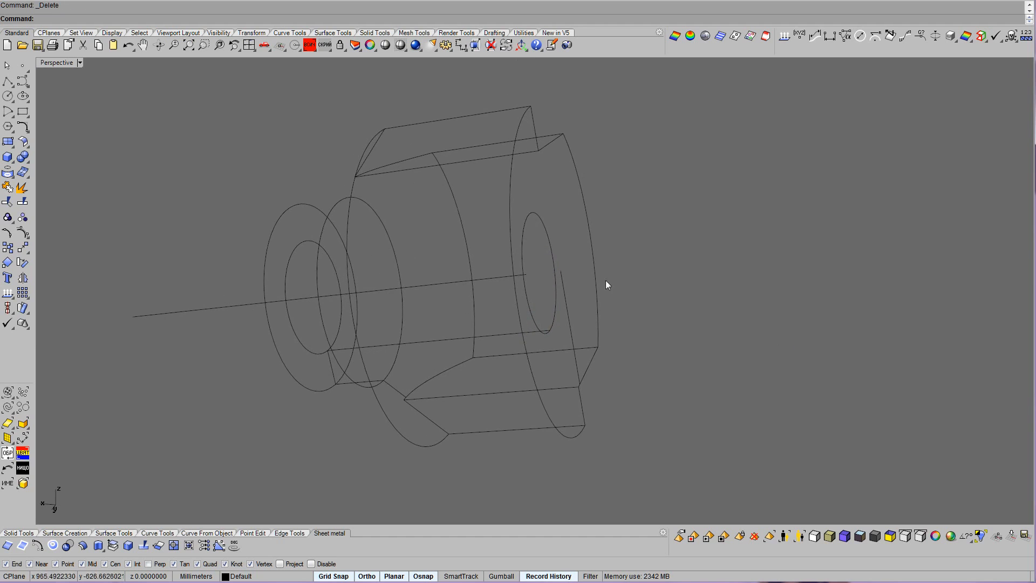
Scale the bore's inner end point in one direction from the part's outer end face, setting their distance to 1 mm.
click(529, 217)
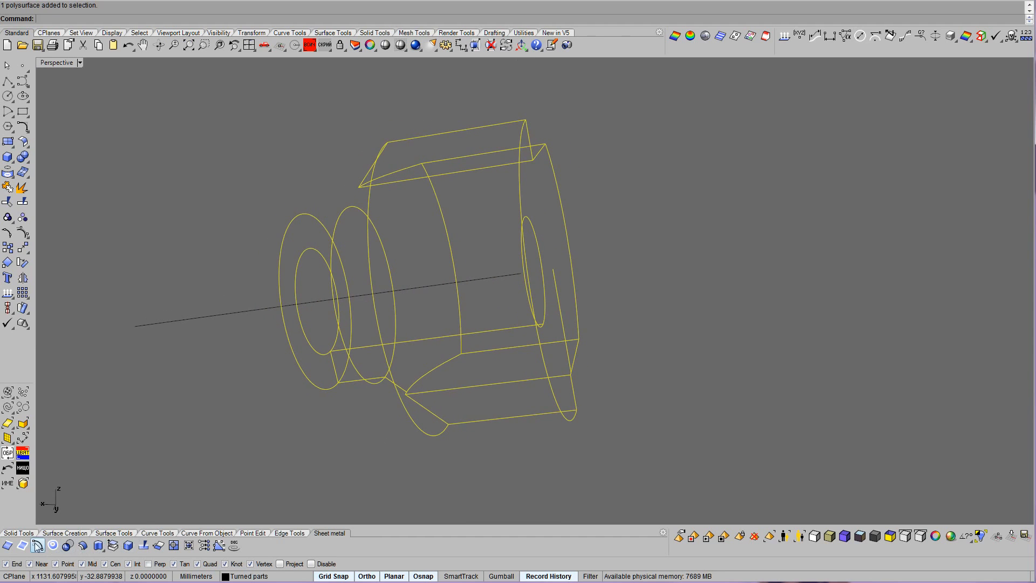
click(18, 534)
click(285, 543)
right_drag(524, 409, 531, 257)
drag(594, 368, 600, 380)
scroll(594, 345, up, 1)
middle_click(588, 315)
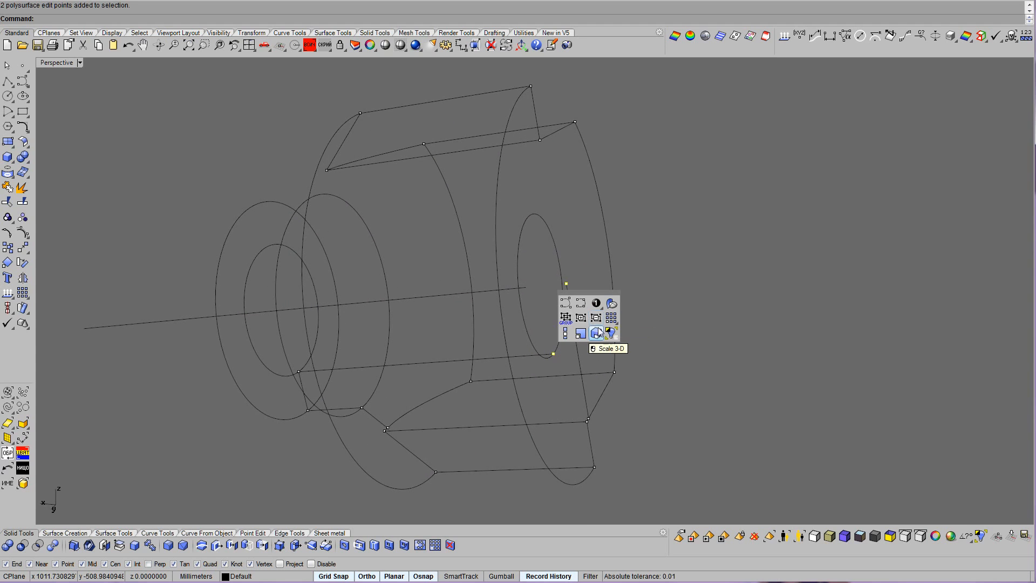
click(597, 335)
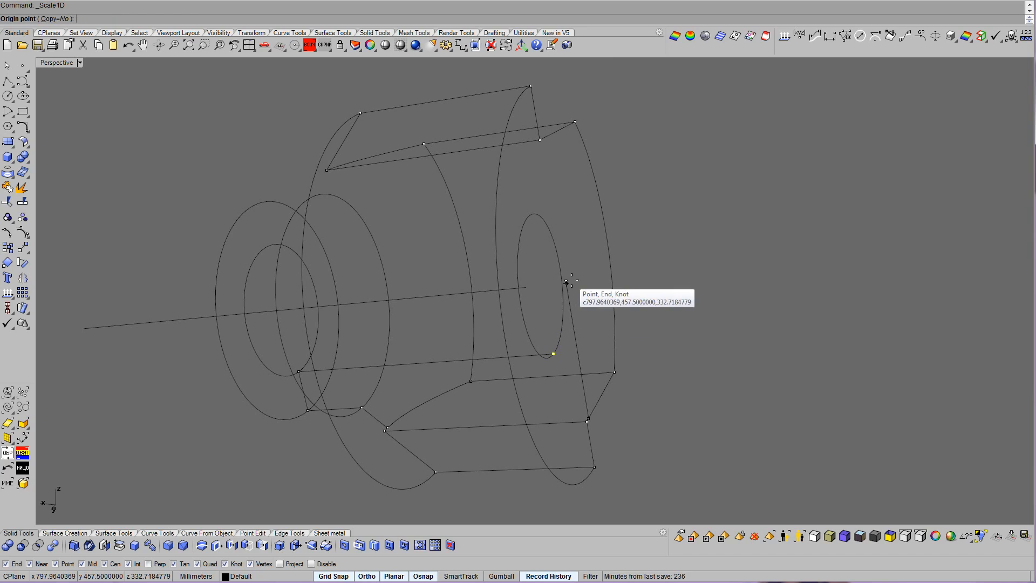
click(565, 312)
click(564, 284)
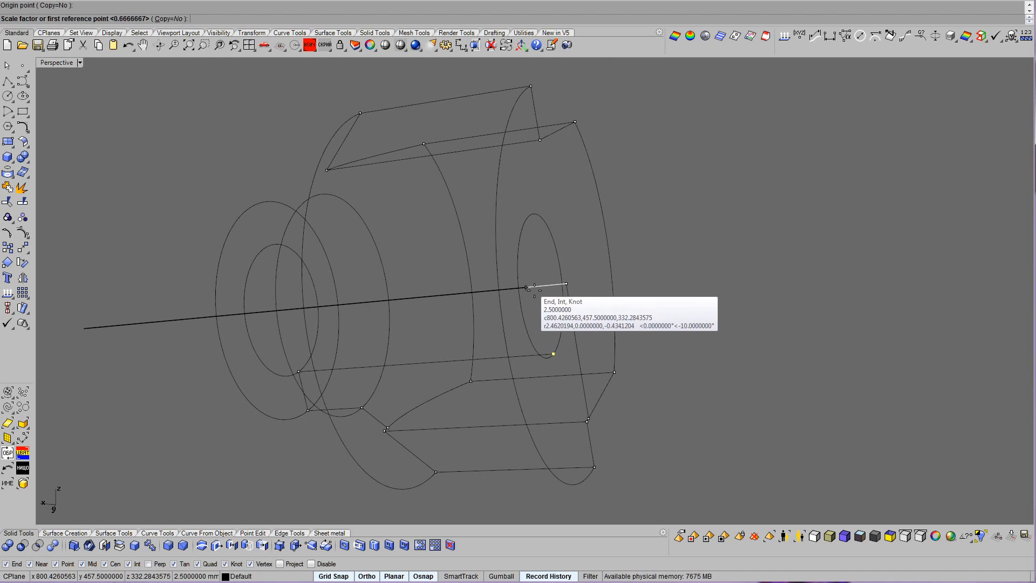
click(554, 354)
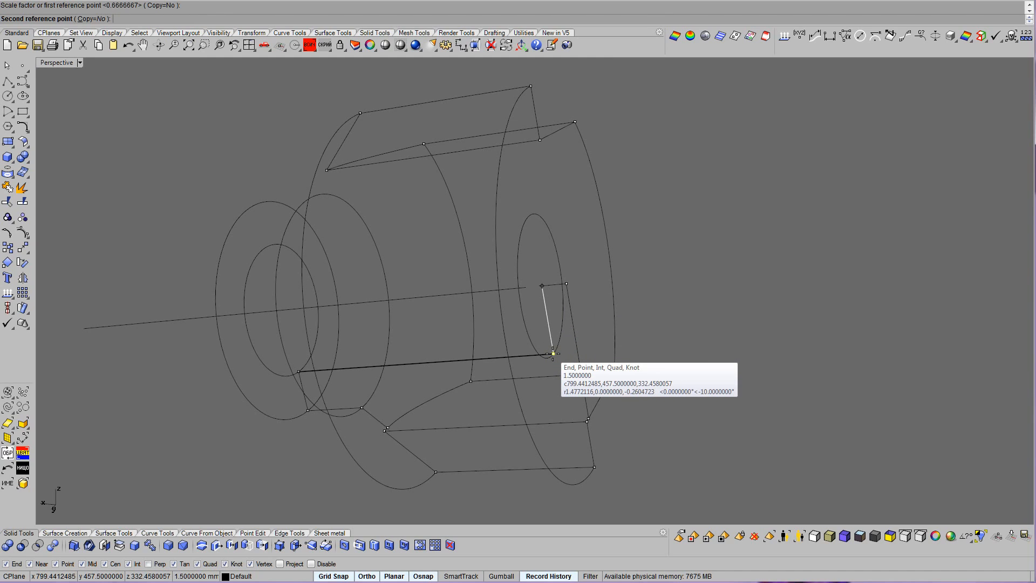
key(Return)
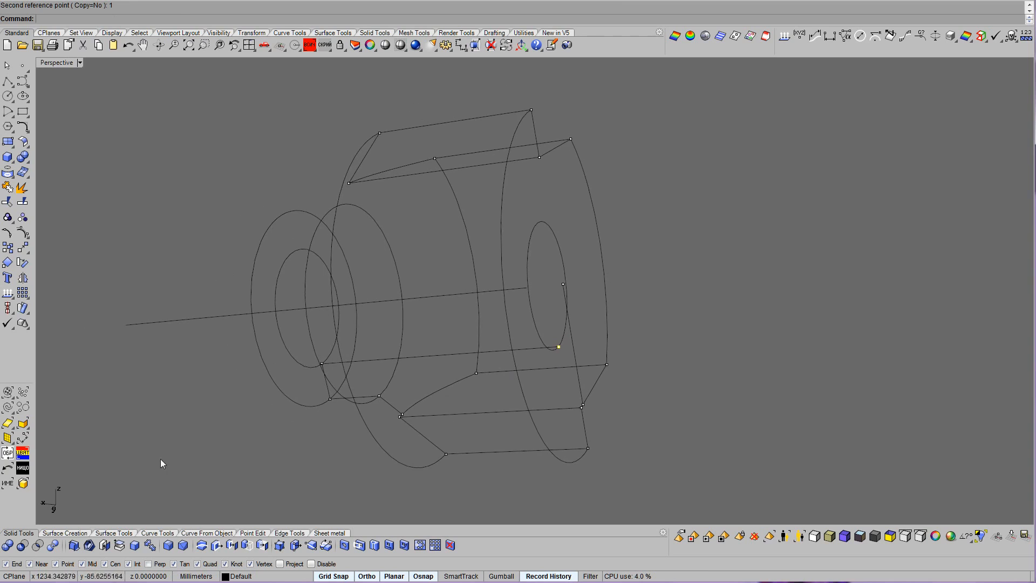
Cap the open inner end of the bore with a planar surface to close the part into a solid.
click(324, 533)
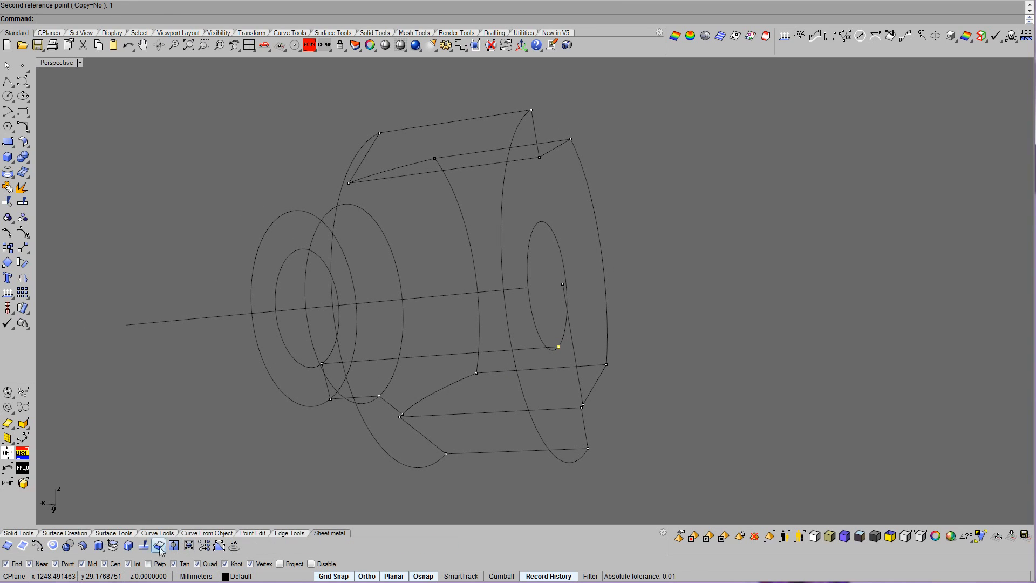
right_click(113, 546)
click(529, 266)
right_click(529, 267)
right_drag(529, 267, 815, 479)
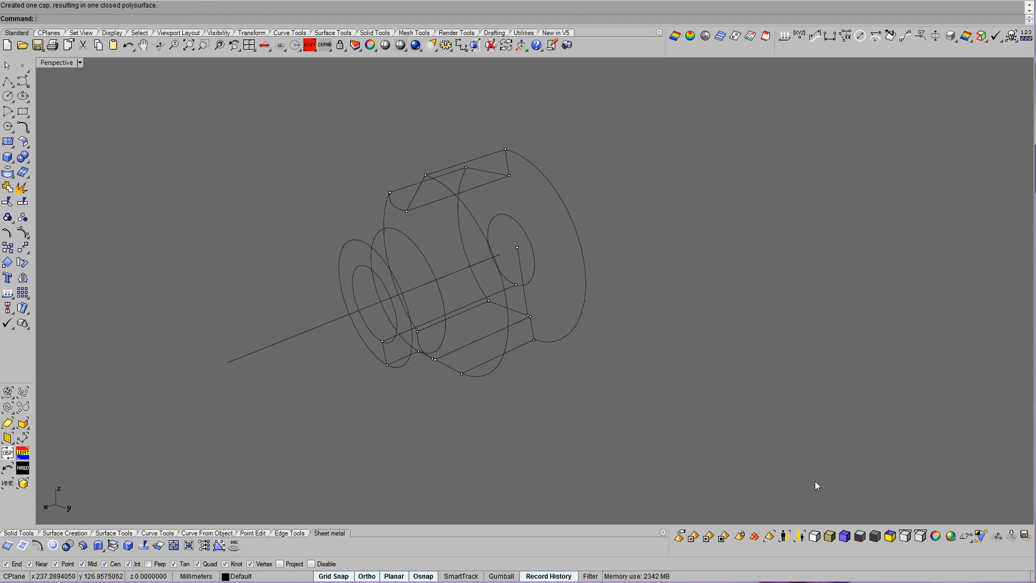
Inspect the capped part in shaded and yellow surface-check display, and turn off its edit points.
click(815, 537)
mouse_move(763, 370)
right_down()
mouse_move(855, 454)
mouse_move(876, 525)
right_up()
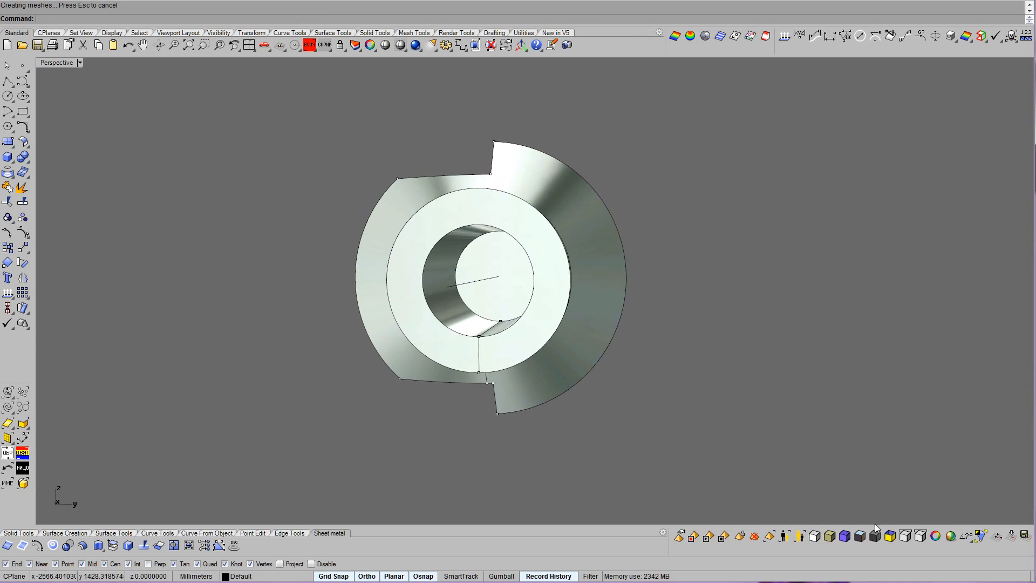
click(889, 536)
right_drag(841, 478, 568, 358)
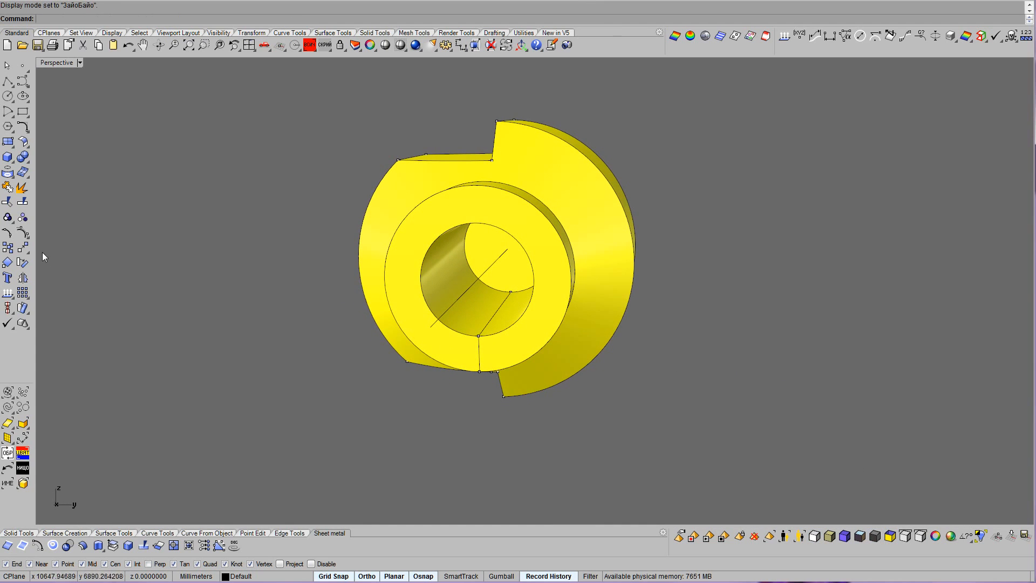
click(23, 234)
right_drag(705, 384, 711, 361)
key(F4)
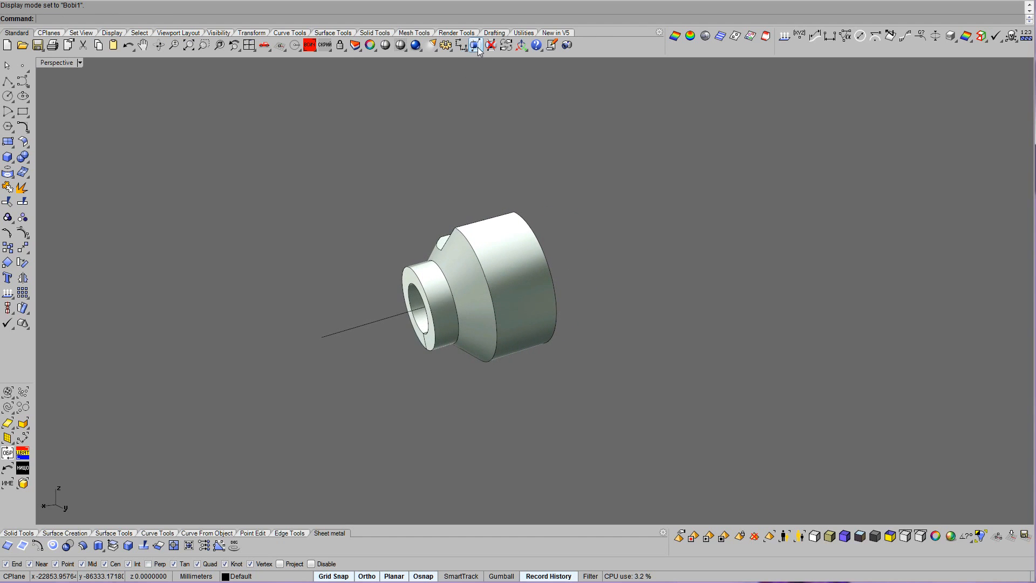
Place a clipping plane starting on the bore axis and rotate it upright to section the part lengthwise.
click(475, 45)
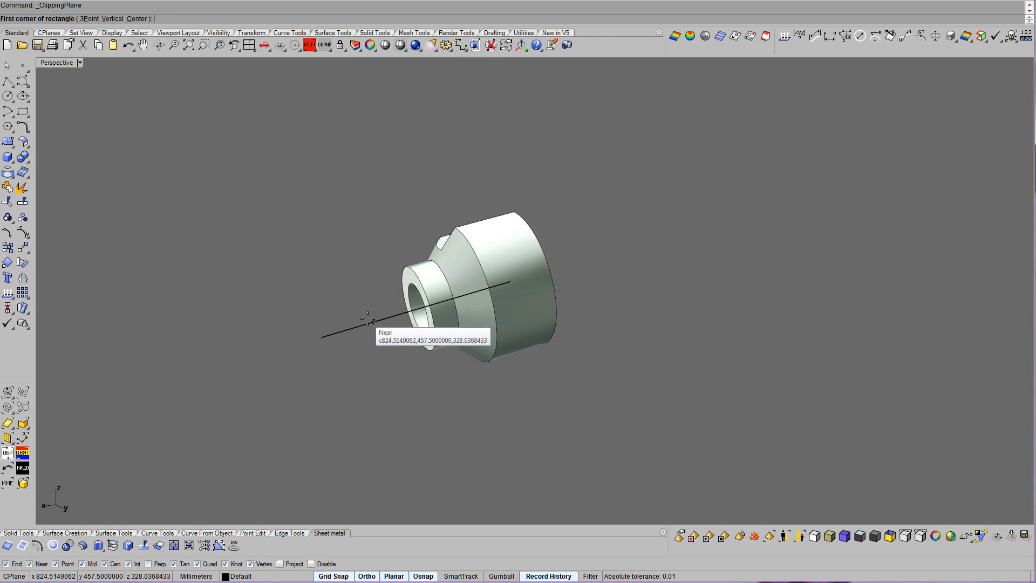
click(343, 331)
click(674, 333)
right_drag(574, 322, 76, 295)
right_click(21, 268)
click(333, 405)
click(316, 378)
click(424, 159)
Inspect the sectioned bore and its flat bottom in the surface-check display, and delete the clipping plane.
click(882, 387)
click(879, 384)
click(876, 538)
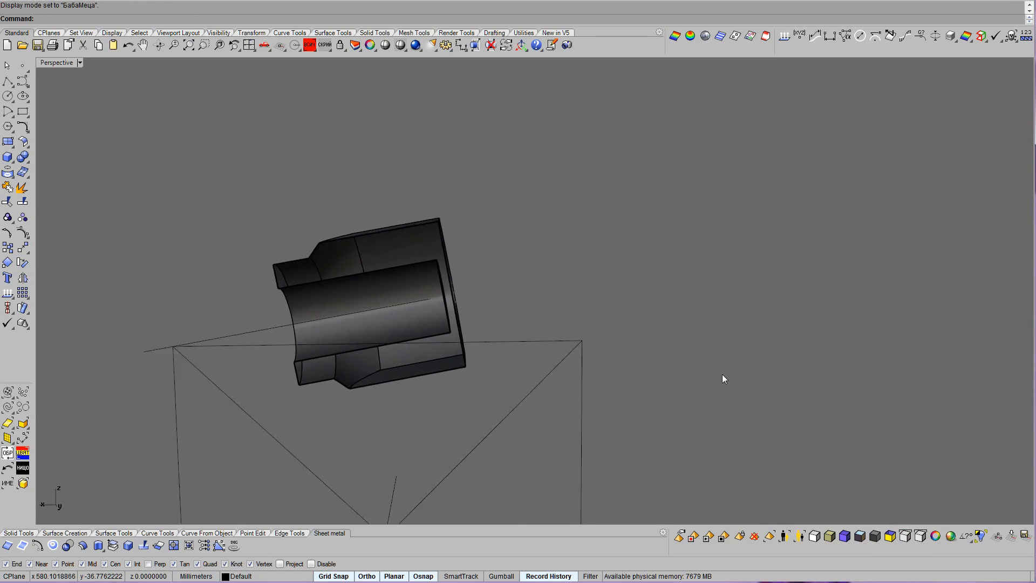
scroll(724, 378, up, 3)
click(890, 536)
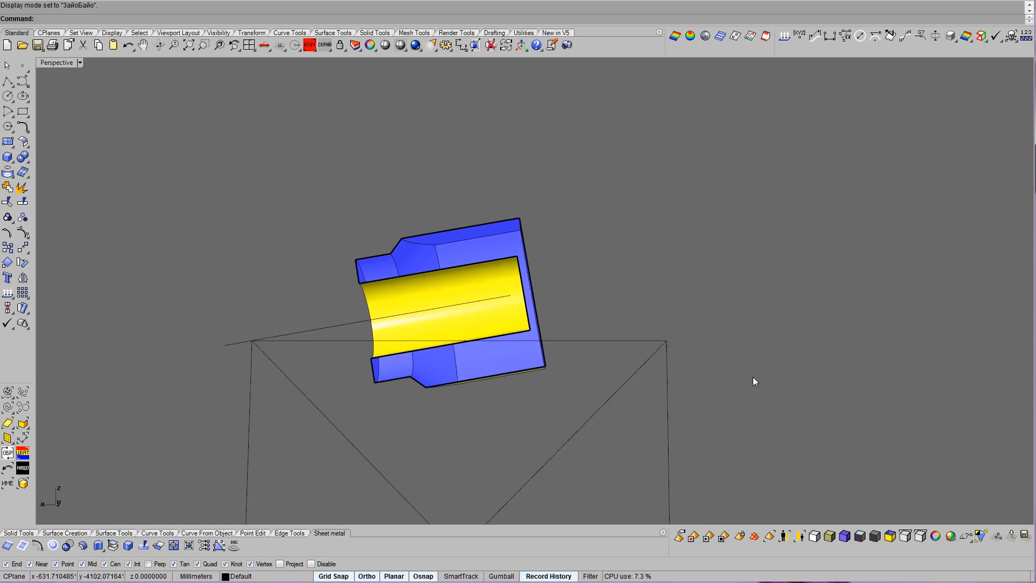
click(585, 332)
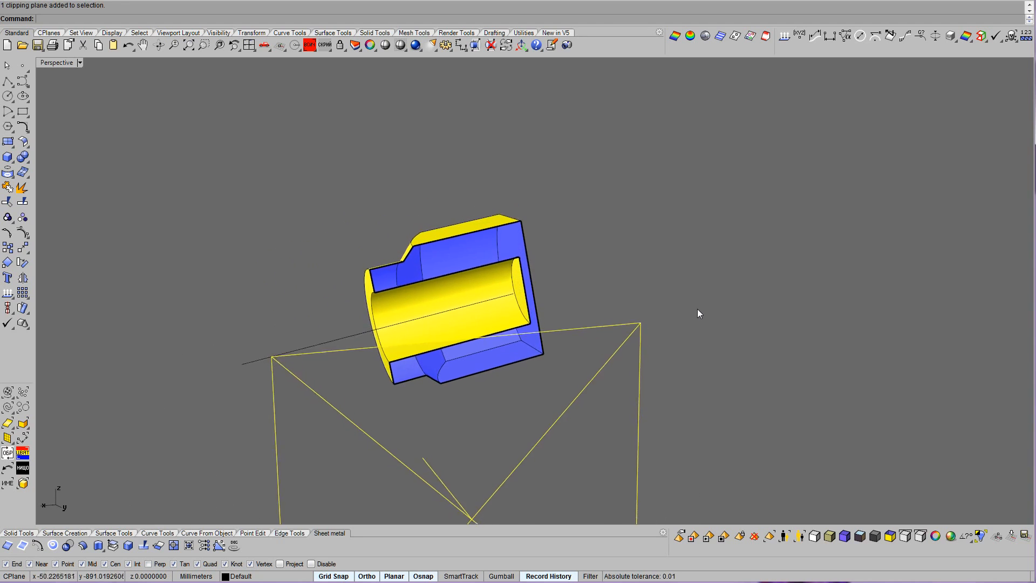
key(Delete)
right_drag(698, 309, 634, 318)
key(F4)
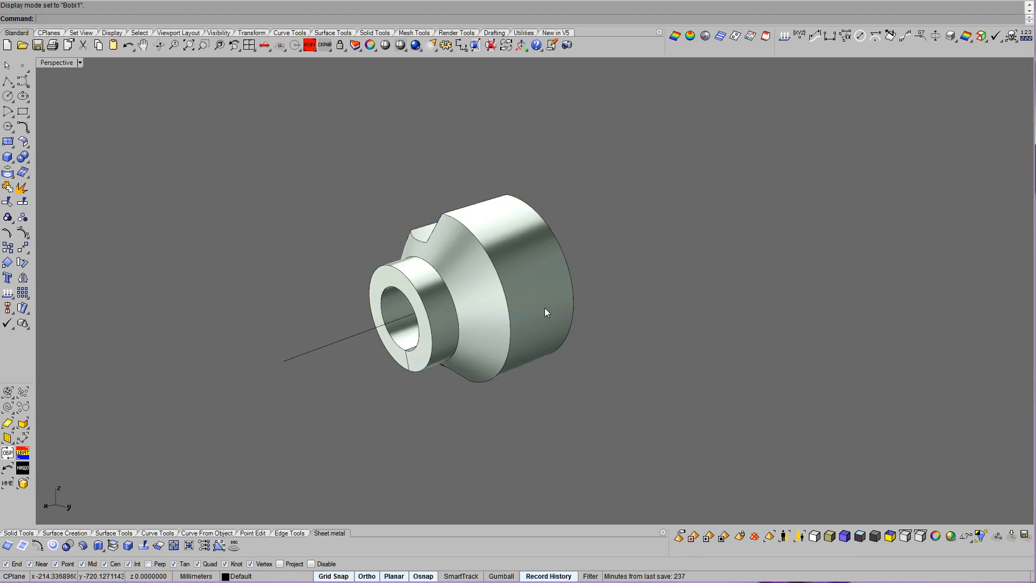
Show all hidden objects, and isolate the ball stud, the notched turned part and the purple bracket.
click(565, 325)
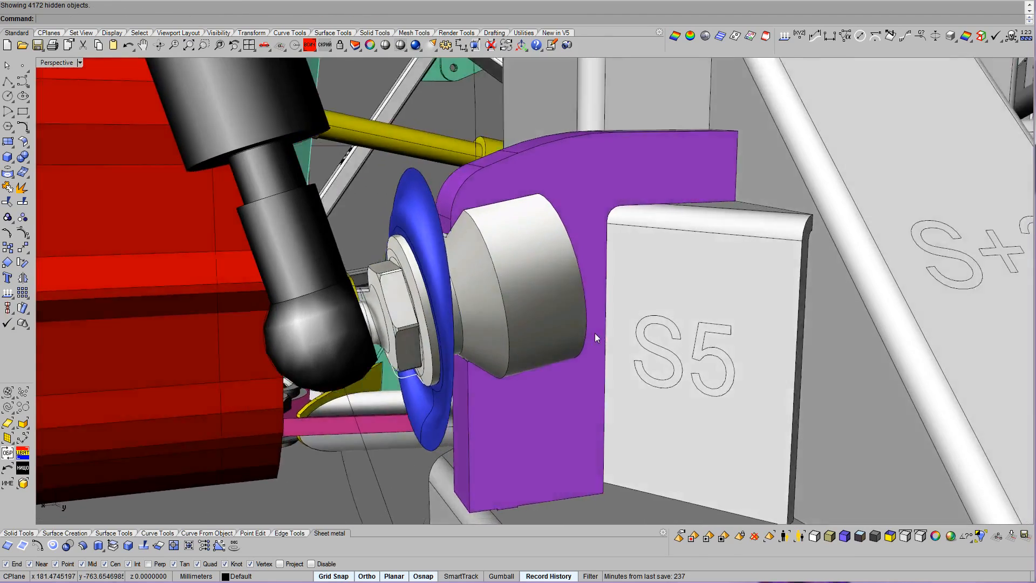
scroll(487, 242, up, 6)
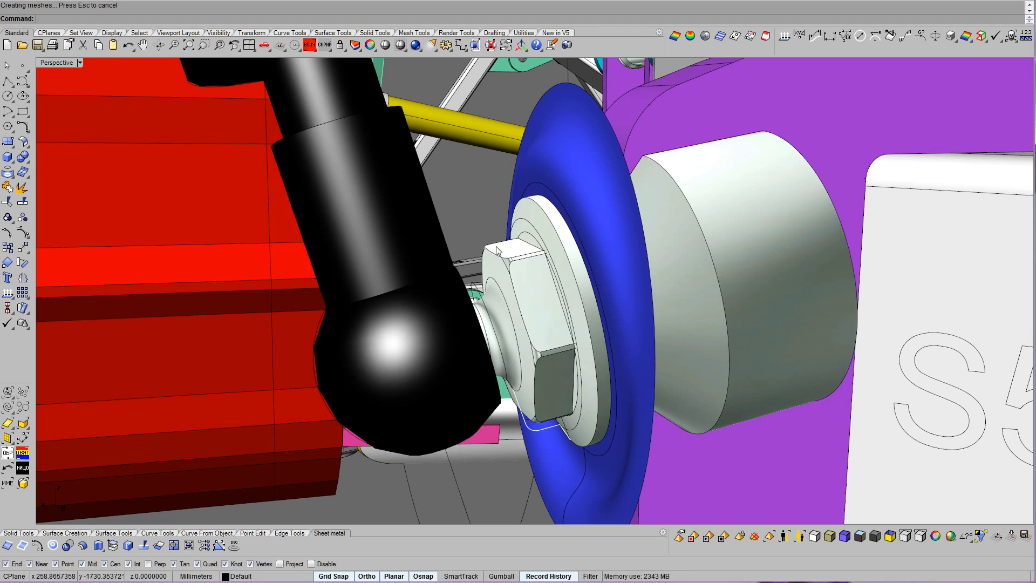
click(510, 263)
click(666, 199)
middle_click(661, 219)
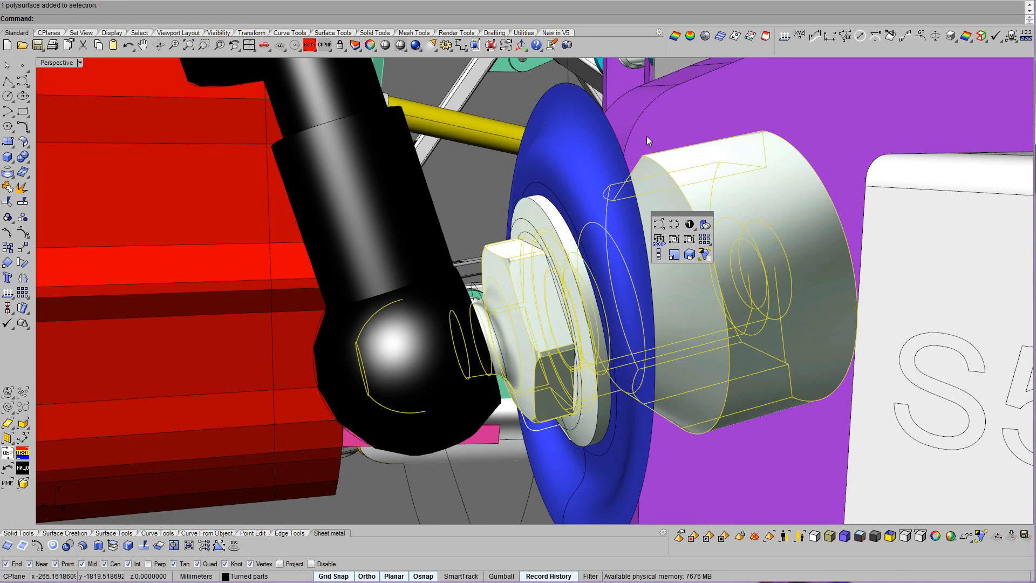
middle_click(692, 231)
click(711, 245)
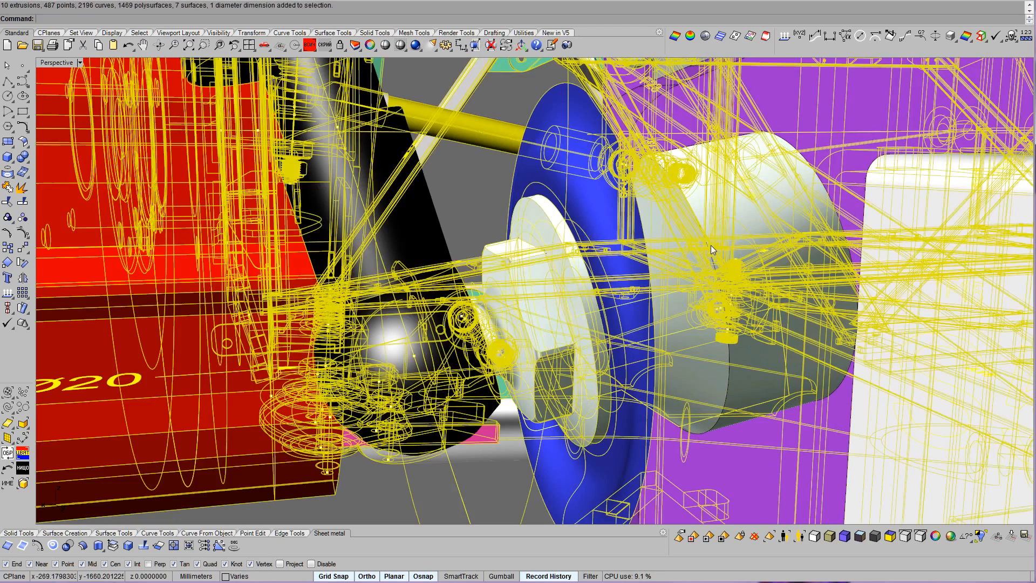
scroll(709, 283, down, 5)
right_drag(709, 283, 709, 282)
scroll(709, 283, up, 3)
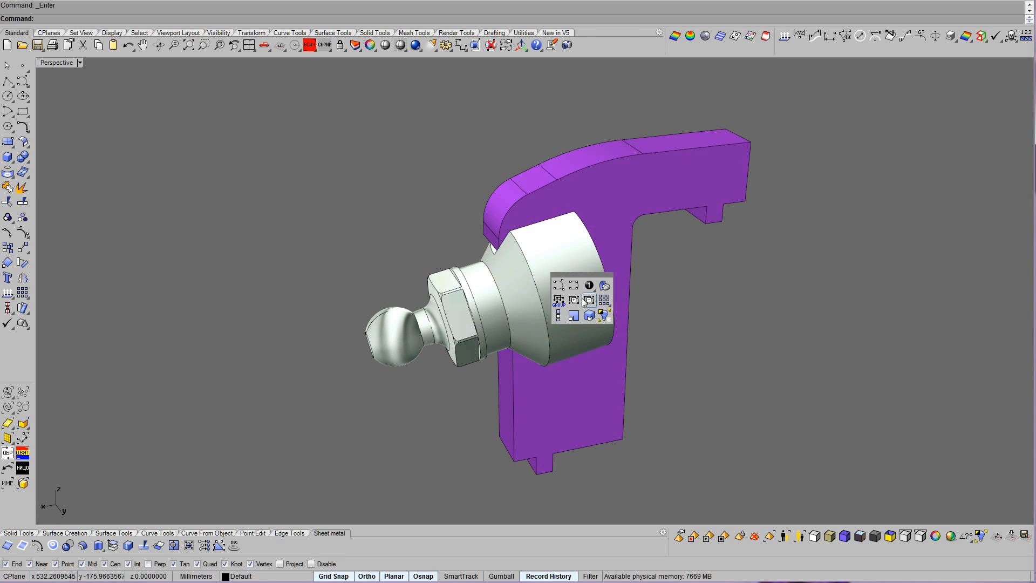
Bring back the whole assembly, and isolate the two black struts that meet at the ball stud.
click(603, 315)
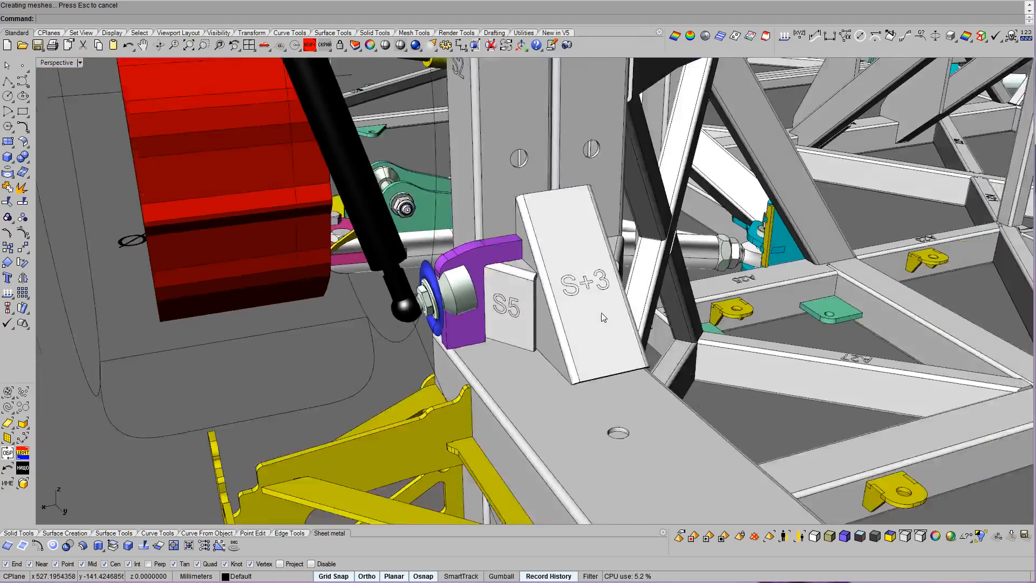
right_drag(602, 317, 603, 318)
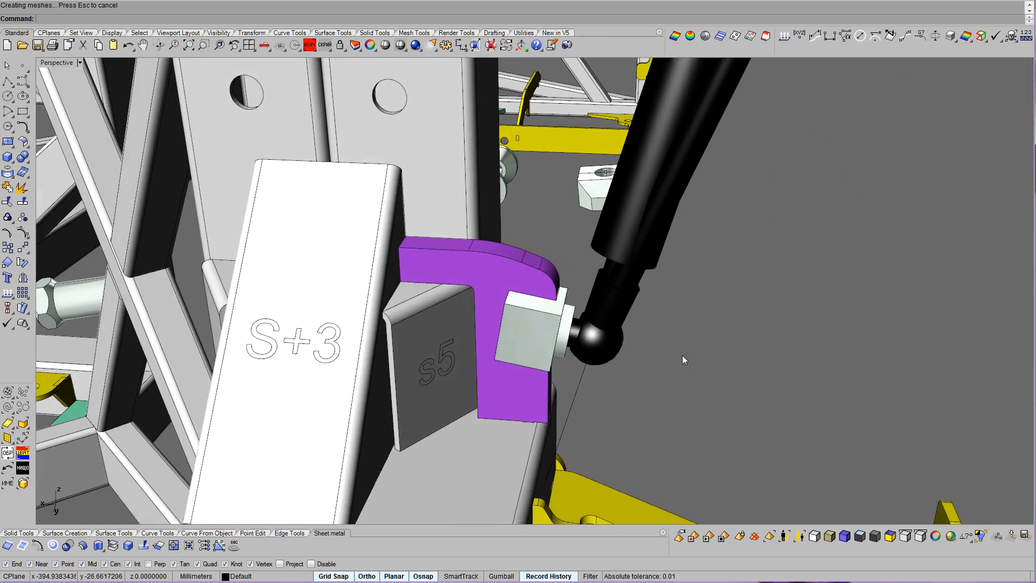
click(614, 321)
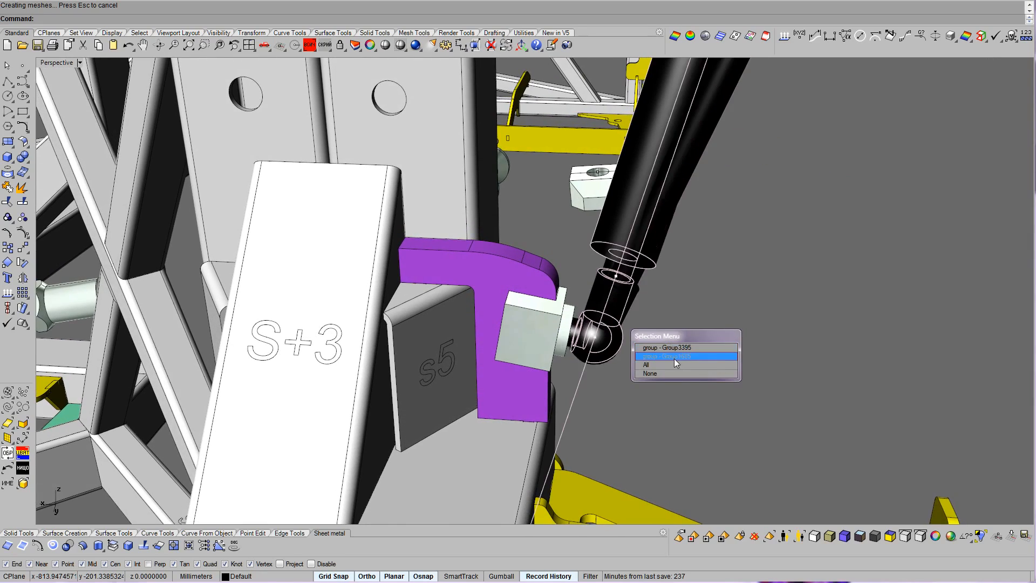
click(722, 284)
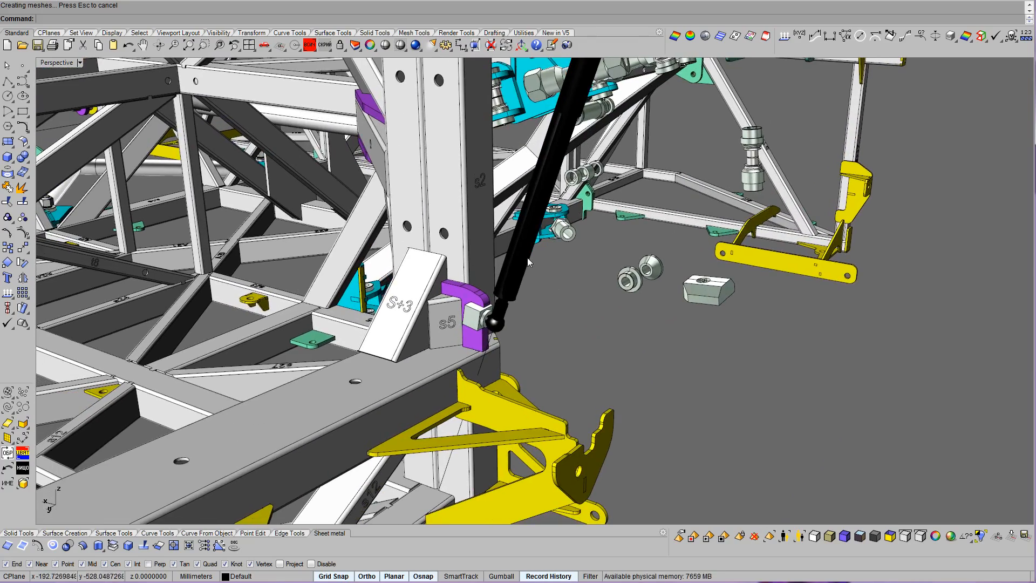
click(527, 258)
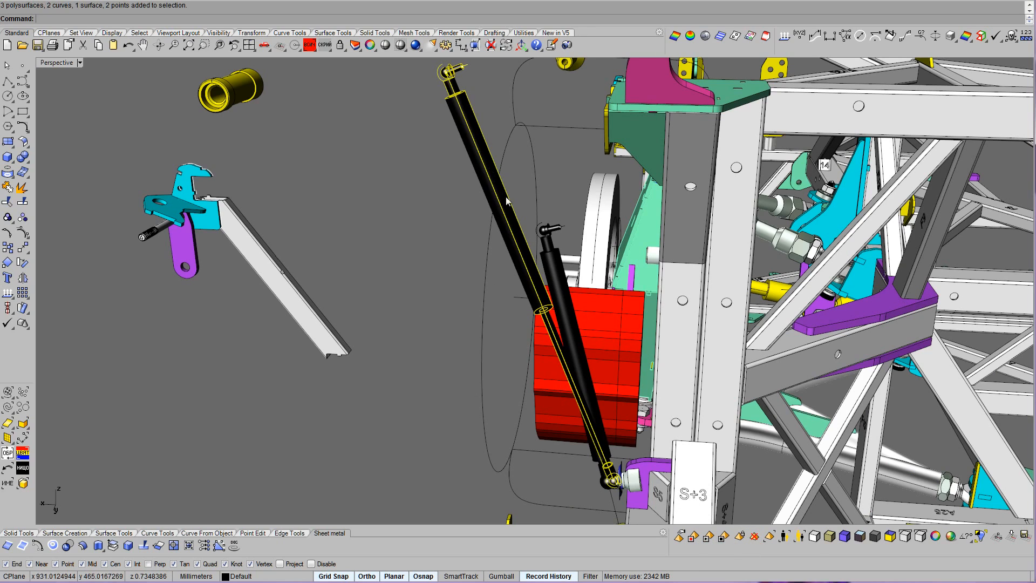
click(653, 497)
click(503, 211)
scroll(709, 323, up, 5)
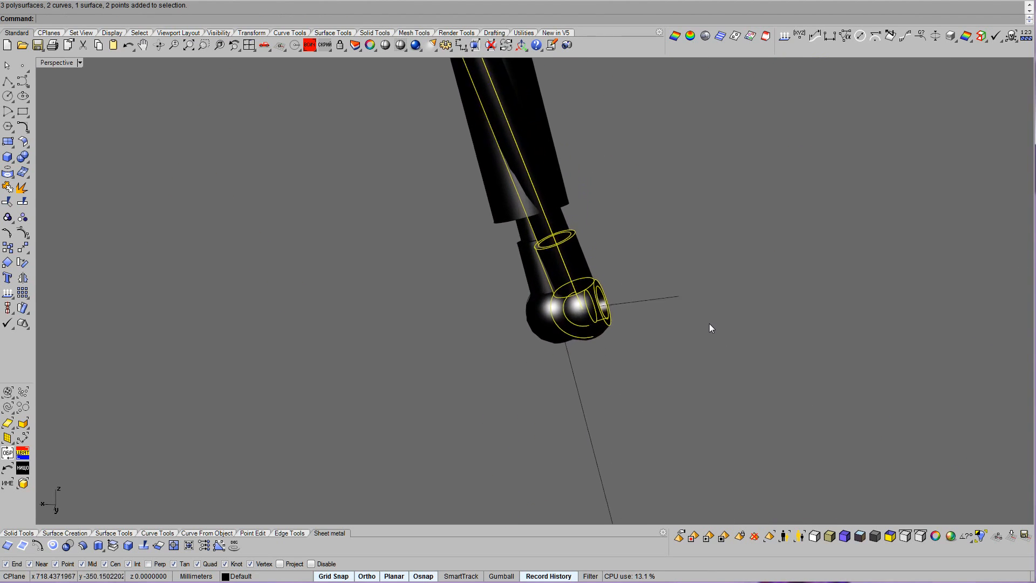
Pull the selected strut aside and move it by its lower axis end onto the centre point of the other strut's ball socket.
drag(610, 341, 461, 345)
right_drag(639, 362, 607, 348)
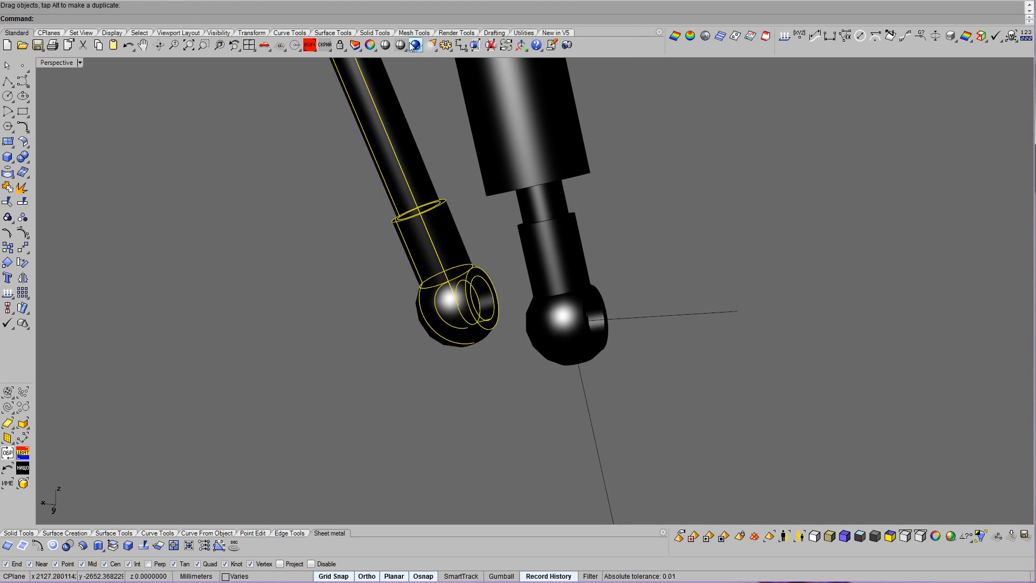
click(399, 45)
right_drag(754, 338, 286, 367)
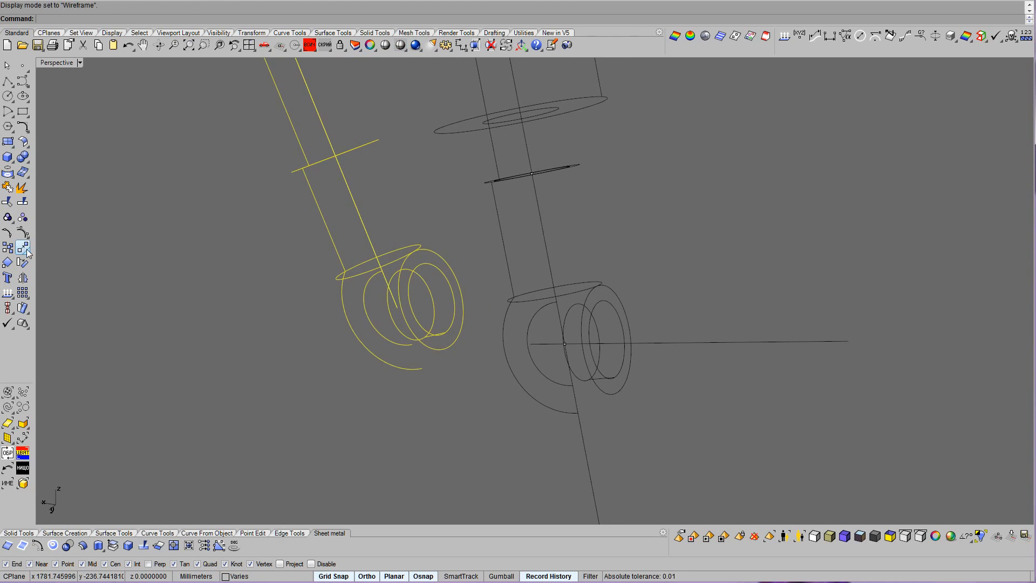
click(385, 259)
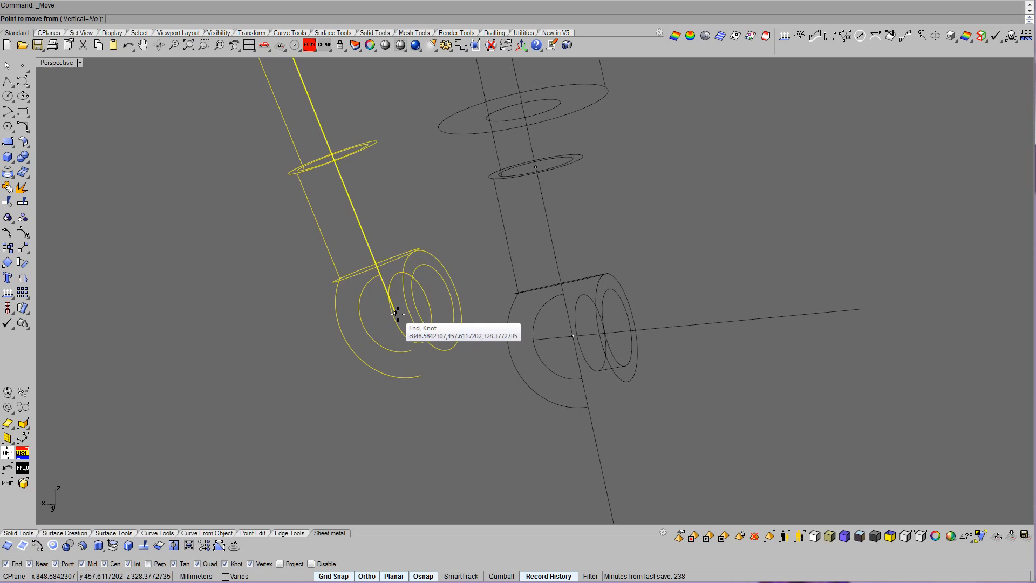
scroll(543, 405, up, 3)
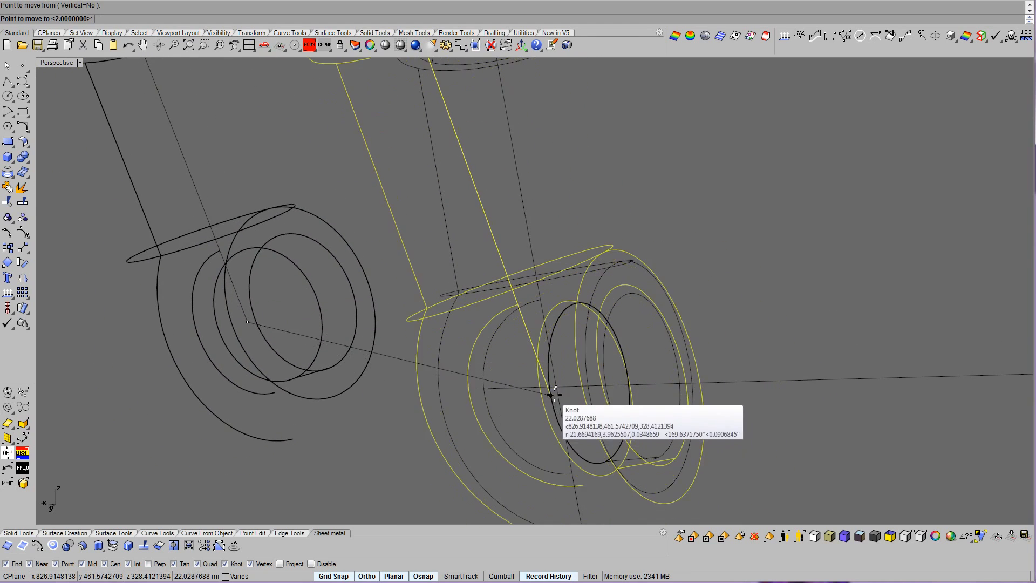
click(555, 386)
scroll(633, 422, down, 8)
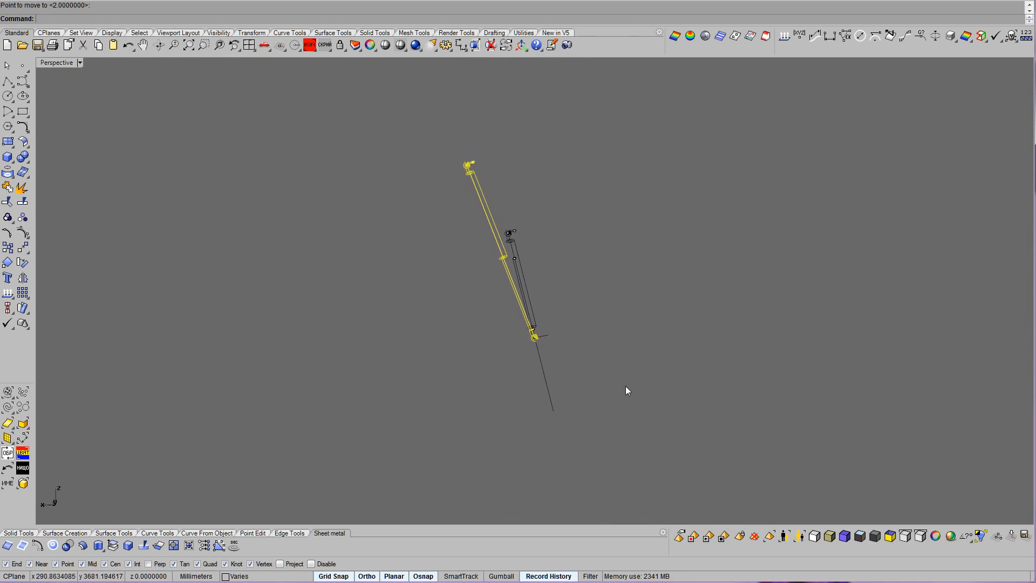
Show all hidden objects and view the struts within the whole assembly in shaded display.
click(600, 372)
click(248, 297)
right_drag(556, 391, 798, 465)
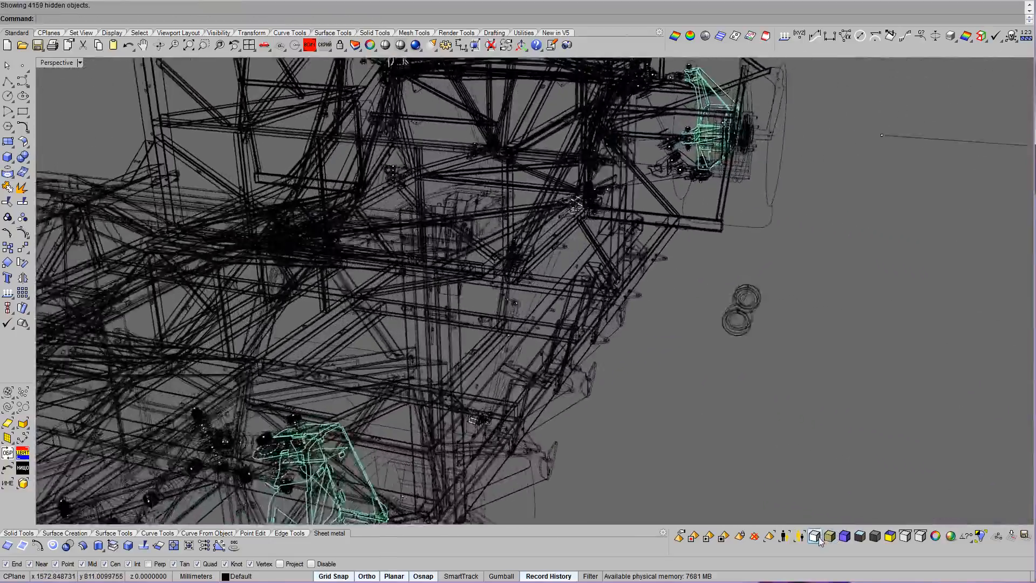
click(830, 536)
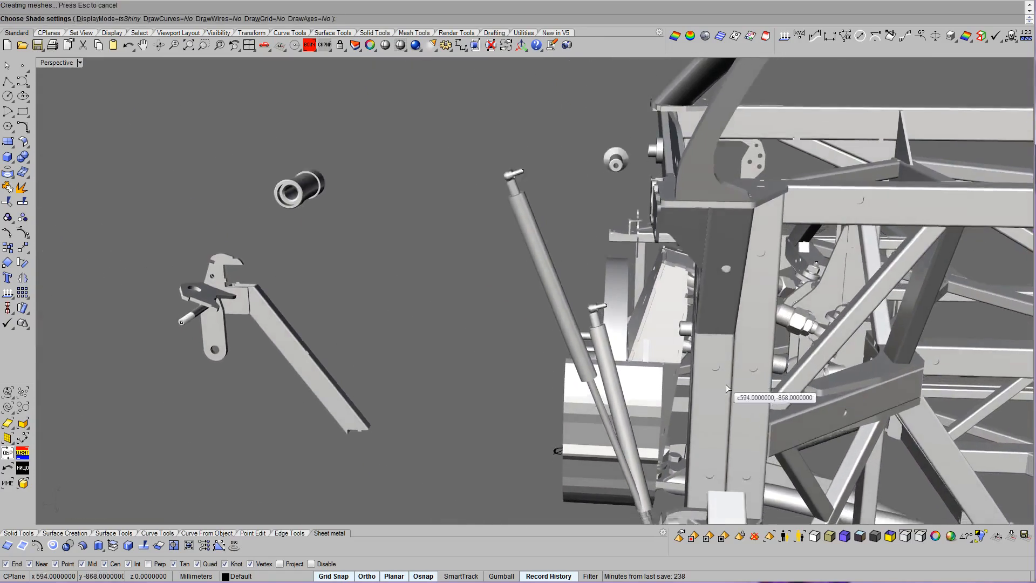
key(Escape)
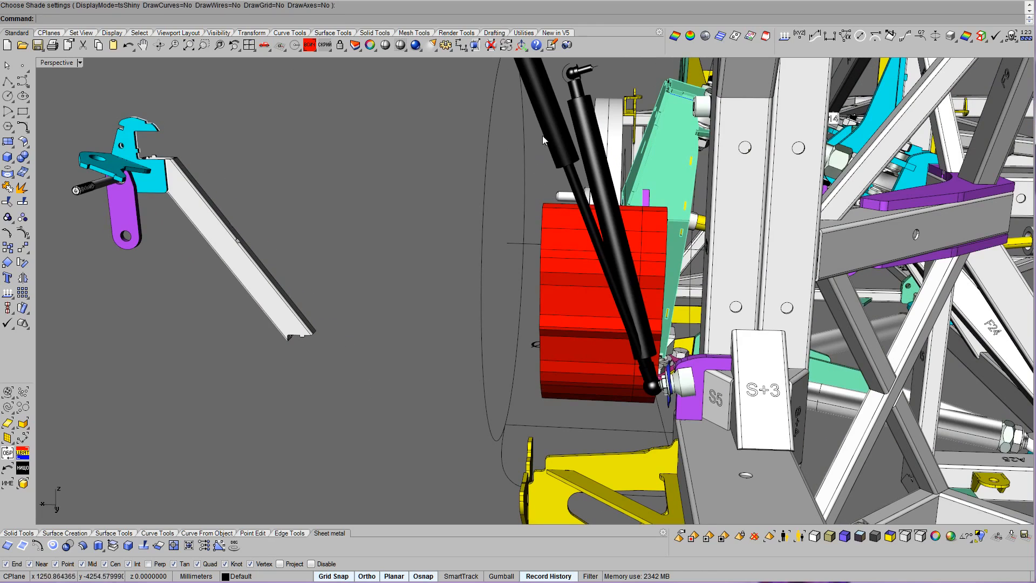
Isolate the repositioned strut together with the hex ball stud it sits on.
scroll(670, 394, up, 5)
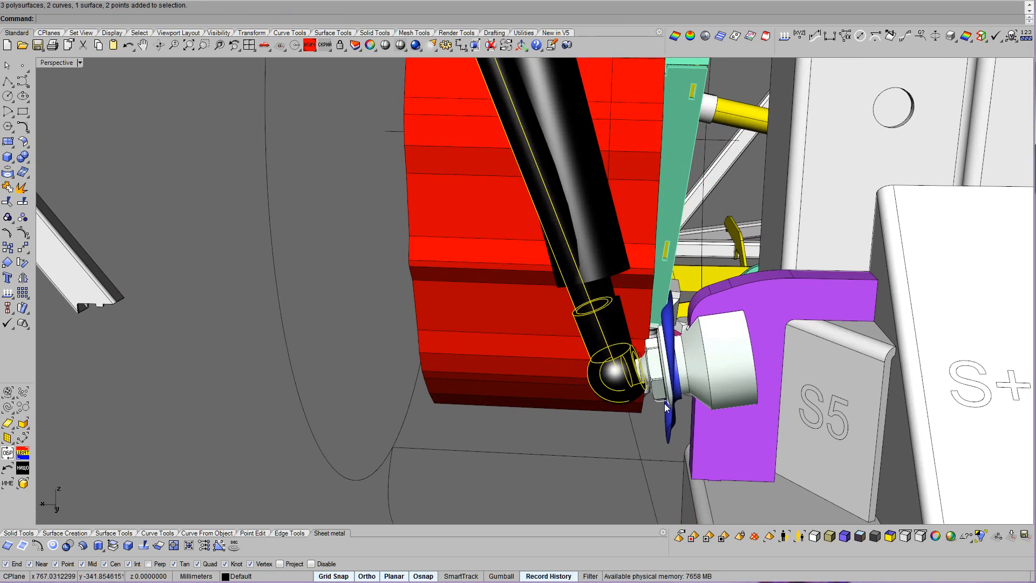
click(659, 399)
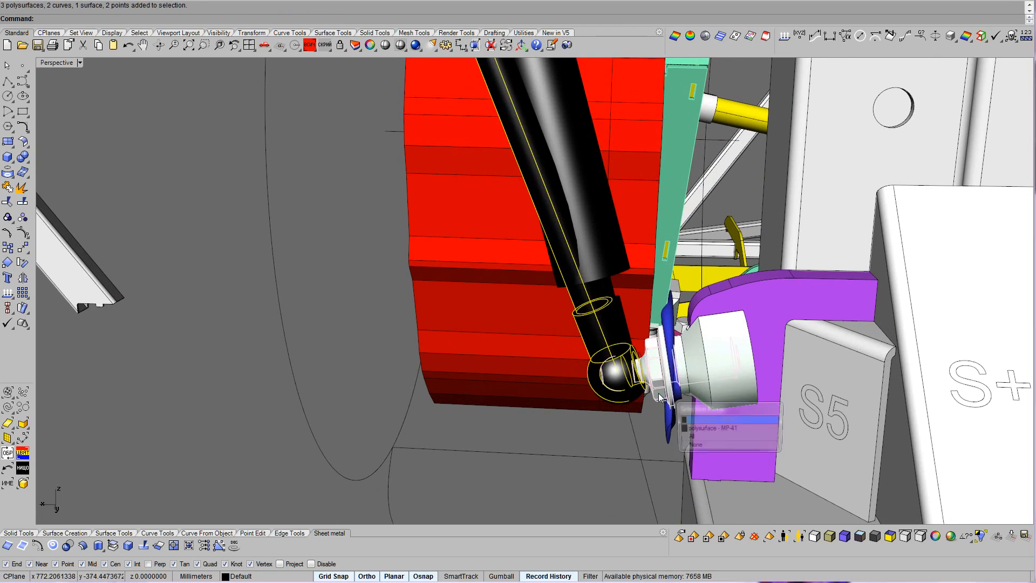
click(696, 429)
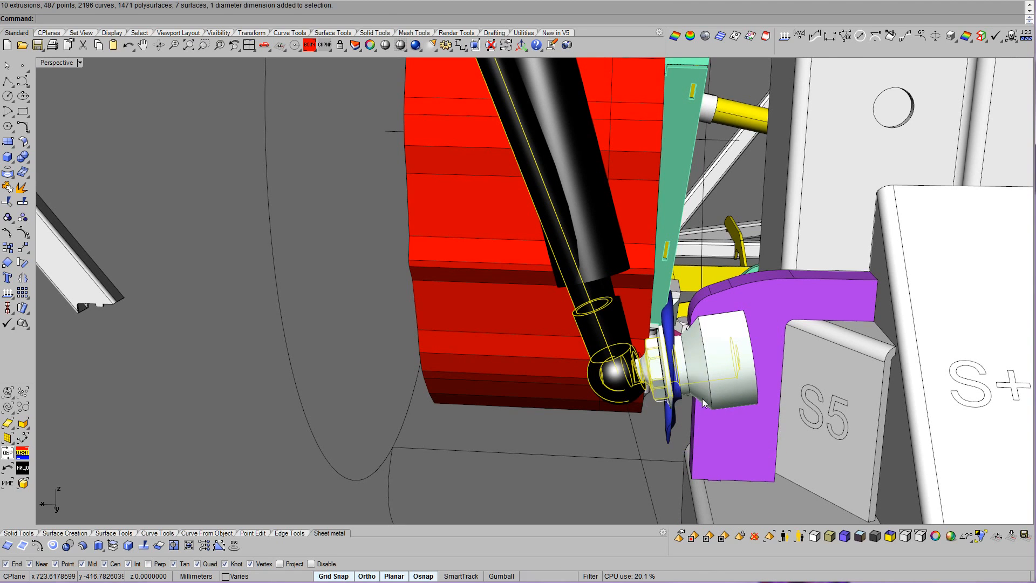
key(ctrl+h)
Examine the fit between the strut's ball socket rim and the ball stud's neck in a close-up shaded preview.
key(ctrl+alt+s)
shift+right_drag(750, 390, 750, 263)
scroll(751, 389, up, 8)
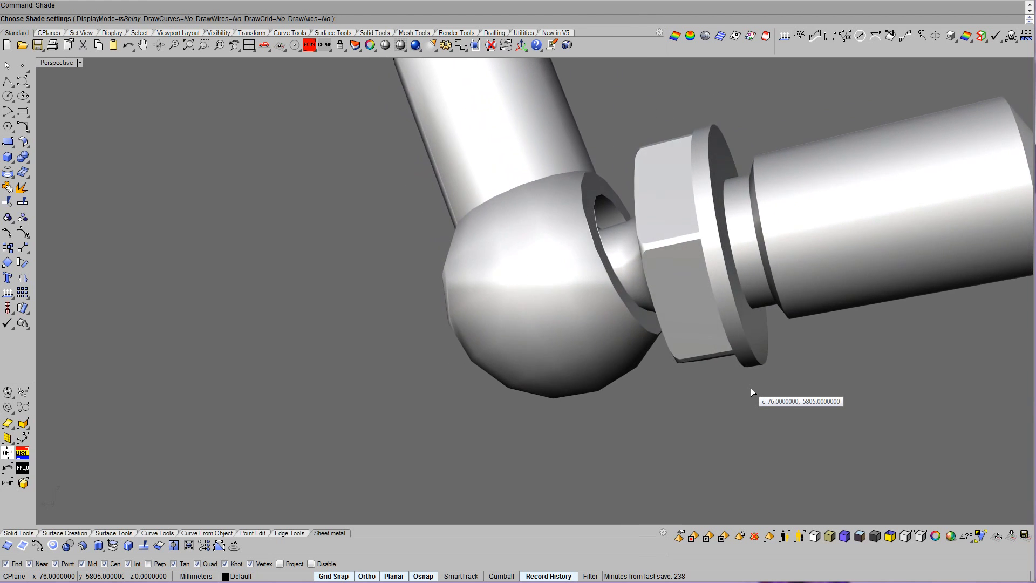
scroll(751, 390, up, 8)
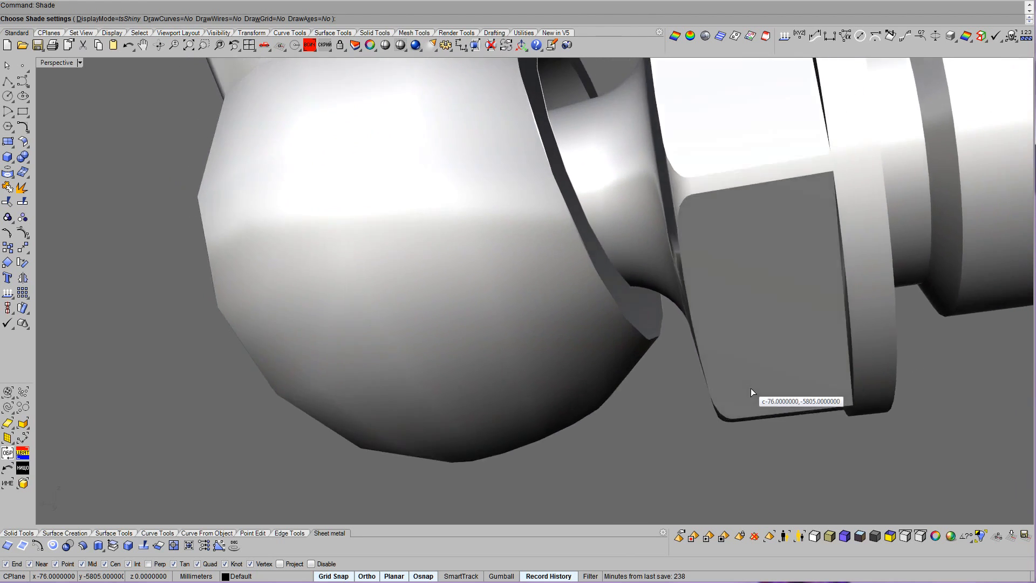
scroll(751, 390, up, 3)
key(Escape)
scroll(752, 390, up, 3)
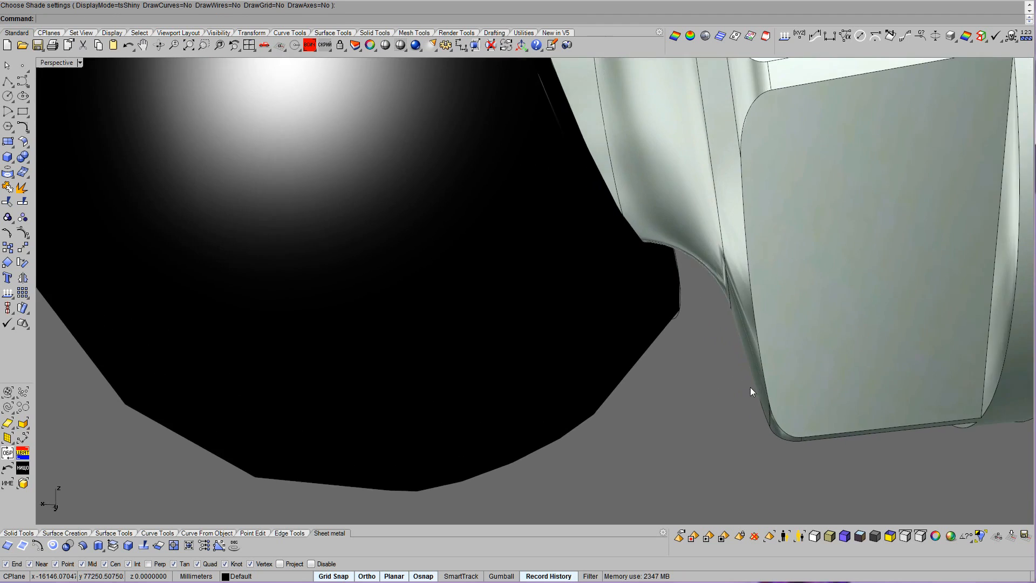
scroll(750, 387, down, 10)
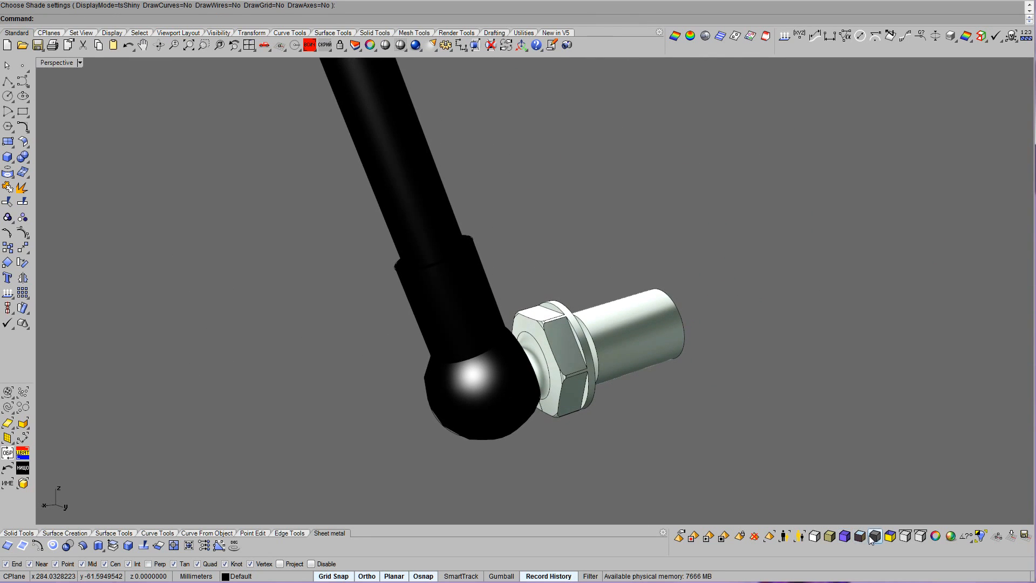
Try to create intersection curves from the whole strut and the ball stud with Object Intersection in the БабаМеца display mode.
click(873, 537)
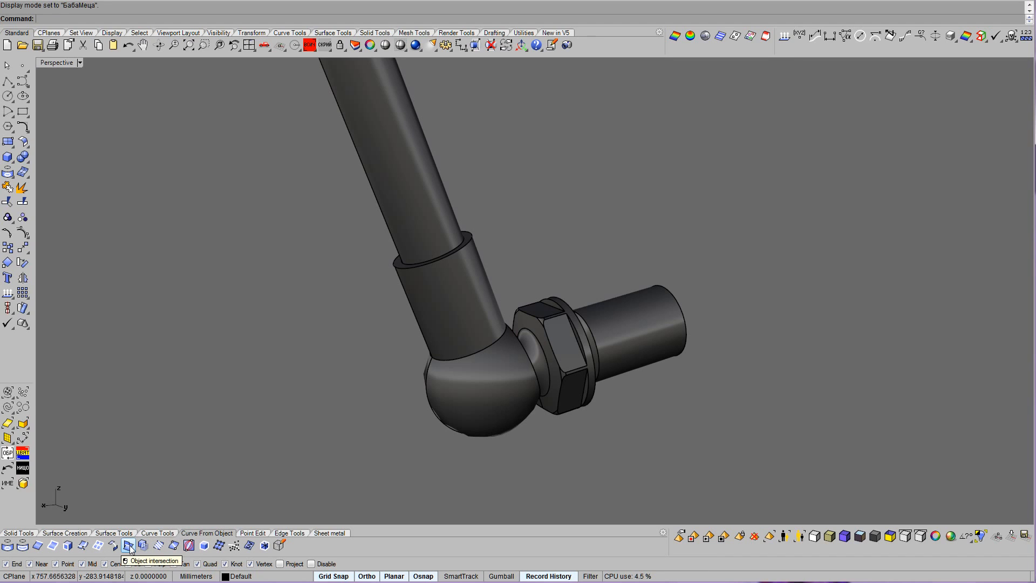
click(467, 294)
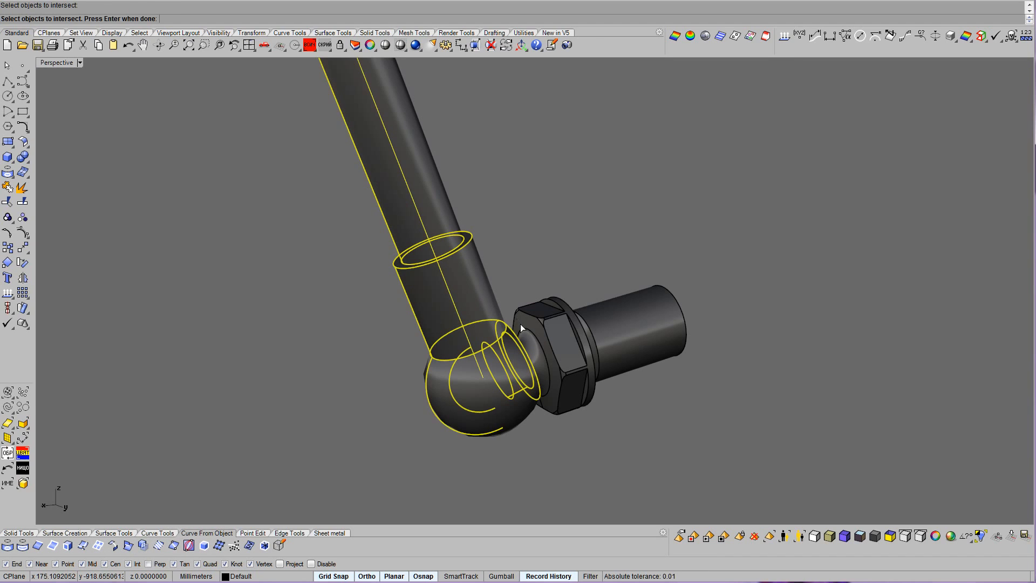
click(519, 321)
key(Return)
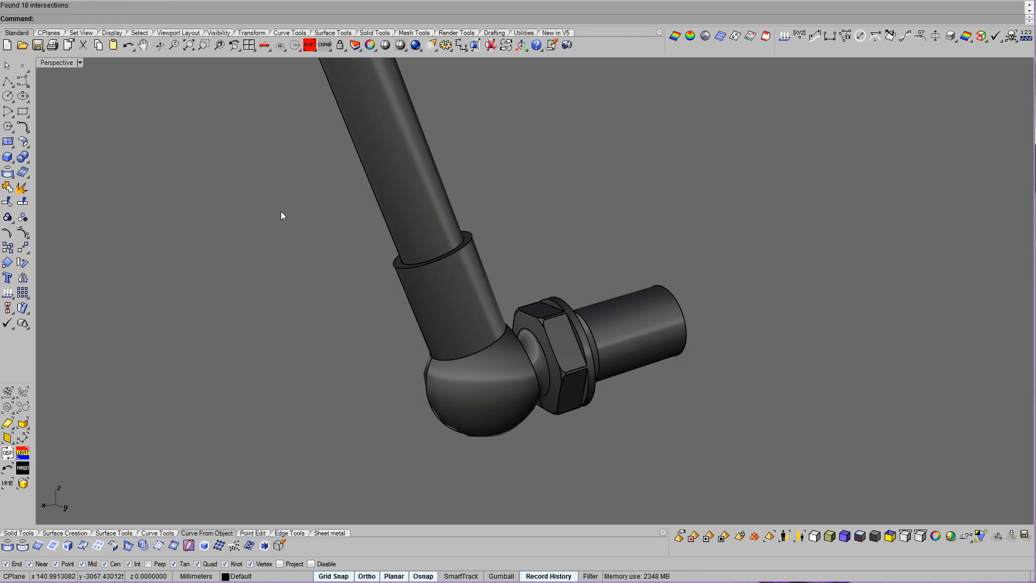
Intersect the strut and the ball stud as two separate sets, and examine the resulting curves around the socket rim and stud neck.
scroll(455, 319, down, 5)
scroll(507, 370, up, 5)
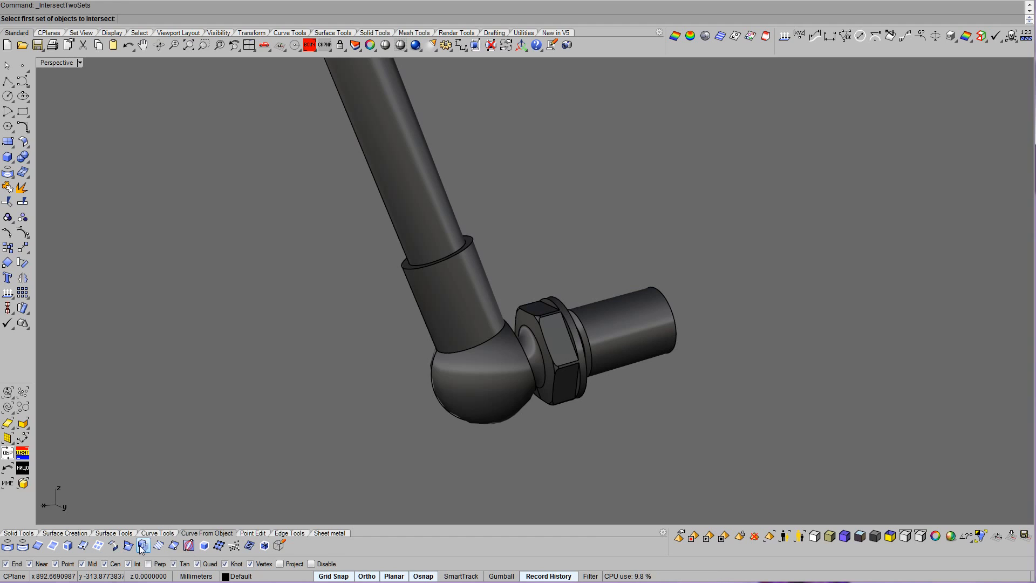
click(446, 305)
key(Return)
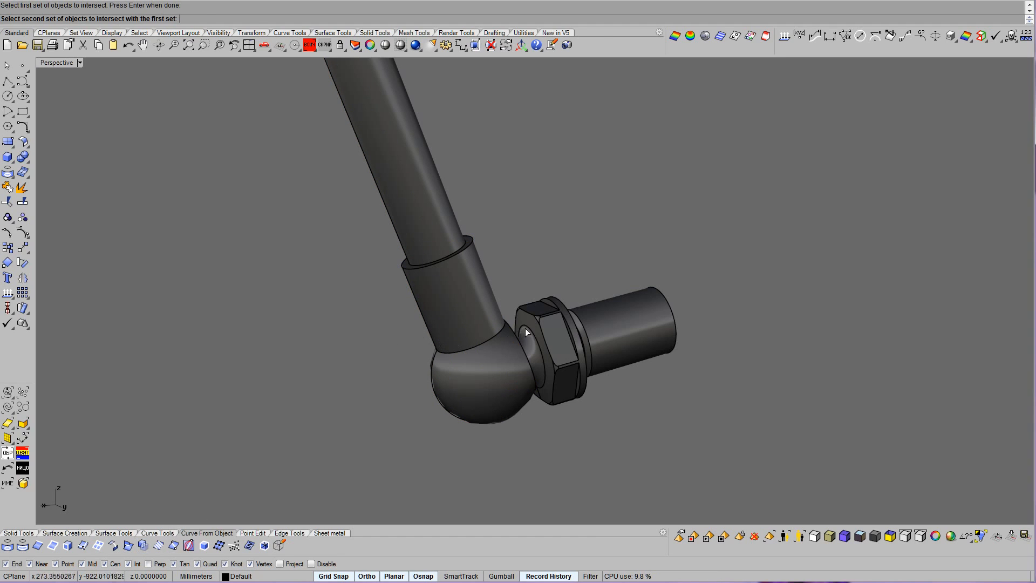
click(531, 328)
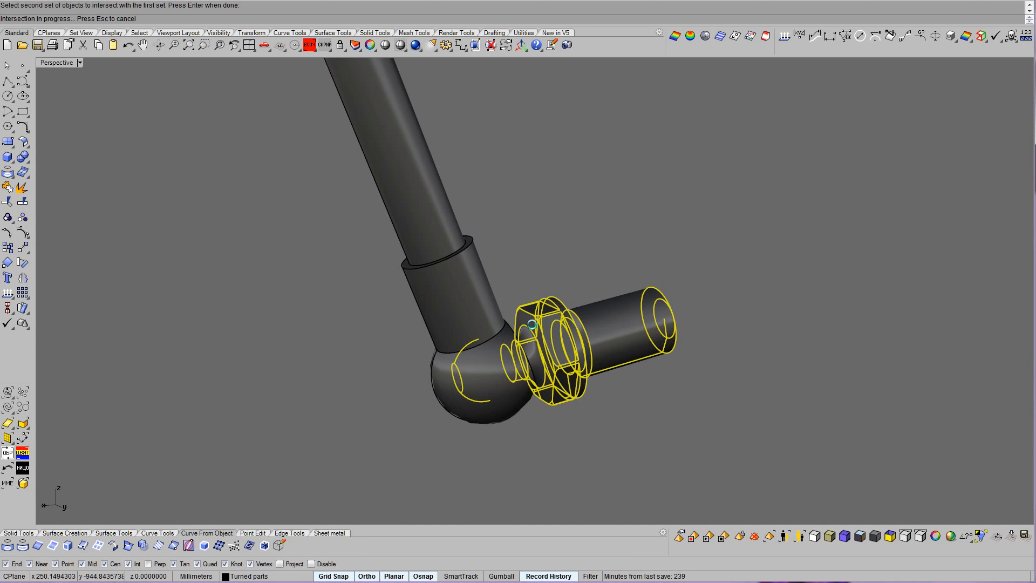
key(Return)
right_drag(532, 324, 588, 355)
scroll(588, 355, up, 9)
scroll(588, 355, up, 10)
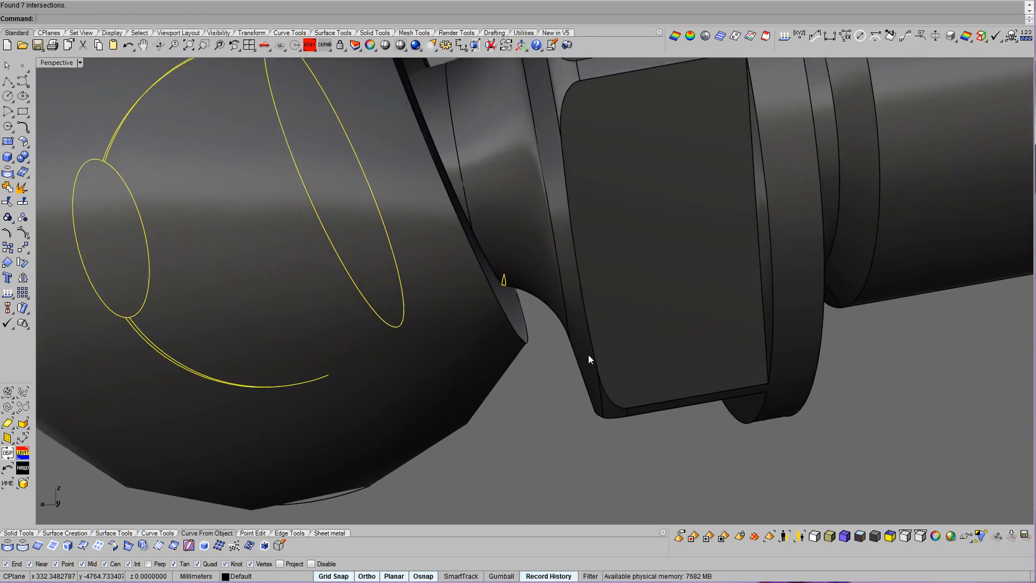
scroll(588, 355, up, 8)
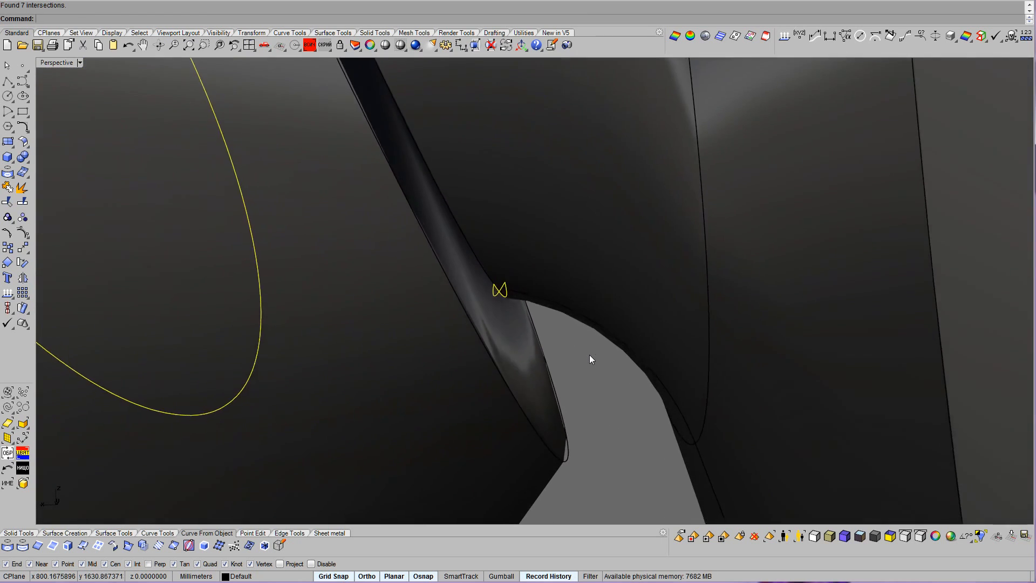
right_drag(589, 355, 590, 355)
scroll(589, 354, down, 15)
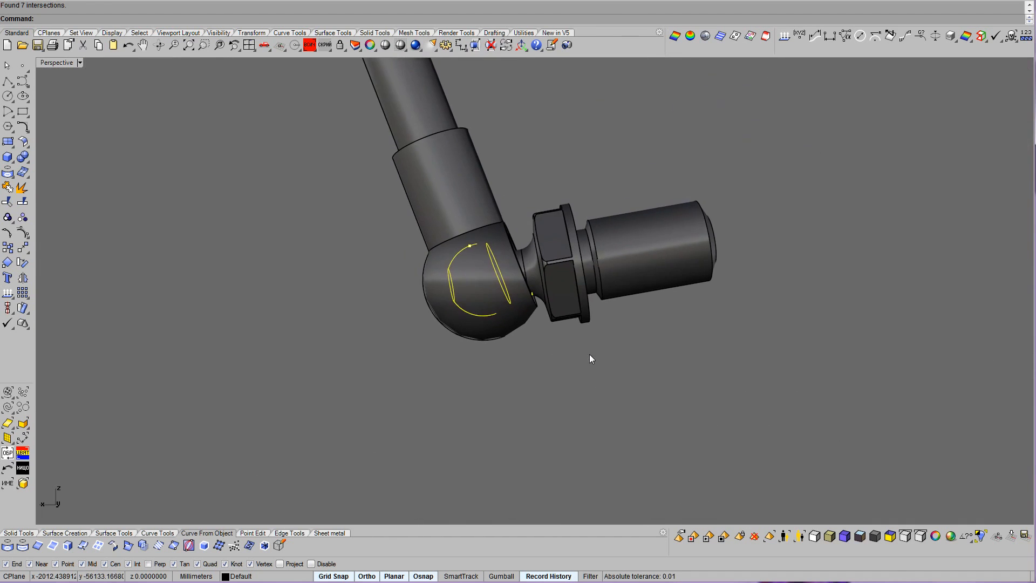
Delete the intersection curves and isolate the ball stud.
key(Delete)
scroll(391, 268, down, 2)
right_drag(390, 267, 391, 268)
click(543, 313)
middle_click(626, 369)
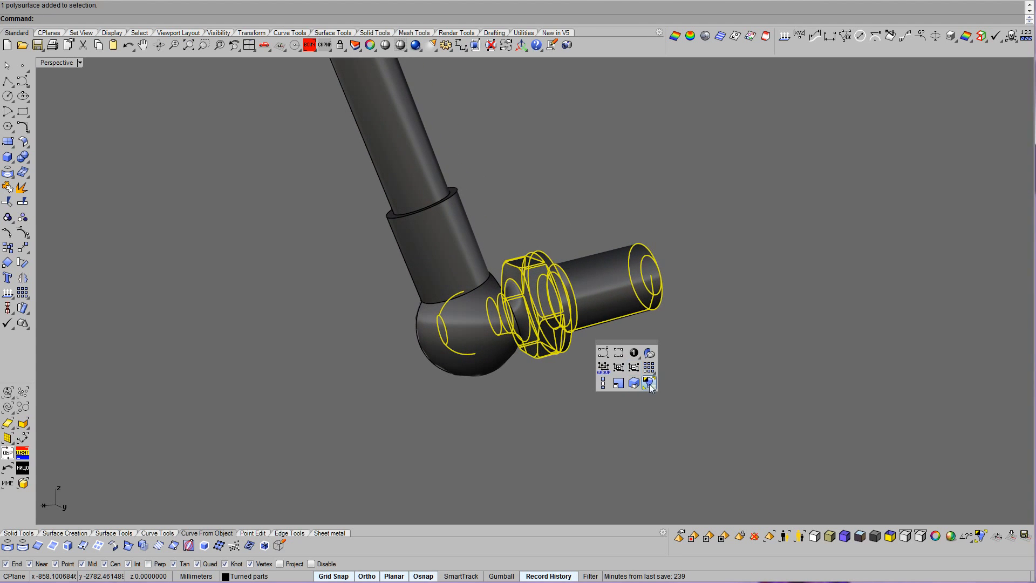
click(649, 383)
right_drag(649, 384, 624, 374)
scroll(649, 384, down, 5)
key(F4)
scroll(549, 370, up, 1)
click(569, 382)
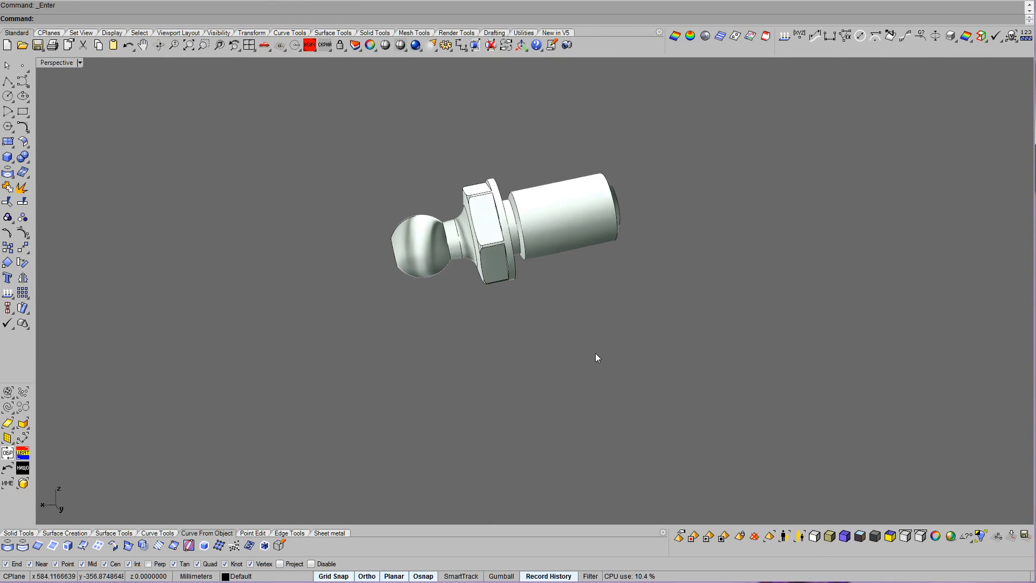
Restore the deleted intersection curves and copy the small loop at the stud's neck in wireframe display.
click(126, 49)
scroll(549, 266, up, 8)
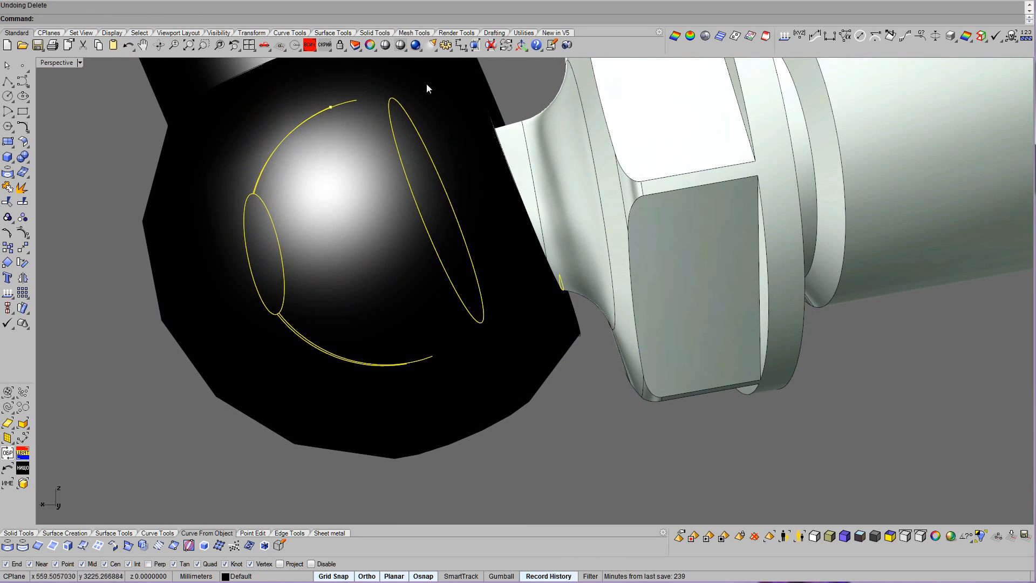
click(399, 46)
scroll(700, 296, up, 5)
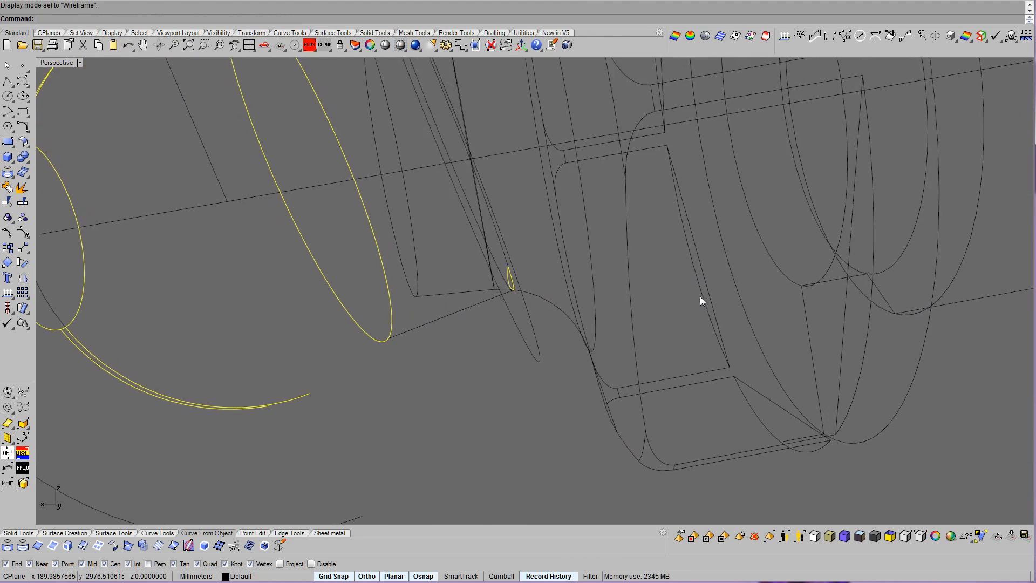
mouse_move(701, 296)
right_down()
mouse_move(704, 320)
mouse_move(701, 306)
right_up()
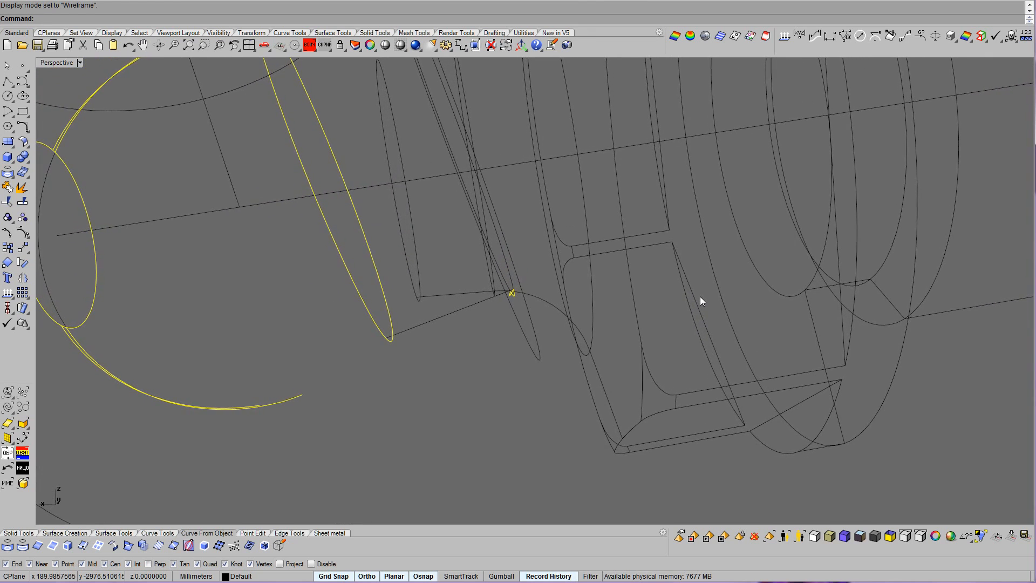
click(493, 319)
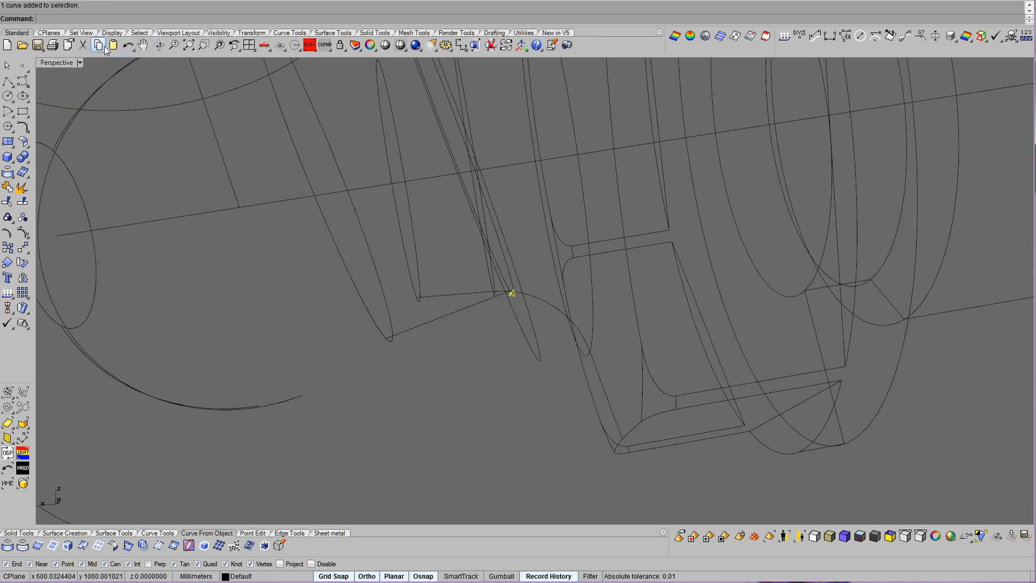
Redo the deletion of the intersection curves and isolate the ball stud with its axis line.
right_click(129, 48)
scroll(594, 358, down, 8)
click(544, 300)
middle_click(549, 300)
click(611, 357)
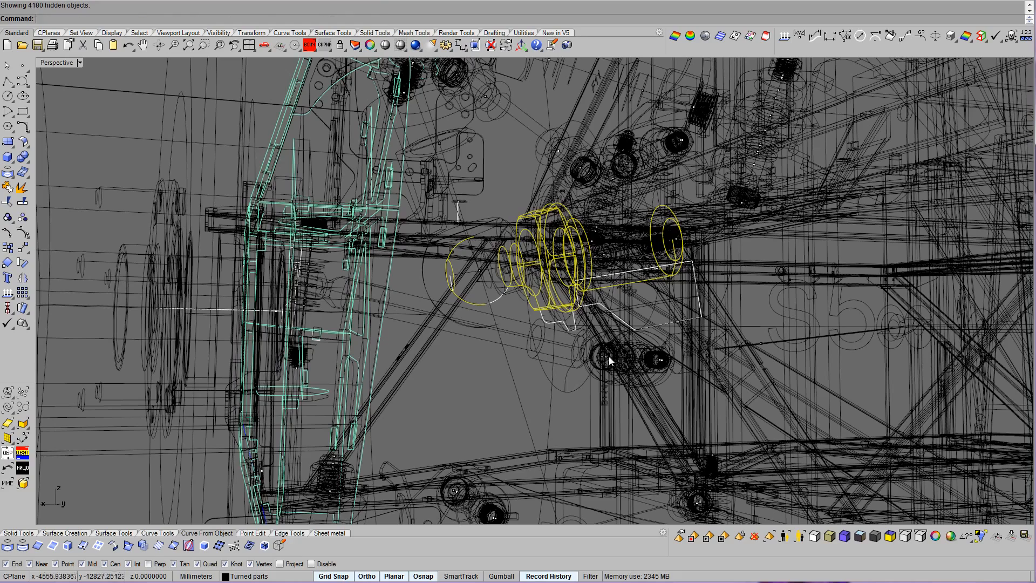
click(573, 328)
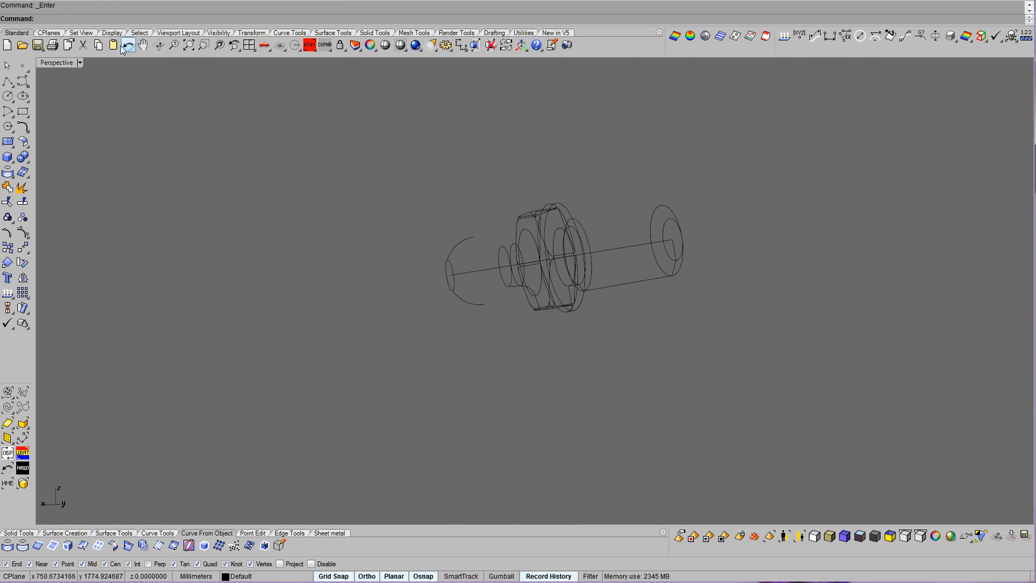
Paste the copied intersection loop in place on the ball stud's neck and colour it blue.
scroll(573, 291, up, 2)
click(937, 538)
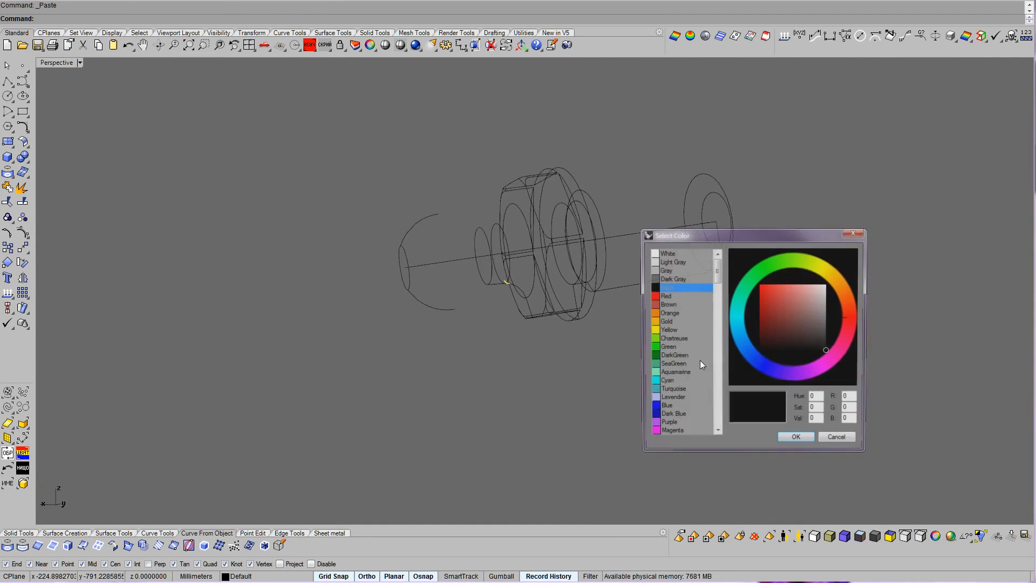
click(669, 407)
Display the ball stud in the Bobi7 mode and view the blue curve at its neck.
scroll(619, 407, up, 3)
key(ctrl+alt+s)
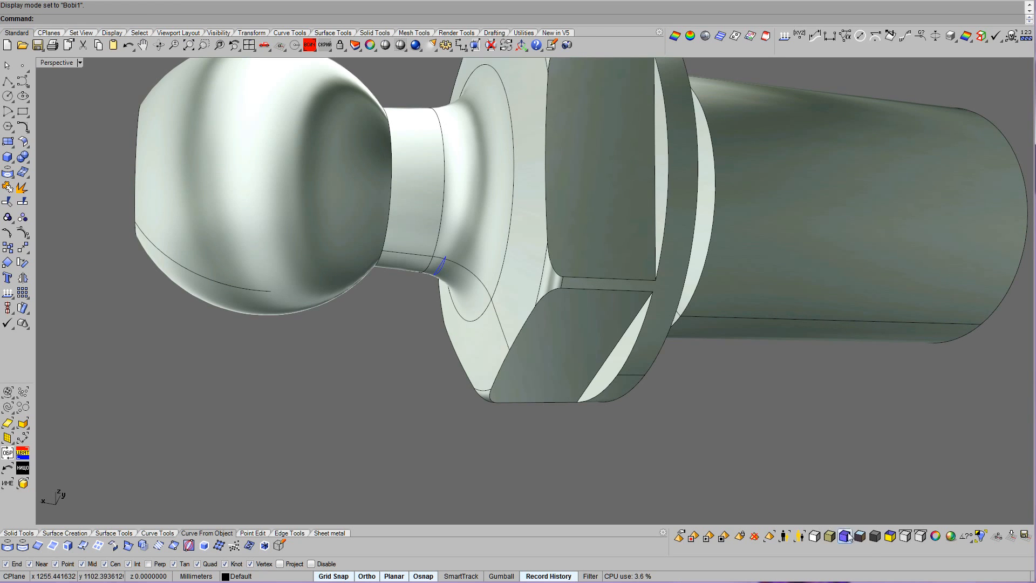
click(867, 537)
mouse_move(574, 365)
right_down()
mouse_move(448, 384)
mouse_move(494, 390)
mouse_move(492, 371)
right_up()
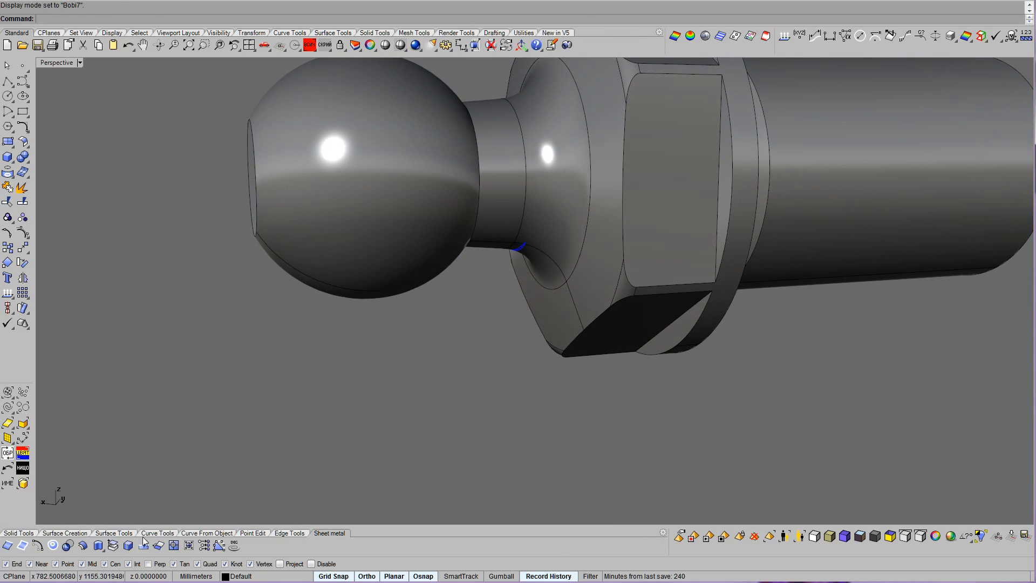
Extract the curved transition surface between the ball stud's neck and hexagon, and delete it.
click(118, 544)
scroll(594, 325, up, 7)
right_drag(595, 326, 550, 226)
click(543, 206)
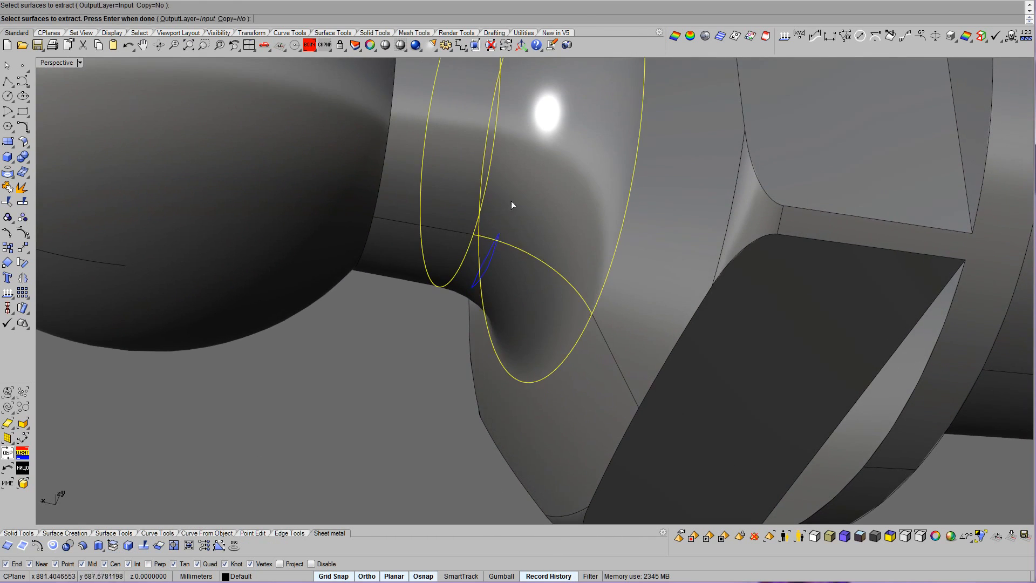
click(646, 281)
right_click(646, 281)
click(334, 416)
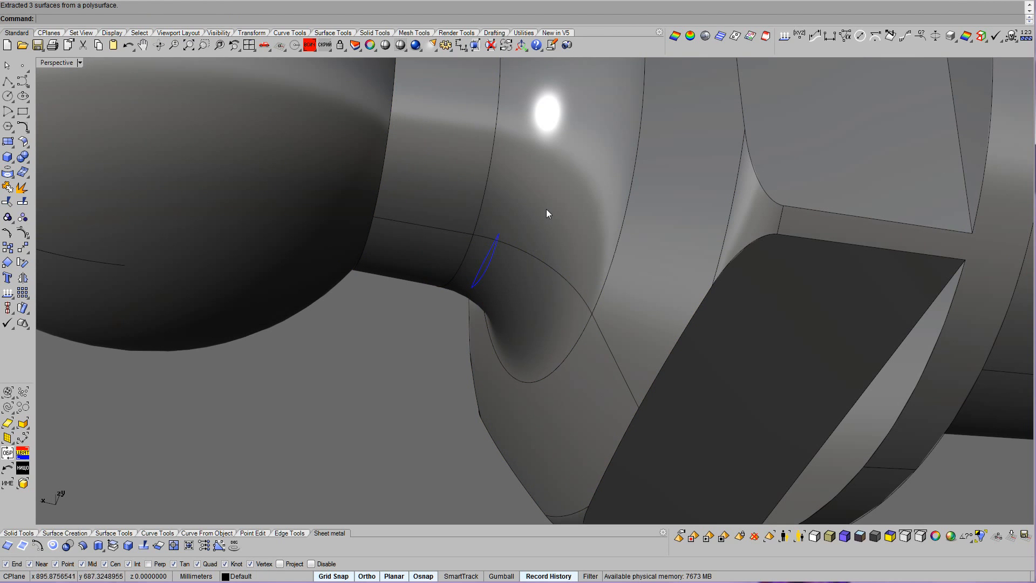
scroll(546, 209, down, 6)
scroll(494, 210, up, 5)
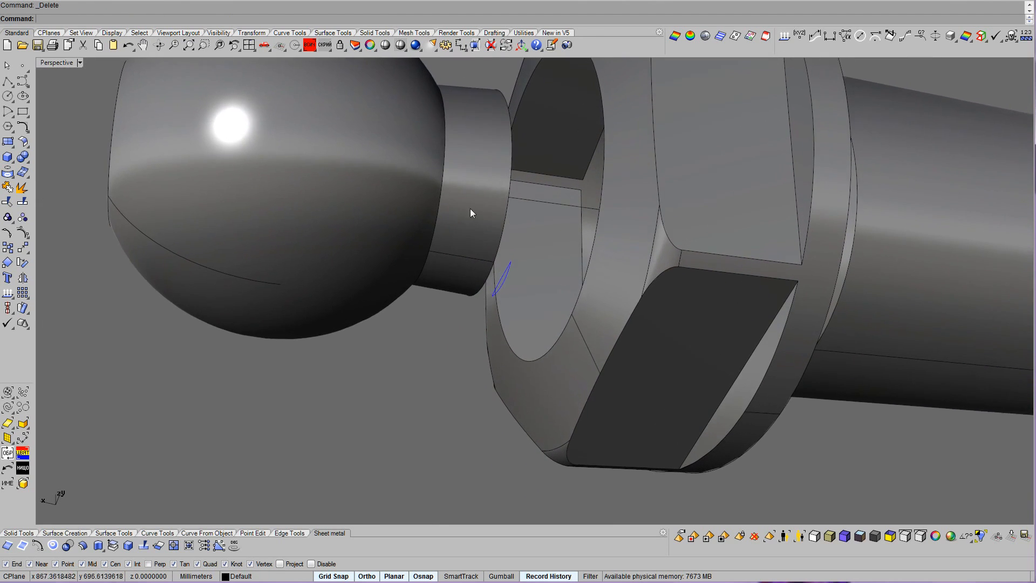
Extend the inner edge of the hexagon's conical face towards the neck with a smooth extension factor of 5.
shift+right_drag(562, 335, 482, 336)
click(501, 318)
right_click(501, 318)
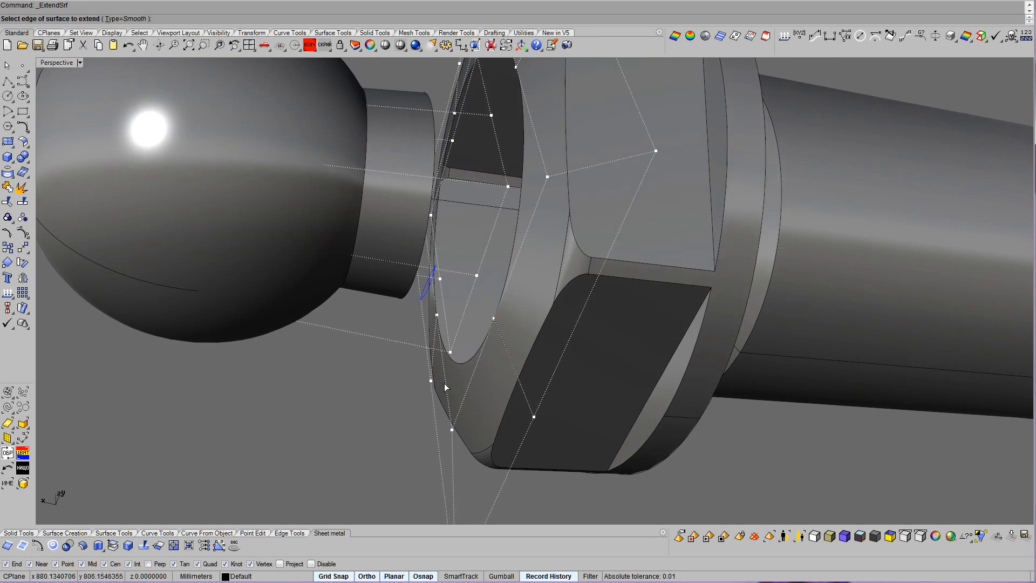
click(495, 313)
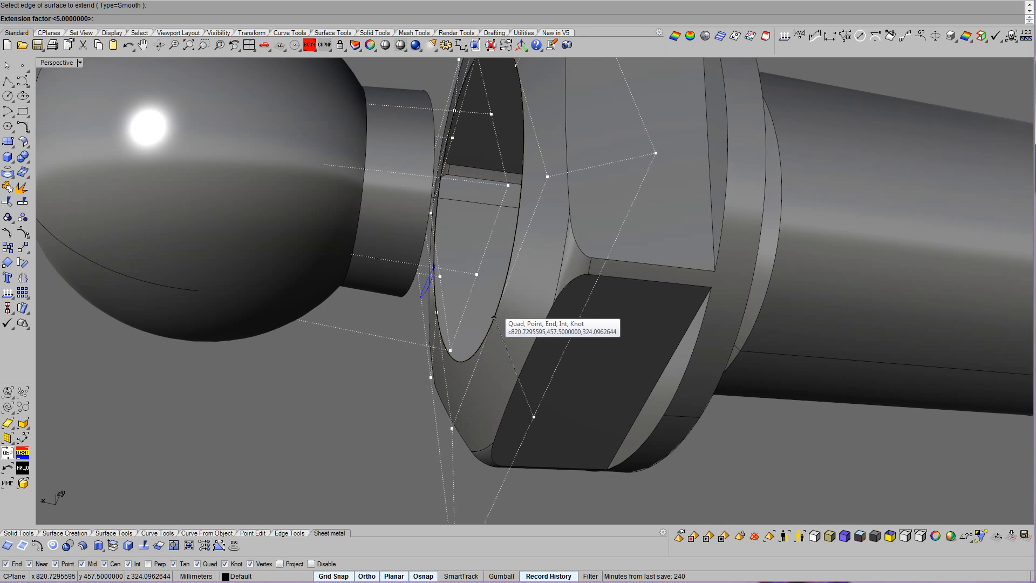
key(Return)
key(Return)
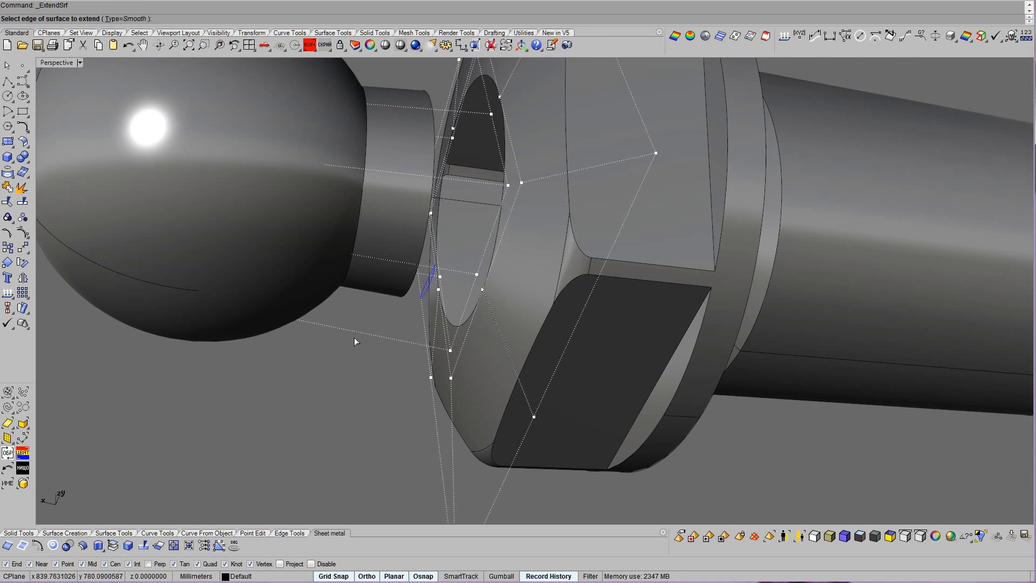
Untrim the neck cylinder's open end and turn off the control points.
click(177, 547)
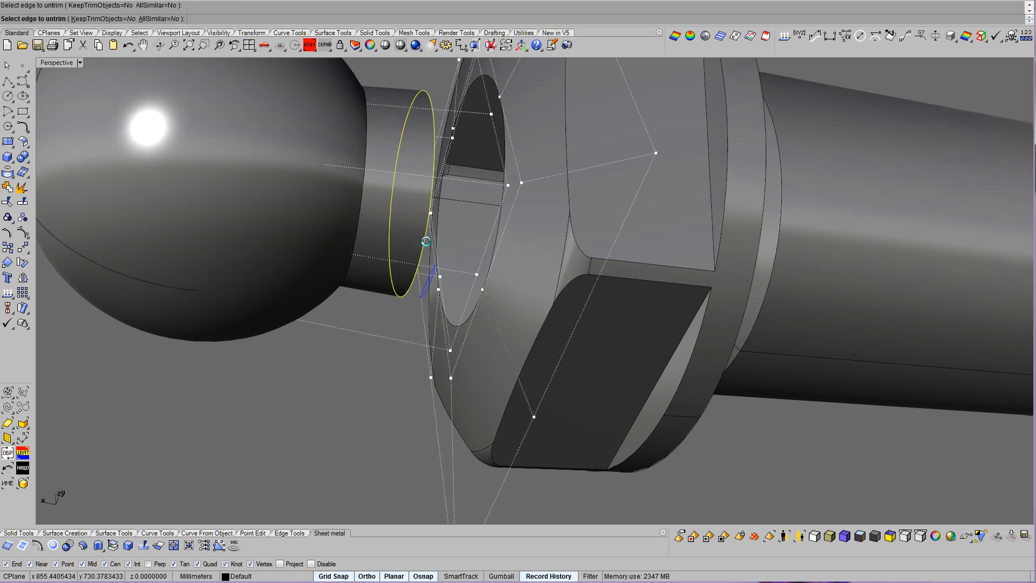
click(427, 241)
right_click(22, 233)
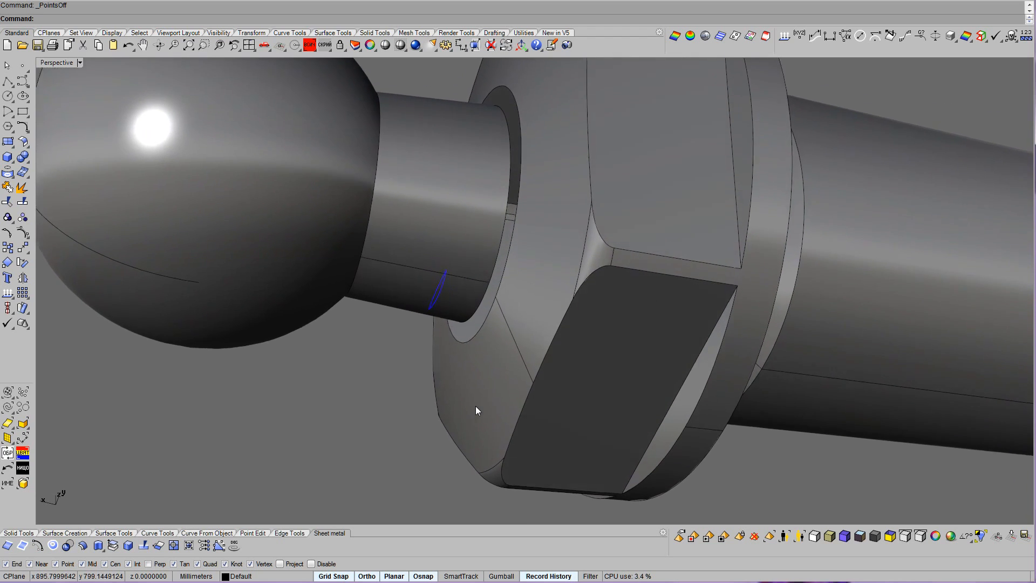
Fillet the neck's seam edge and the conical face's seam edge with a 1 mm radius curve.
click(151, 535)
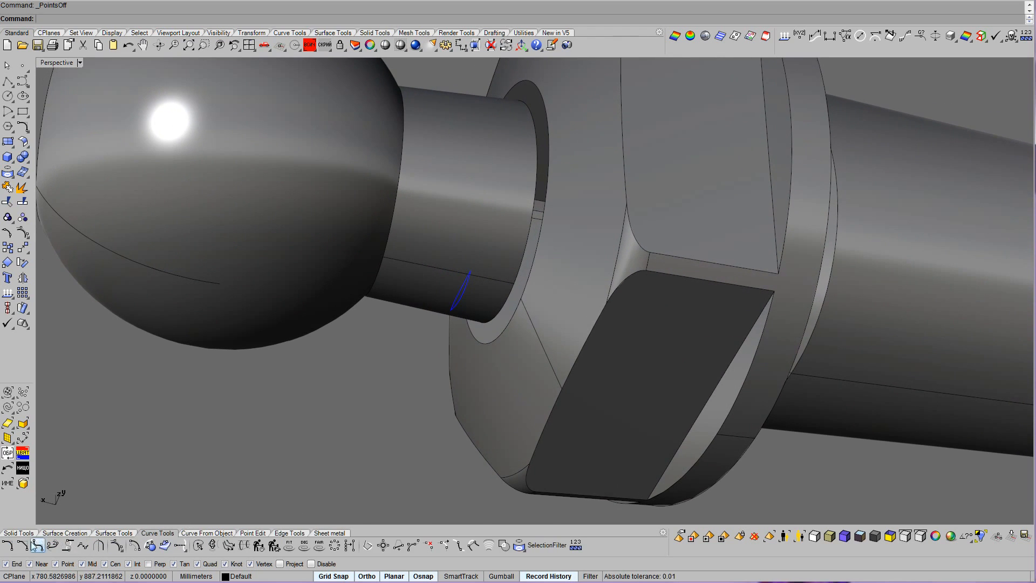
click(8, 546)
click(105, 20)
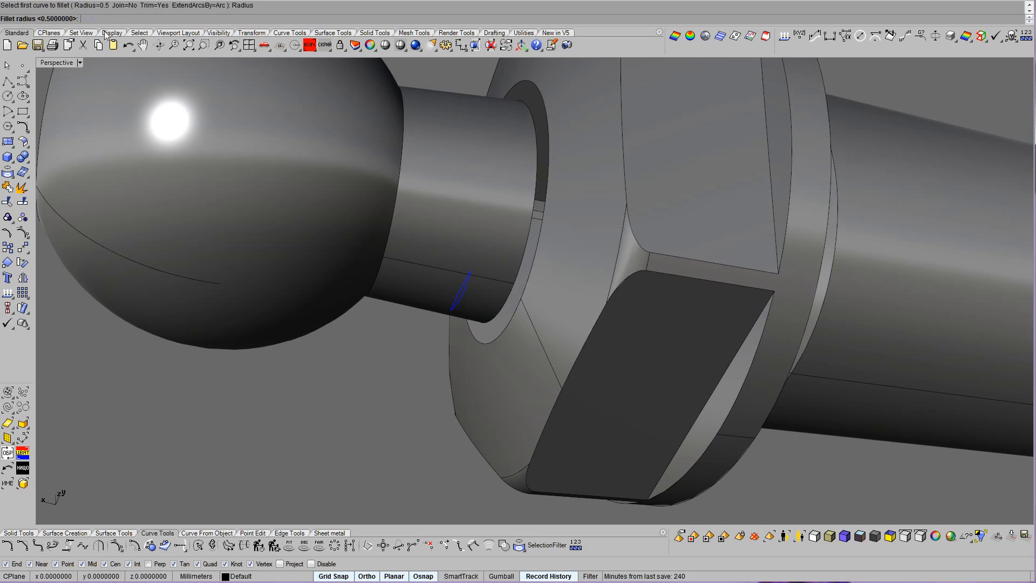
text(1)
key(Return)
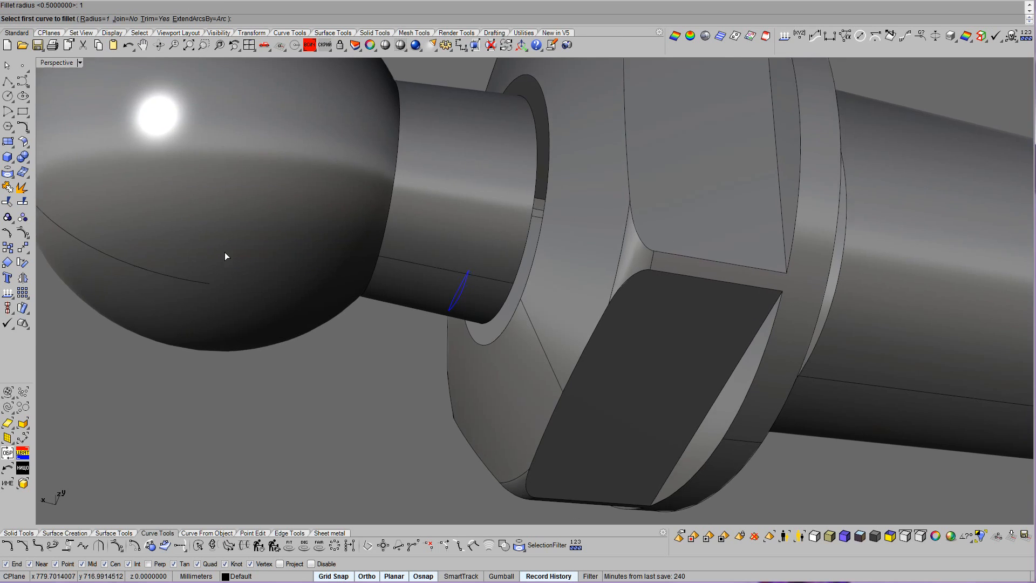
scroll(446, 296, up, 2)
click(497, 280)
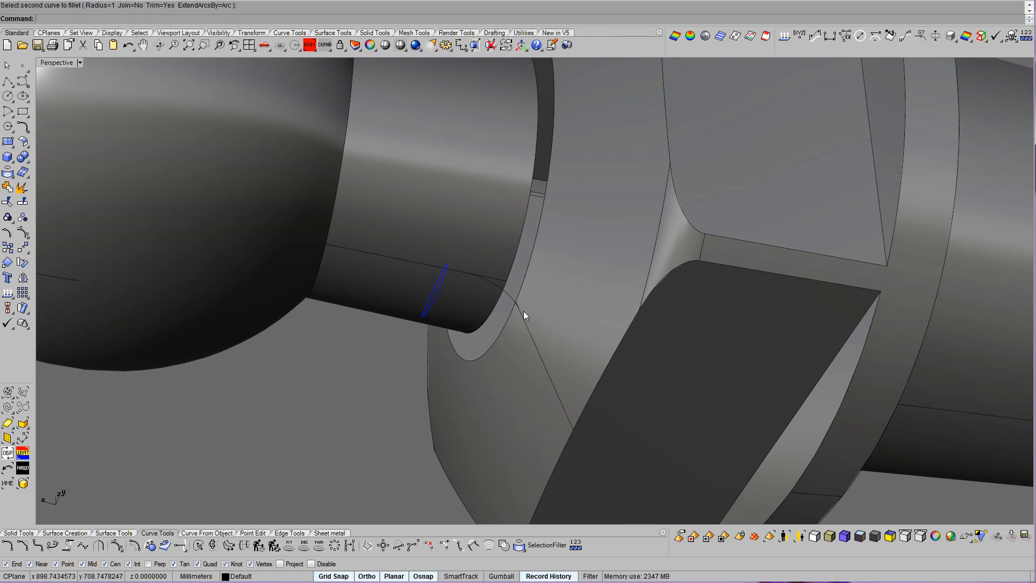
click(509, 293)
Create a second fillet curve between the neck's and conical face's seam edges, with radius 1.5 mm.
right_drag(555, 310, 475, 324)
click(445, 353)
right_click(444, 357)
click(88, 19)
text(1.5)
key(Return)
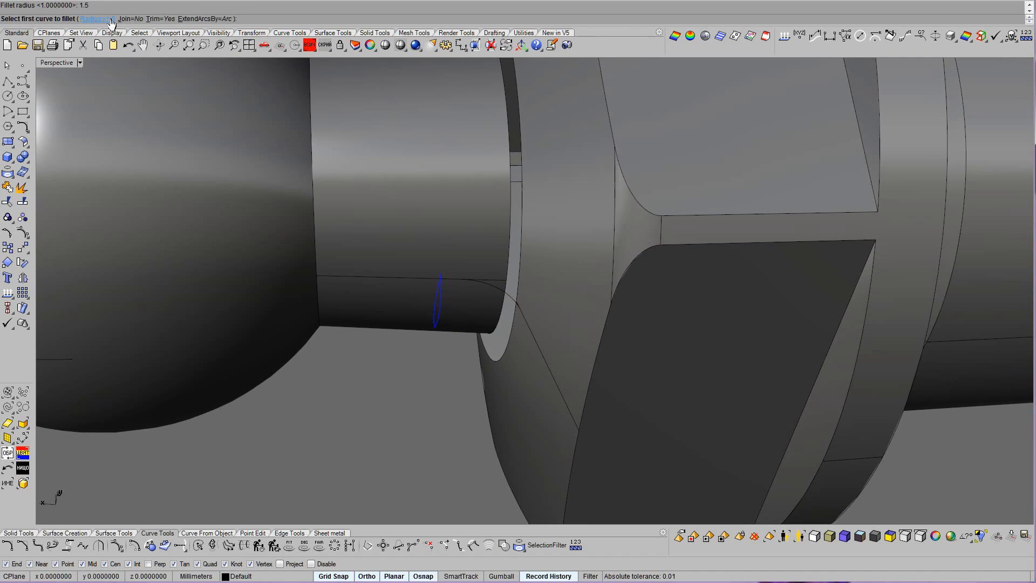
click(533, 341)
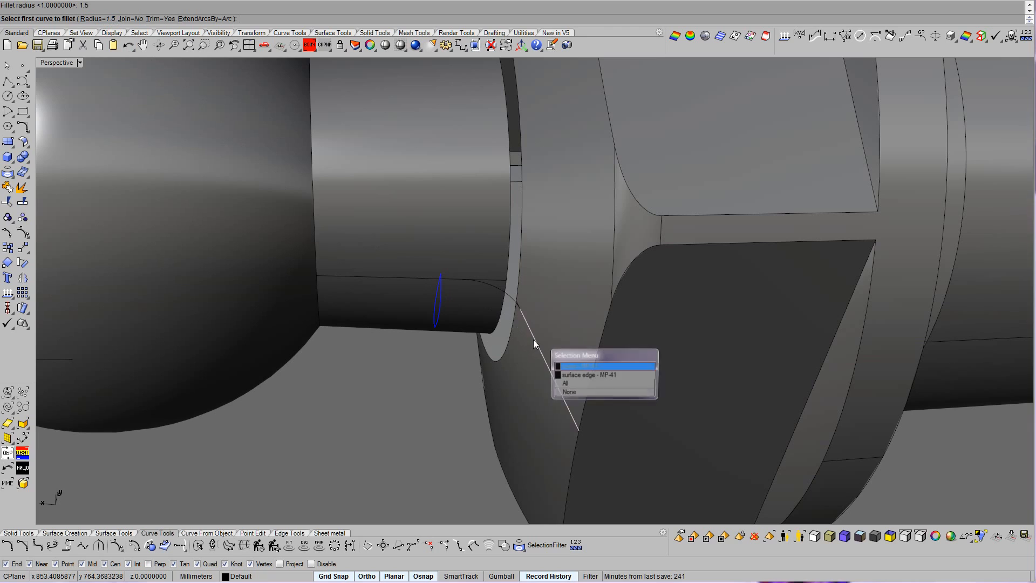
click(569, 368)
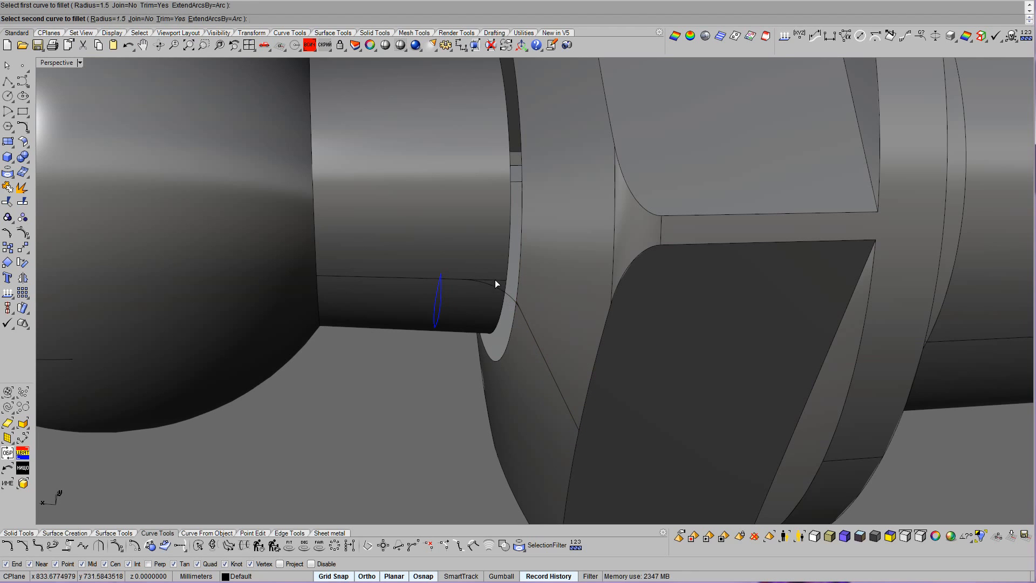
click(524, 302)
Compare the two fillet arcs and delete the surplus curve on the conical face.
right_drag(507, 299, 577, 323)
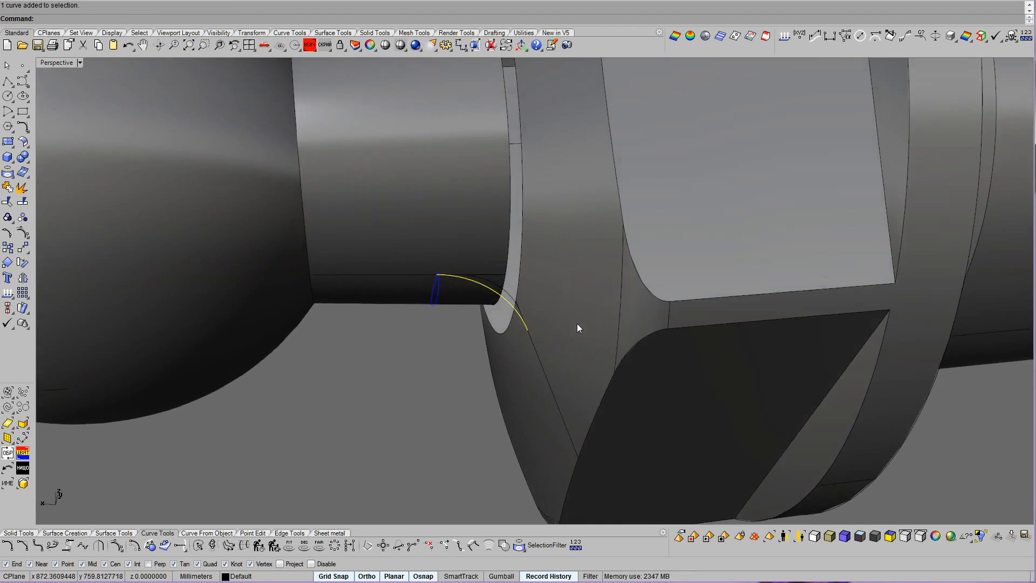
scroll(578, 328, up, 5)
scroll(578, 322, down, 2)
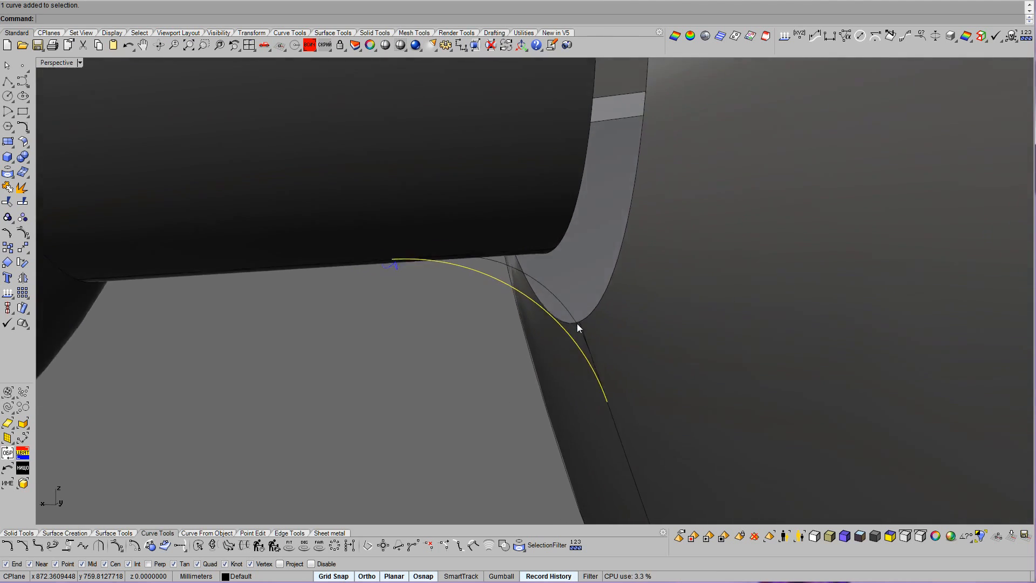
scroll(577, 323, down, 4)
click(543, 310)
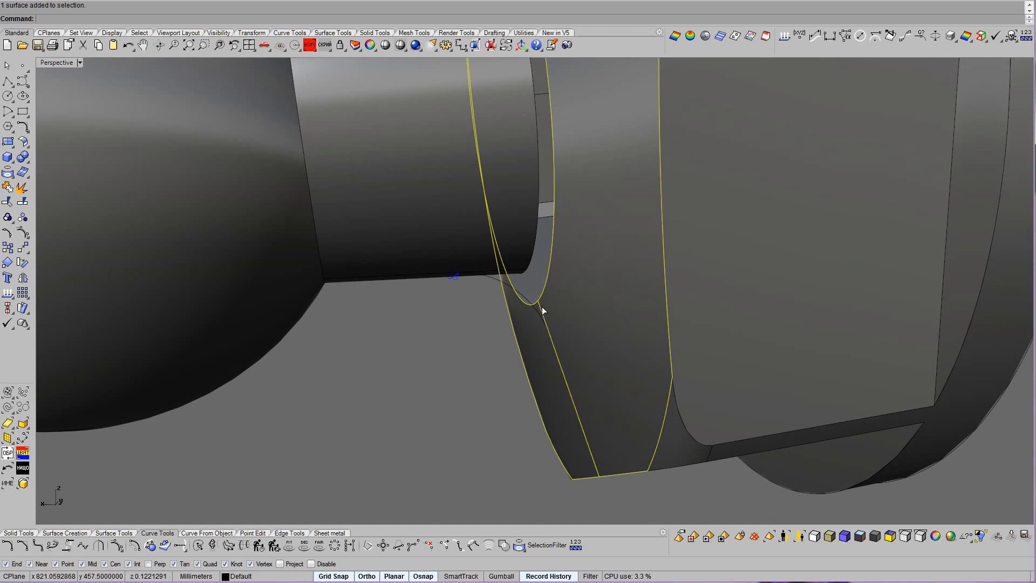
drag(514, 496, 625, 296)
key(Delete)
Delete the leftover line segment along the neck's seam, keeping the fillet arc.
click(491, 276)
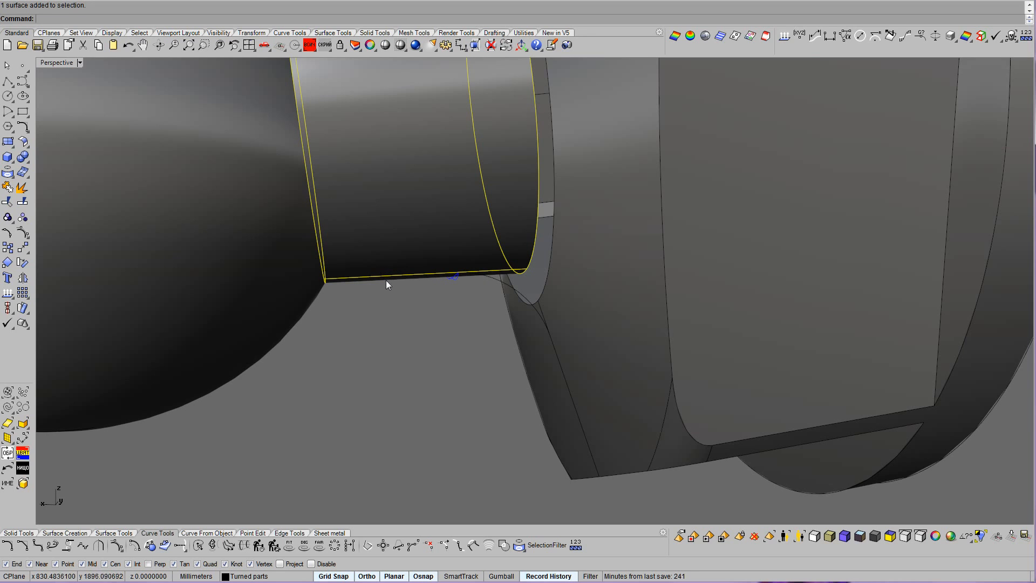
click(459, 295)
right_drag(483, 338, 469, 257)
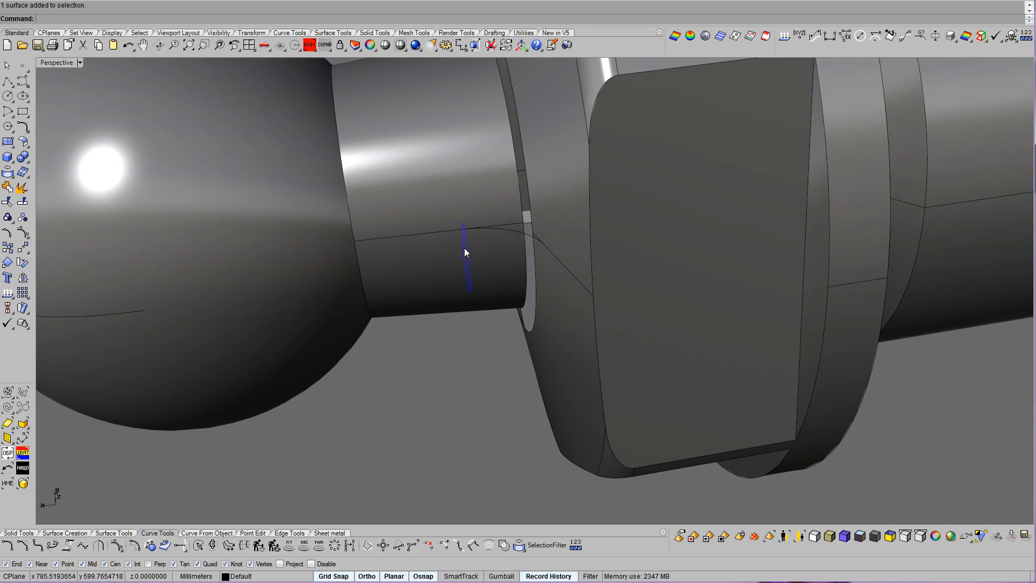
click(451, 232)
click(491, 255)
scroll(509, 281, up, 3)
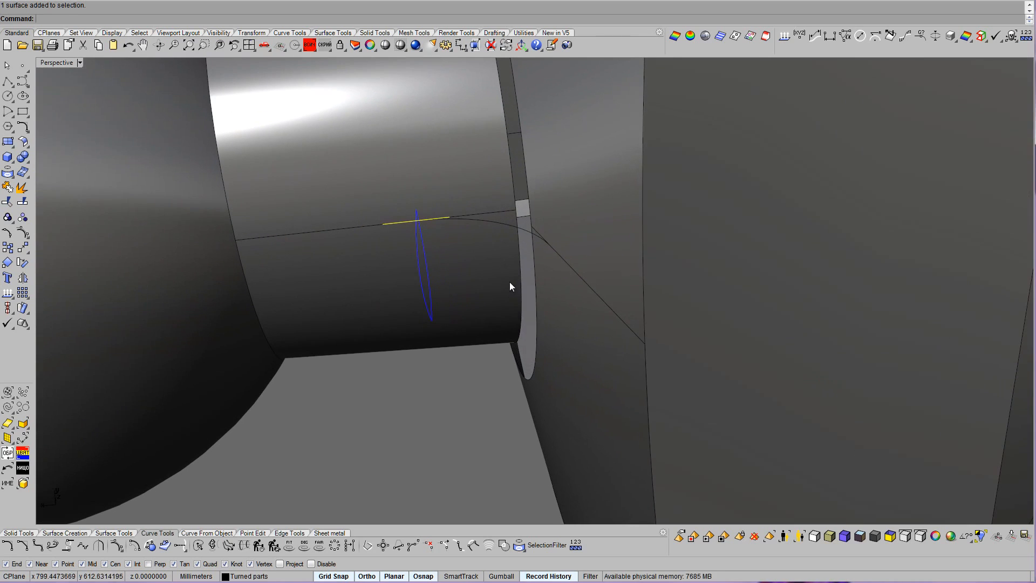
key(Delete)
click(441, 219)
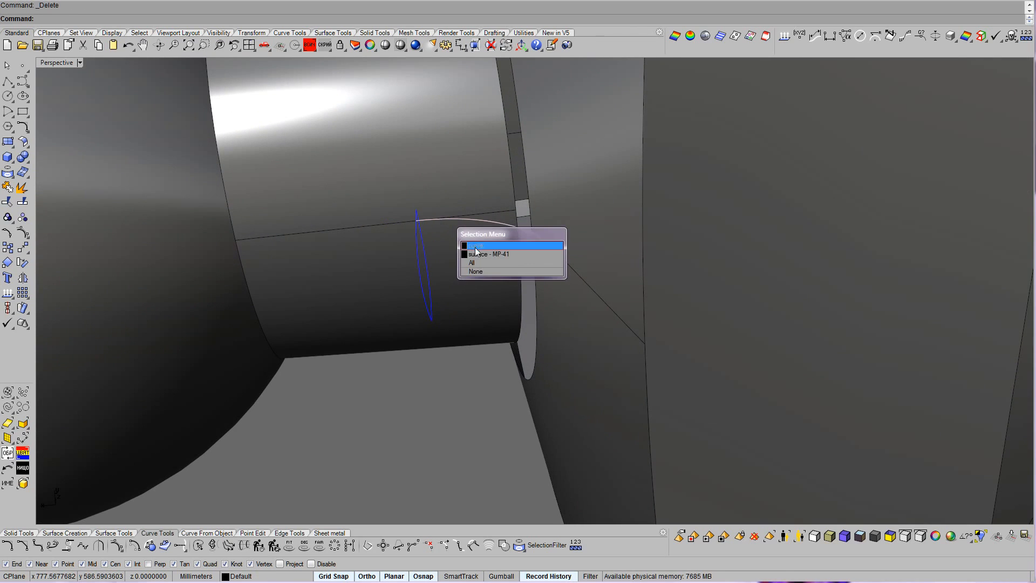
click(371, 226)
click(411, 366)
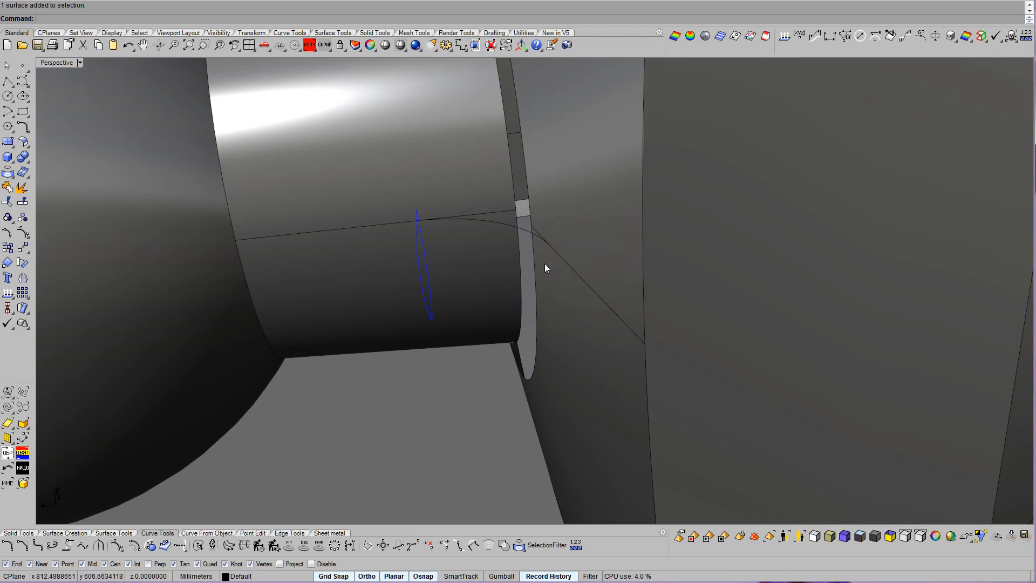
Revolve the fillet arc 360 degrees about the ball stud's axis, working in wireframe display.
click(527, 232)
scroll(527, 232, down, 8)
right_drag(527, 234, 588, 273)
click(400, 44)
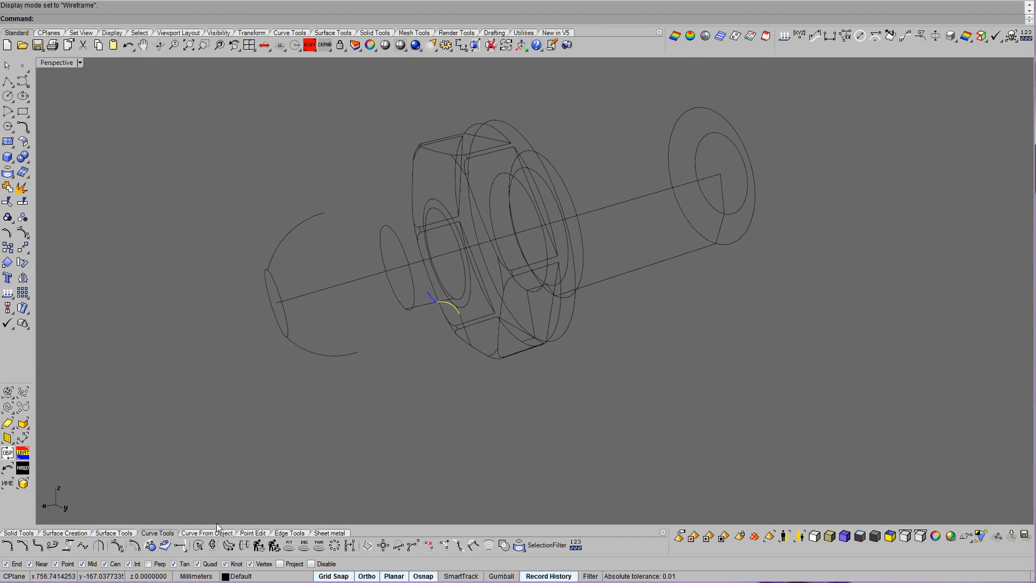
click(64, 534)
click(309, 546)
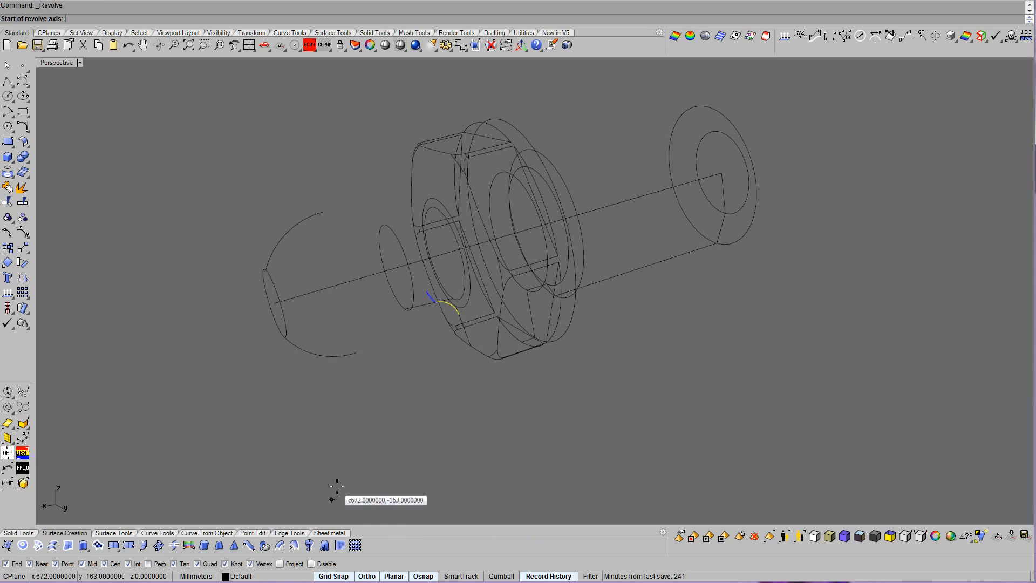
click(317, 290)
click(359, 279)
right_click(359, 279)
right_click(359, 279)
scroll(410, 297, up, 4)
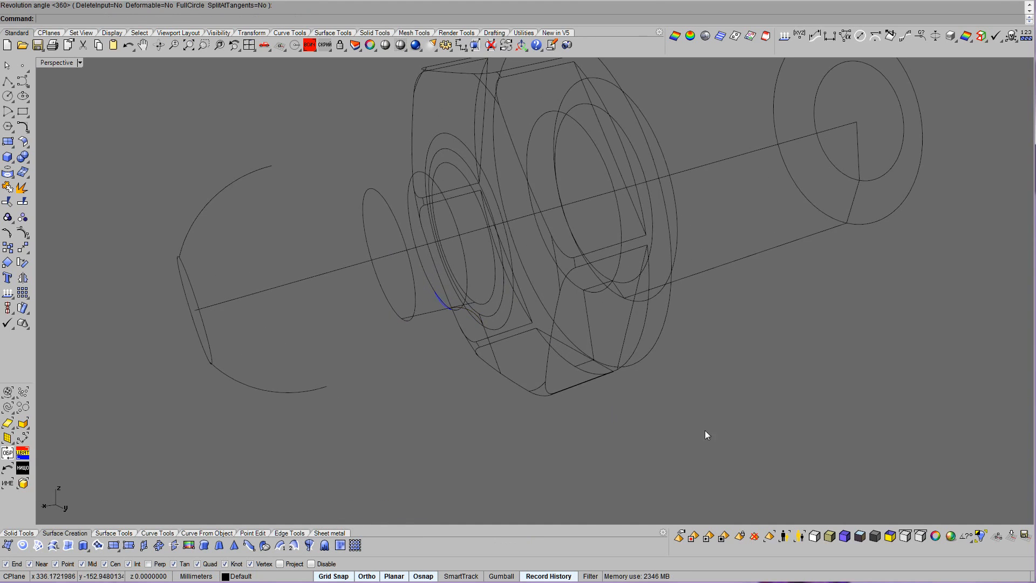
Shade the ball stud and compare its neck transition by undoing and redoing changes.
key(ctrl+alt+s)
right_drag(705, 431, 696, 402)
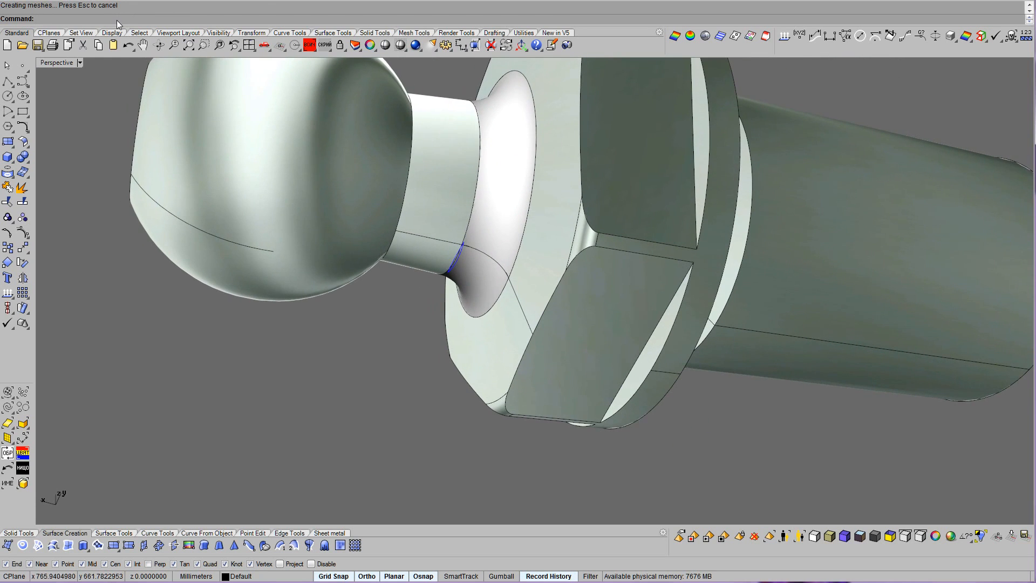
click(128, 45)
right_click(128, 46)
Split the conical face with the revolved fillet surface and delete its excess inner ring.
right_drag(390, 237, 500, 360)
click(500, 360)
click(27, 200)
click(469, 243)
right_click(467, 241)
ctrl+click(503, 198)
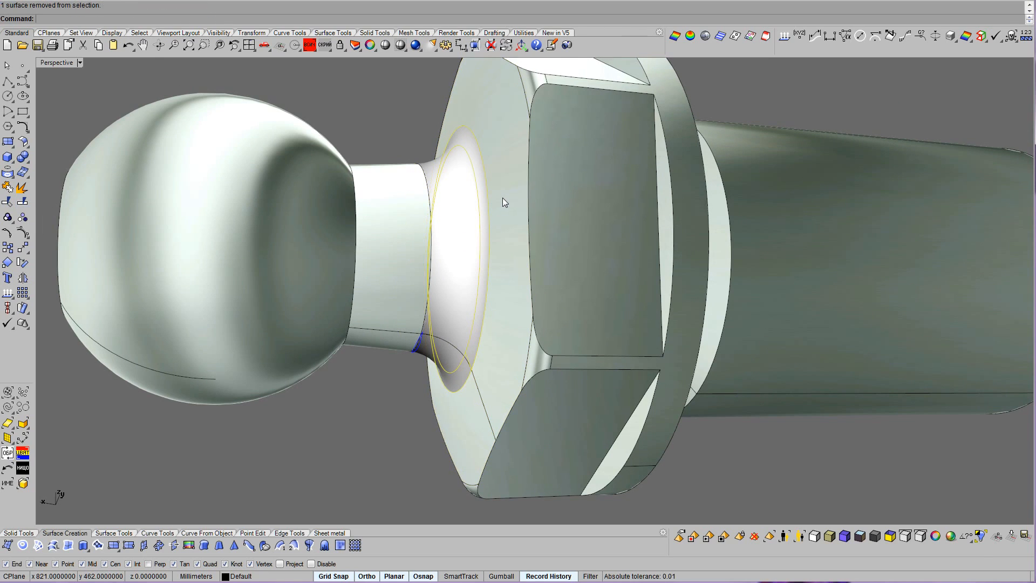
key(Delete)
Split the neck cylinder with the revolved fillet surface and delete its excess end.
click(400, 226)
right_click(400, 225)
click(427, 191)
right_click(431, 183)
ctrl+click(409, 205)
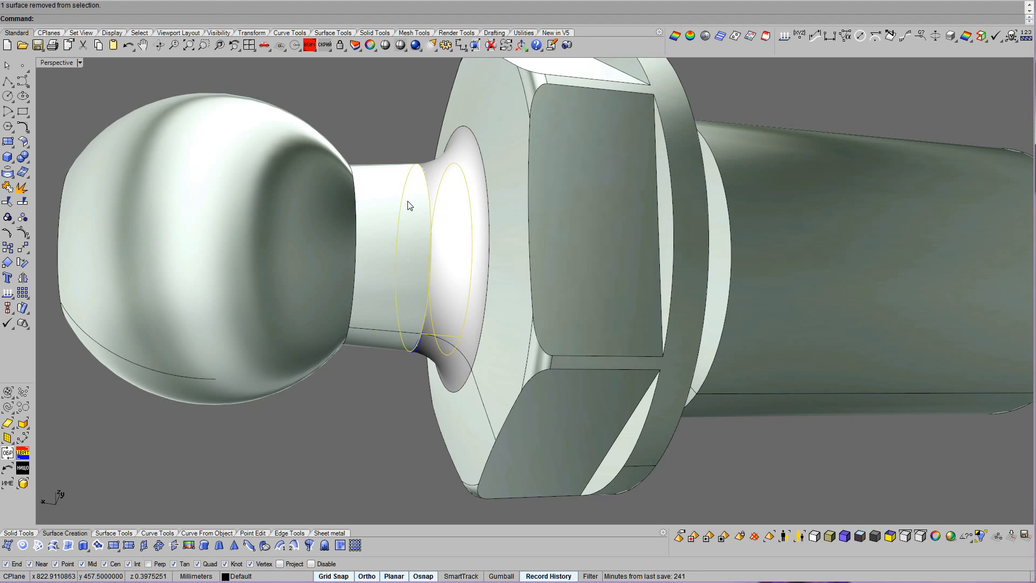
key(Delete)
Join the ball, neck, fillet and hexagon surfaces into one ball stud and dismiss the history warning.
click(8, 188)
click(179, 175)
click(381, 205)
click(446, 197)
click(494, 148)
click(542, 147)
key(Return)
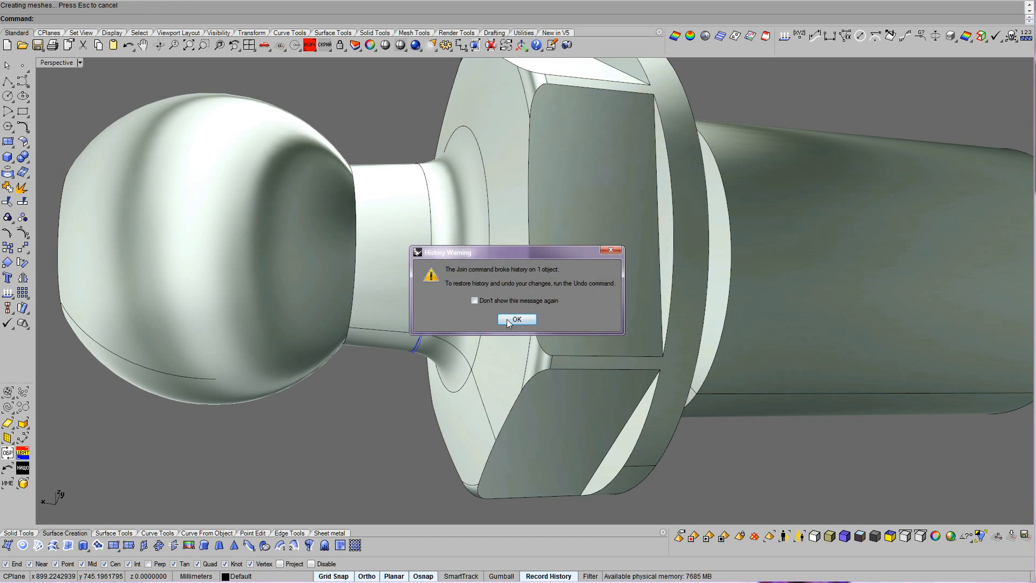
key(Return)
click(457, 352)
click(416, 393)
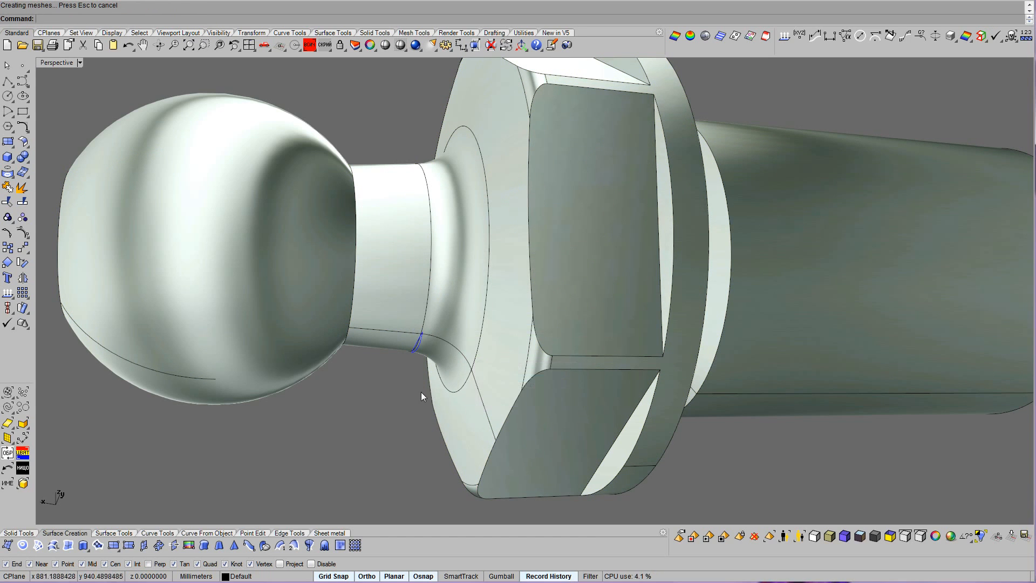
Inspect the blue contact curve against the new neck fillet, then delete the curve.
scroll(423, 392, up, 5)
scroll(422, 392, up, 8)
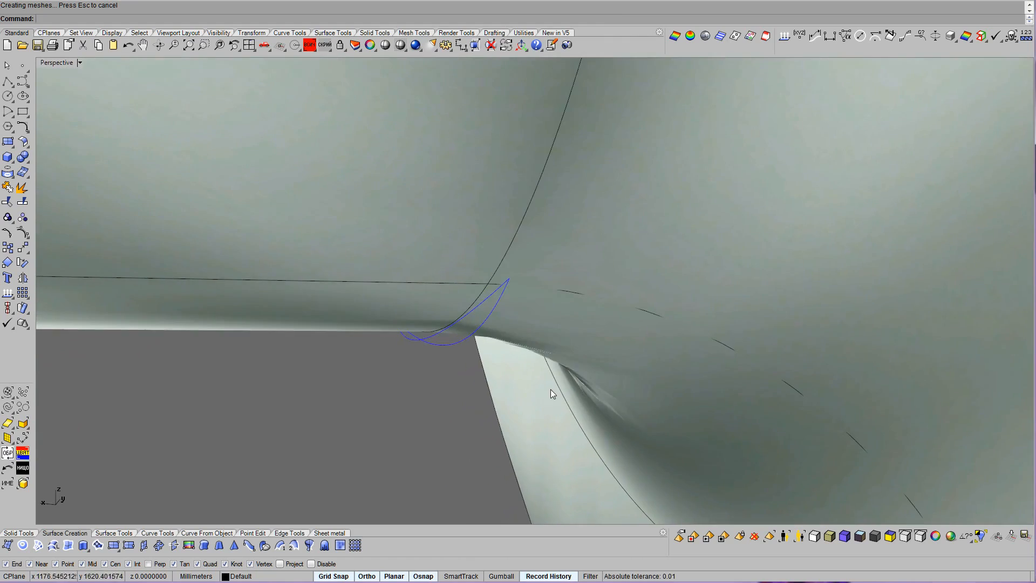
right_drag(556, 390, 537, 342)
click(503, 316)
scroll(567, 356, down, 10)
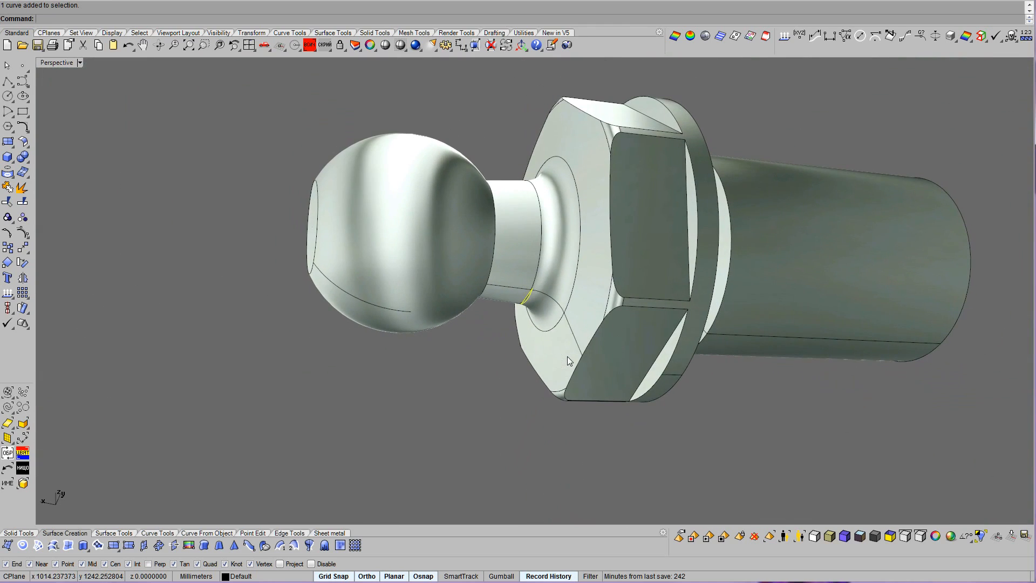
key(Delete)
Show all hidden objects again and view the strut's socket on the ball stud.
scroll(568, 356, down, 3)
right_drag(568, 357, 526, 333)
click(546, 344)
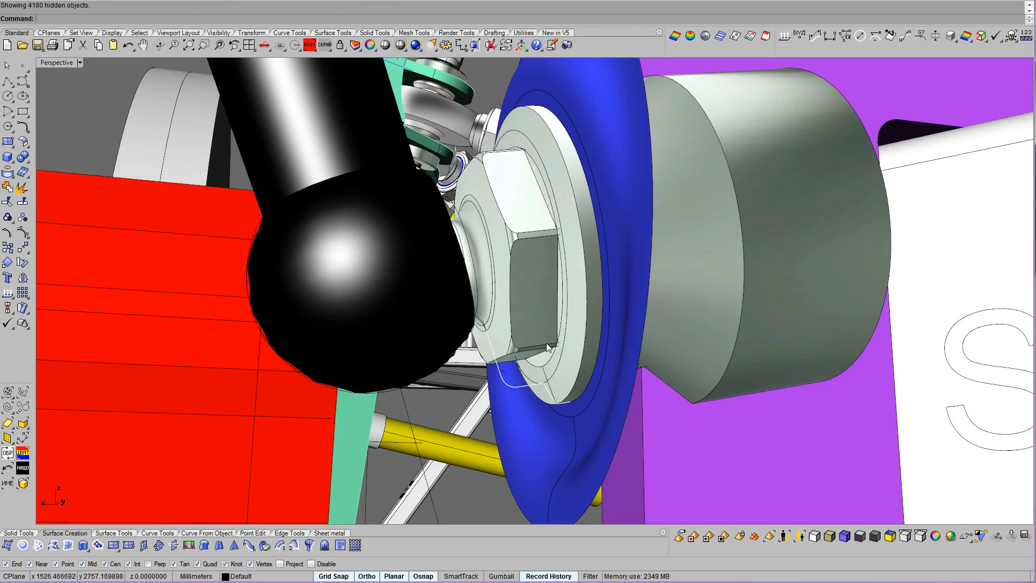
right_drag(478, 255, 479, 260)
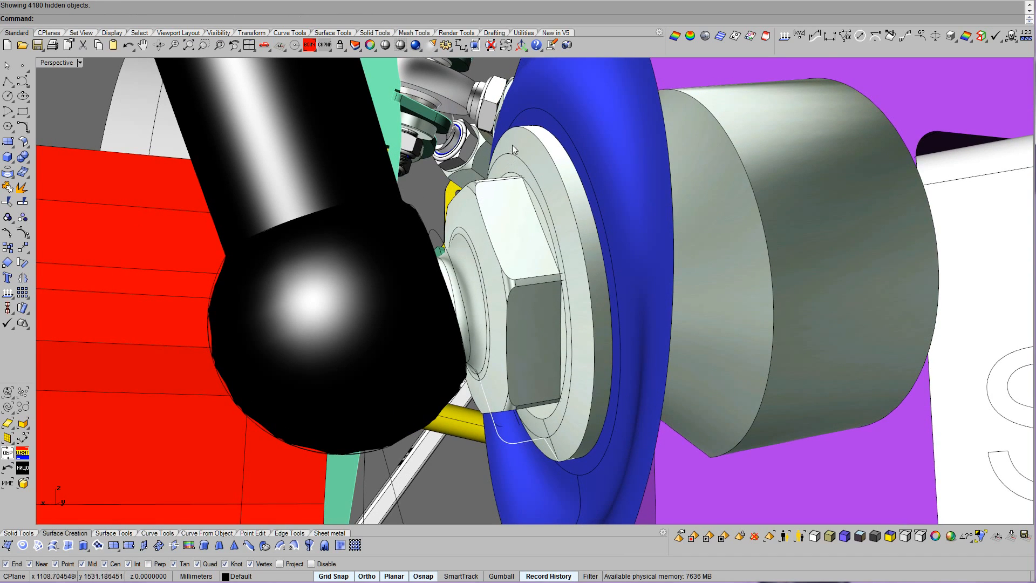
Isolate the MP-41 ball stud together with its washer, and select the reworked stud among the overlapping polysurfaces.
click(529, 130)
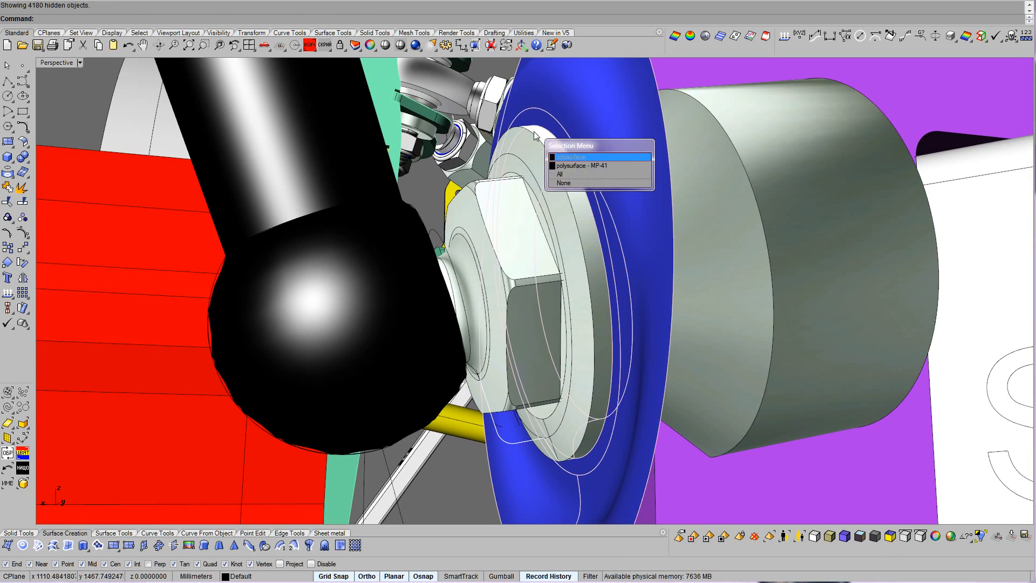
click(579, 170)
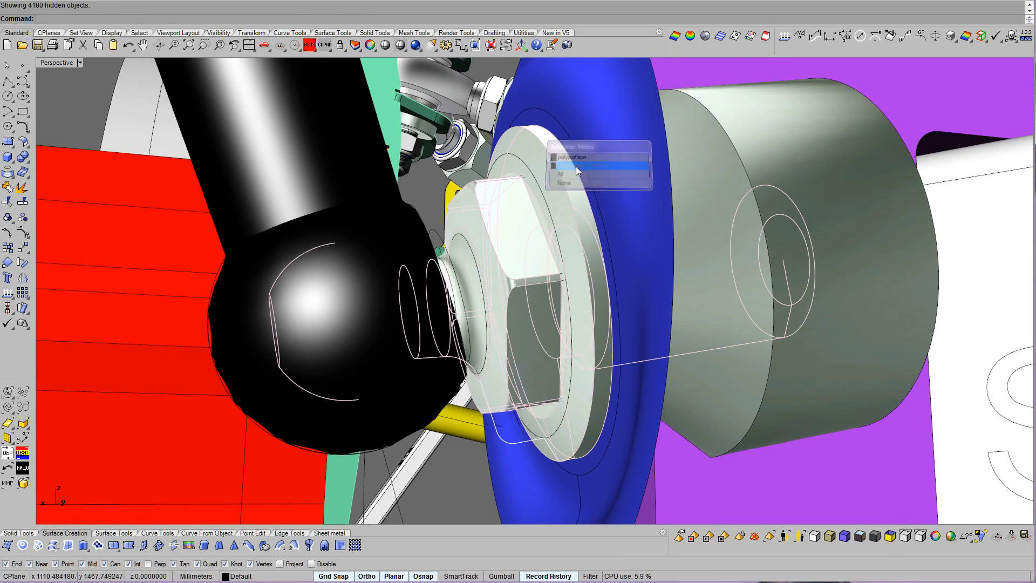
click(486, 359)
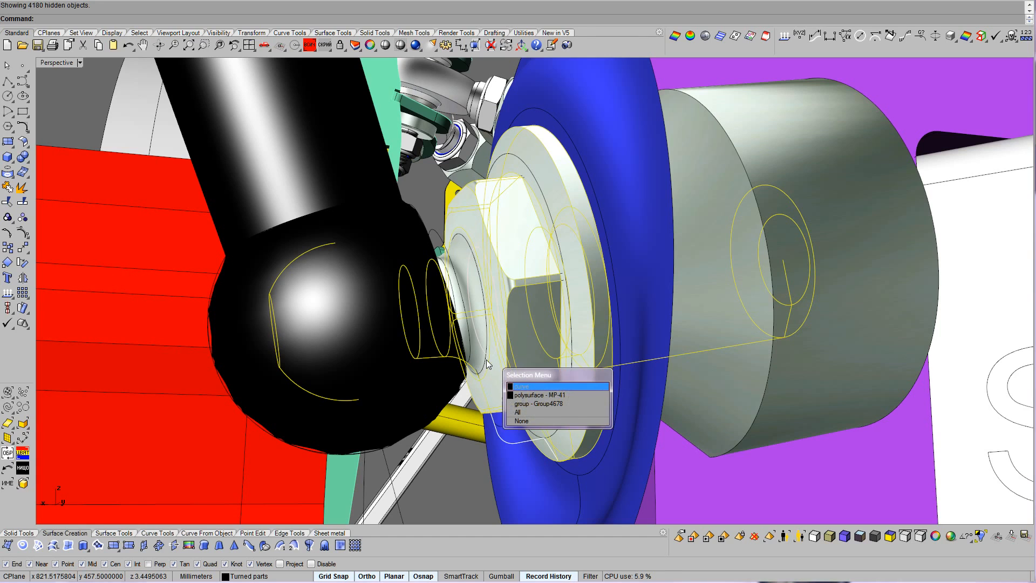
click(523, 396)
middle_click(526, 336)
click(546, 351)
right_drag(545, 352, 446, 342)
click(357, 305)
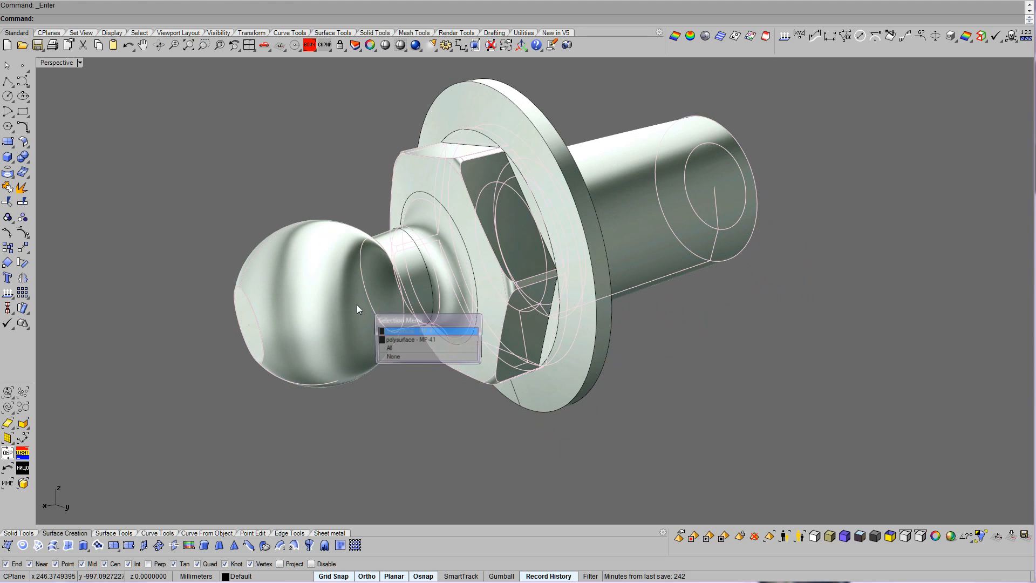
click(409, 334)
mouse_move(445, 347)
right_down()
mouse_move(578, 394)
mouse_move(549, 416)
right_up()
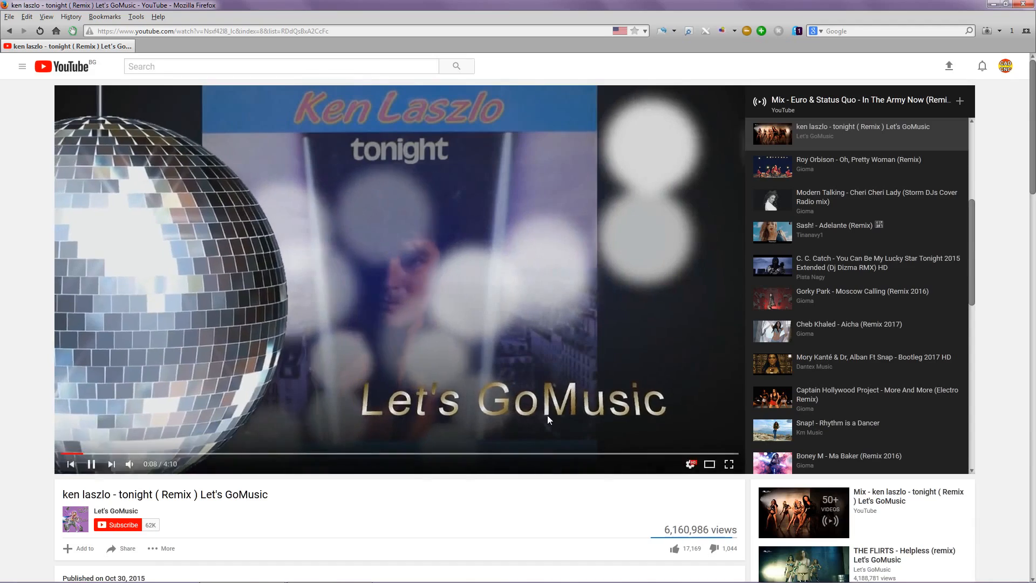
Switch to YouTube in Firefox, search for "глориа естефан", and open the video "Gloria Estefan - Rhythm Is Gonna Get You".
scroll(1026, 339, down, 5)
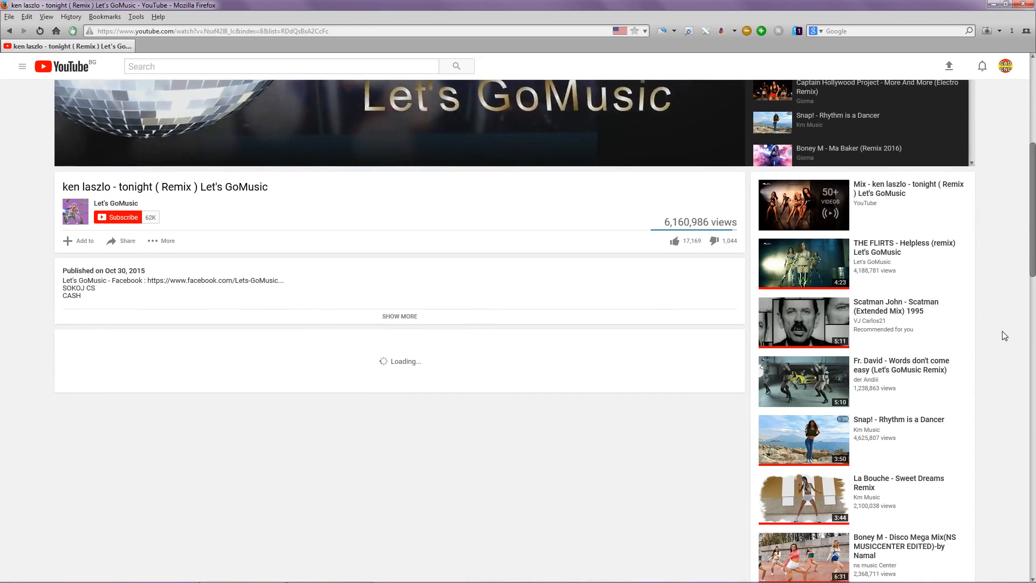
scroll(1022, 335, down, 10)
scroll(1000, 332, down, 1)
scroll(1000, 331, down, 6)
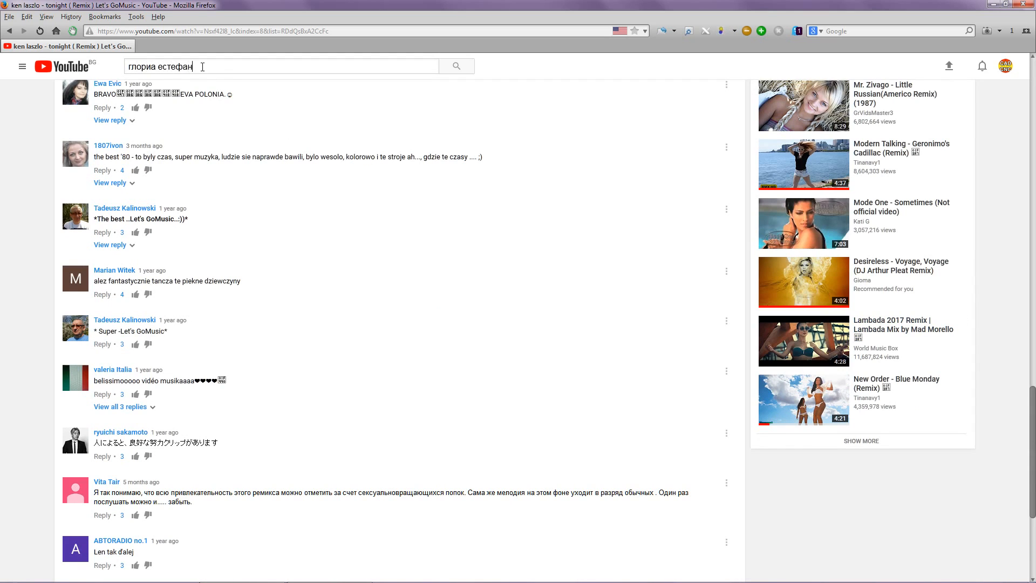
key(Return)
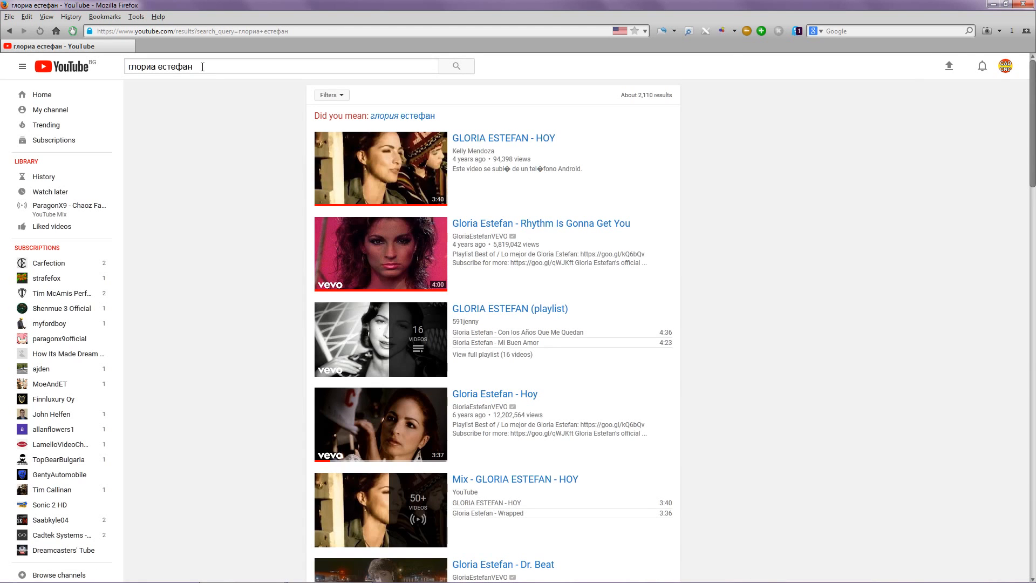
click(516, 225)
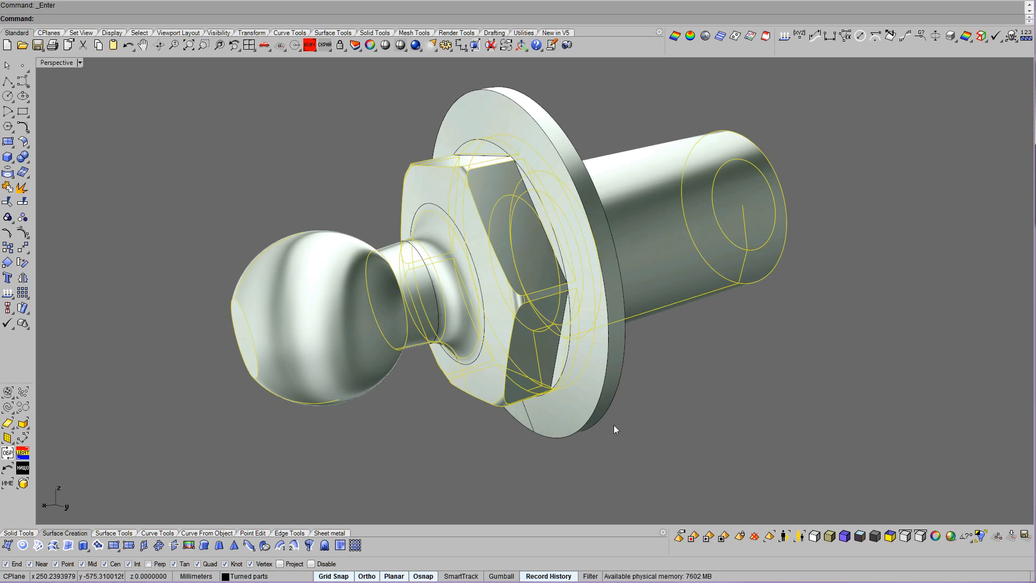
Switch back to Rhino and isolate the selected ball stud so its washer is hidden.
scroll(626, 421, up, 4)
scroll(628, 421, down, 4)
right_drag(566, 405, 561, 419)
scroll(510, 414, up, 4)
middle_click(510, 411)
click(533, 428)
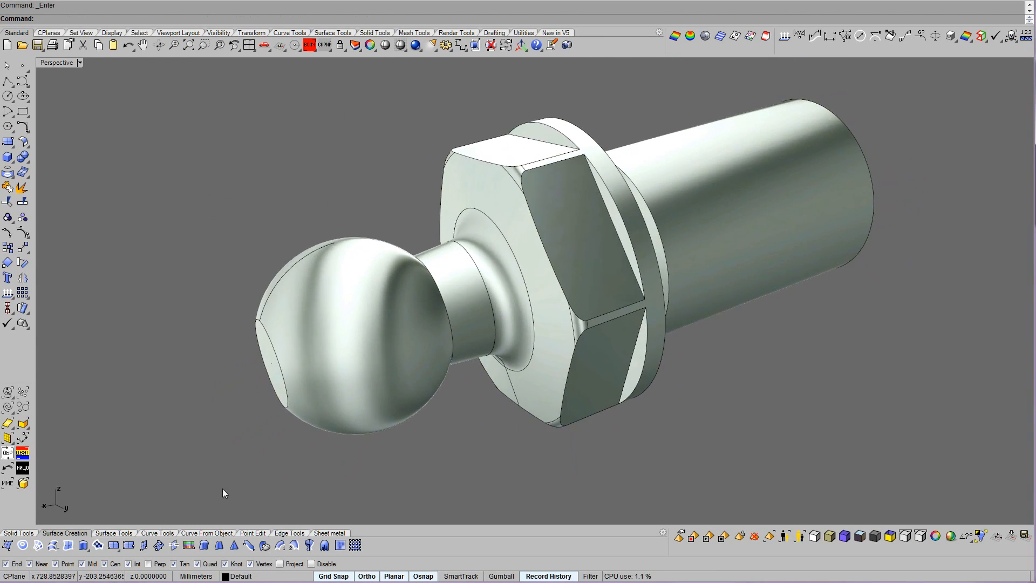
Extract the neck, the fillet and the hexagon's ball-side face from the ball stud.
click(329, 533)
click(113, 546)
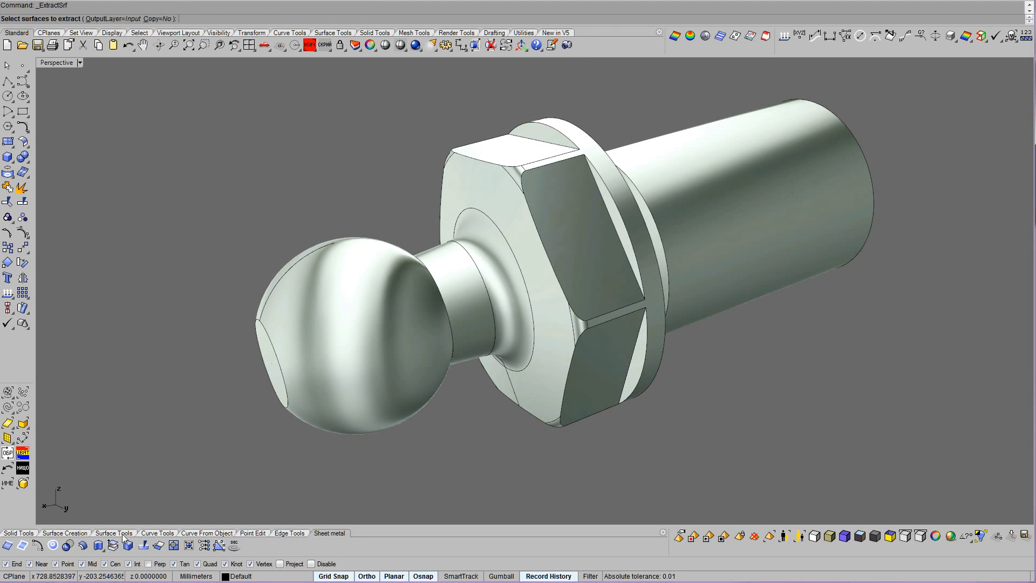
scroll(432, 367, up, 4)
click(435, 364)
click(440, 355)
click(472, 279)
right_click(472, 279)
scroll(473, 279, down, 7)
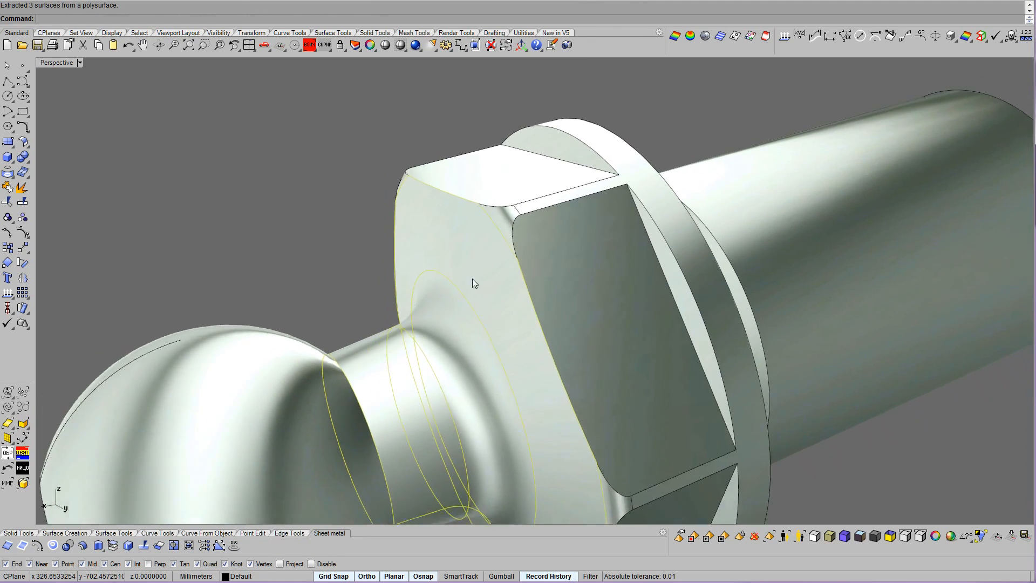
Join the three extracted surfaces in their original place and copy them to the clipboard.
drag(533, 295, 653, 408)
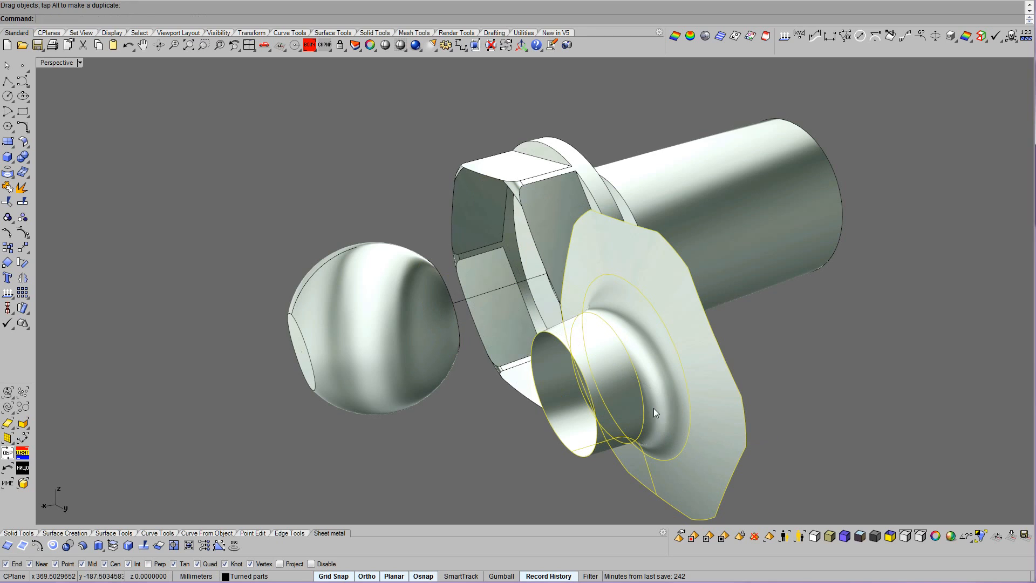
click(129, 46)
click(8, 187)
scroll(361, 225, up, 1)
click(97, 46)
click(146, 165)
Join the ball, the neck surfaces and the hexagon body back into one ball stud.
click(8, 187)
click(304, 310)
click(457, 272)
click(541, 202)
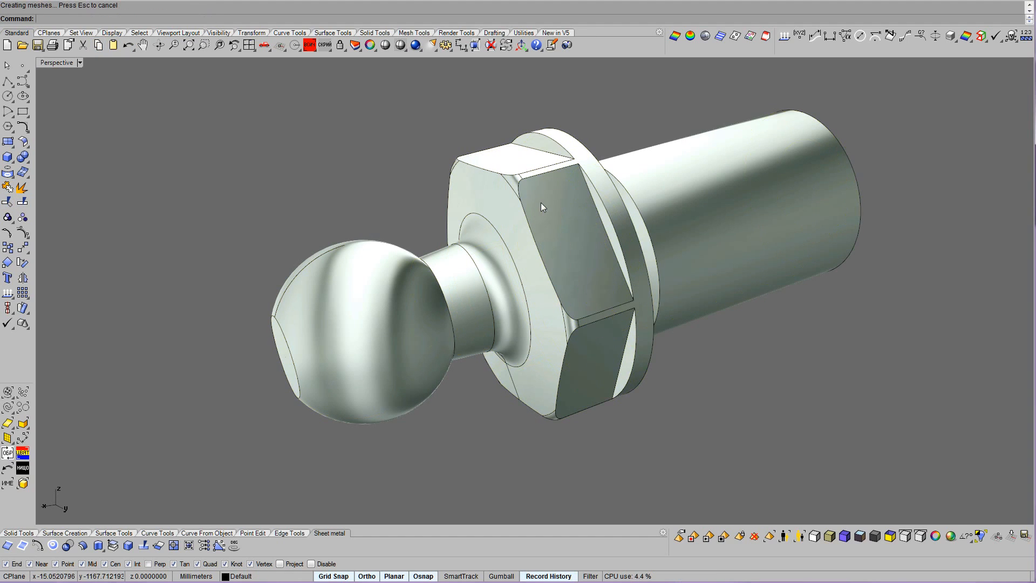
Show the hidden assembly again, then isolate the ball stud that still has the old neck, together with its washer.
click(546, 267)
middle_click(546, 266)
click(568, 287)
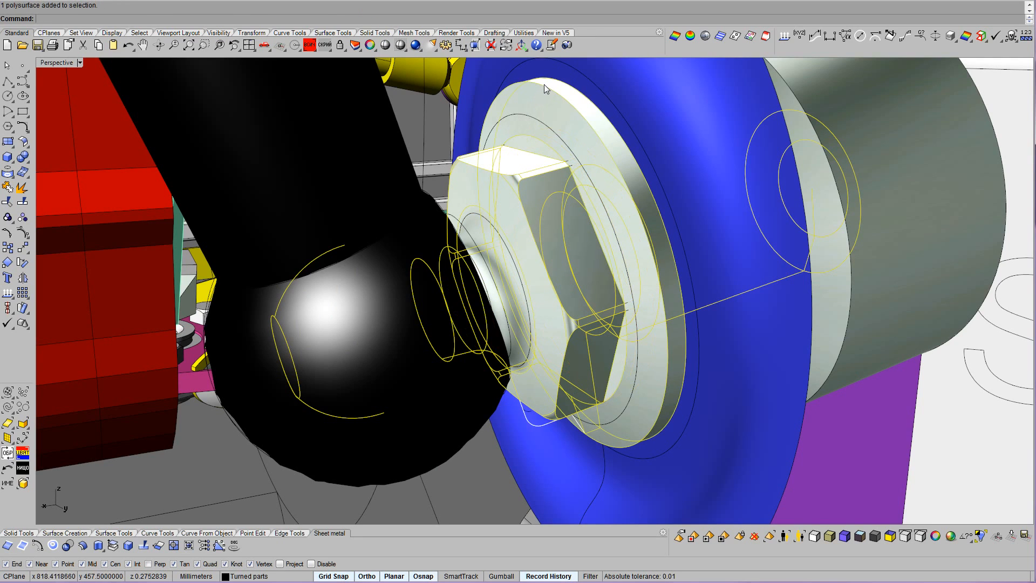
middle_click(596, 196)
click(615, 212)
Extract this stud's neck, fillet and hexagon face surfaces and move them aside from the body.
click(113, 545)
right_drag(545, 319, 477, 302)
click(417, 268)
click(445, 258)
click(459, 219)
right_click(459, 222)
right_drag(458, 229, 544, 336)
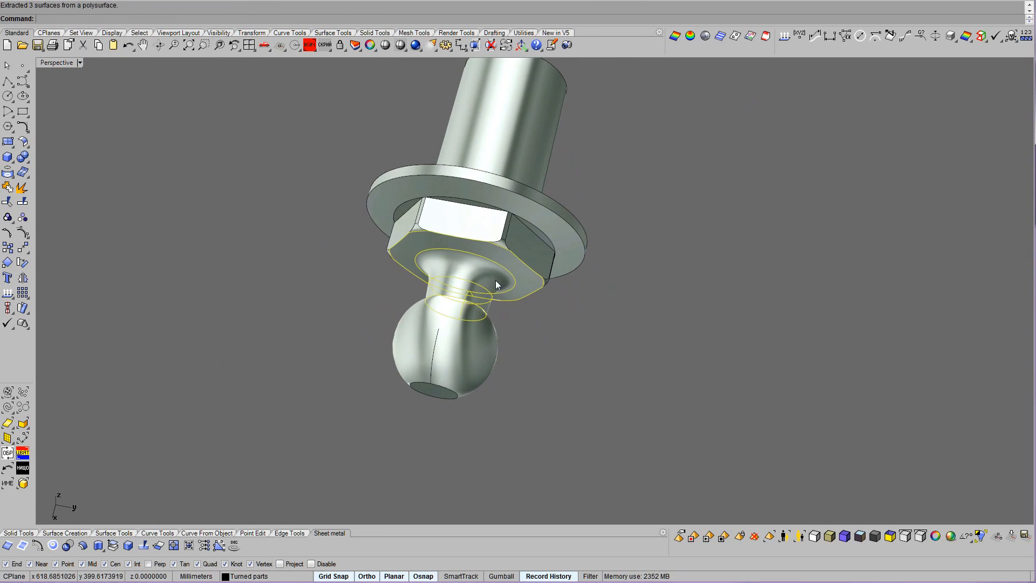
drag(495, 280, 620, 306)
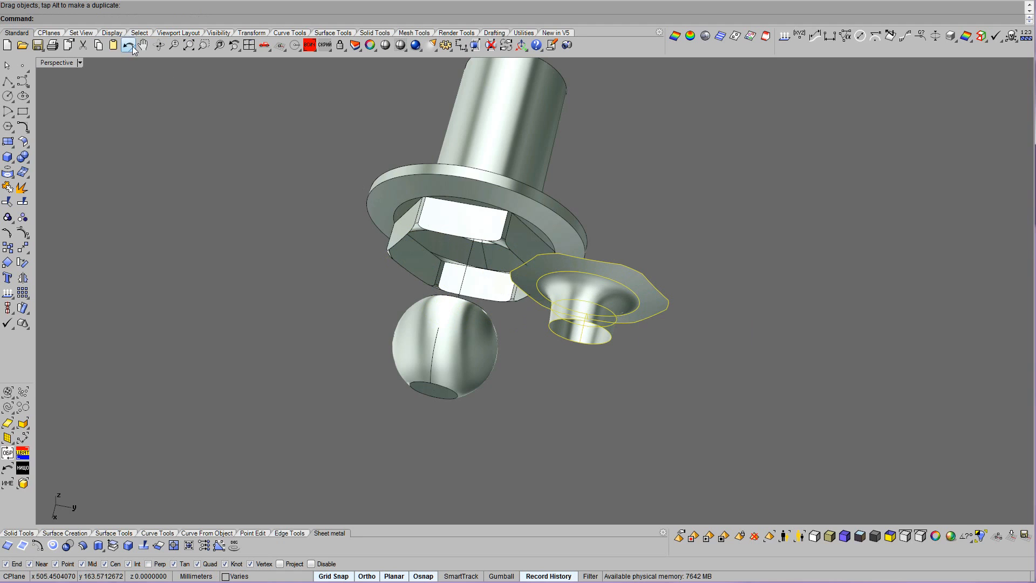
Paste the copied neck surfaces into the stud and delete the old neck, fillet and face surfaces set aside.
click(114, 45)
drag(714, 374, 620, 267)
scroll(620, 267, up, 4)
key(Delete)
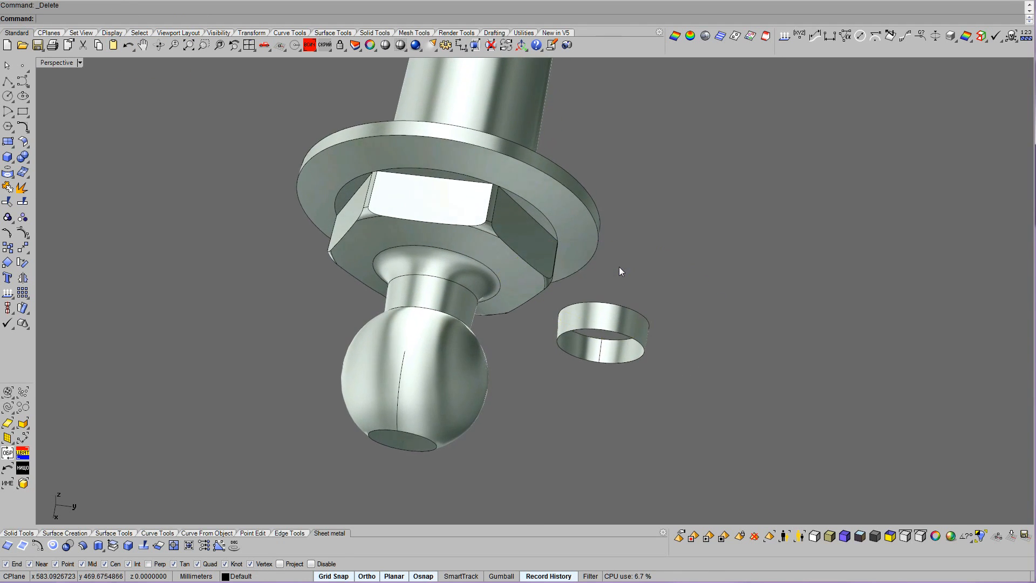
click(596, 322)
key(Delete)
Join the ball, pasted neck surfaces and hexagon body into one ball stud, and show the full assembly again.
click(414, 347)
click(445, 259)
click(473, 179)
scroll(615, 310, down, 4)
right_drag(667, 324, 547, 288)
middle_click(588, 314)
right_click(610, 331)
scroll(544, 285, up, 1)
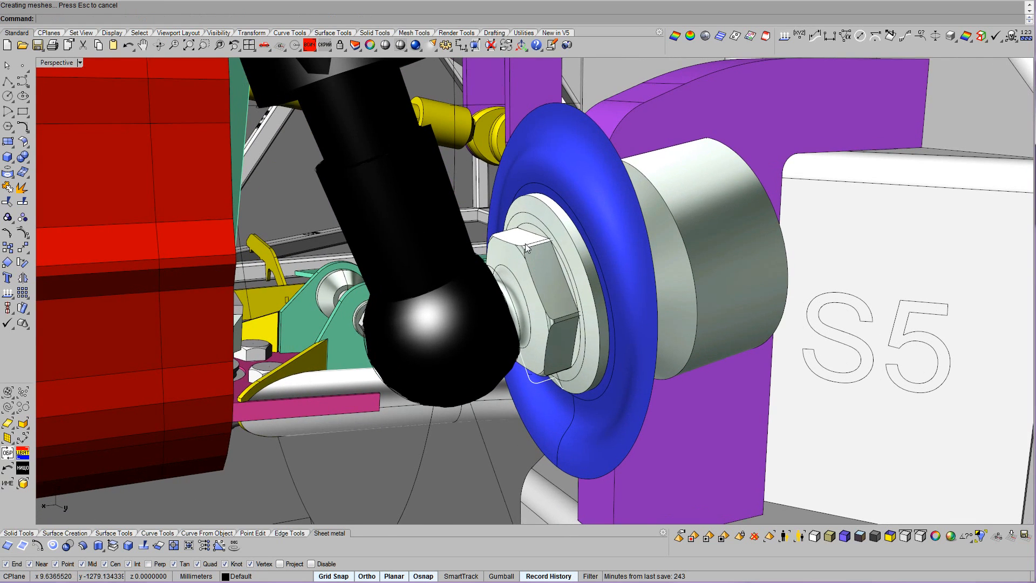
Isolate the ball stud together with the black strut whose socket sits on it.
click(526, 247)
click(562, 275)
click(399, 230)
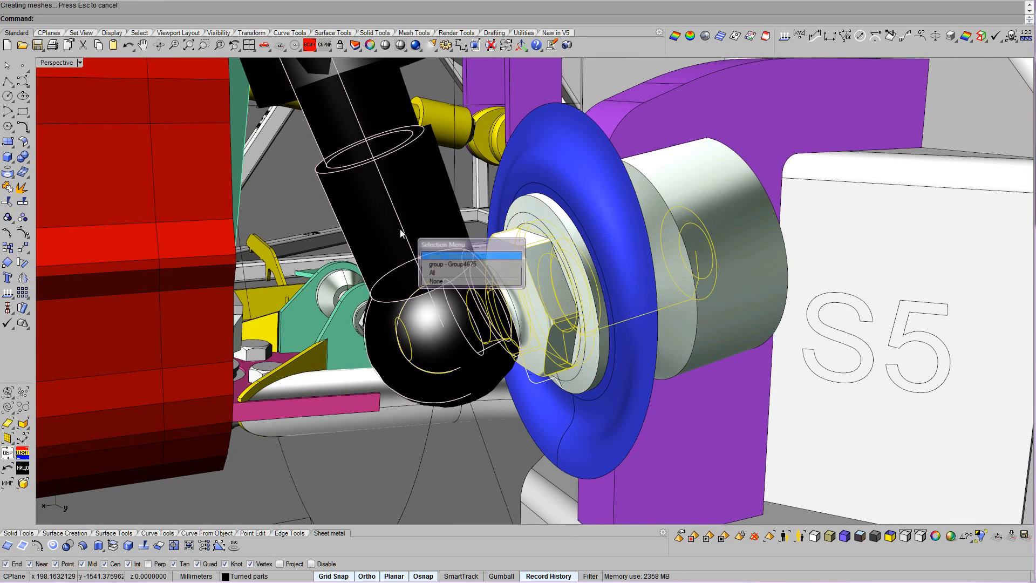
click(456, 254)
middle_click(456, 245)
click(481, 256)
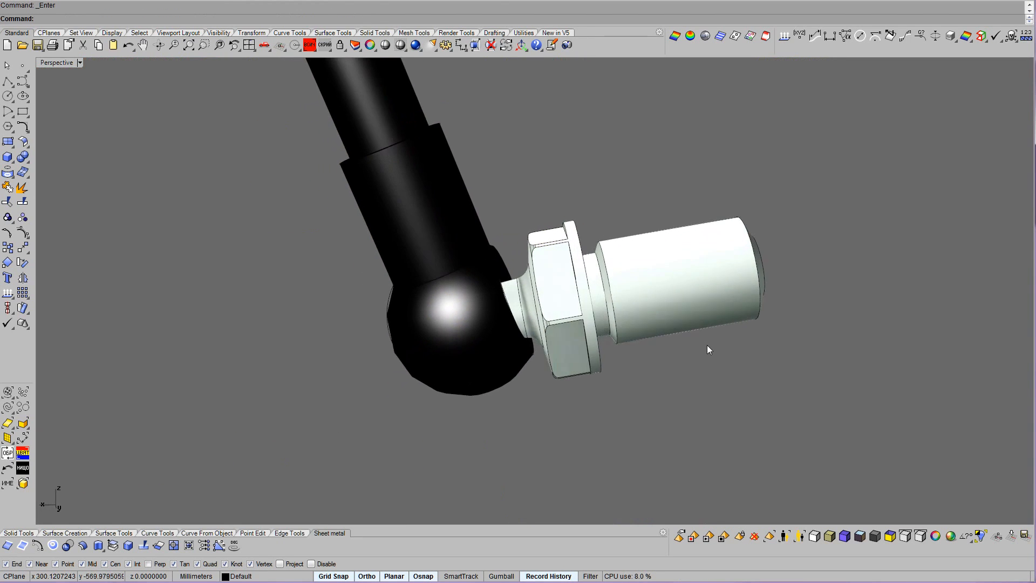
right_drag(707, 345, 621, 376)
Extract copies of the strut socket's rim face and inner bore surface with Copy set to Yes.
click(113, 545)
click(162, 19)
scroll(487, 354, up, 5)
click(473, 334)
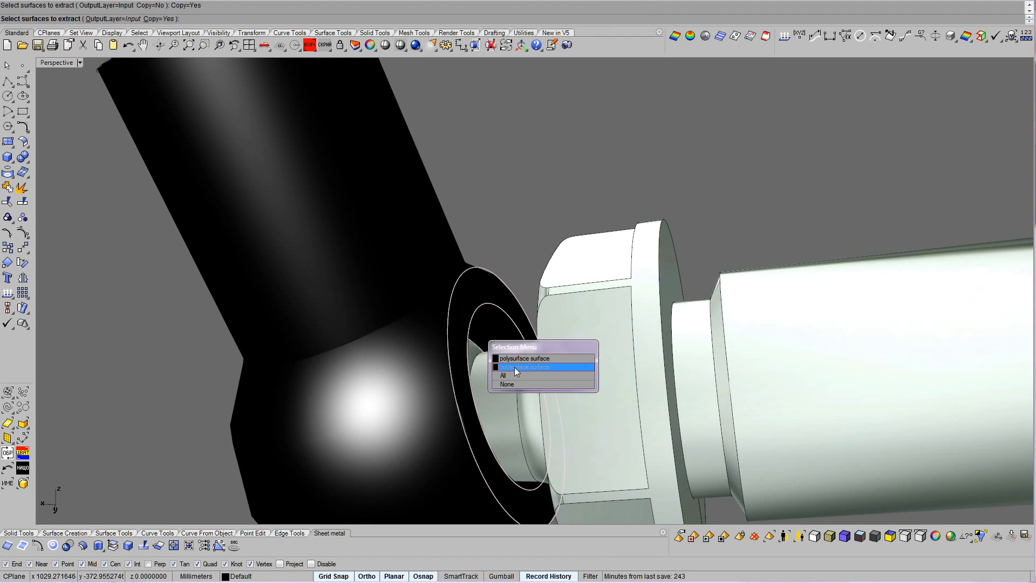
click(513, 358)
key(Return)
scroll(530, 322, down, 3)
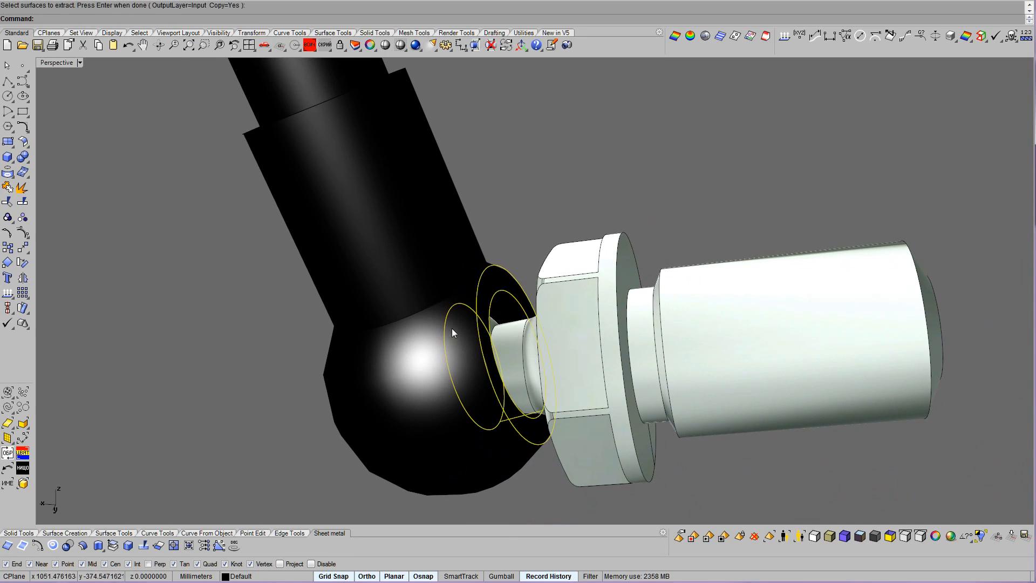
Hide the black strut so only the ball stud and the copied socket rim and bore surfaces remain.
click(393, 207)
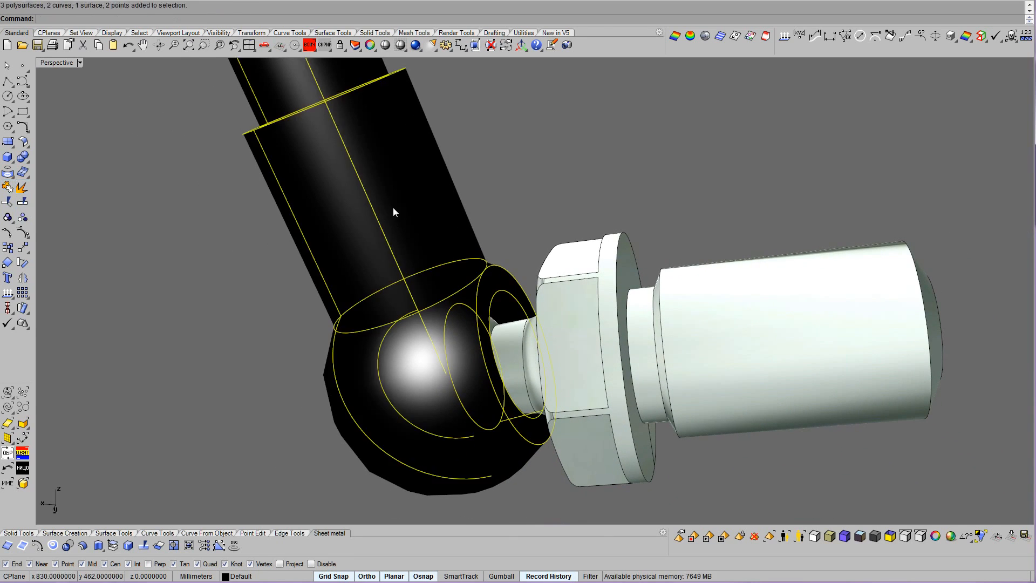
click(7, 454)
click(611, 344)
Set the display mode to Ghosted and examine the clearance between the socket rim and the stud's neck fillet.
right_drag(615, 347, 687, 375)
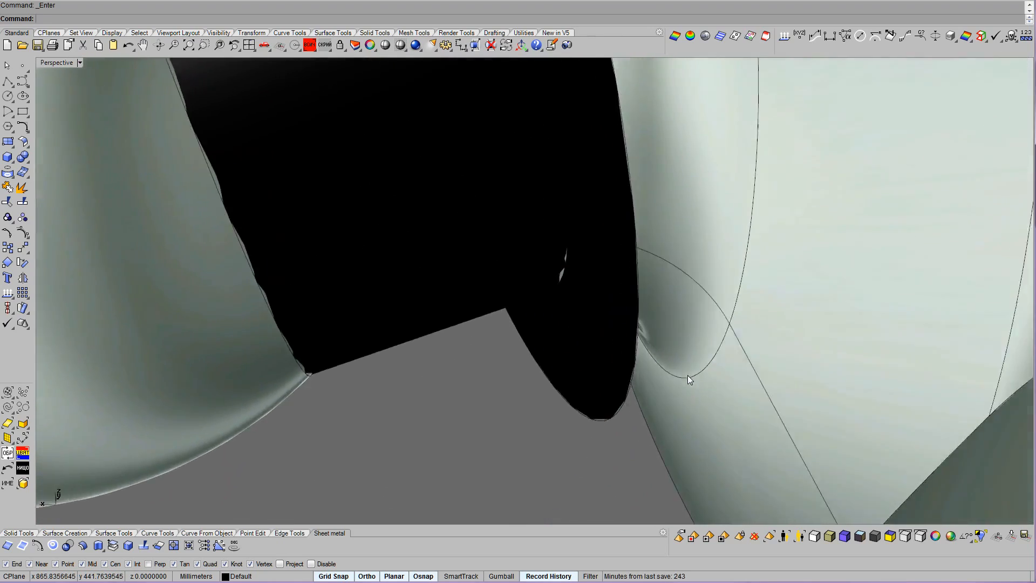
scroll(688, 374, down, 5)
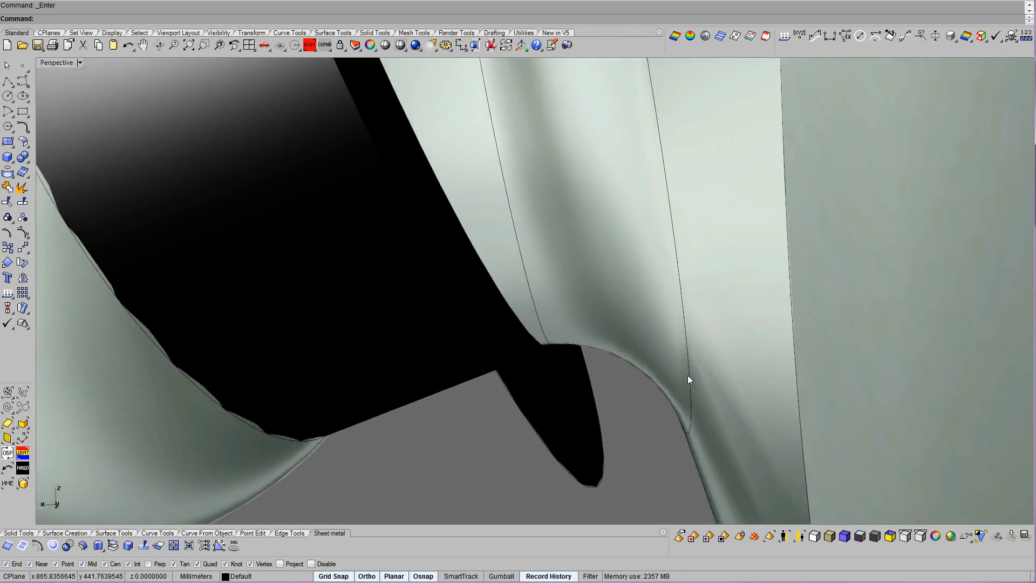
key(ctrl+alt+g)
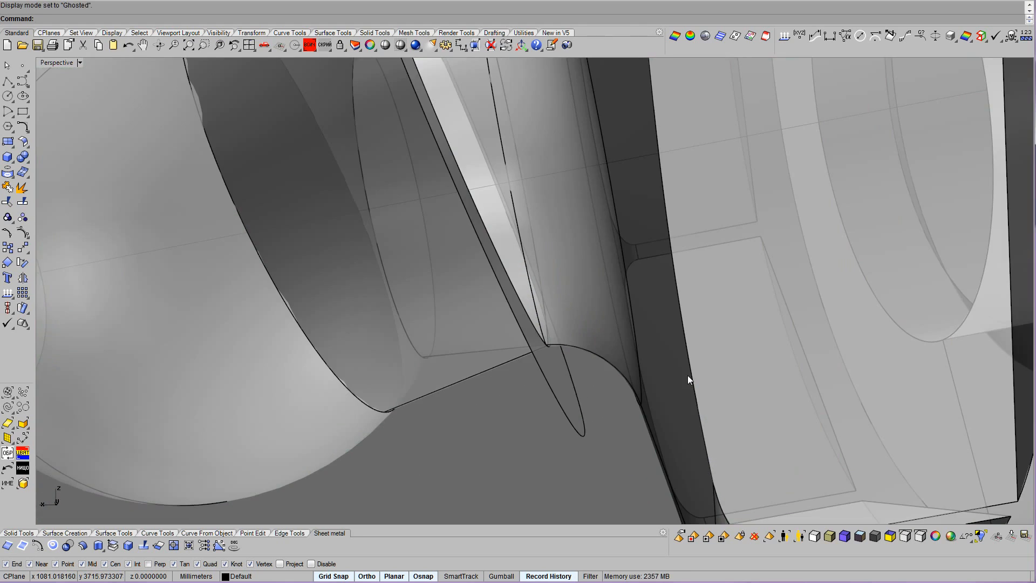
scroll(688, 376, up, 5)
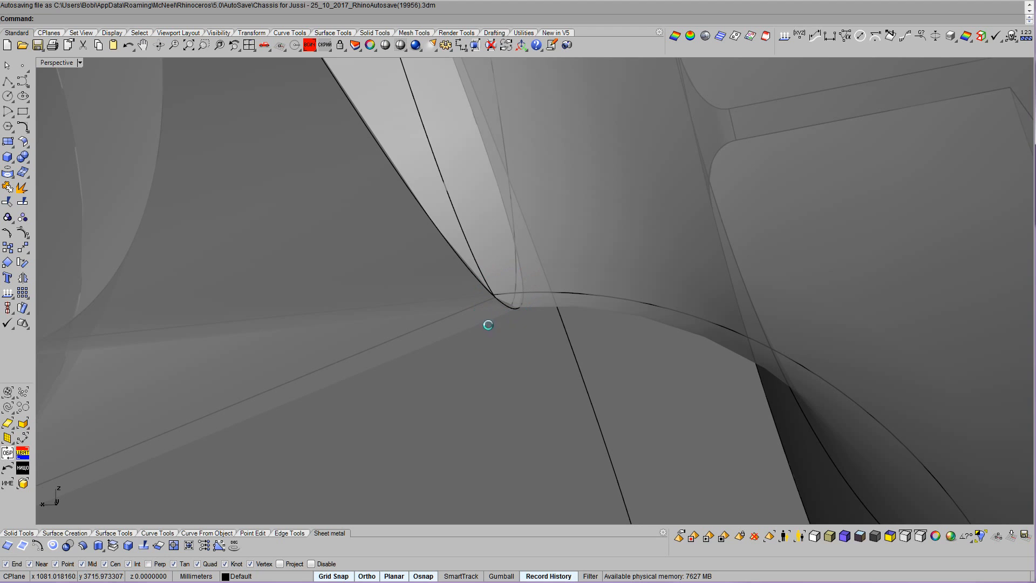
right_drag(613, 315, 613, 315)
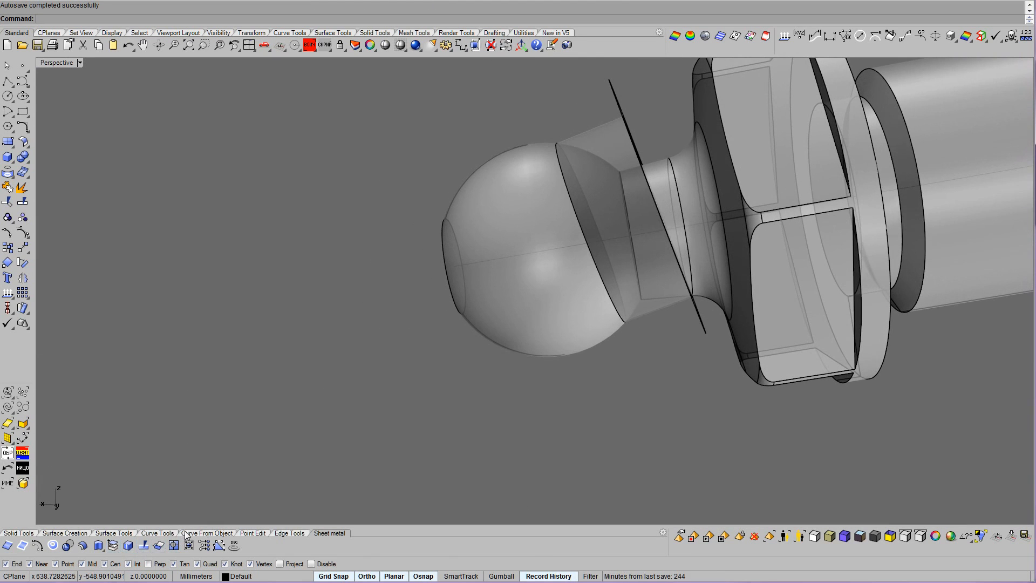
Intersect the copied socket surfaces with the ball stud to check for contact, then delete the resulting curve.
click(143, 545)
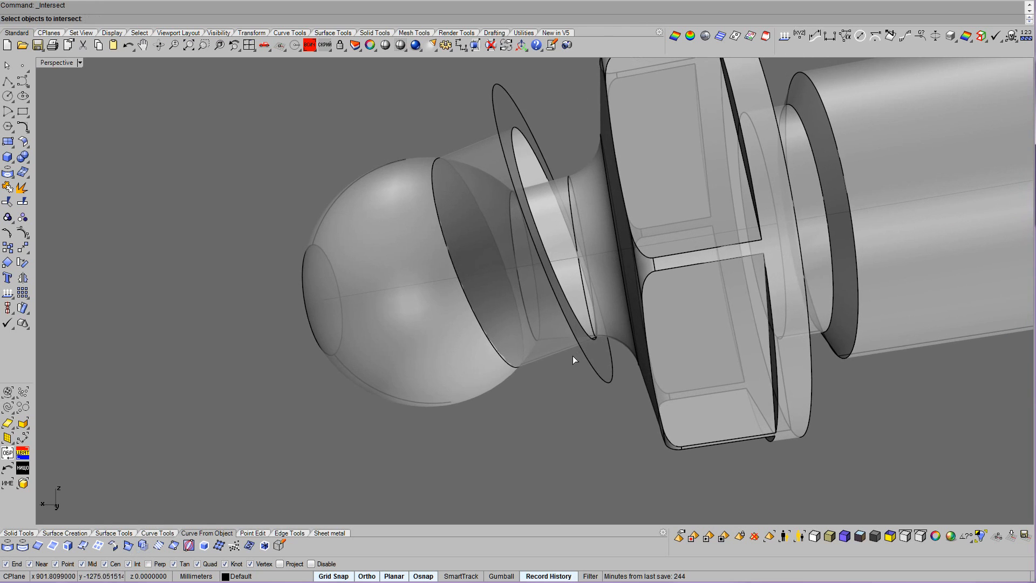
click(621, 346)
right_click(626, 400)
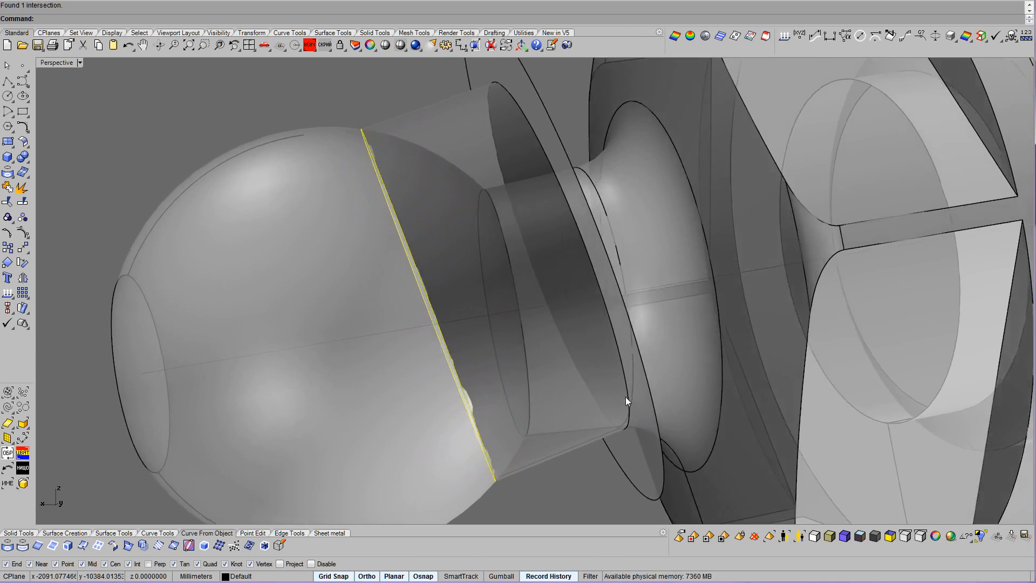
key(Delete)
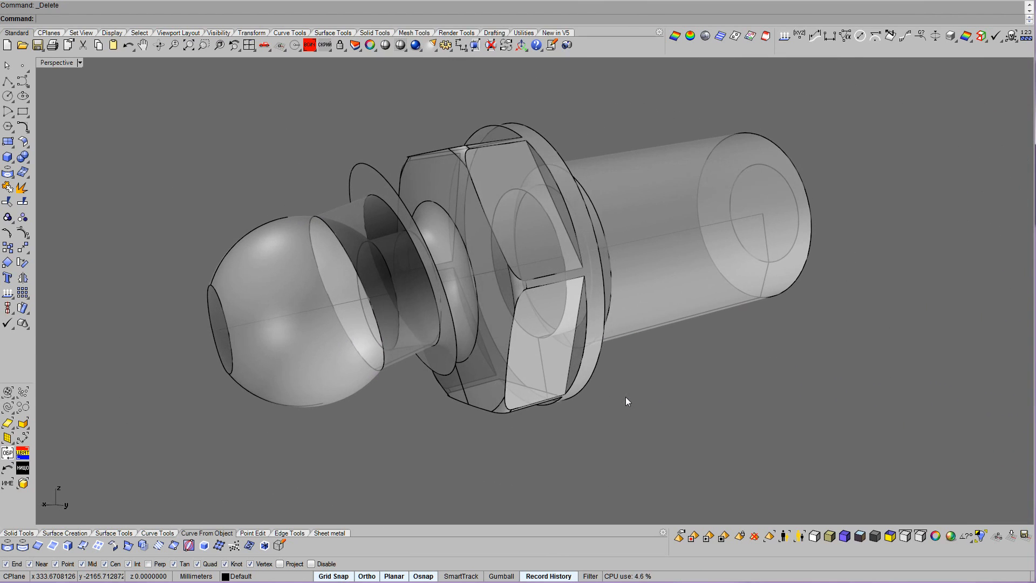
Change the viewport from Ghosted to a shaded display and delete the copied socket rim and bore surfaces.
key(F4)
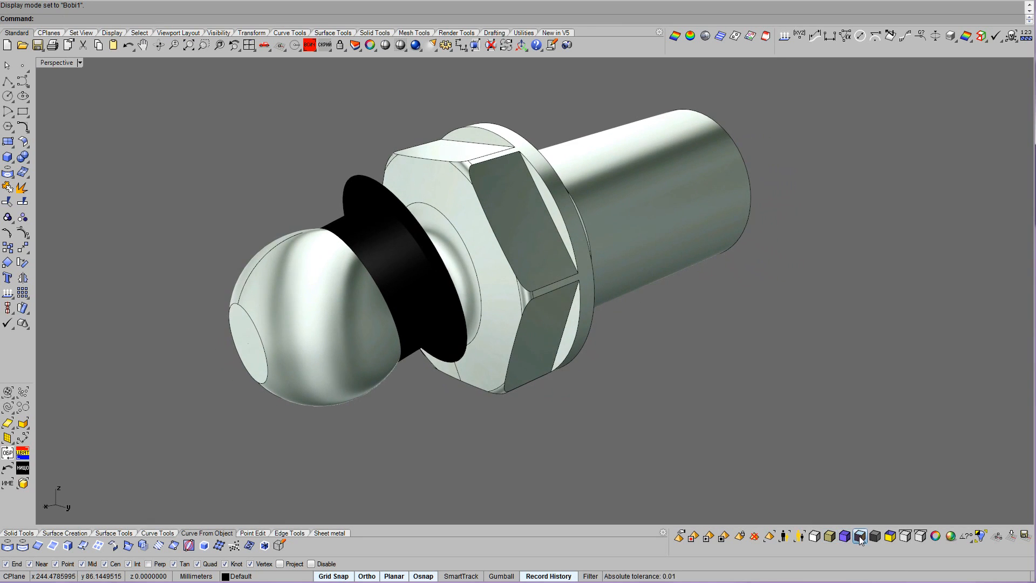
click(860, 539)
mouse_move(709, 376)
right_down()
mouse_move(767, 368)
mouse_move(705, 231)
mouse_move(808, 264)
right_up()
click(676, 204)
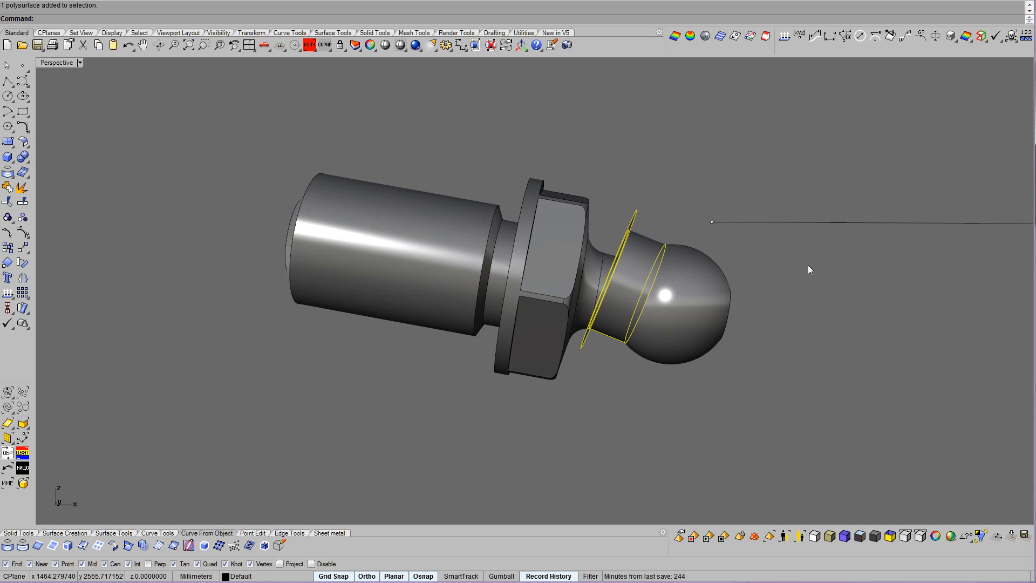
key(Delete)
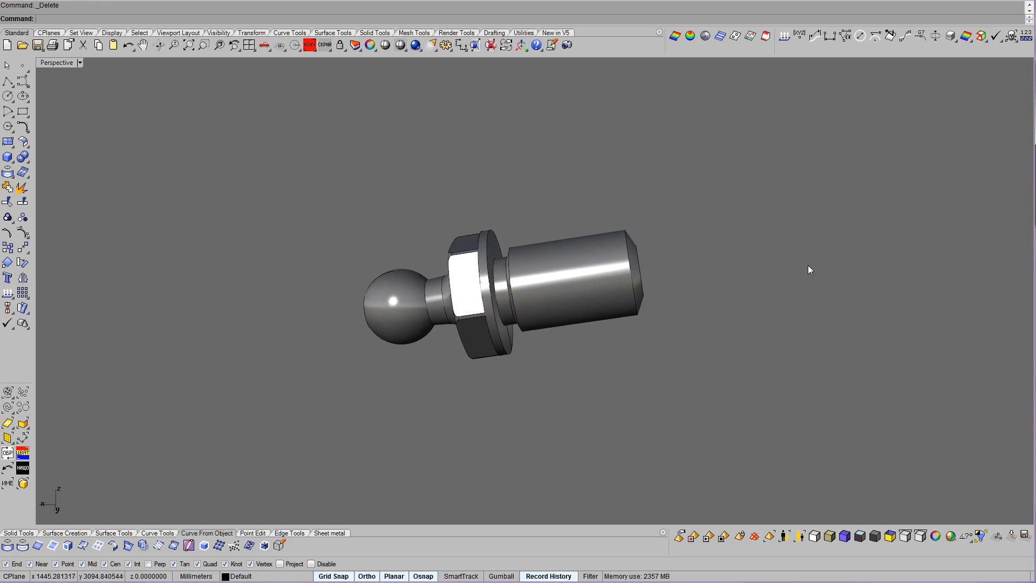
Measure the undercut's length between the MP-41 stud's flange and shank, and scale it in one direction to 1 mm.
middle_click(586, 313)
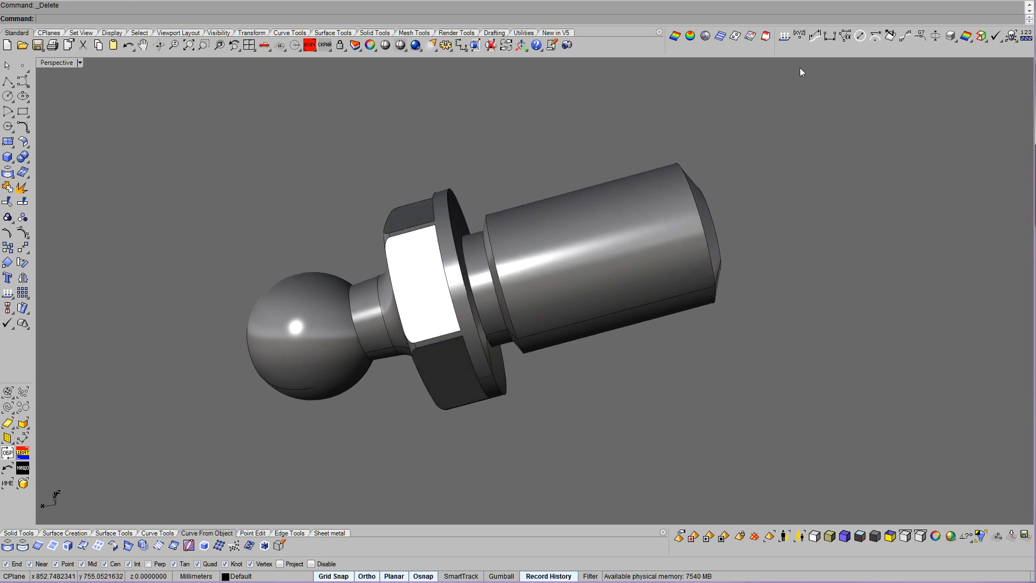
click(815, 36)
right_click(500, 350)
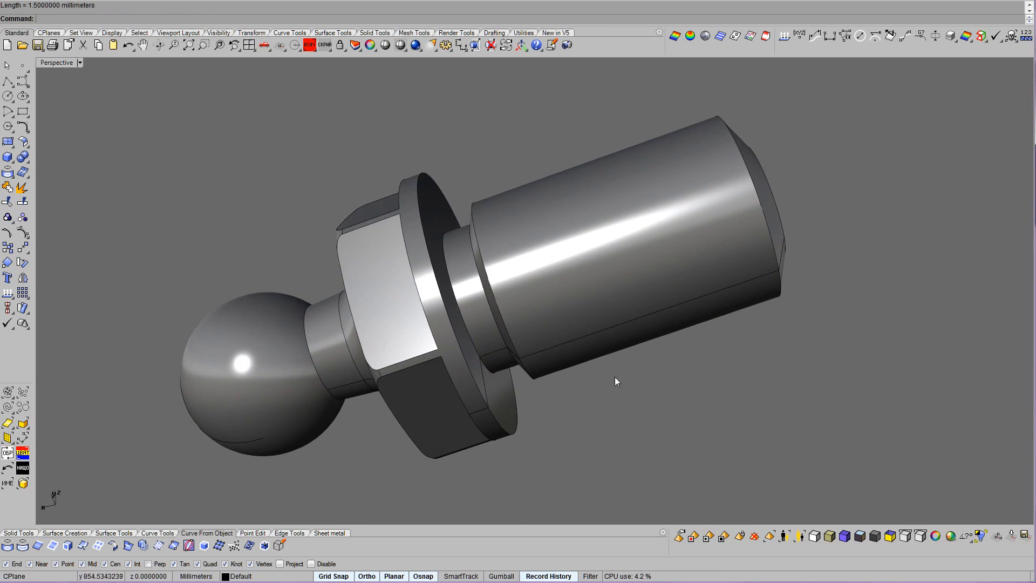
click(582, 299)
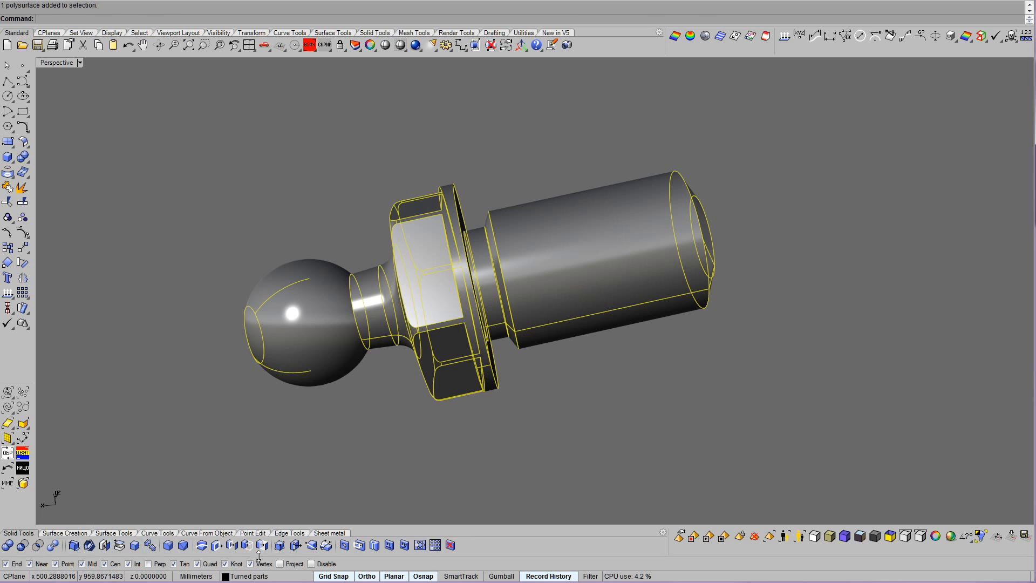
click(280, 545)
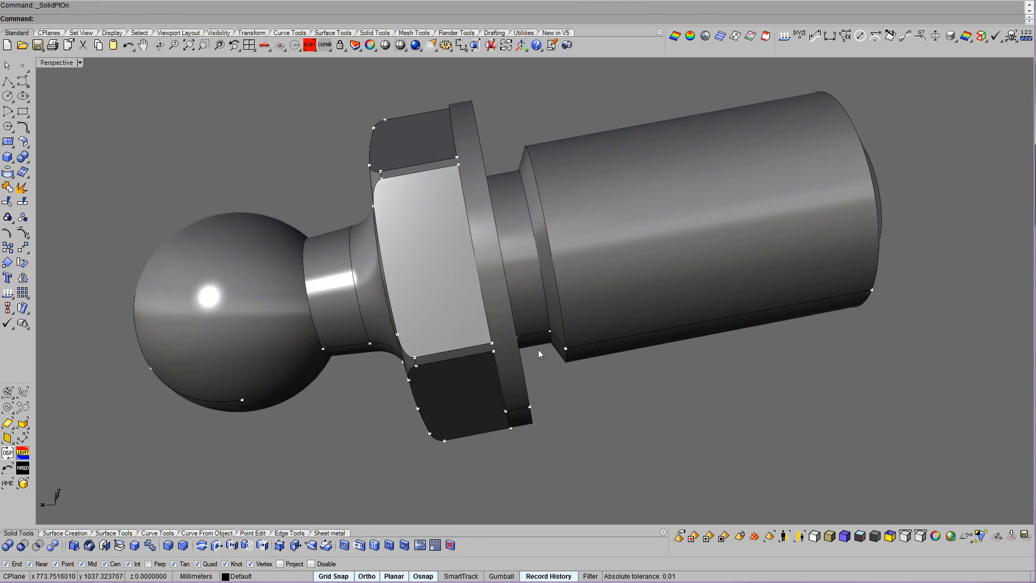
click(549, 332)
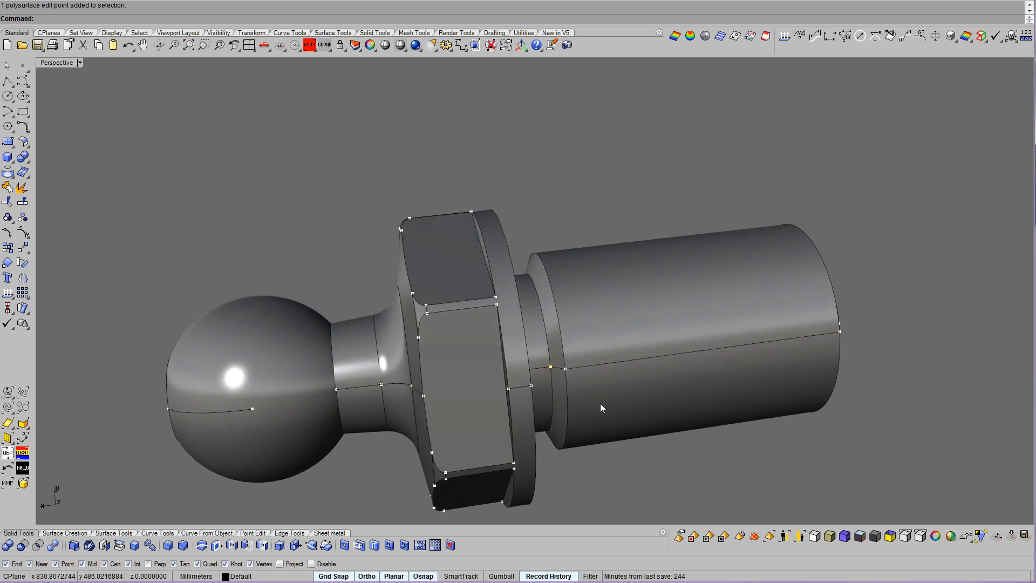
middle_click(601, 399)
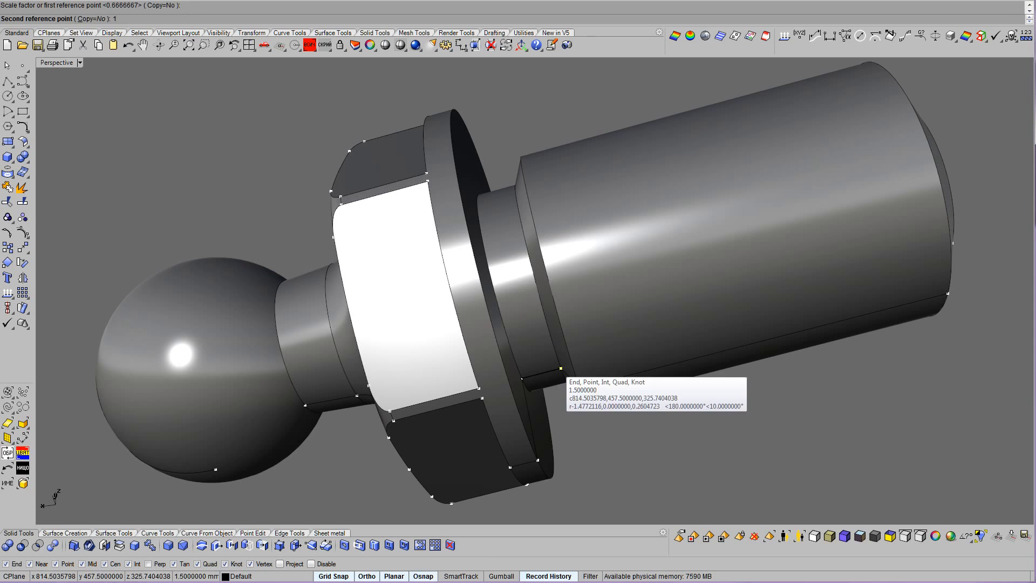
key(Return)
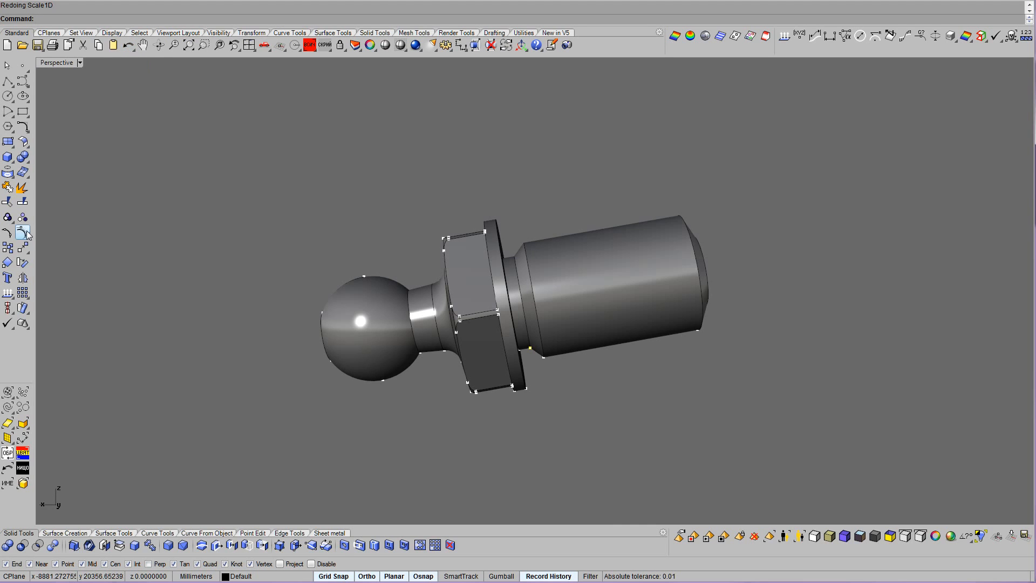
Return to the full assembly and isolate the ball stud with the larger flange beside the black strut.
right_drag(683, 421, 684, 419)
scroll(638, 409, up, 2)
middle_click(521, 355)
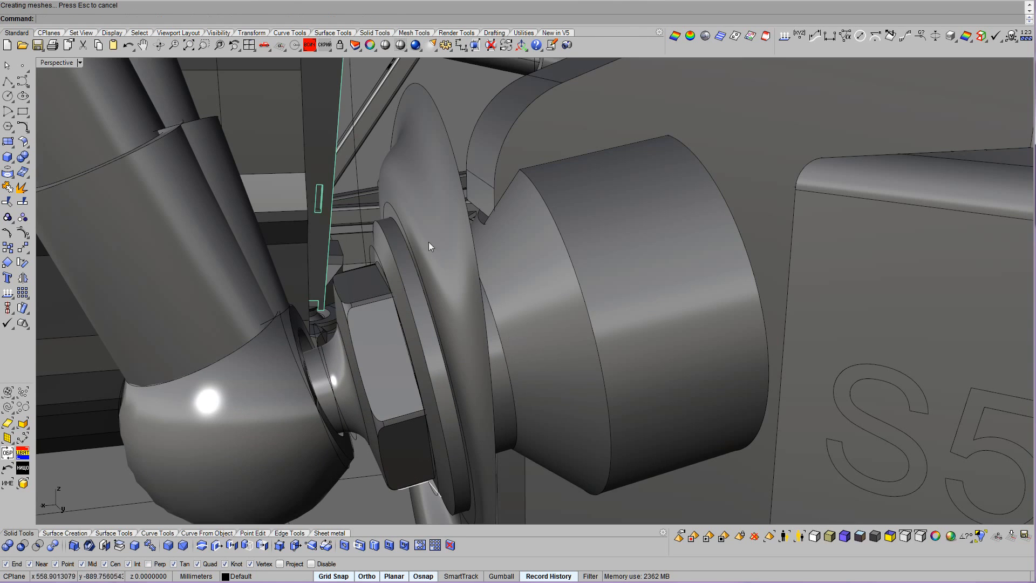
click(378, 220)
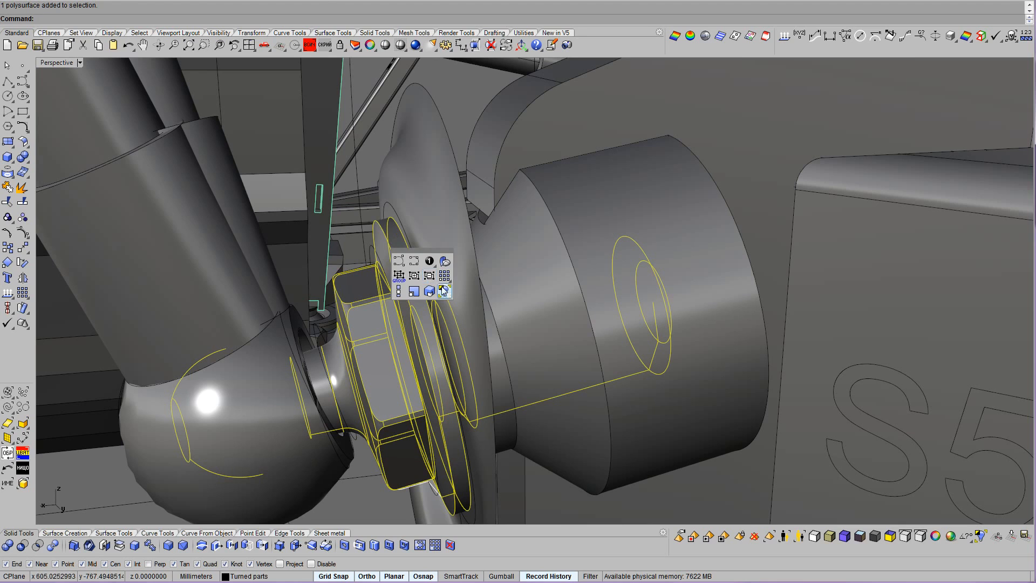
click(442, 290)
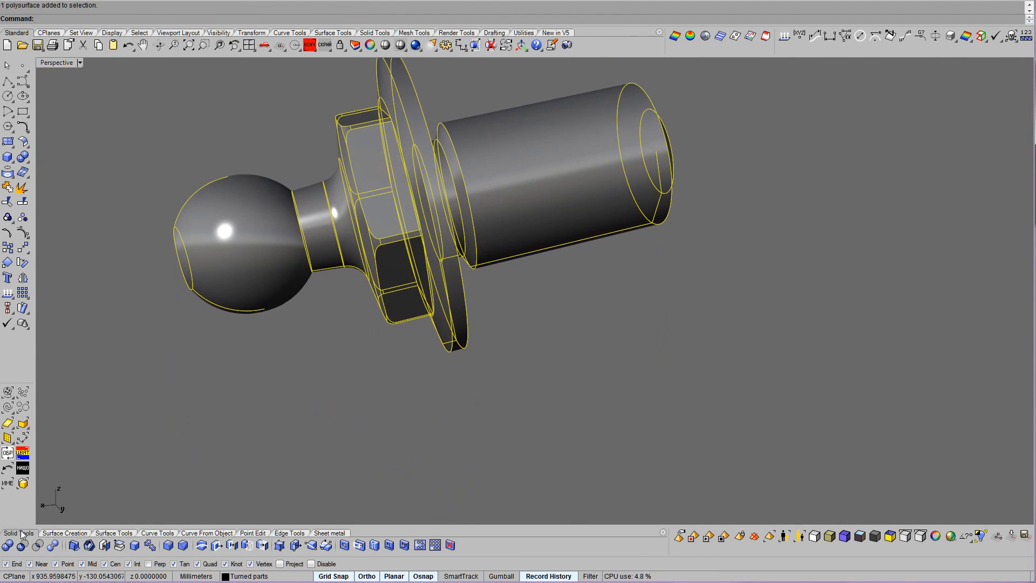
Scale the undercut behind the large-flange stud's flange in one direction to a length of 1 mm using its solid edit points.
click(262, 545)
right_drag(529, 324, 593, 322)
scroll(549, 316, up, 5)
middle_click(594, 320)
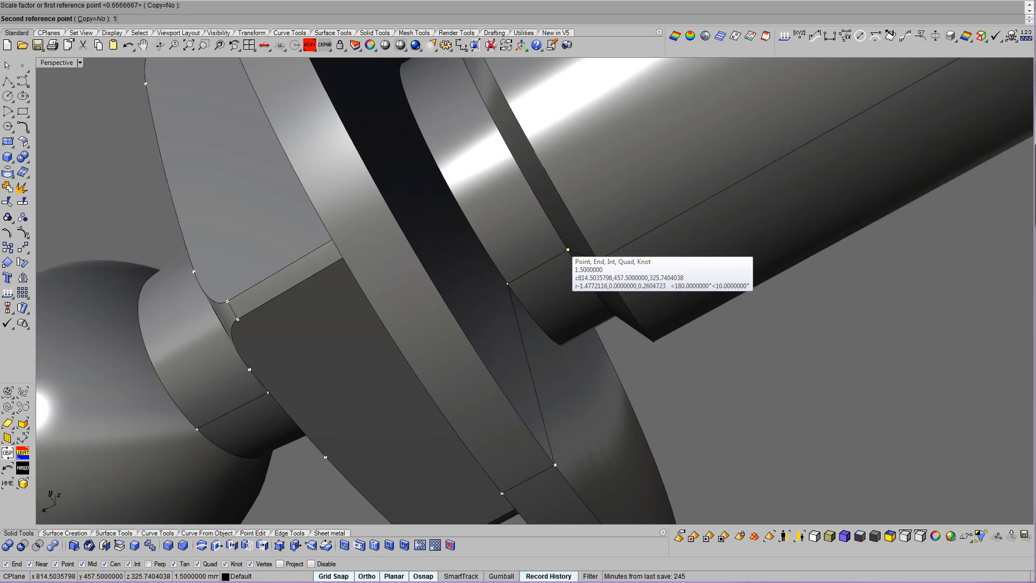
key(Return)
Measure the diameters of the circular edges at the large-flange stud's undercut and shank chamfer.
scroll(565, 248, down, 12)
scroll(760, 119, up, 6)
right_drag(653, 311, 832, 85)
click(852, 39)
scroll(620, 301, up, 8)
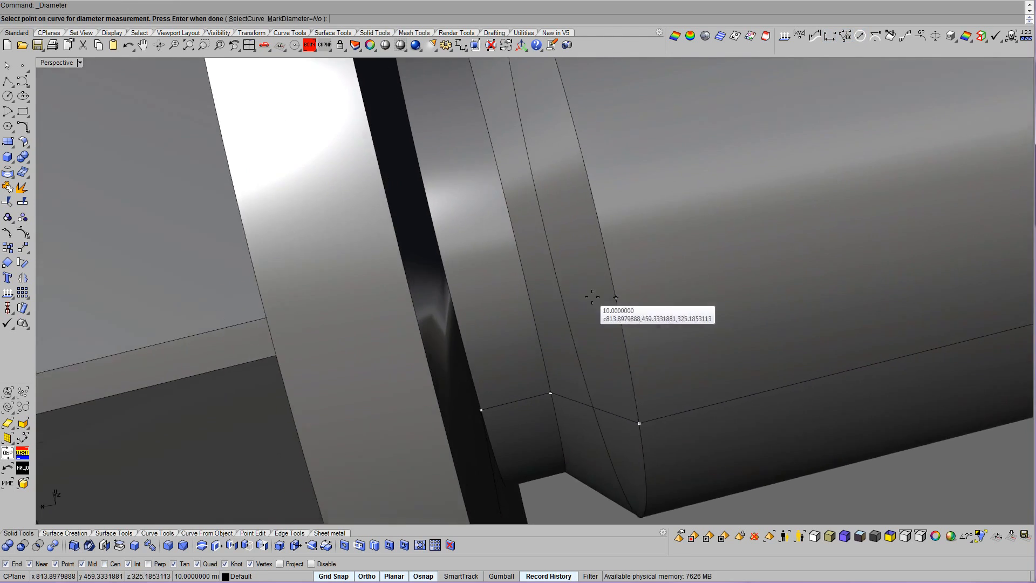
scroll(525, 288, up, 3)
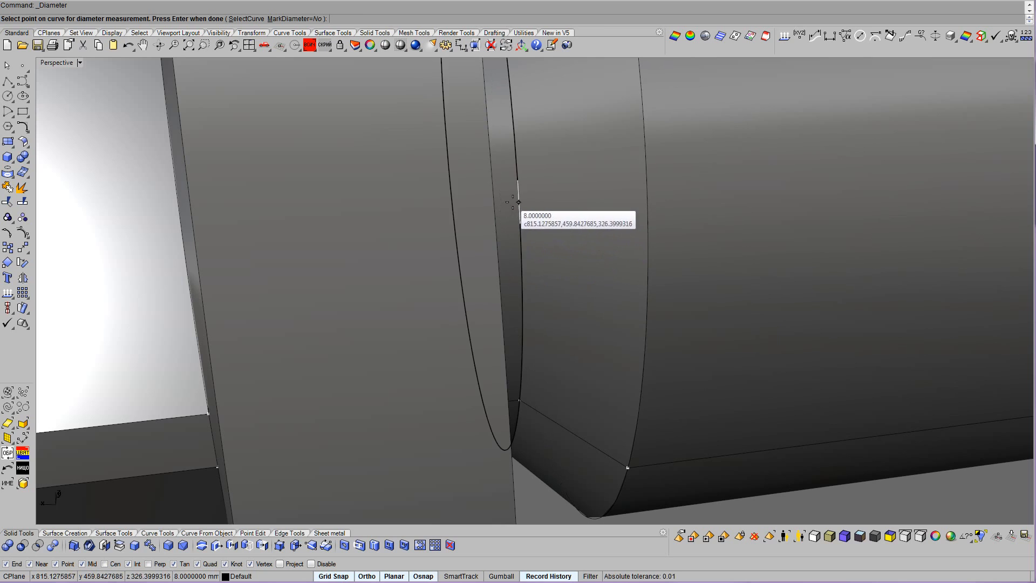
Place a point object on the undercut's circular edge and turn off the stud's solid edit points.
click(18, 70)
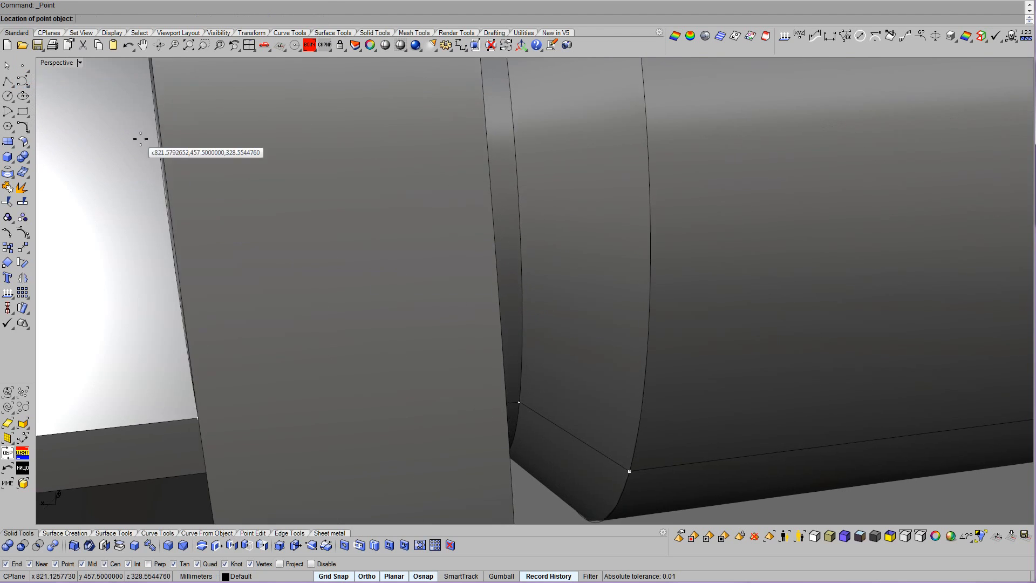
scroll(502, 321, up, 4)
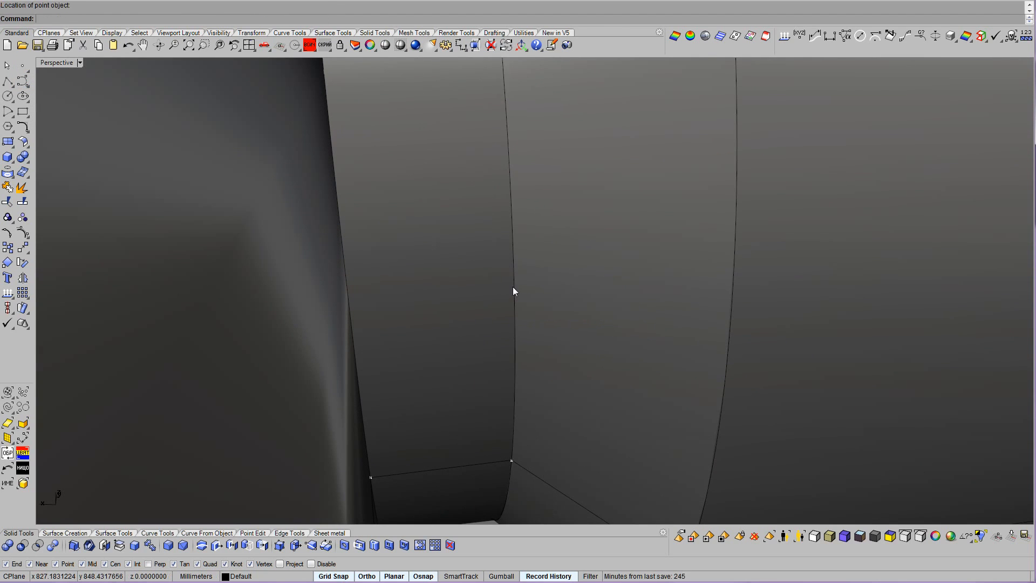
click(514, 286)
scroll(629, 394, down, 10)
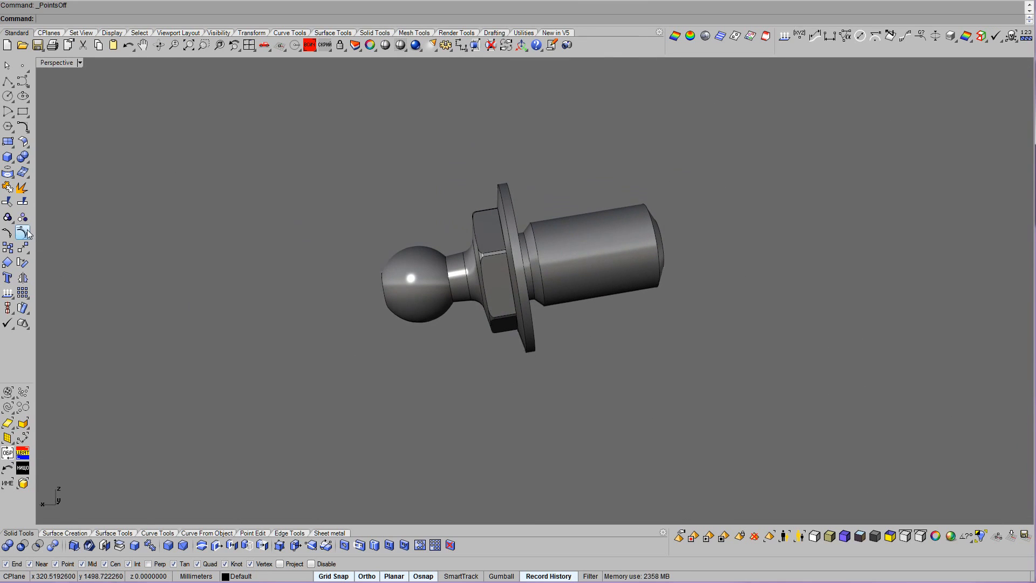
click(22, 232)
Mirror the updated large-flange ball stud about the Y axis to the opposite side of the chassis.
right_drag(672, 413, 572, 338)
middle_click(572, 337)
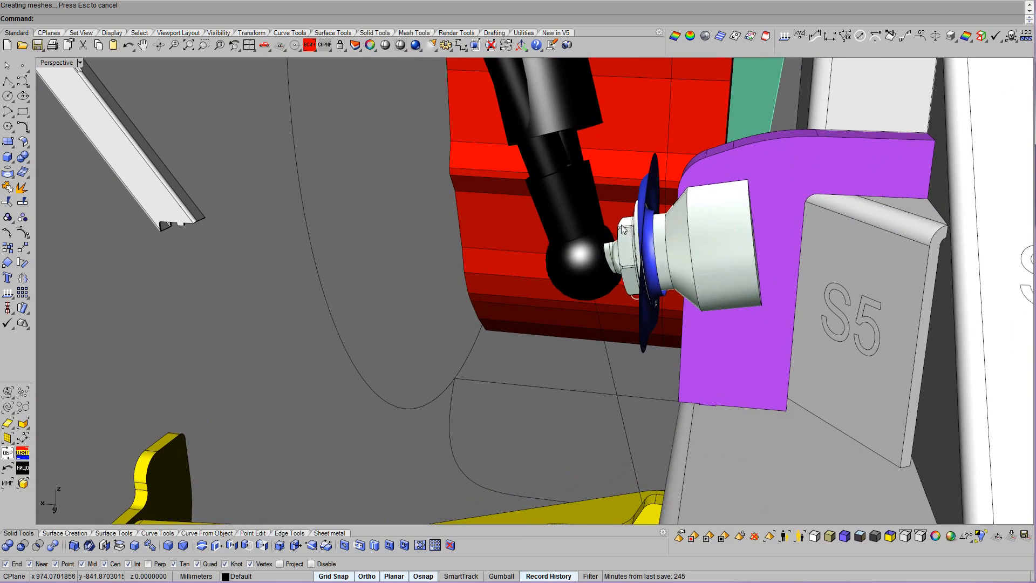
click(624, 231)
click(664, 254)
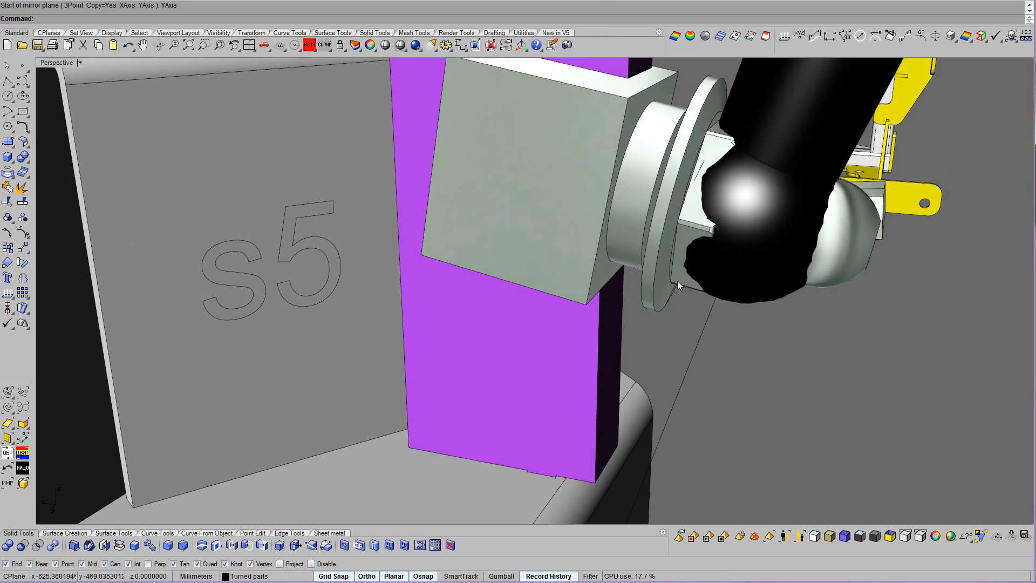
Delete the black strut and the leftover black piece with its points and curve around the mirrored ball stud.
click(678, 281)
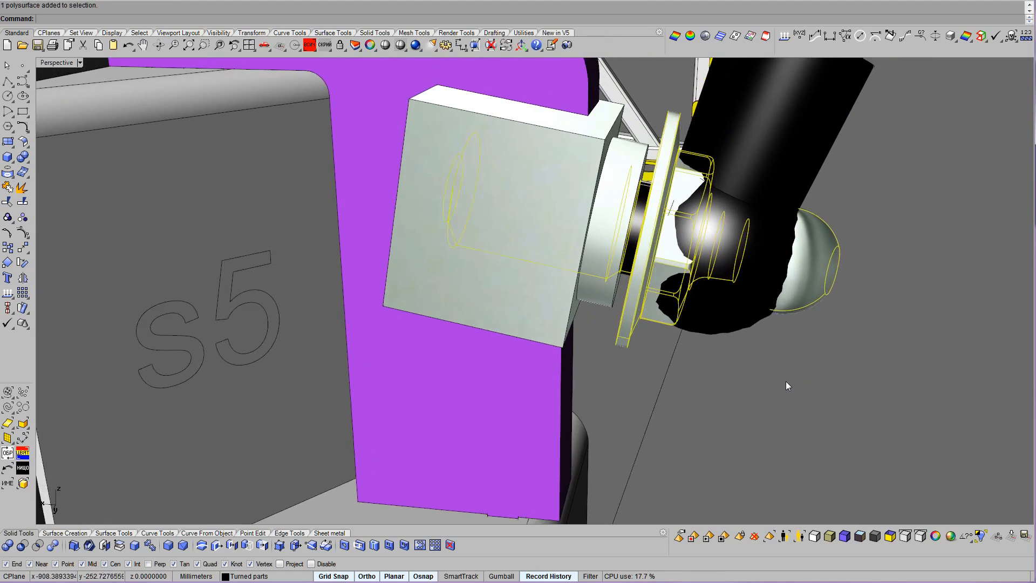
click(770, 405)
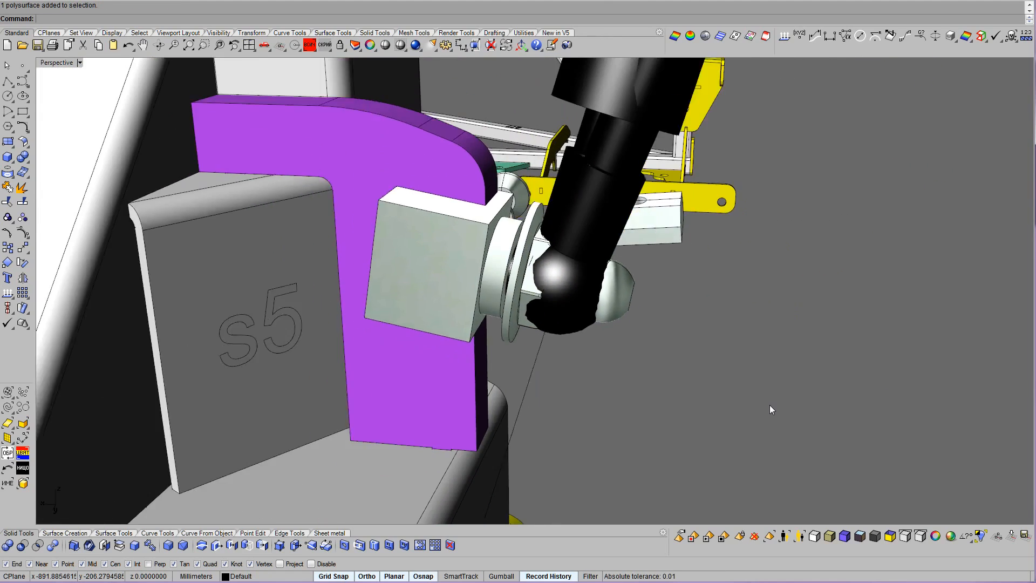
click(603, 279)
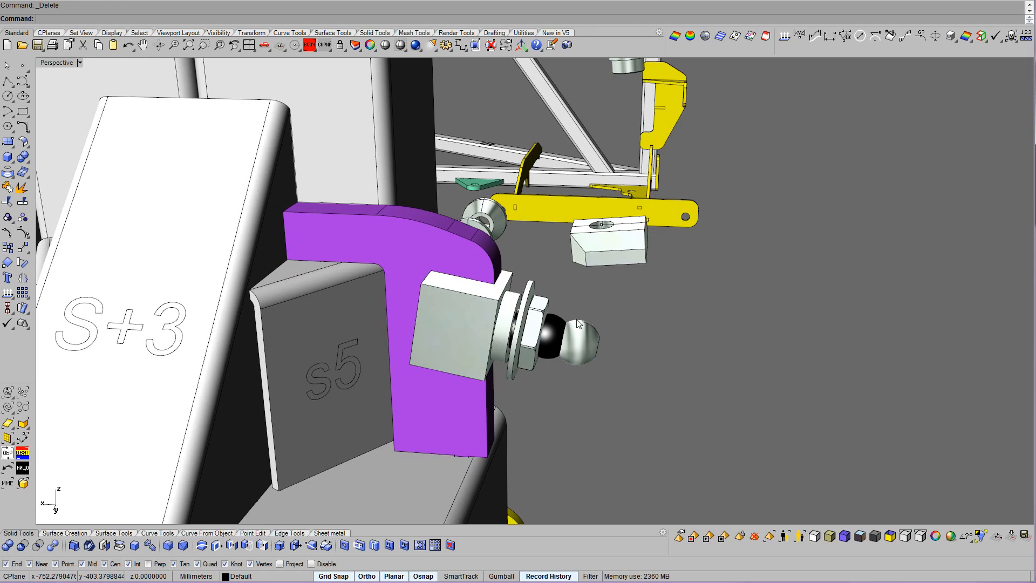
click(554, 316)
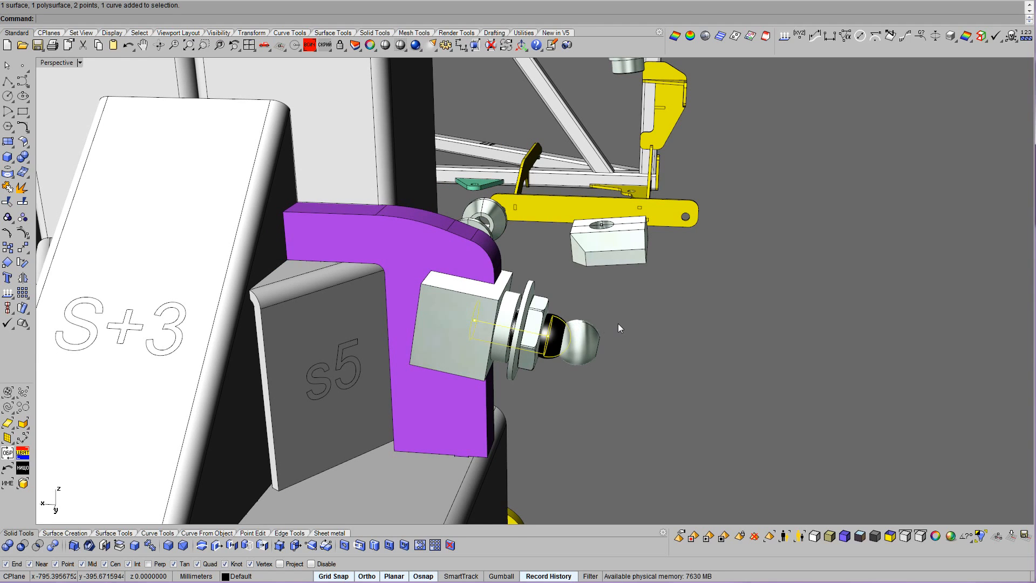
key(Delete)
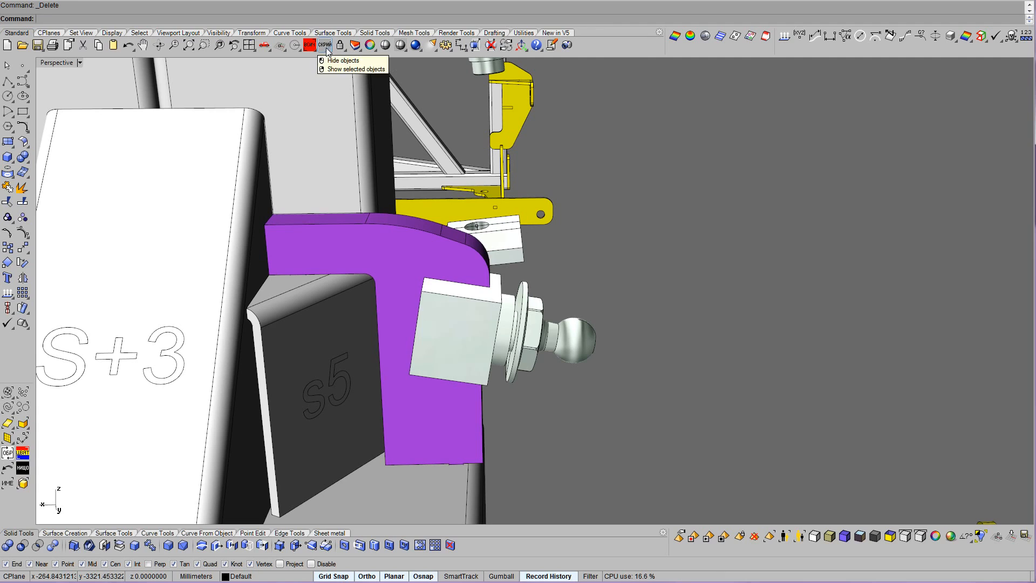
Show the Door sill panel 2 layer and examine the ball stud against the panel in a tsShiny shade preview without curves.
click(354, 45)
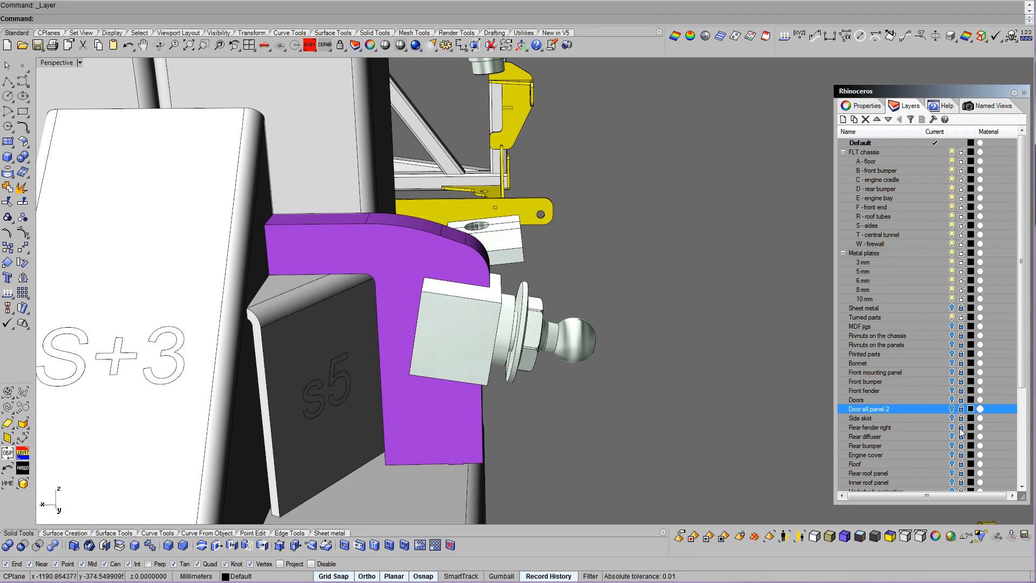
click(952, 408)
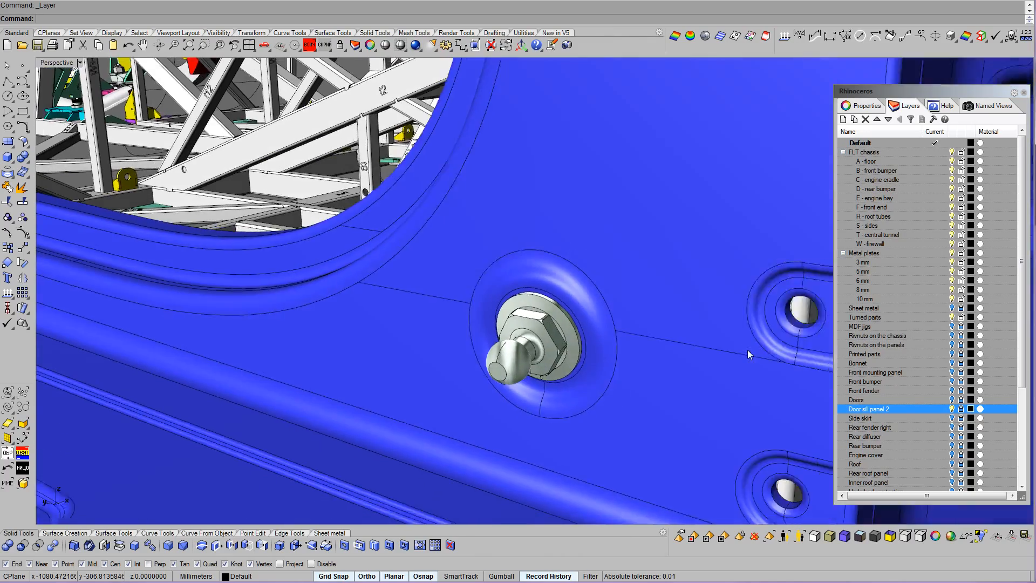
key(ctrl+alt+s)
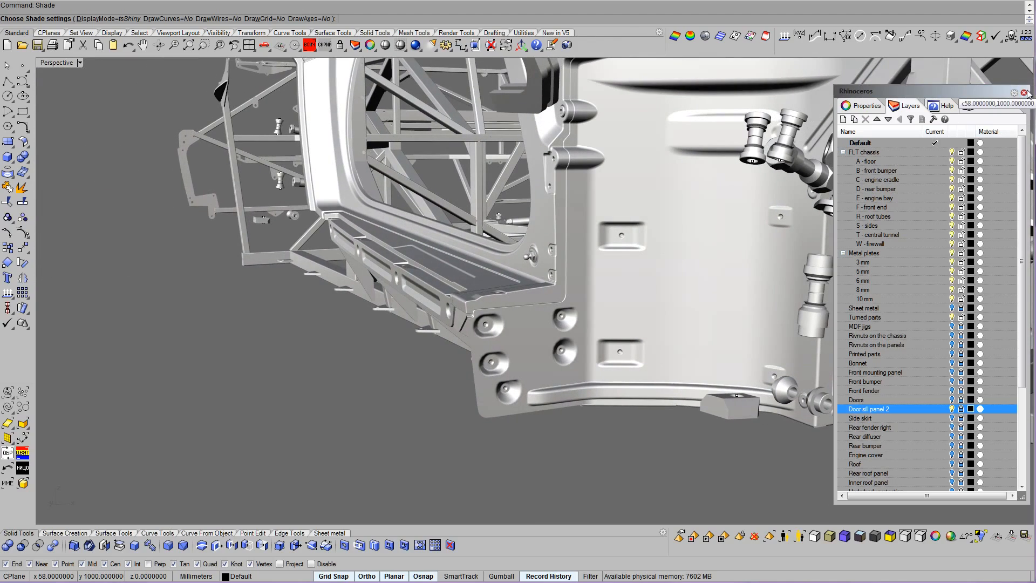
click(1024, 92)
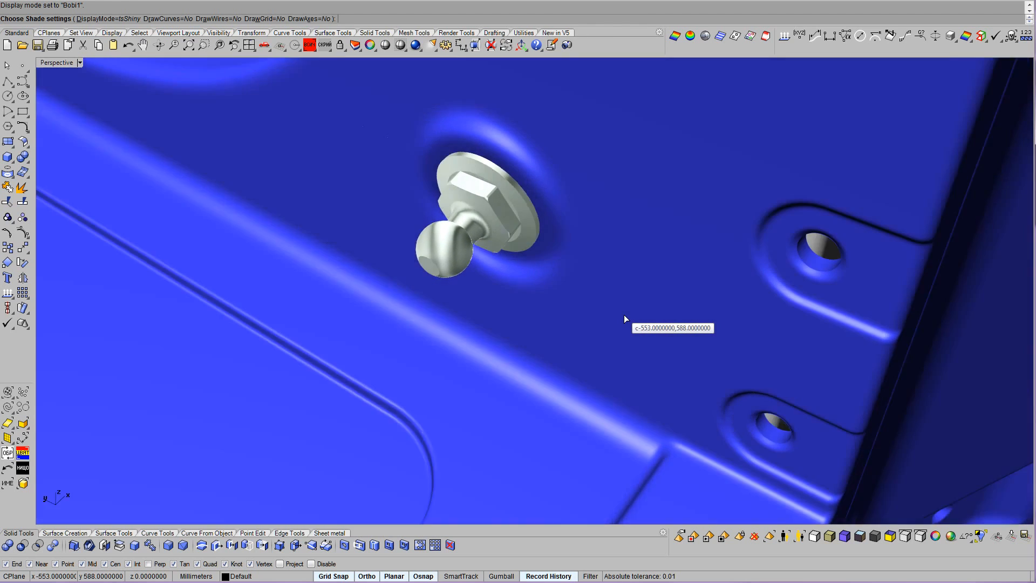
key(Escape)
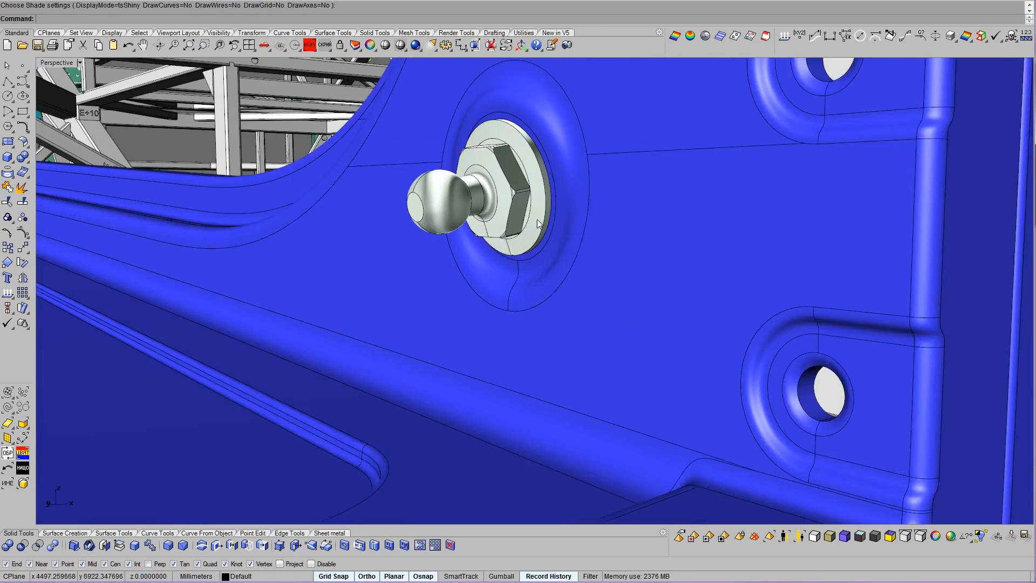
Alternately hide and restore the ball stud to examine the panel recess and the threaded mount behind its flange.
click(512, 167)
click(561, 185)
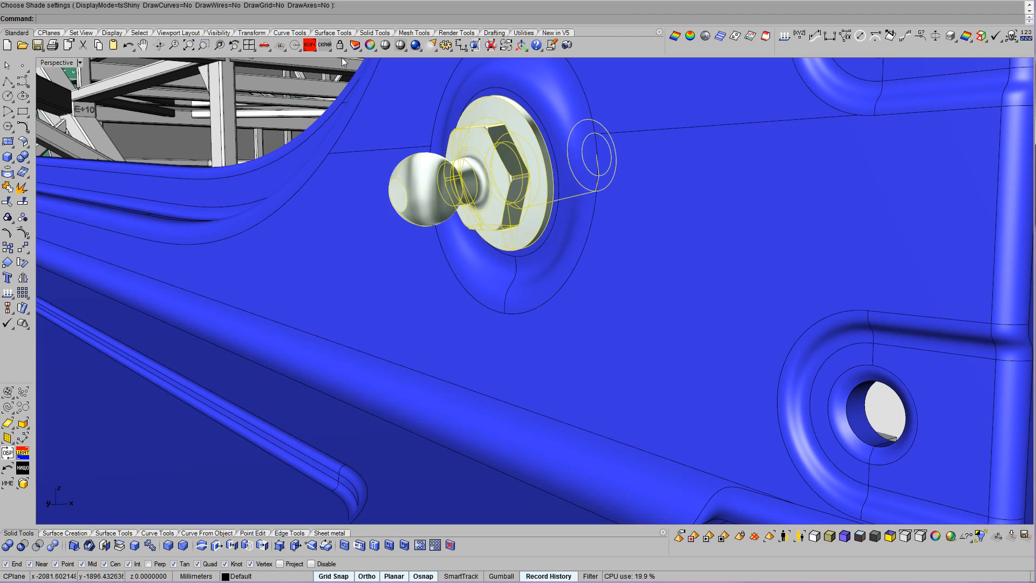
click(330, 44)
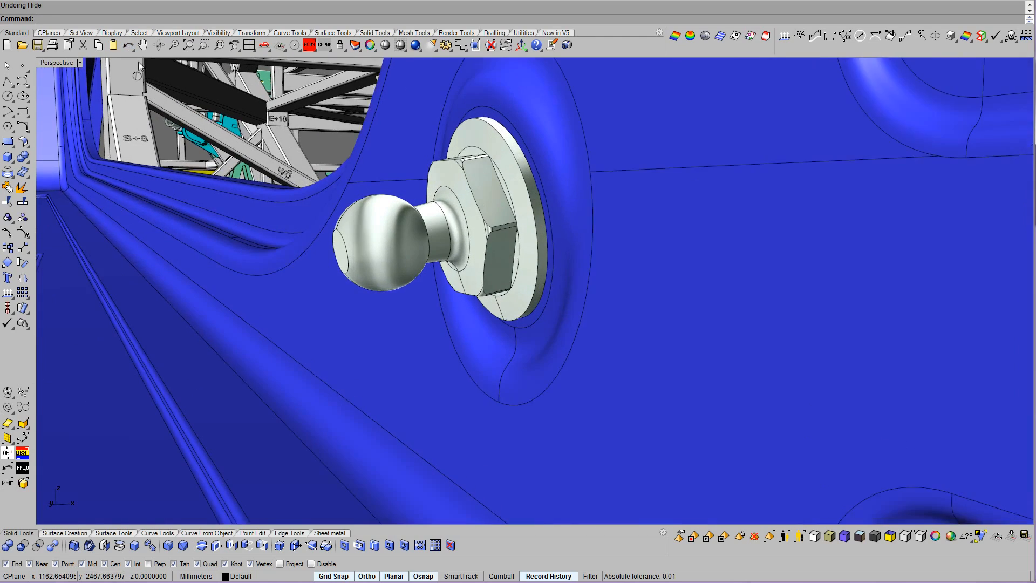
right_click(129, 46)
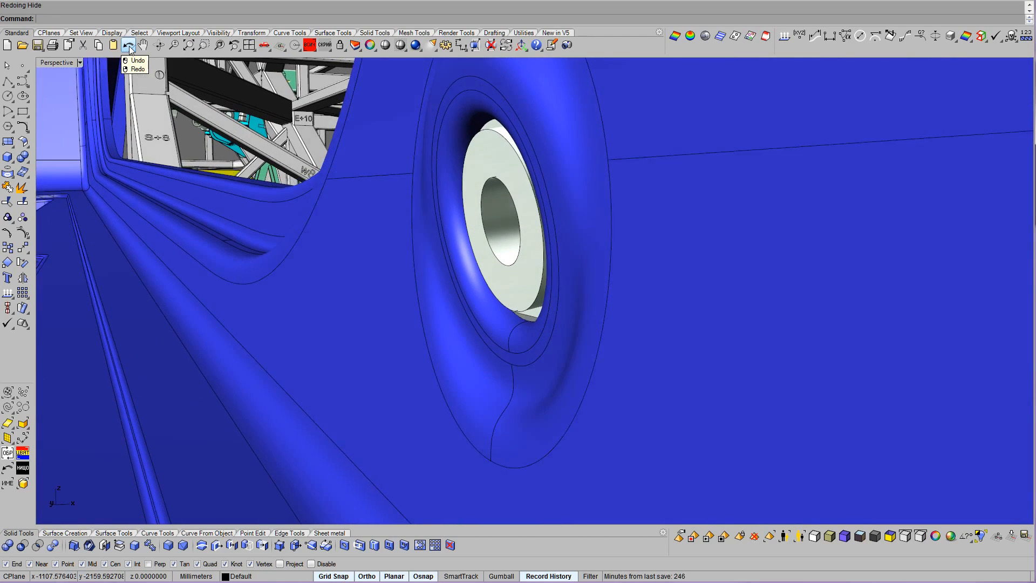
click(128, 46)
right_click(128, 46)
click(129, 46)
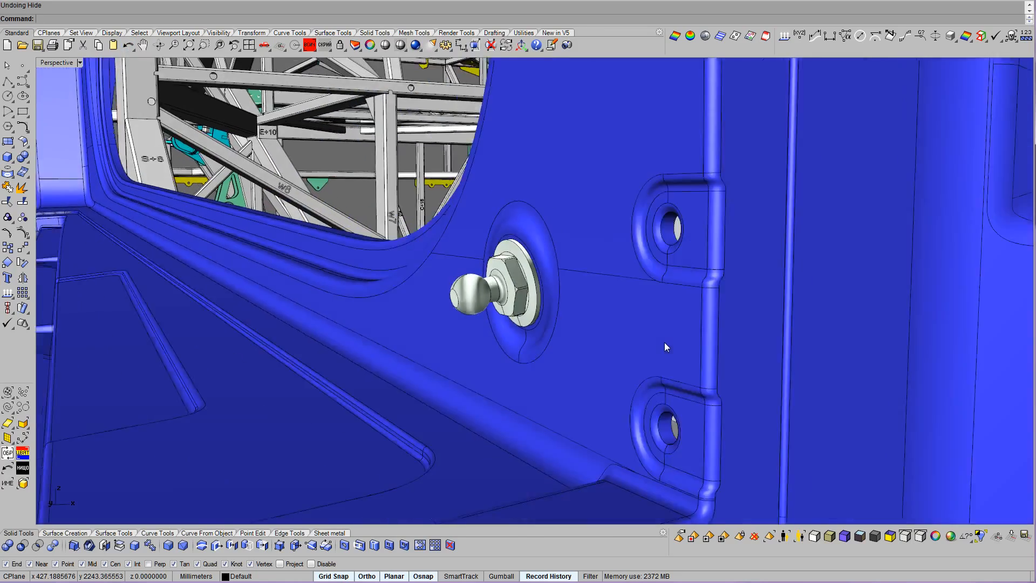